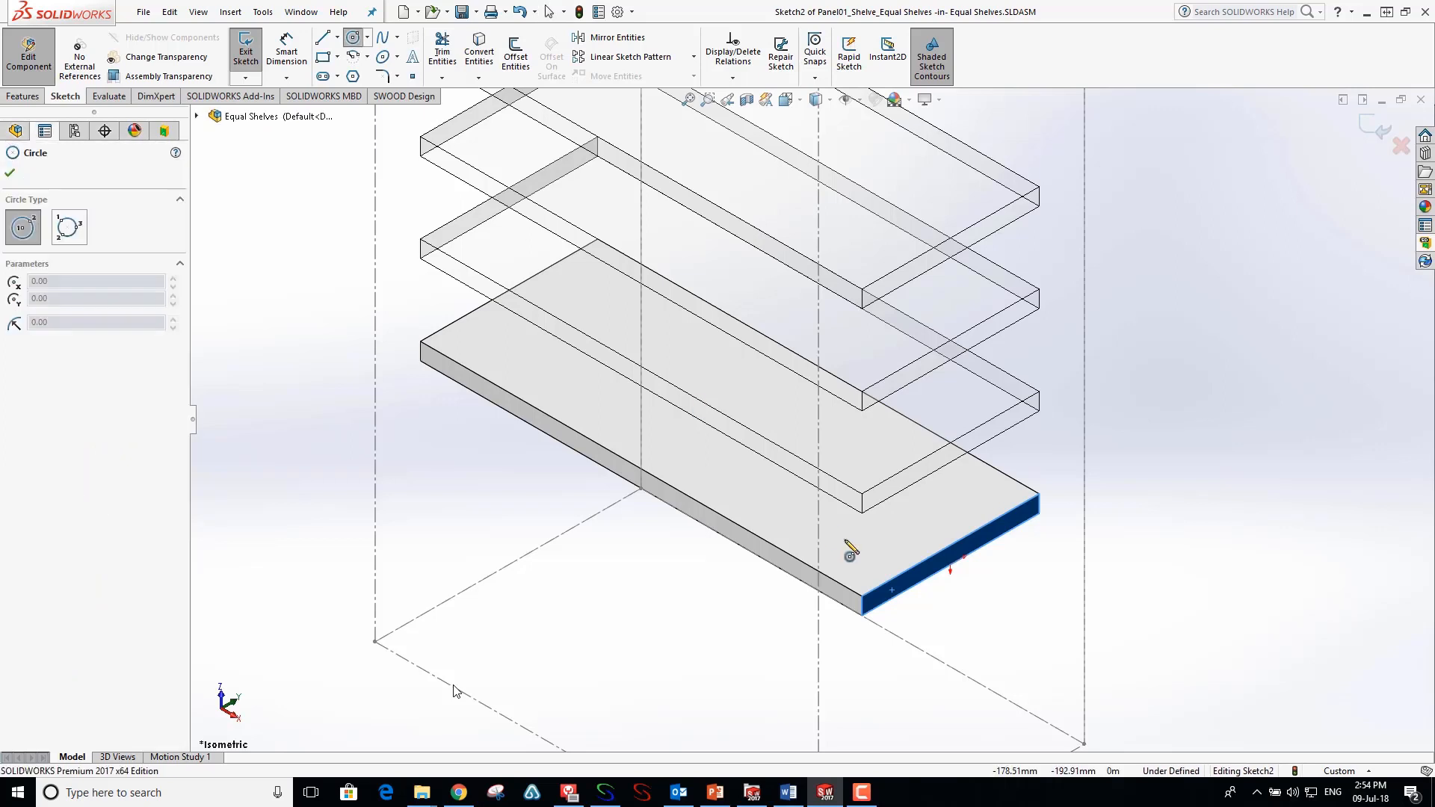
- Sketch two circles centred on the lower edge of the shelf's end face, with radii about 11.3 mm and 15.5 mm
{"action": "left_click", "coordinate": [902, 592]}
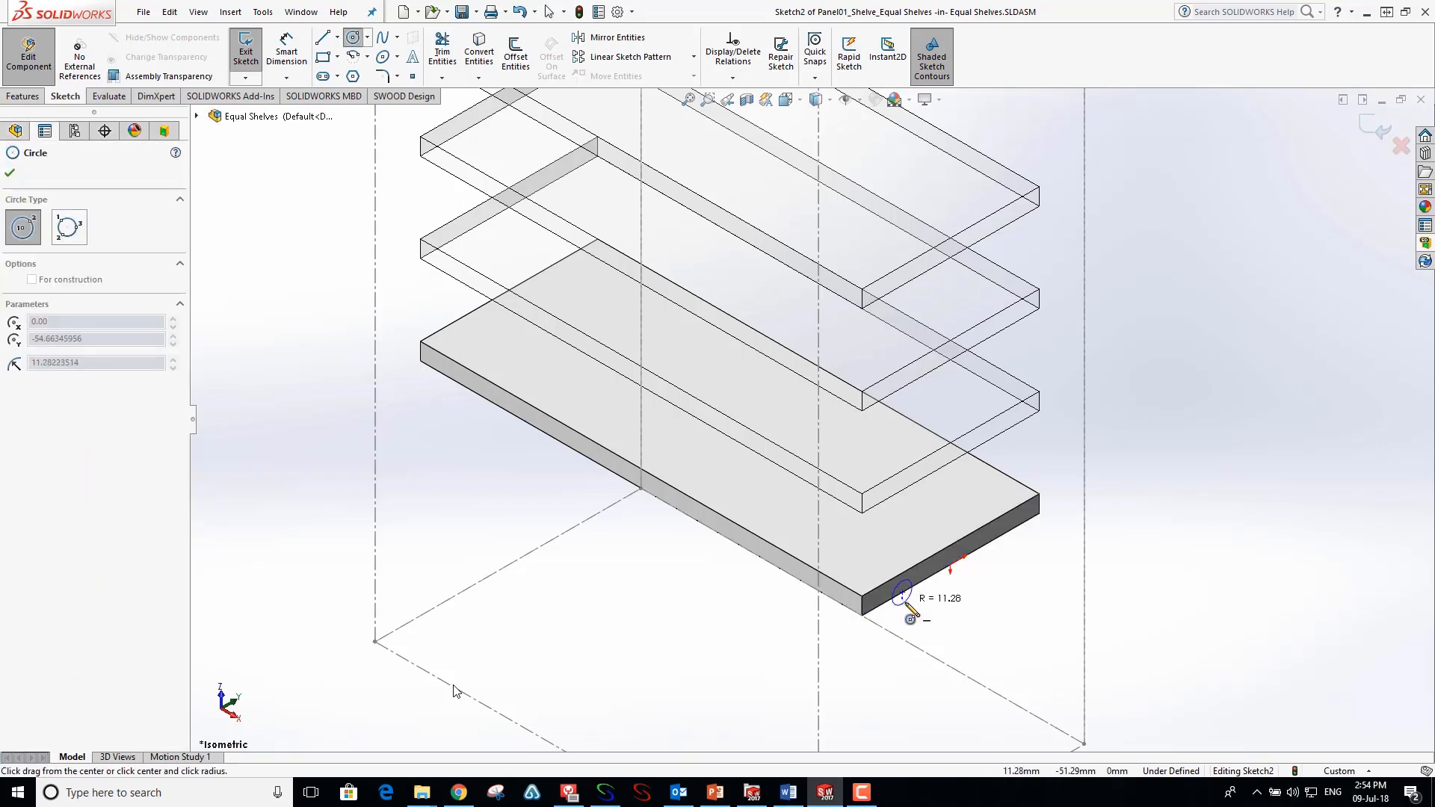
{"action": "left_click", "coordinate": [913, 601]}
{"action": "left_click", "coordinate": [1014, 527]}
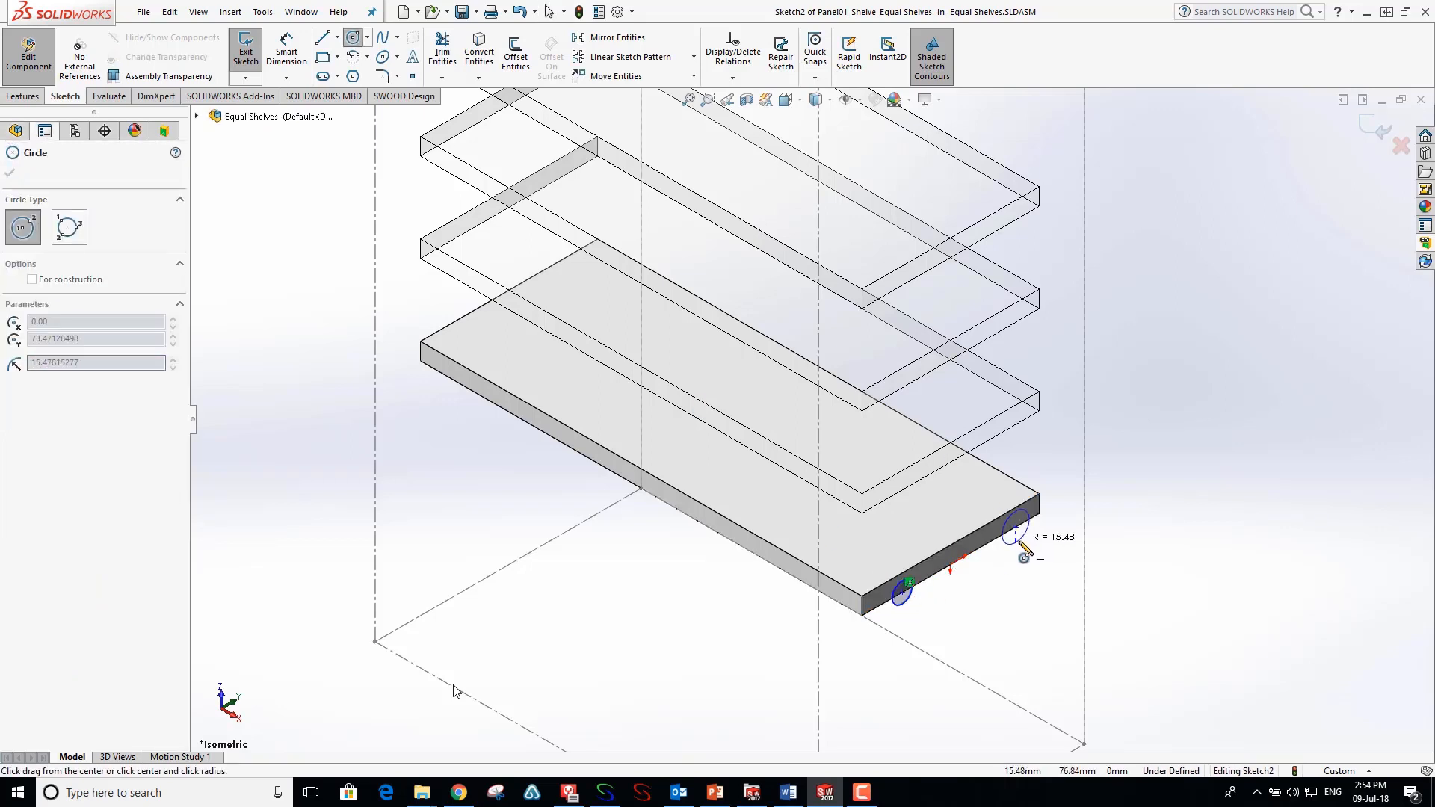
{"action": "left_click", "coordinate": [1020, 547]}
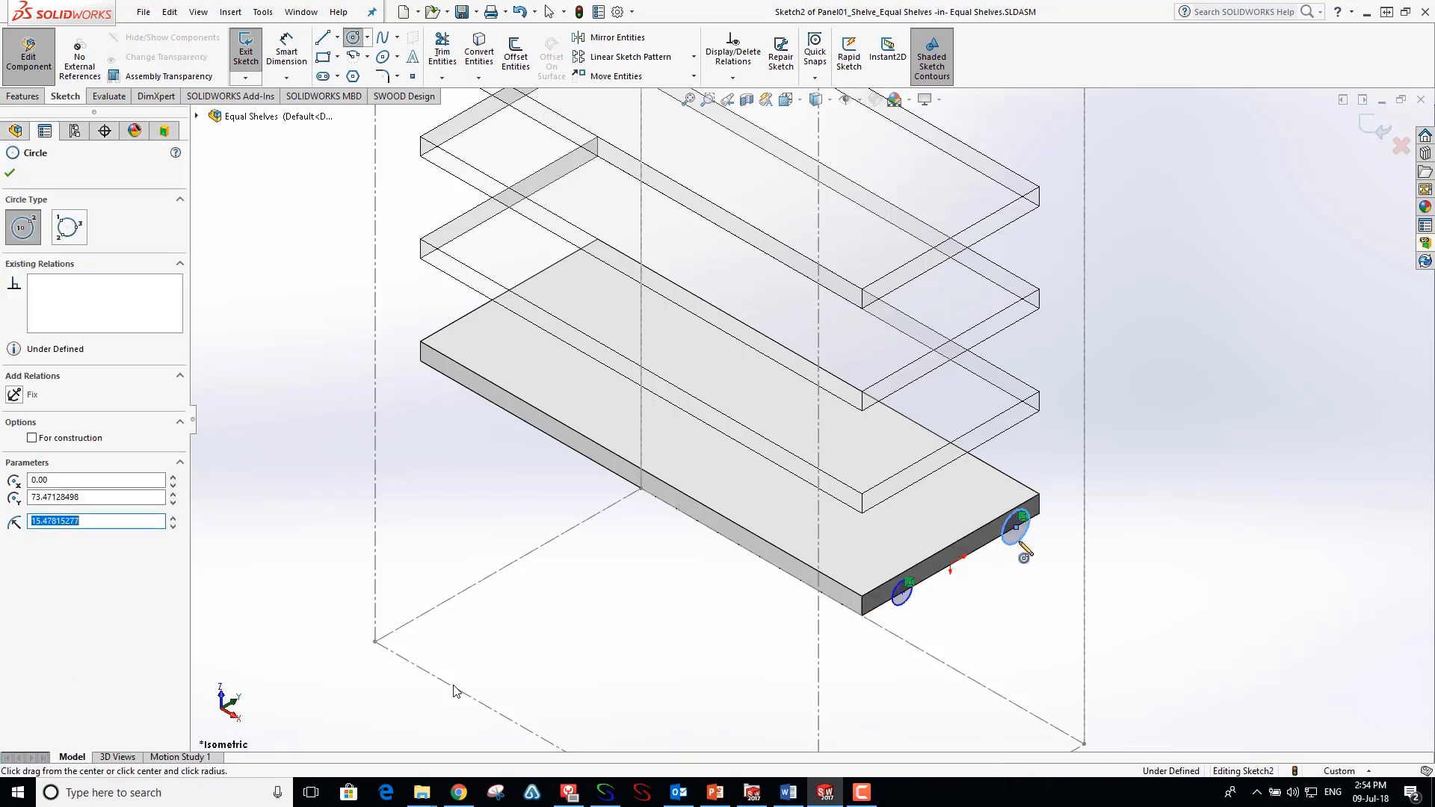
{"action": "left_click", "coordinate": [10, 174]}
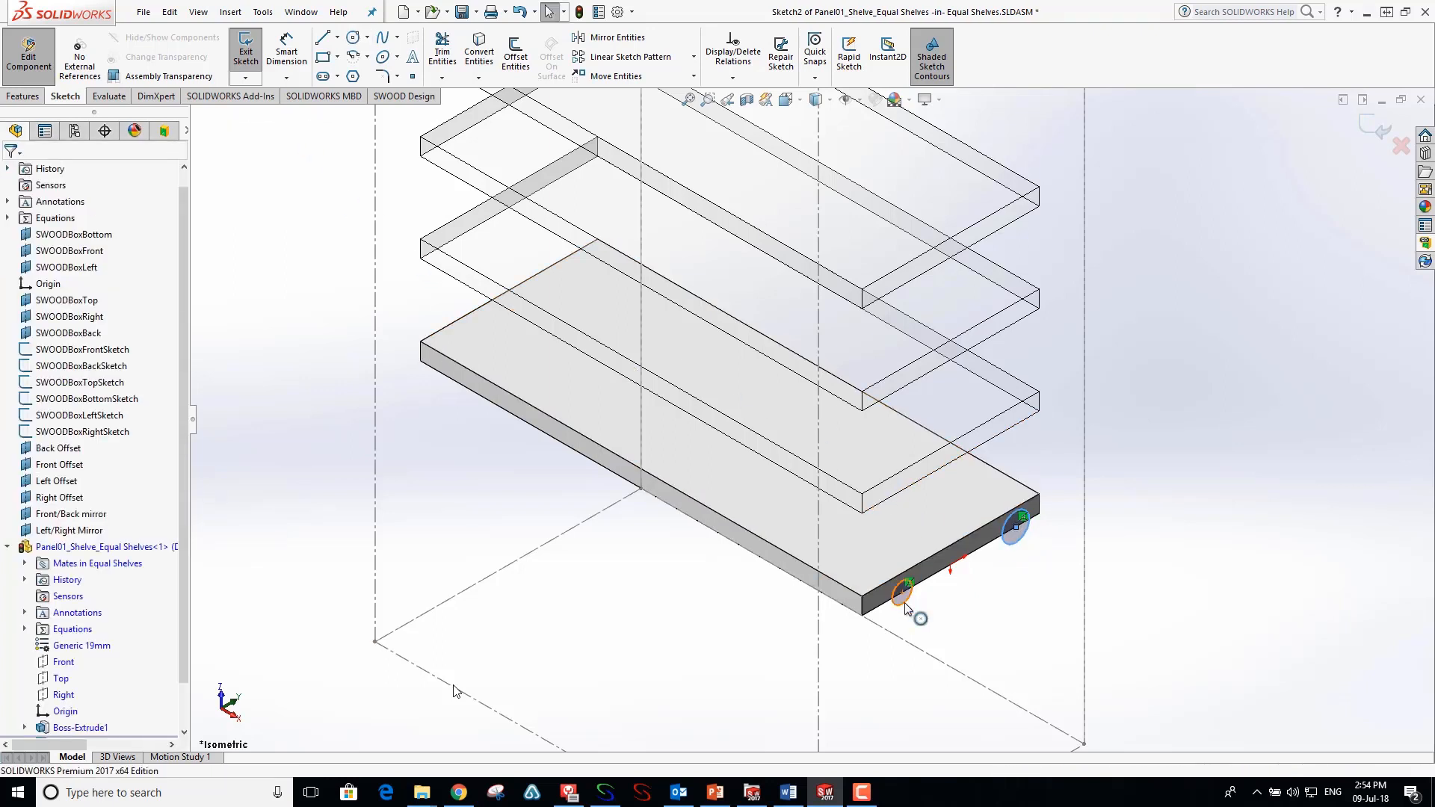
- Add an Equal relation between the two circles on the shelf's end face
{"action": "left_click", "coordinate": [905, 606]}
{"action": "left_click", "coordinate": [1016, 552], "text": "ctrl"}
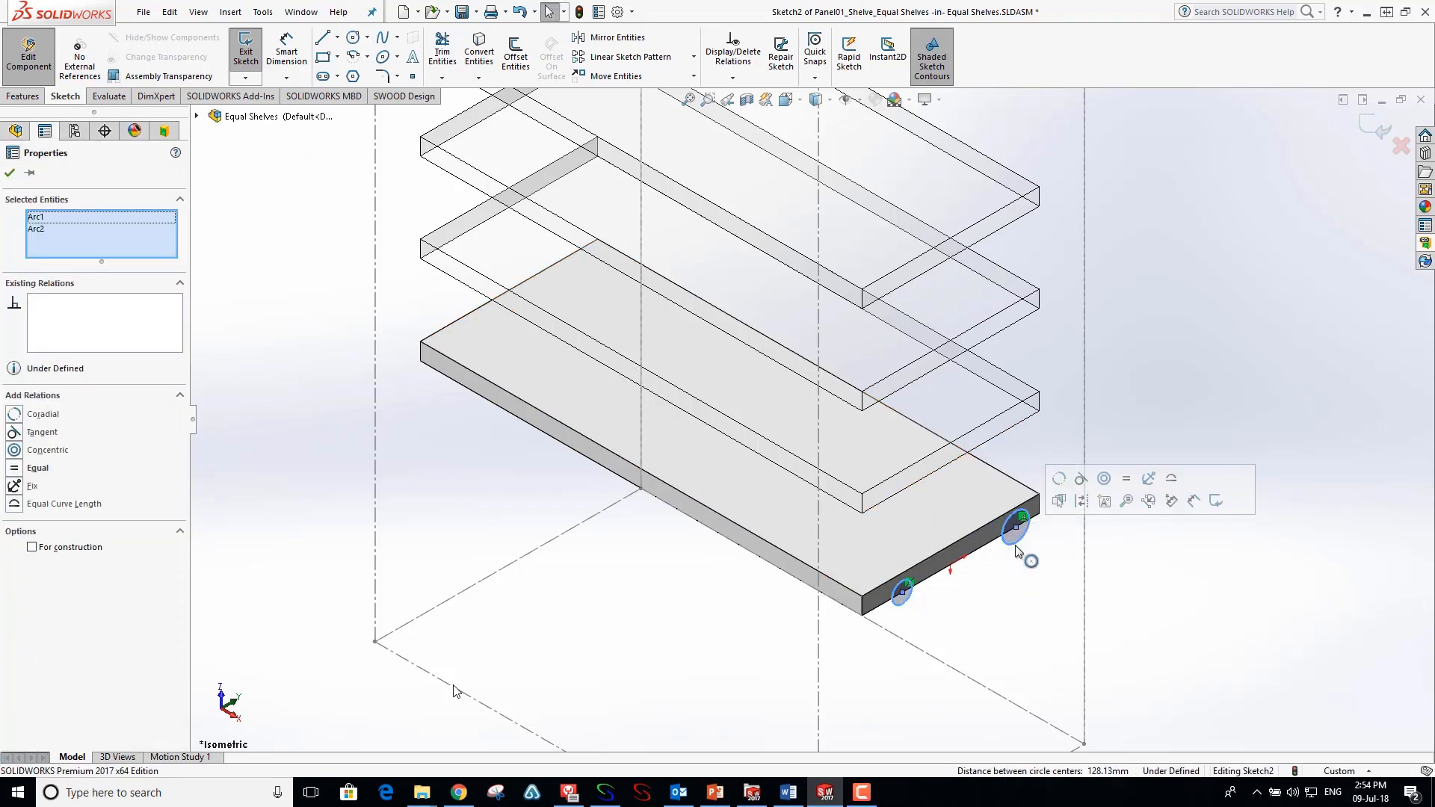
{"action": "left_click", "coordinate": [1126, 479]}
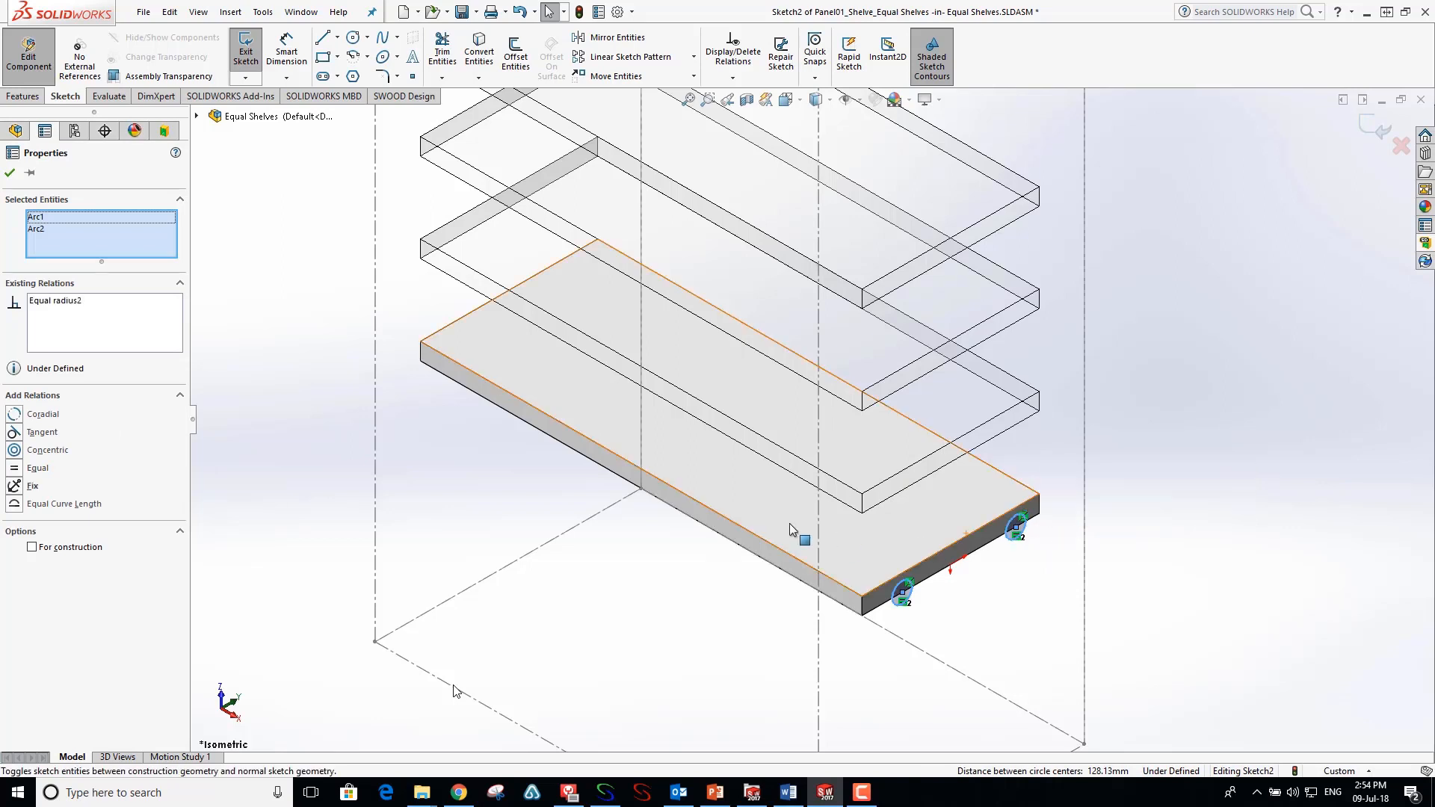
- Dimension the diameter of the circle nearer the shelf's front corner and set it to 5.5 mm
{"action": "left_click", "coordinate": [291, 50]}
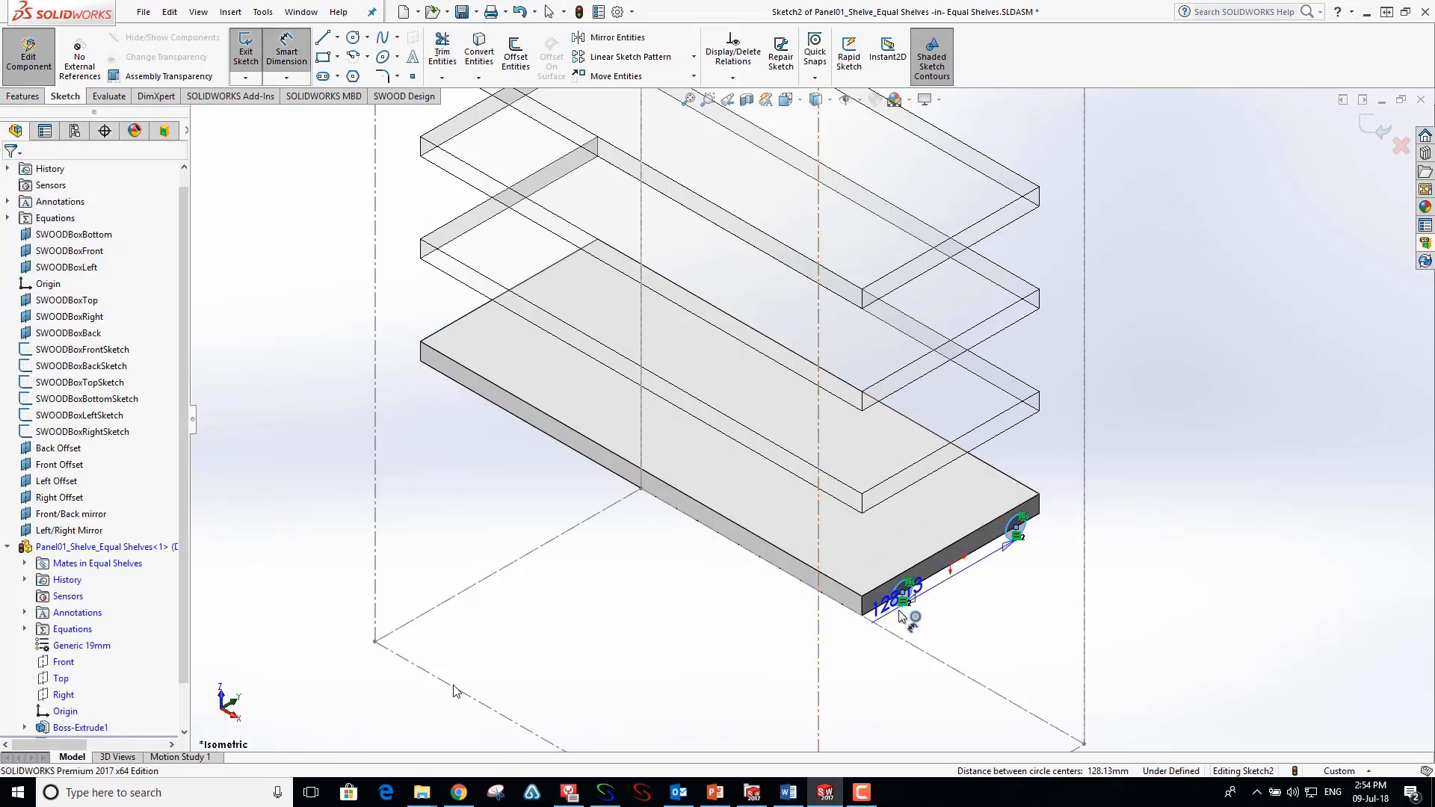
{"action": "key", "text": "Escape"}
{"action": "left_click", "coordinate": [909, 594]}
{"action": "left_click", "coordinate": [964, 631]}
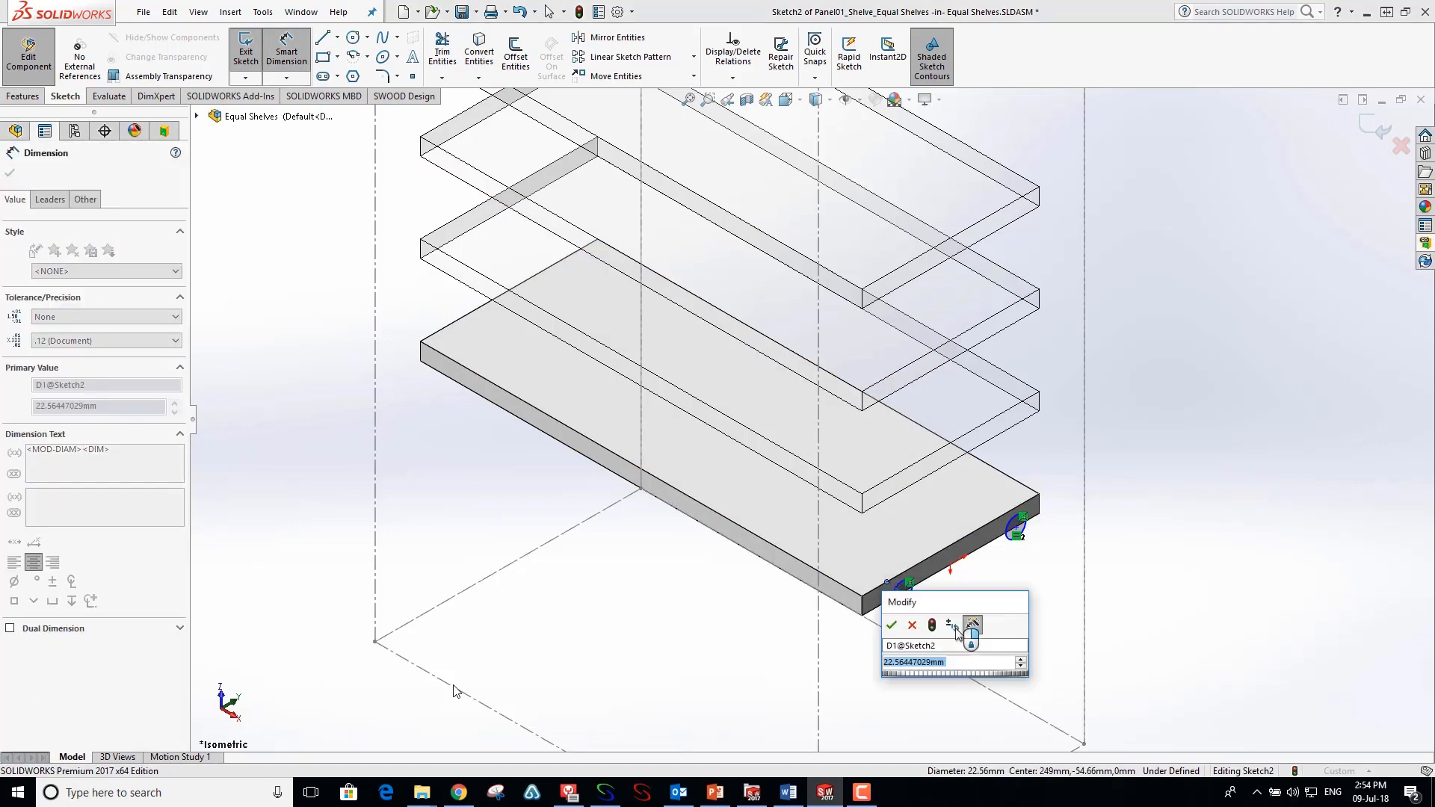
{"action": "type", "text": "5.5"}
{"action": "key", "text": "Return"}
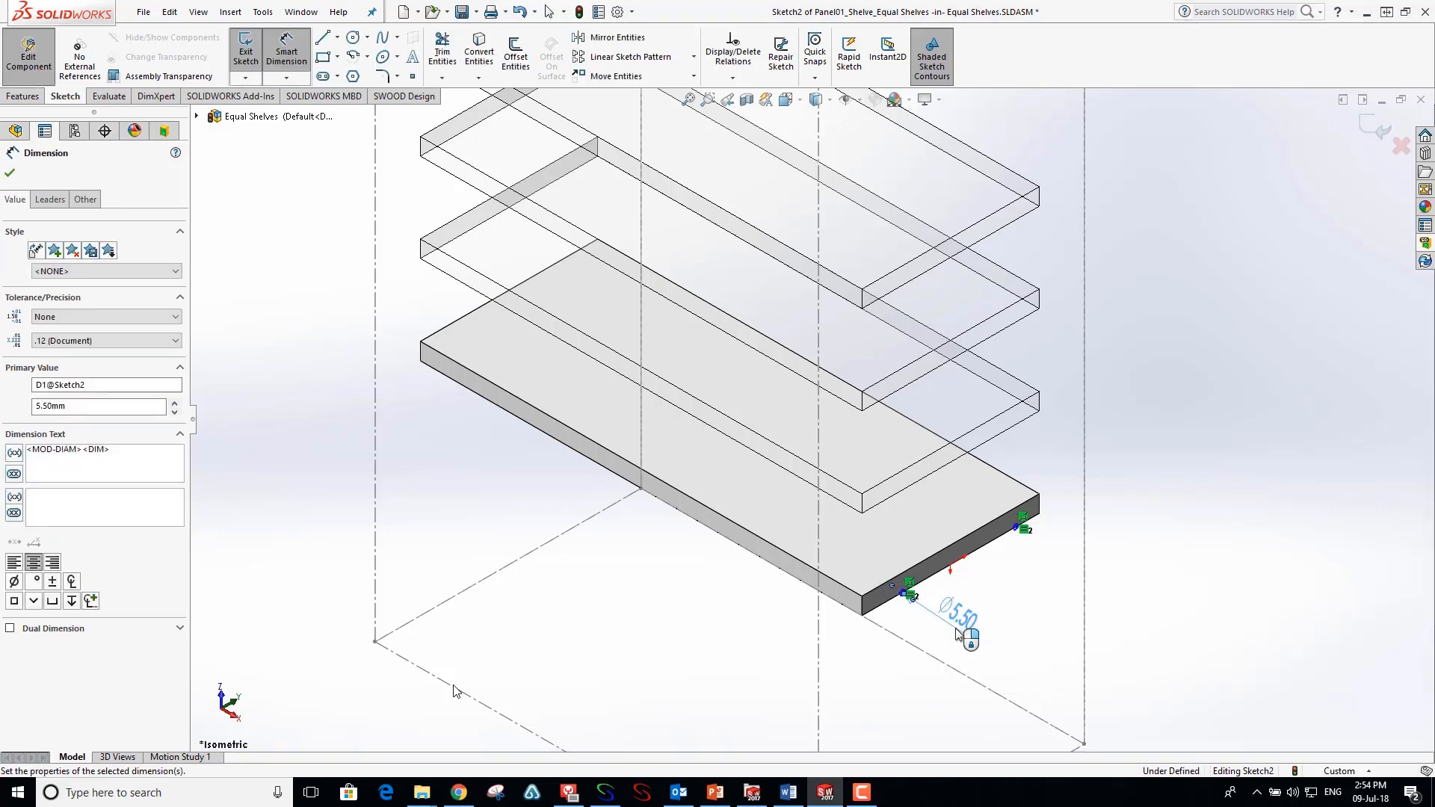
- Dimension the front circle's centre from the end face's front vertical edge and set the distance to 40 mm
{"action": "scroll", "coordinate": [906, 614], "scroll_direction": "down", "scroll_amount": 6}
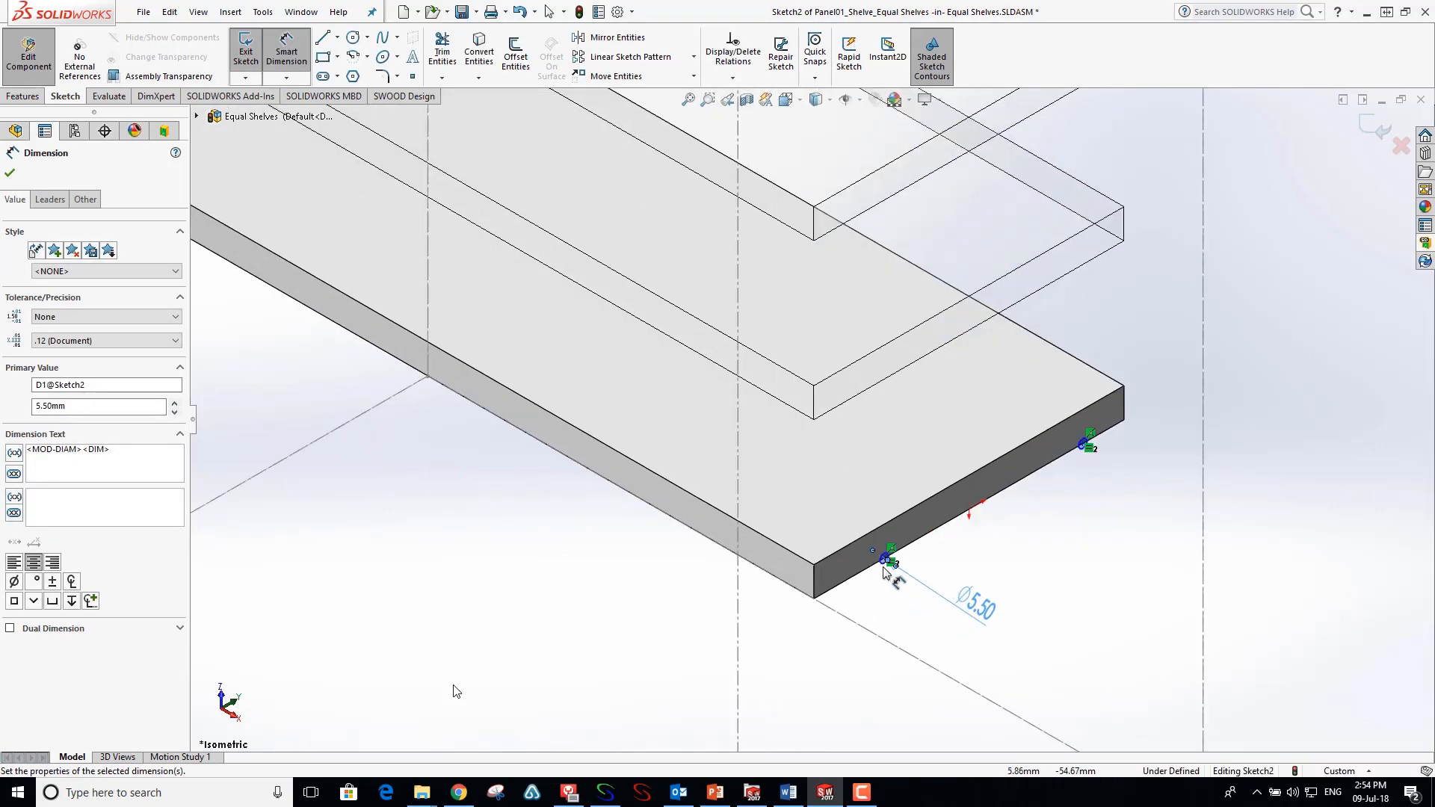
{"action": "left_click", "coordinate": [872, 526]}
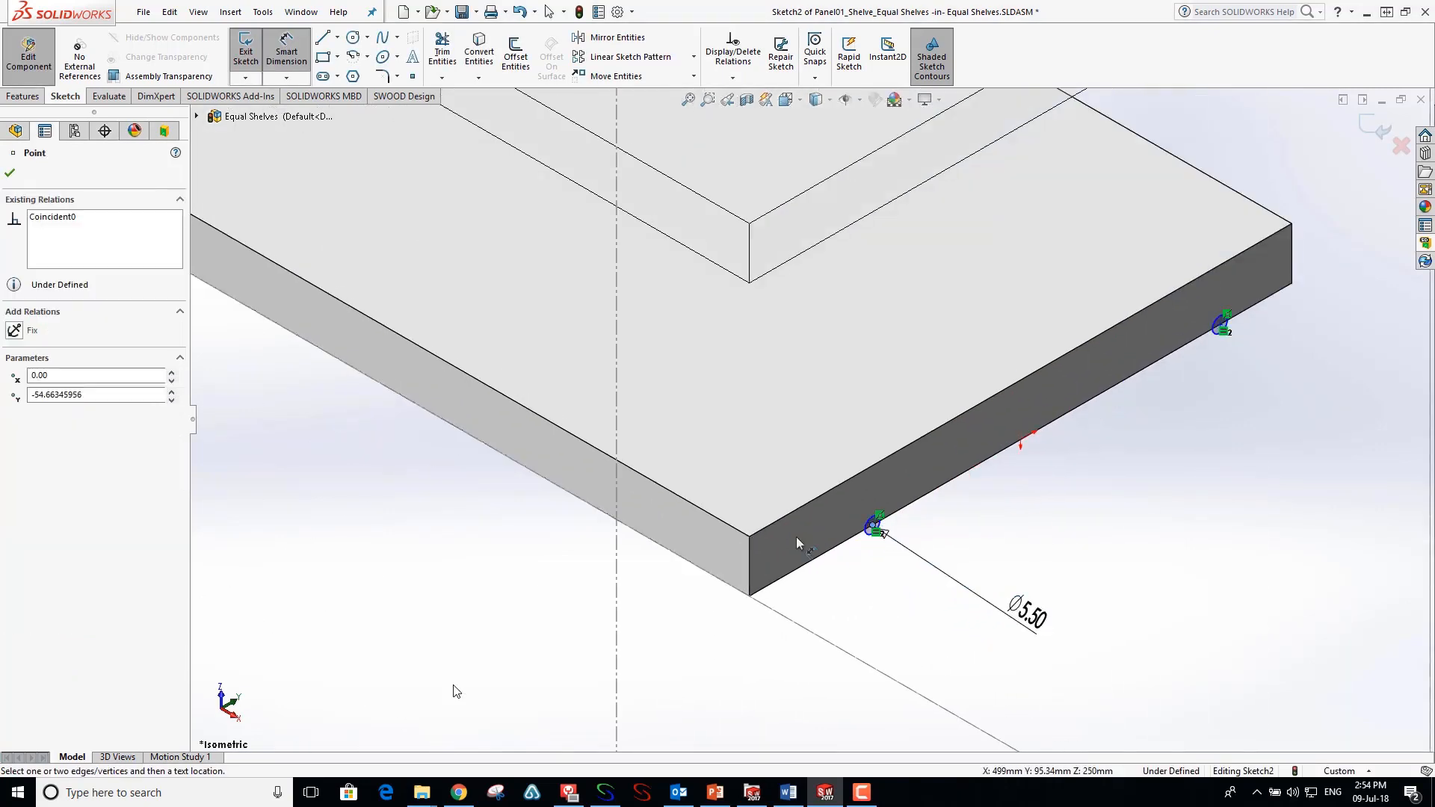
{"action": "left_click", "coordinate": [751, 559]}
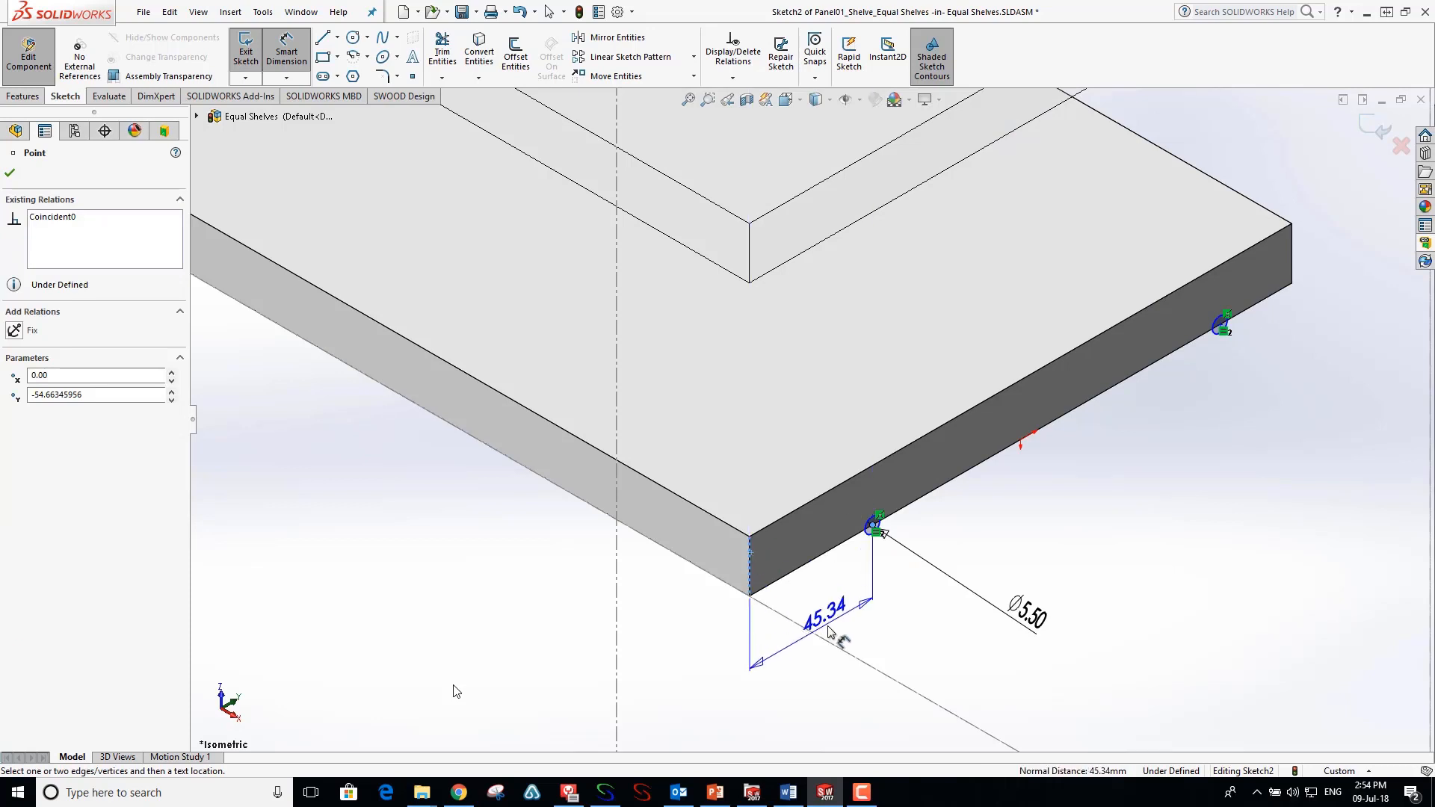
{"action": "left_click", "coordinate": [831, 631]}
{"action": "type", "text": "40.00mm"}
{"action": "key", "text": "Return"}
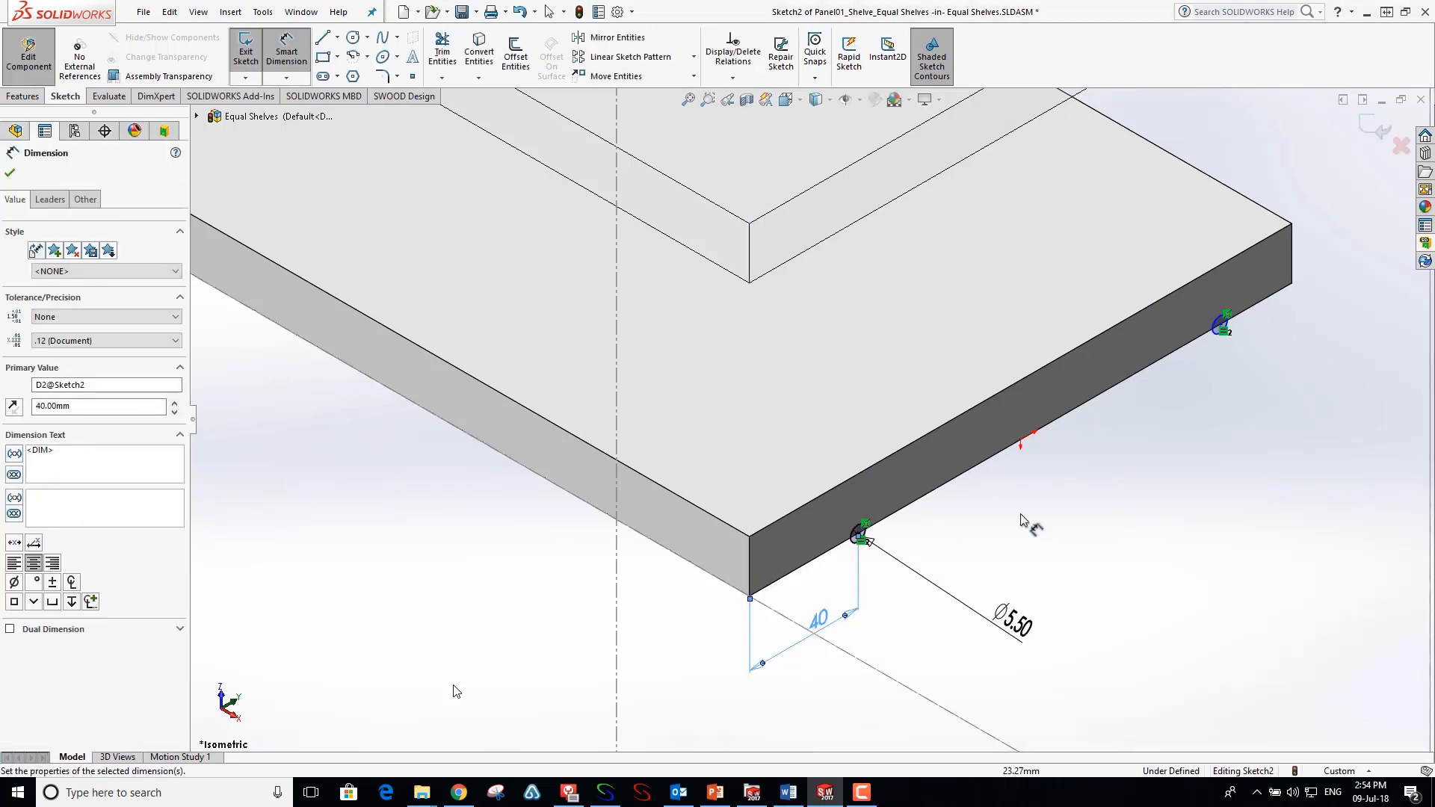
- Dimension the rear circle's centre from the end face's rear vertical edge and link the distance by equation to the front circle's 40 mm dimension
{"action": "left_click", "coordinate": [1291, 270]}
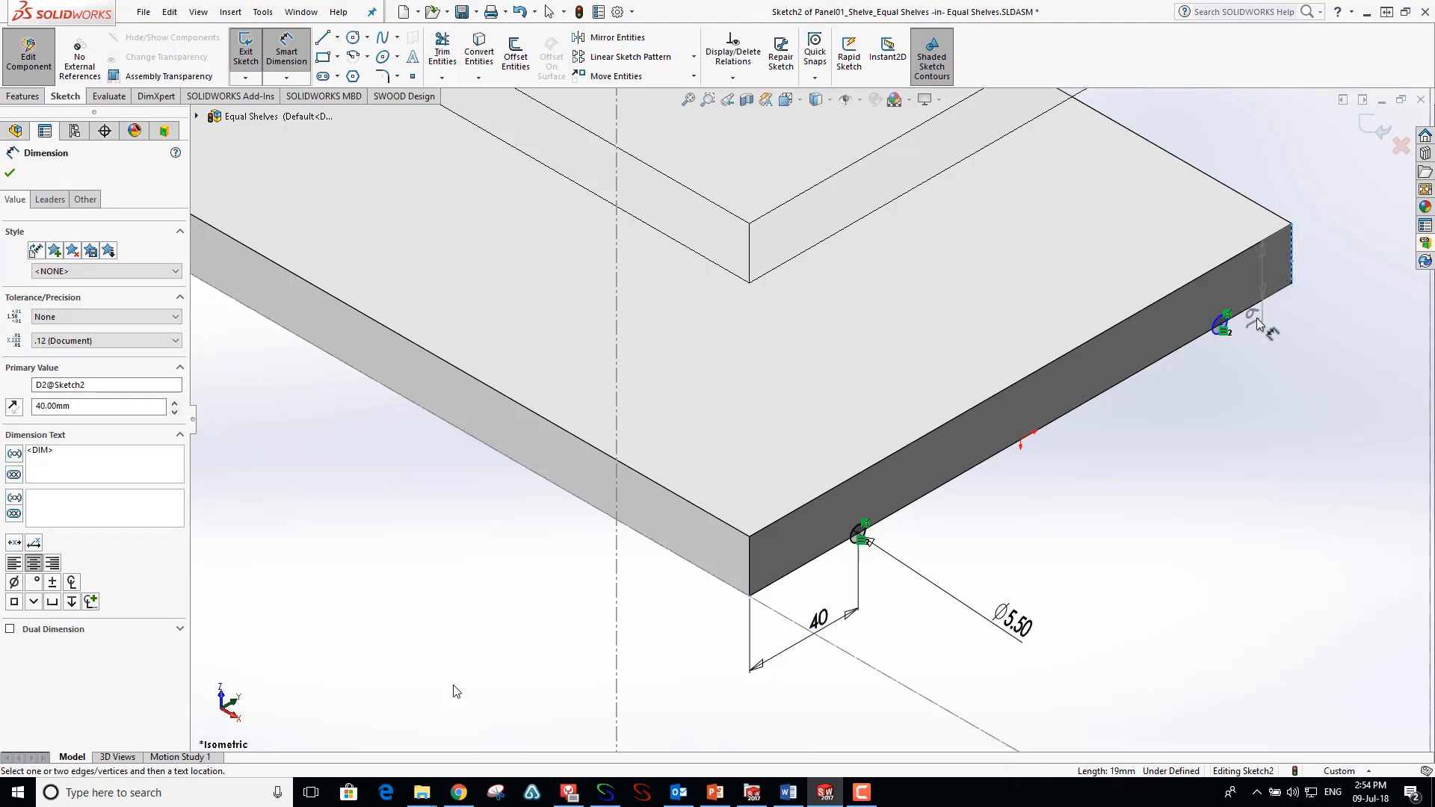
{"action": "left_click", "coordinate": [1225, 327]}
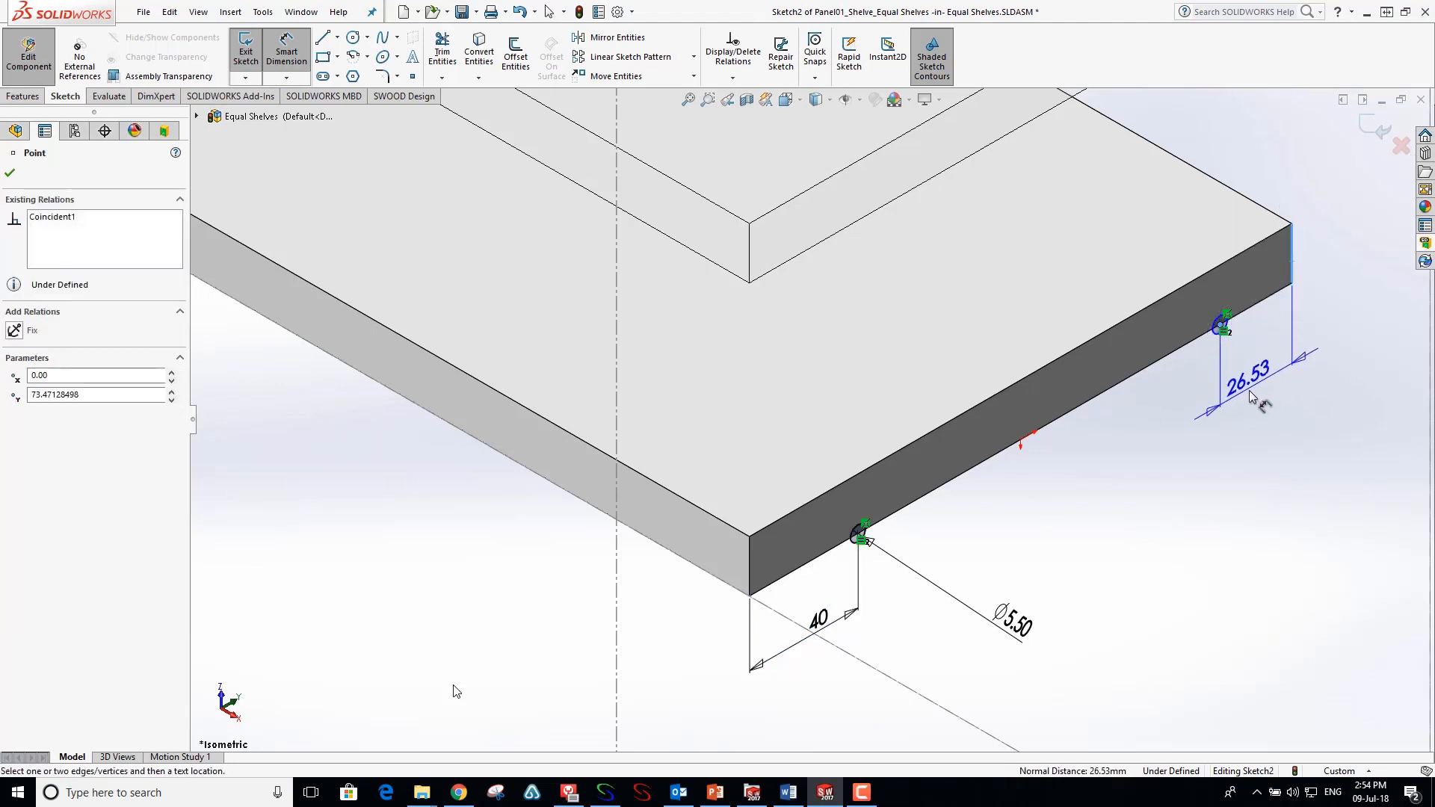
{"action": "left_click", "coordinate": [1253, 396]}
{"action": "type", "text": "="}
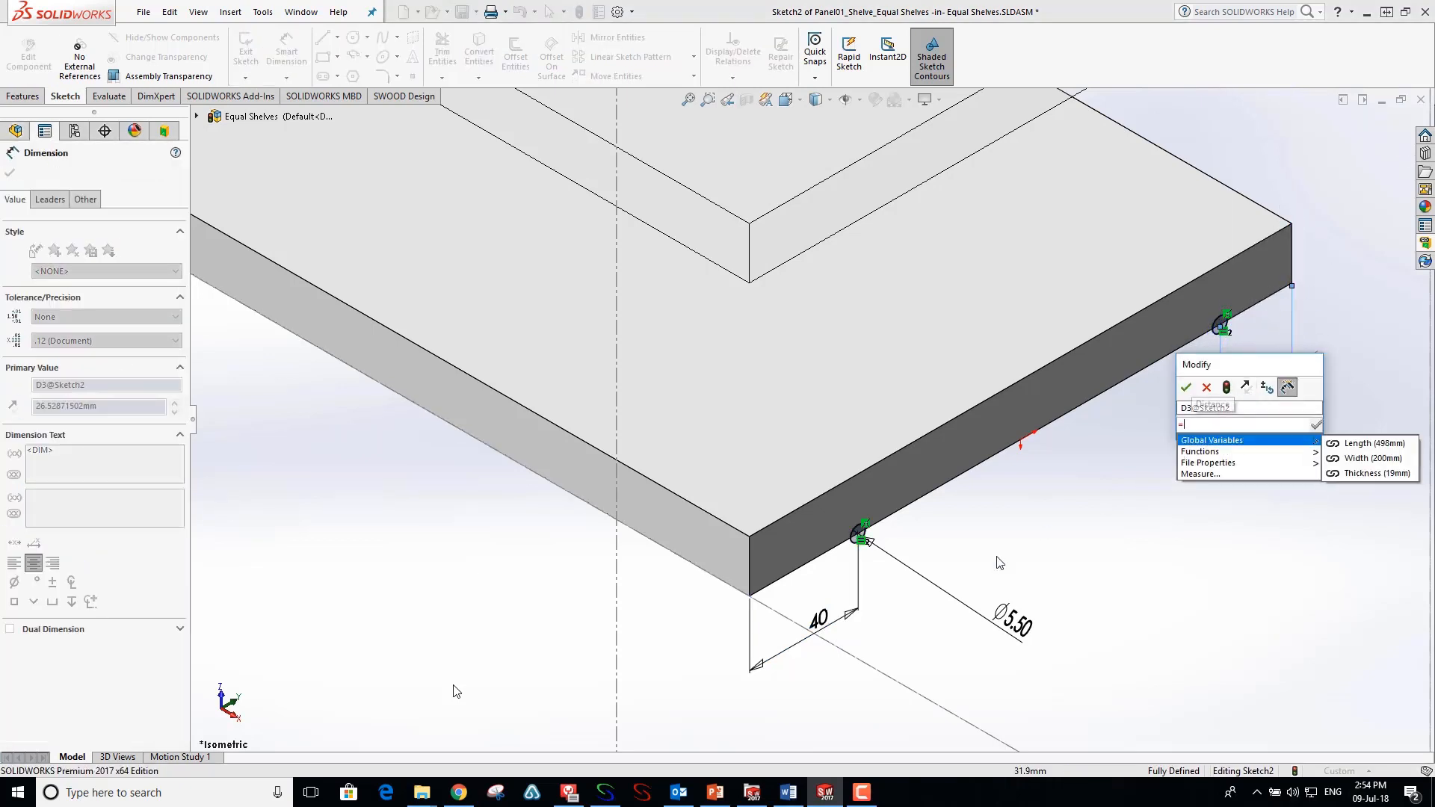
{"action": "left_click", "coordinate": [818, 619]}
{"action": "key", "text": "Return"}
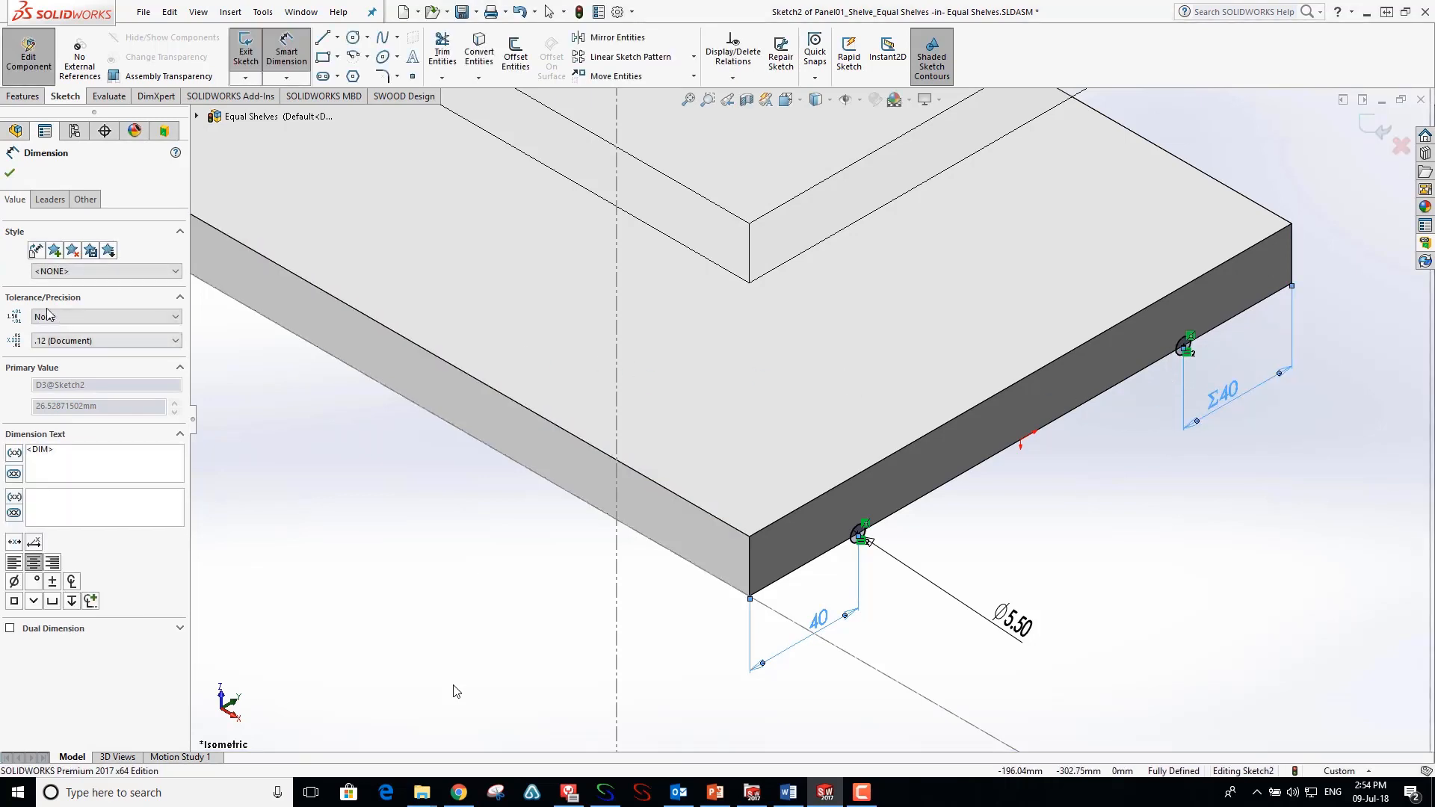
{"action": "left_click", "coordinate": [10, 176]}
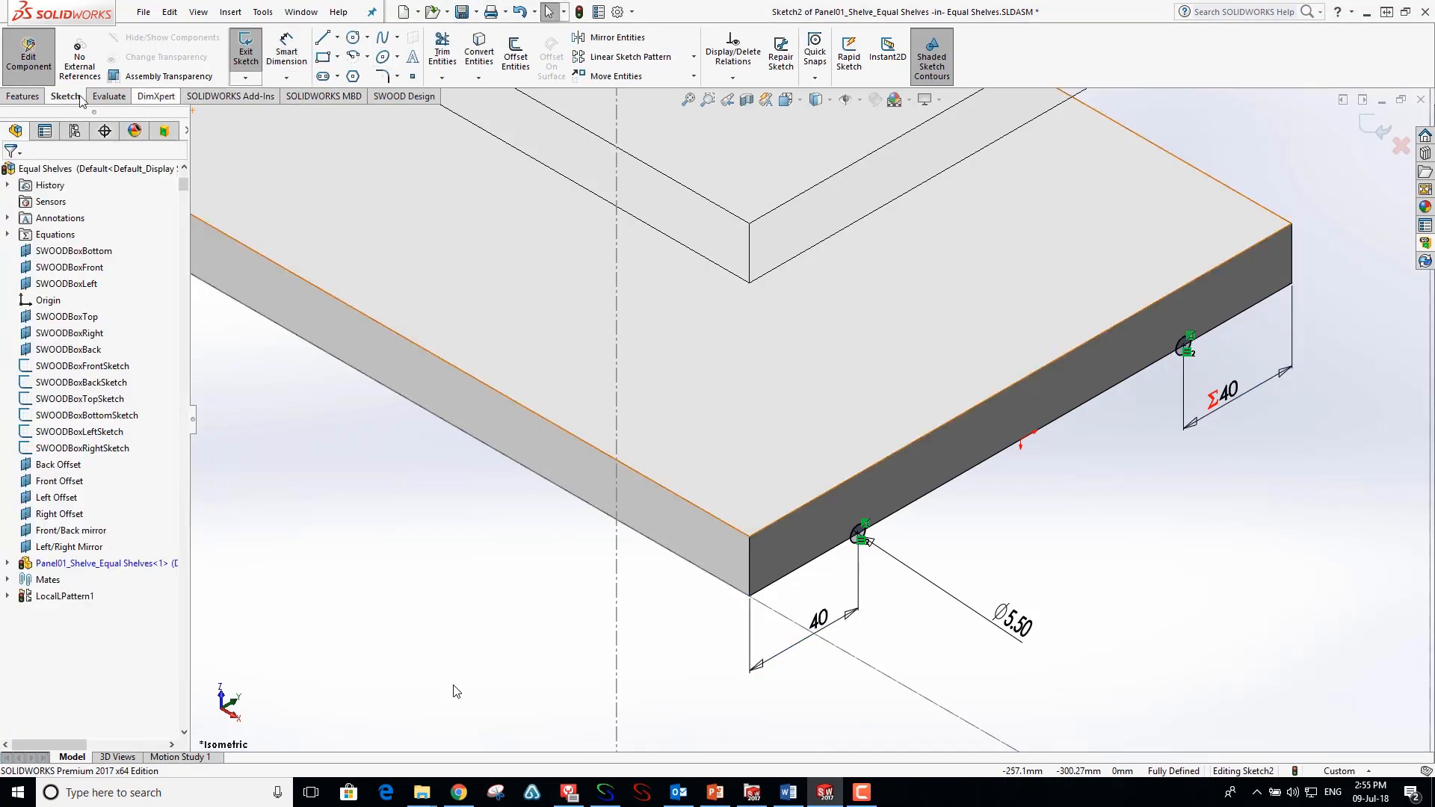
- Cut-extrude the two circles into the shelf to a blind depth of 15 mm
{"action": "left_click", "coordinate": [37, 97]}
{"action": "left_click", "coordinate": [454, 61]}
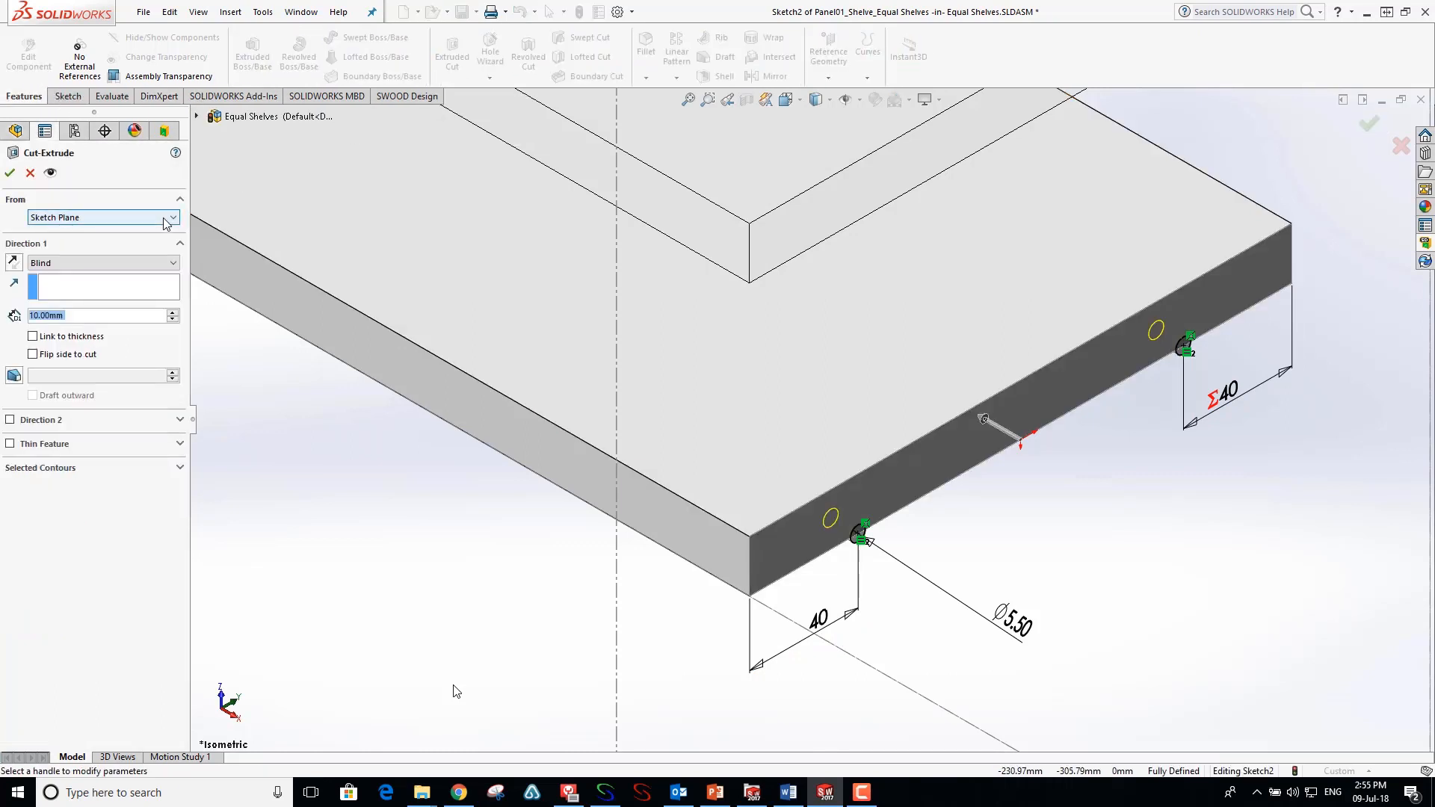
{"action": "type", "text": "15"}
{"action": "key", "text": "Return"}
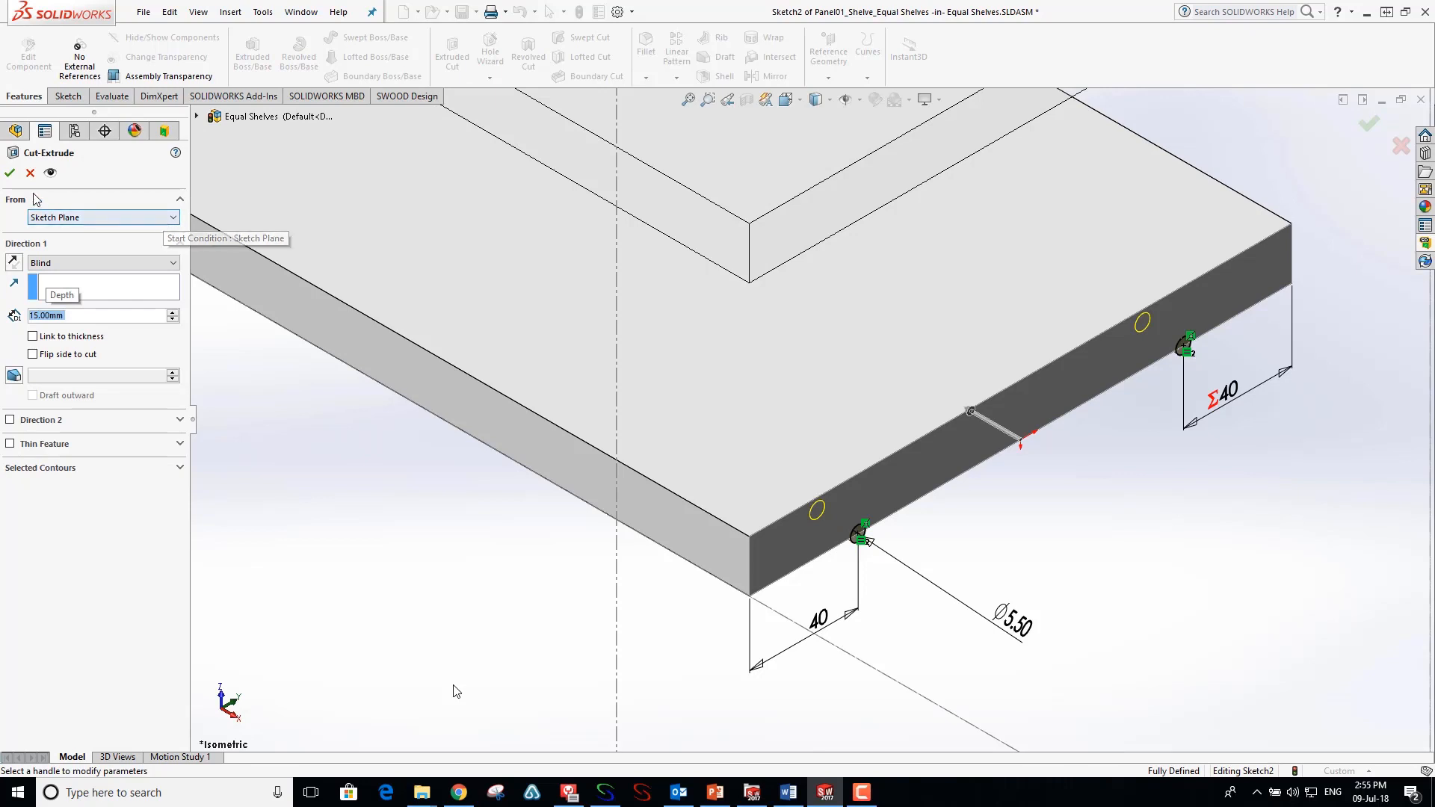
{"action": "left_click", "coordinate": [10, 173]}
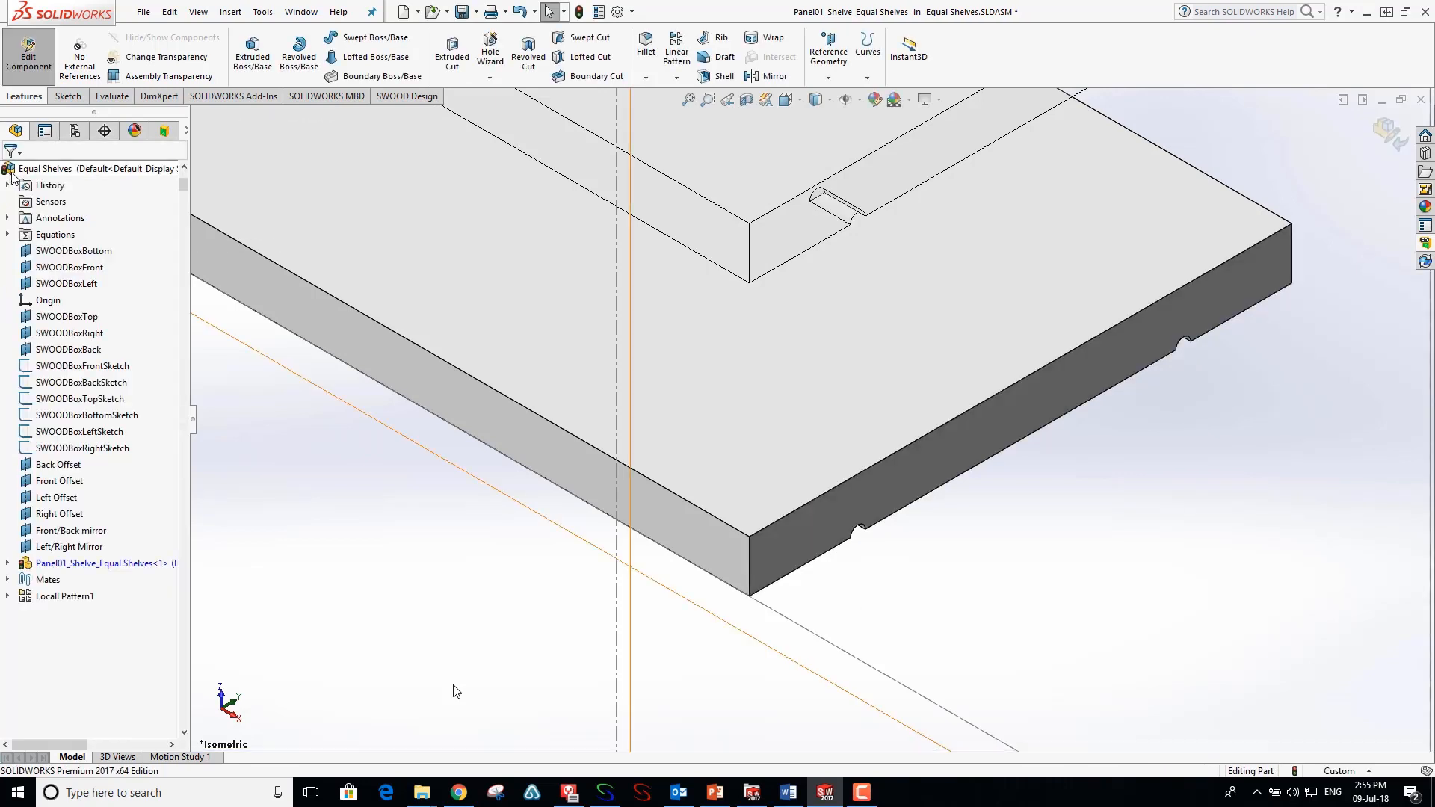
- Rename the shelf panel's new cut feature as Stud Cut
{"action": "left_click", "coordinate": [7, 564]}
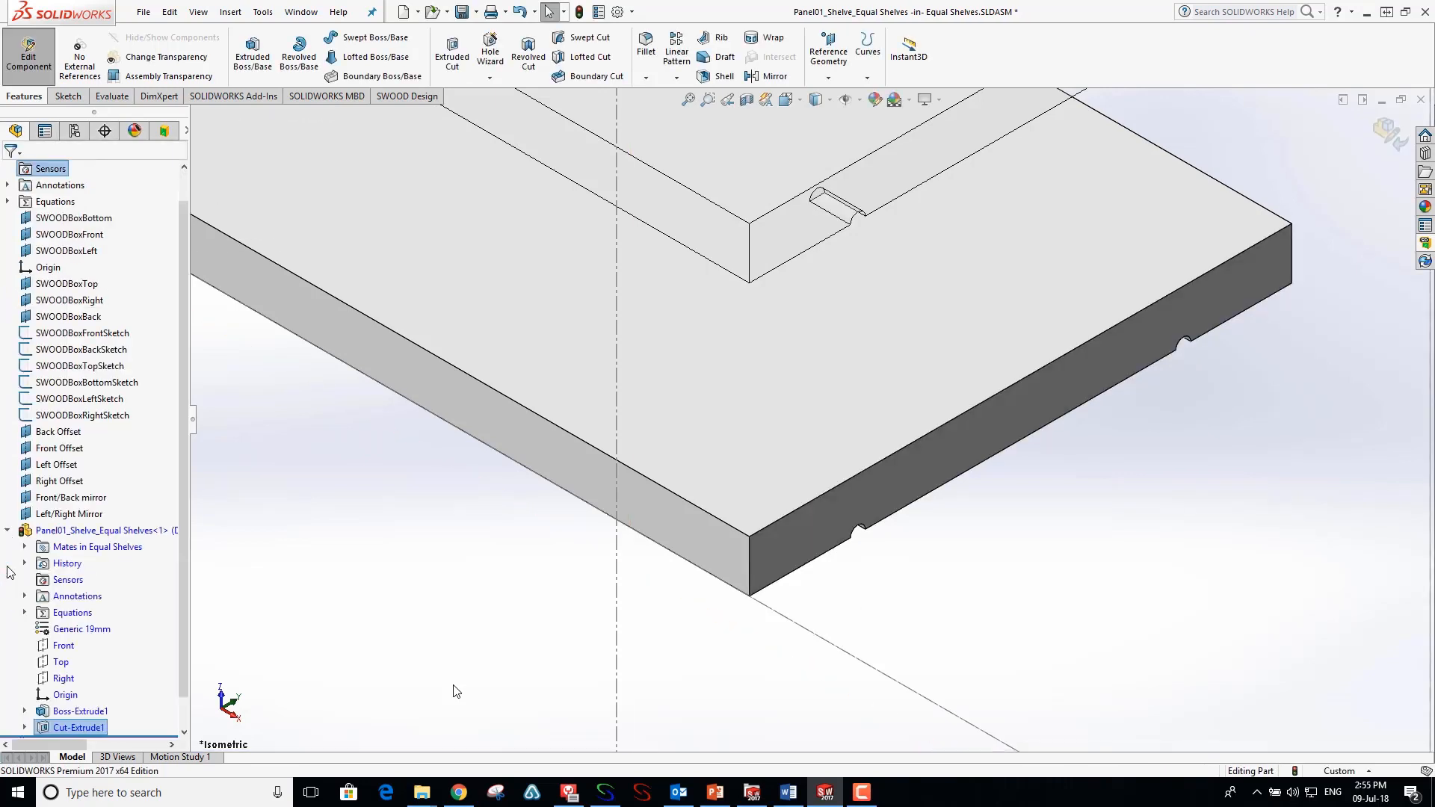
{"action": "left_click", "coordinate": [75, 727]}
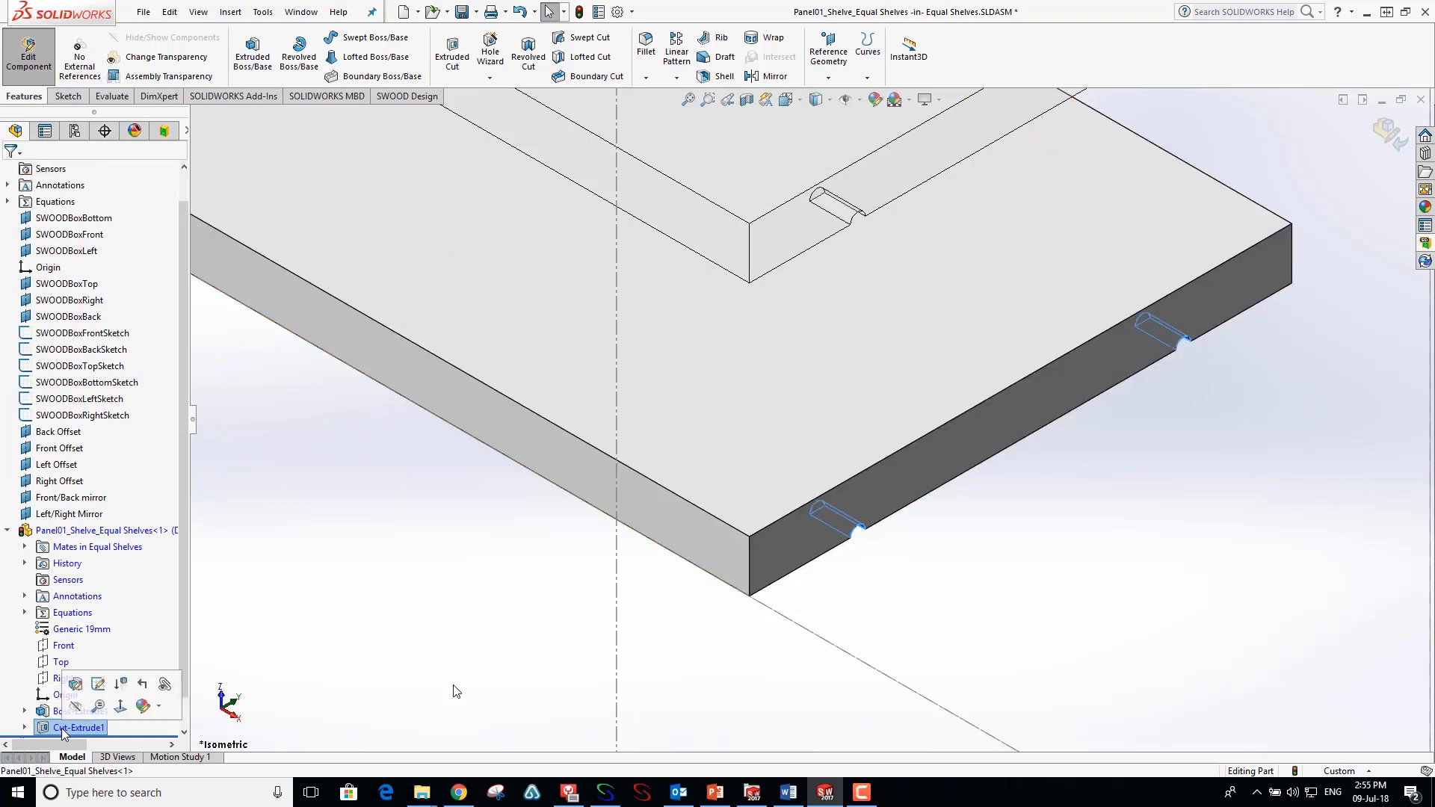
{"action": "left_click", "coordinate": [71, 727]}
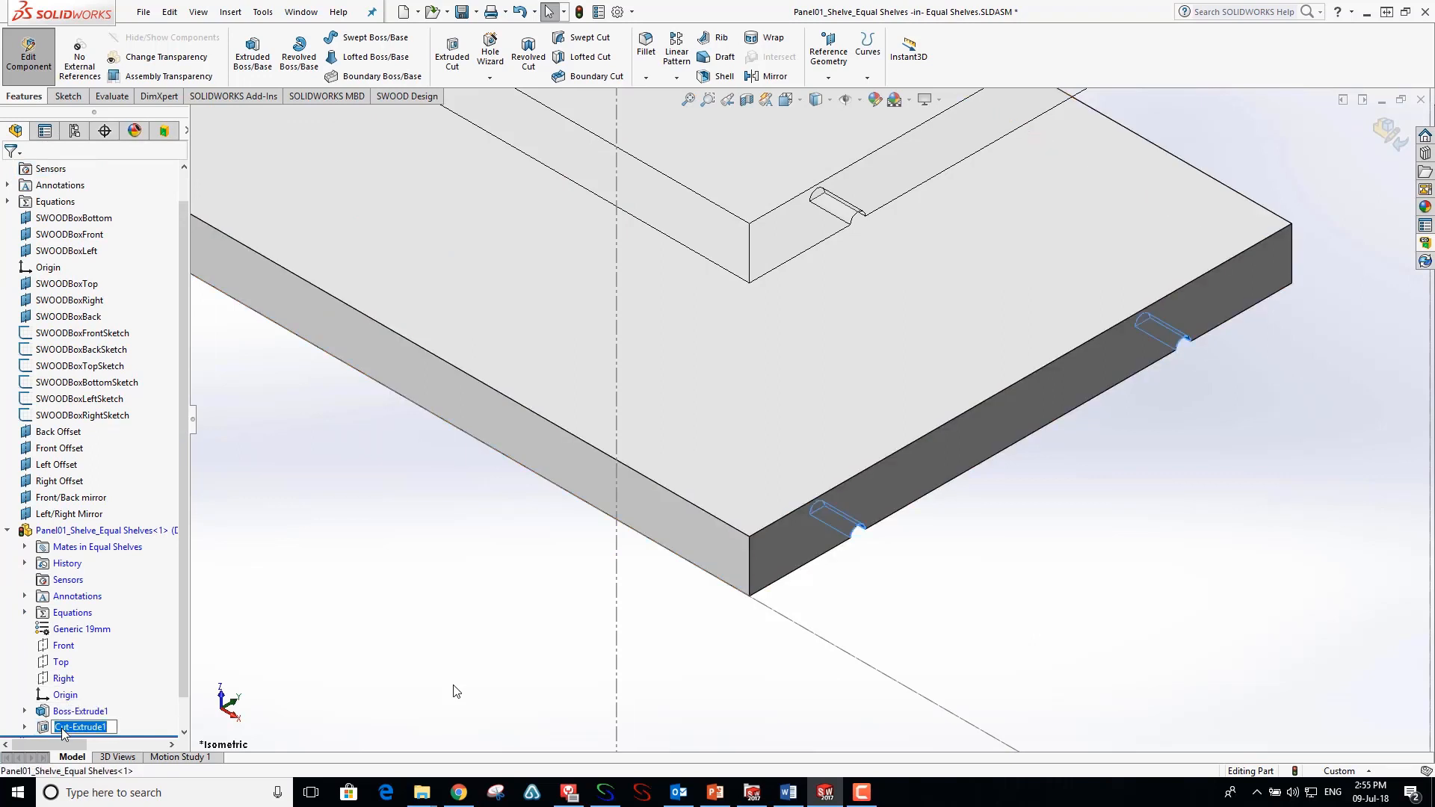
{"action": "type", "text": "Stud Cut"}
{"action": "key", "text": "Return"}
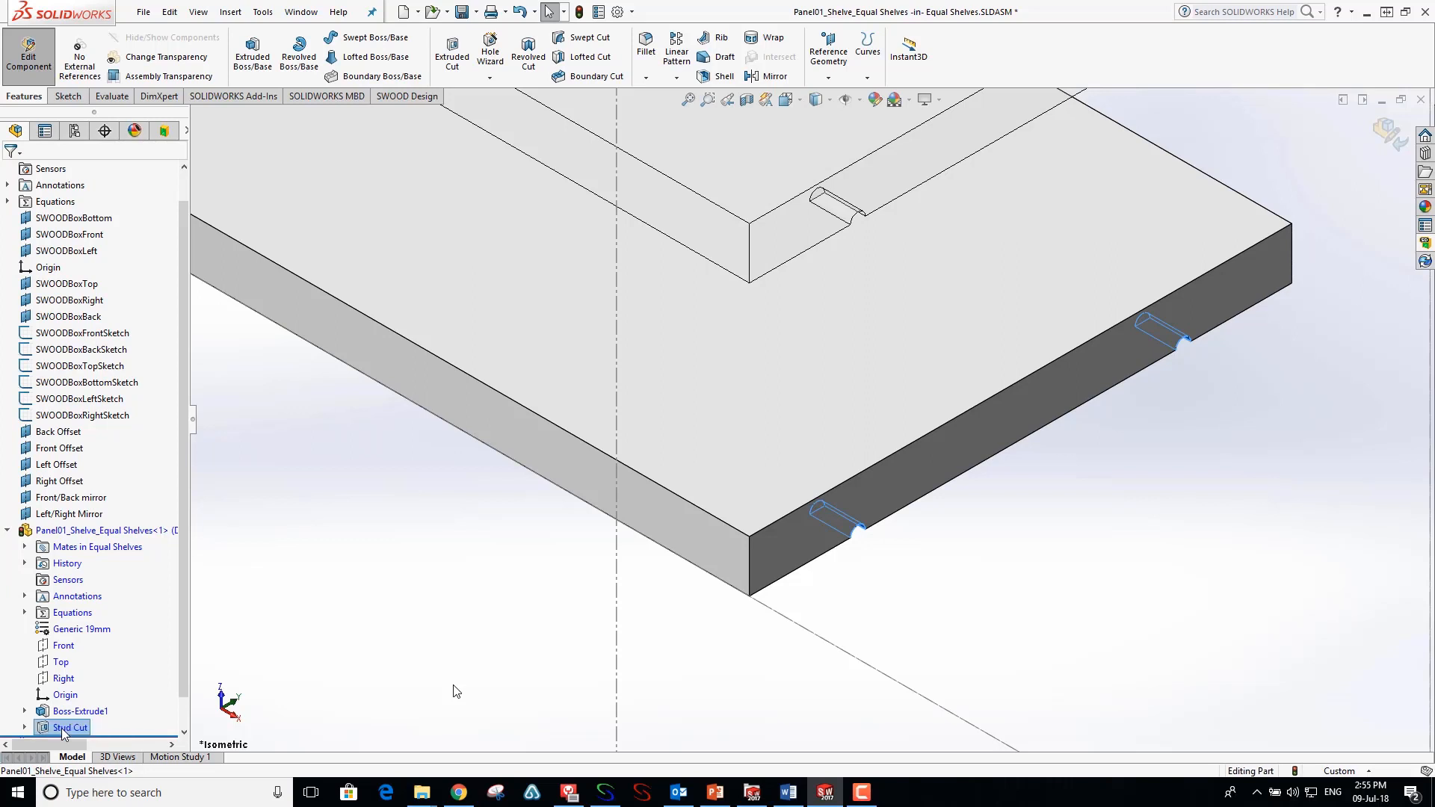
{"action": "left_click", "coordinate": [327, 611]}
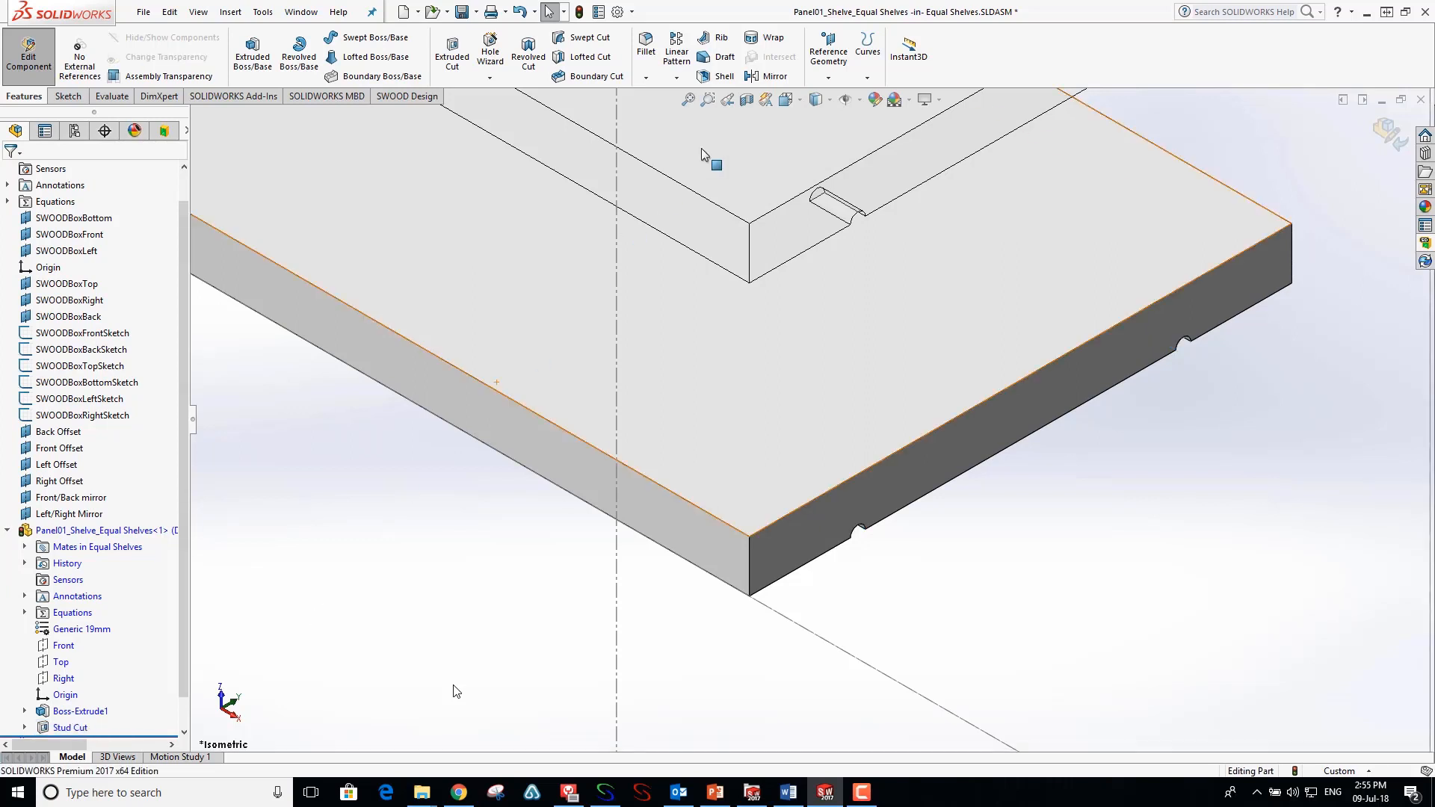
- Mirror the Stud Cut feature about the shelf panel's Right plane
{"action": "left_click", "coordinate": [785, 77]}
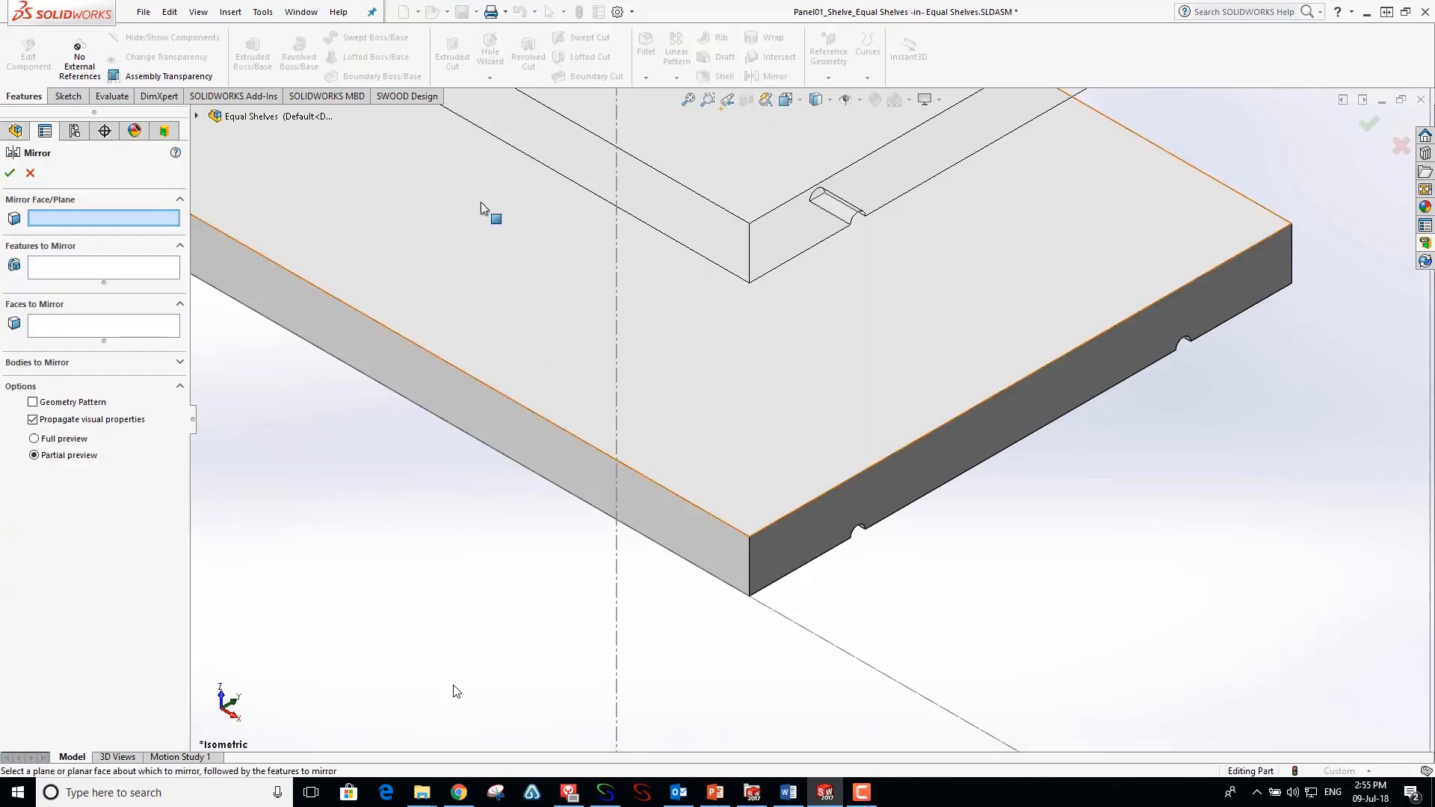
{"action": "left_click", "coordinate": [197, 117]}
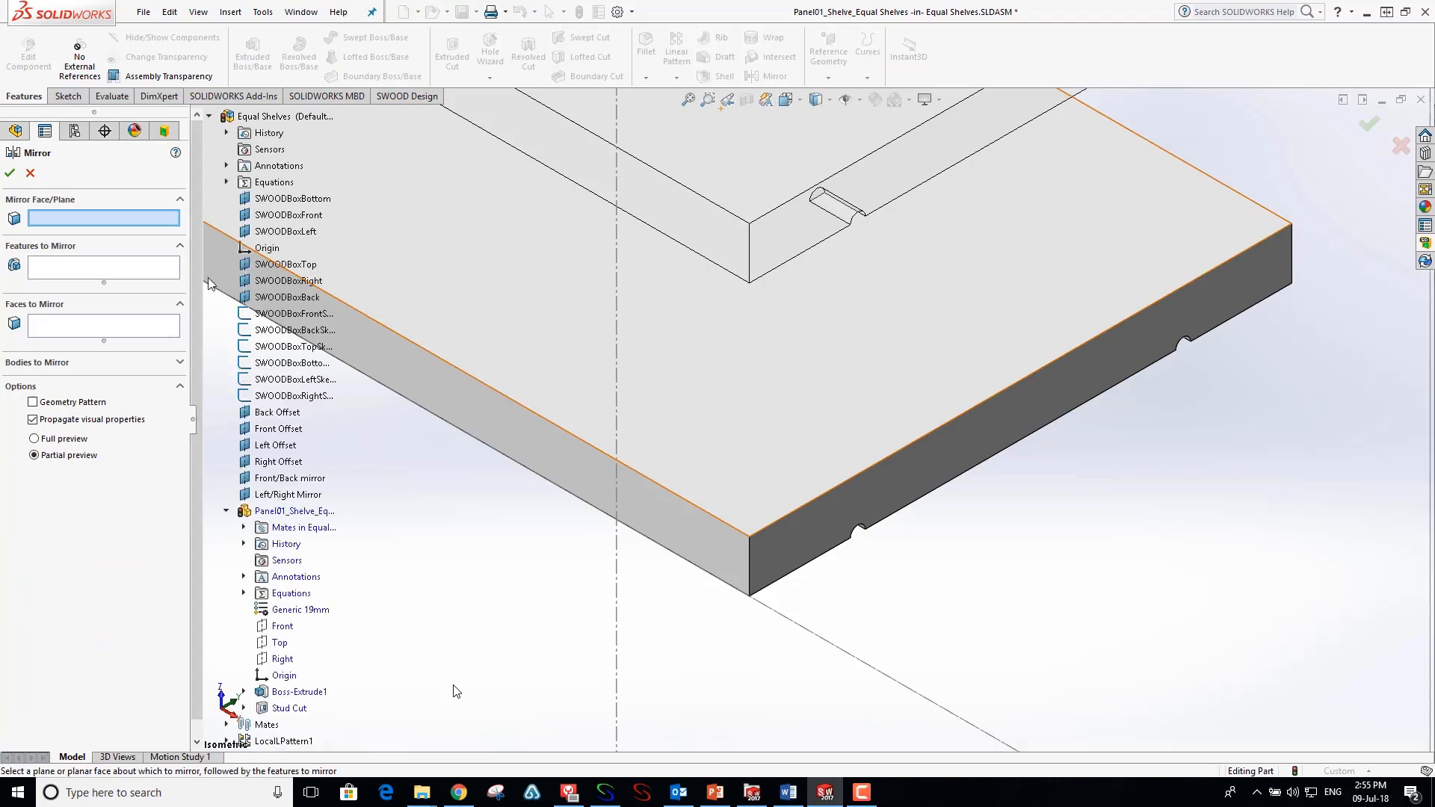
{"action": "left_click", "coordinate": [284, 661]}
{"action": "left_click", "coordinate": [289, 710]}
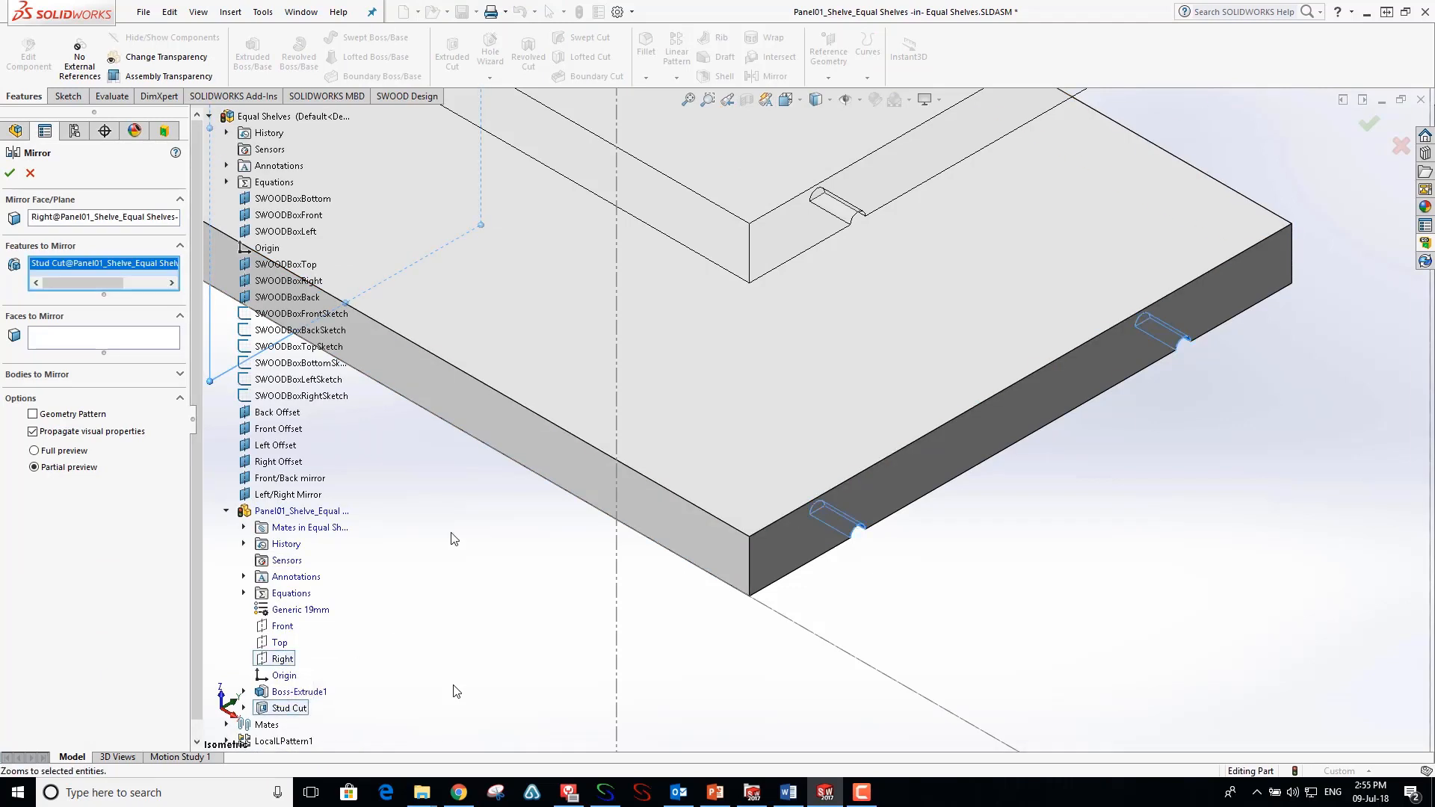
{"action": "scroll", "coordinate": [474, 469], "scroll_direction": "up", "scroll_amount": 7}
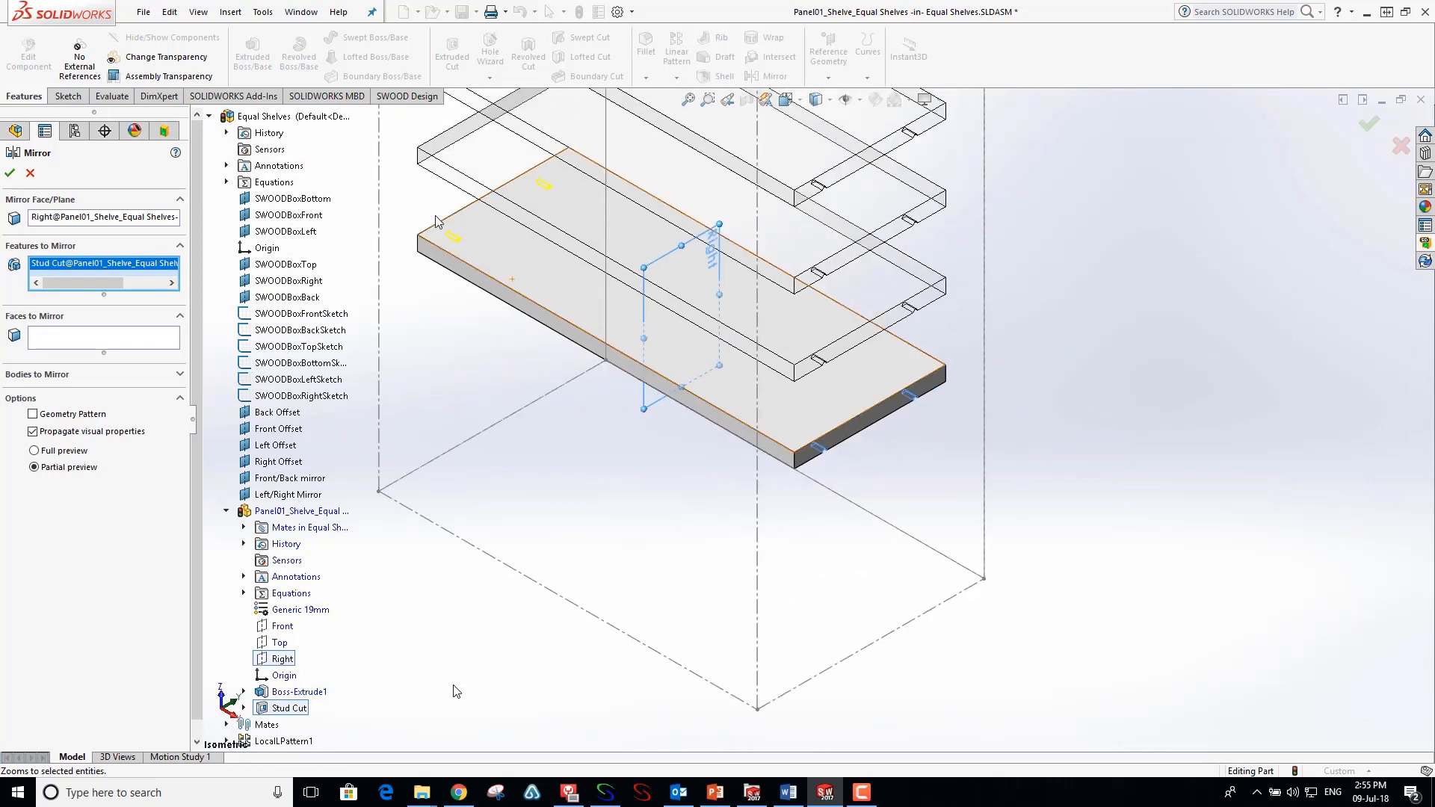
{"action": "left_click", "coordinate": [11, 175]}
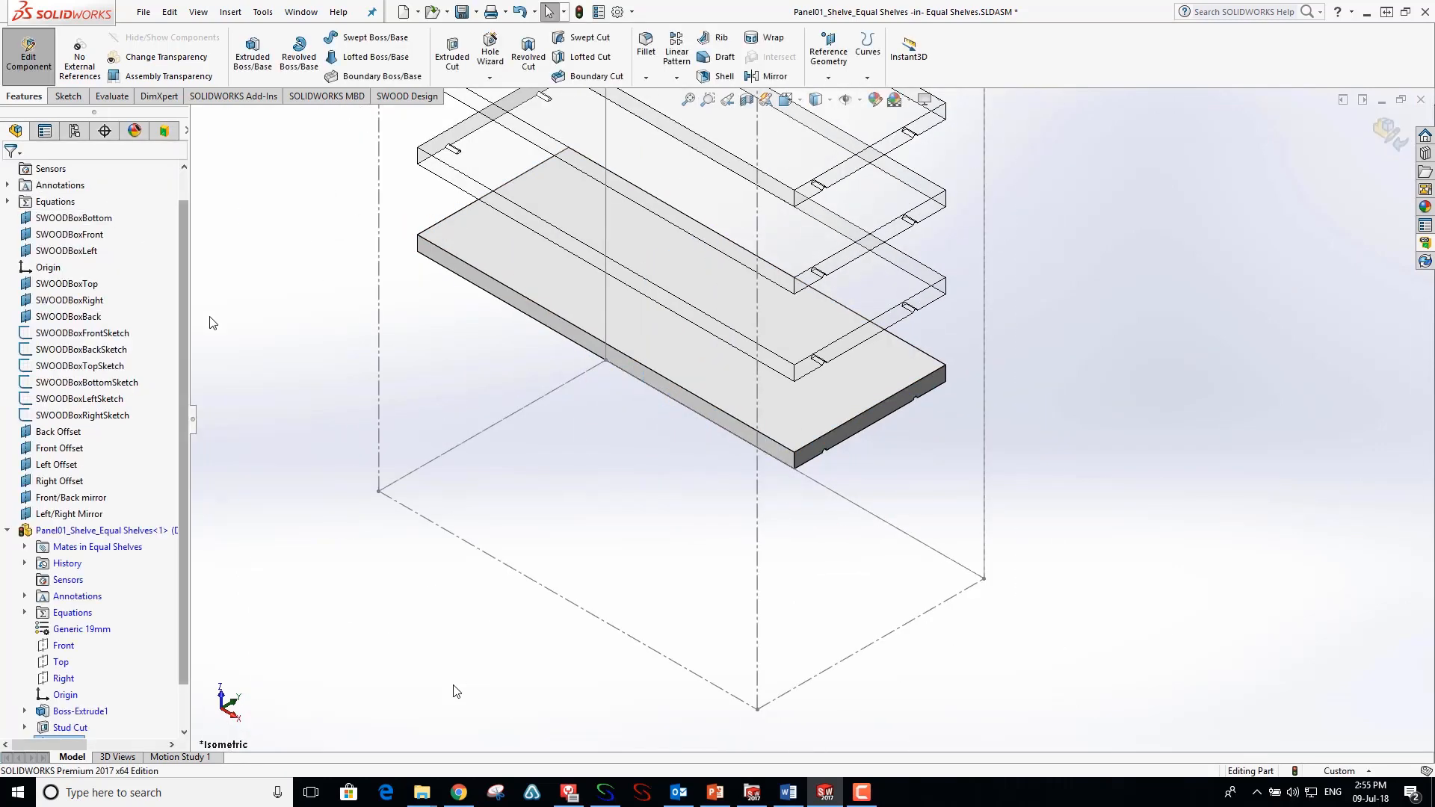
- Rename the new mirror feature as Stud Cut Mirror, finish editing the shelf component and collapse its feature list
{"action": "scroll", "coordinate": [112, 561], "scroll_direction": "down", "scroll_amount": 1}
{"action": "double_click", "coordinate": [69, 694]}
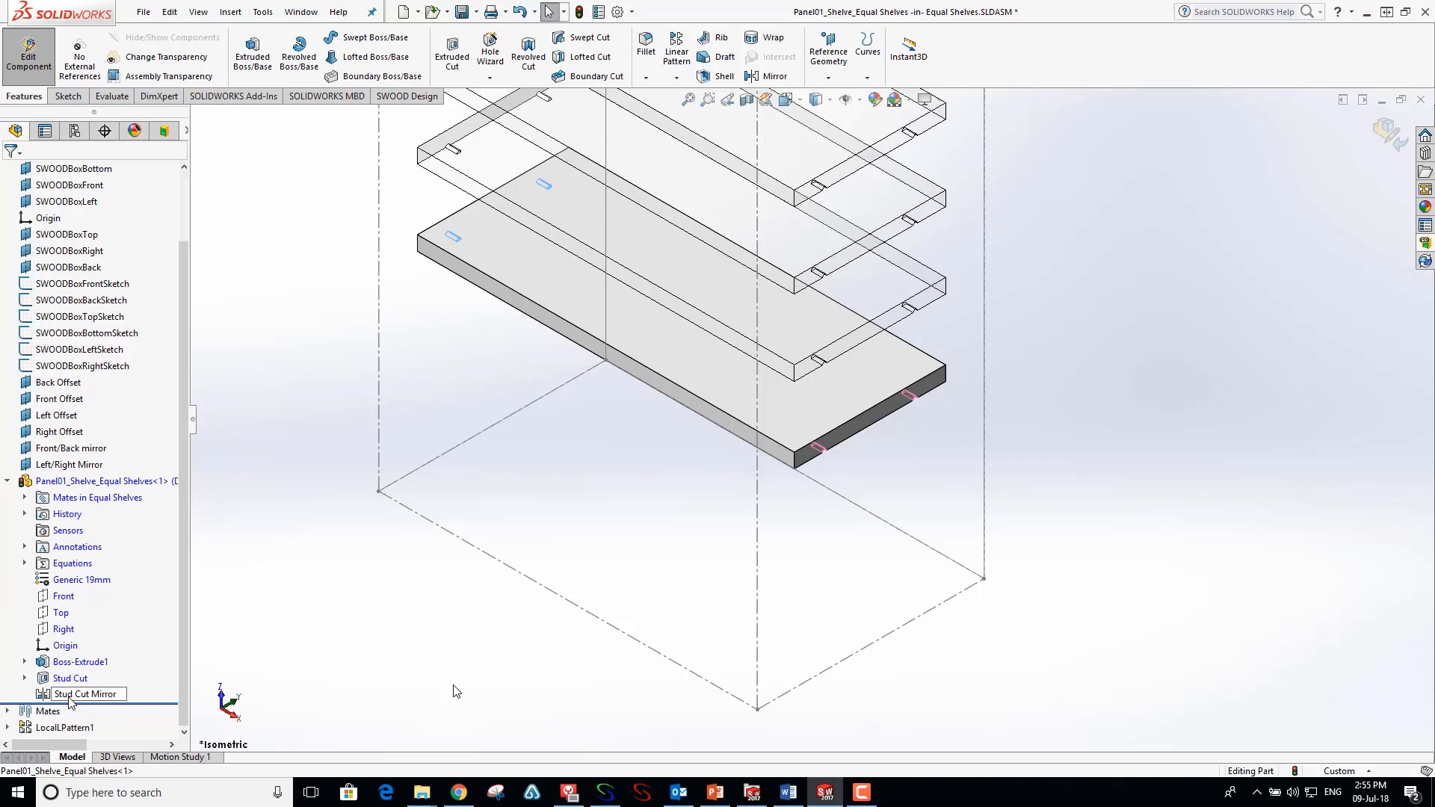
{"action": "left_click", "coordinate": [254, 629]}
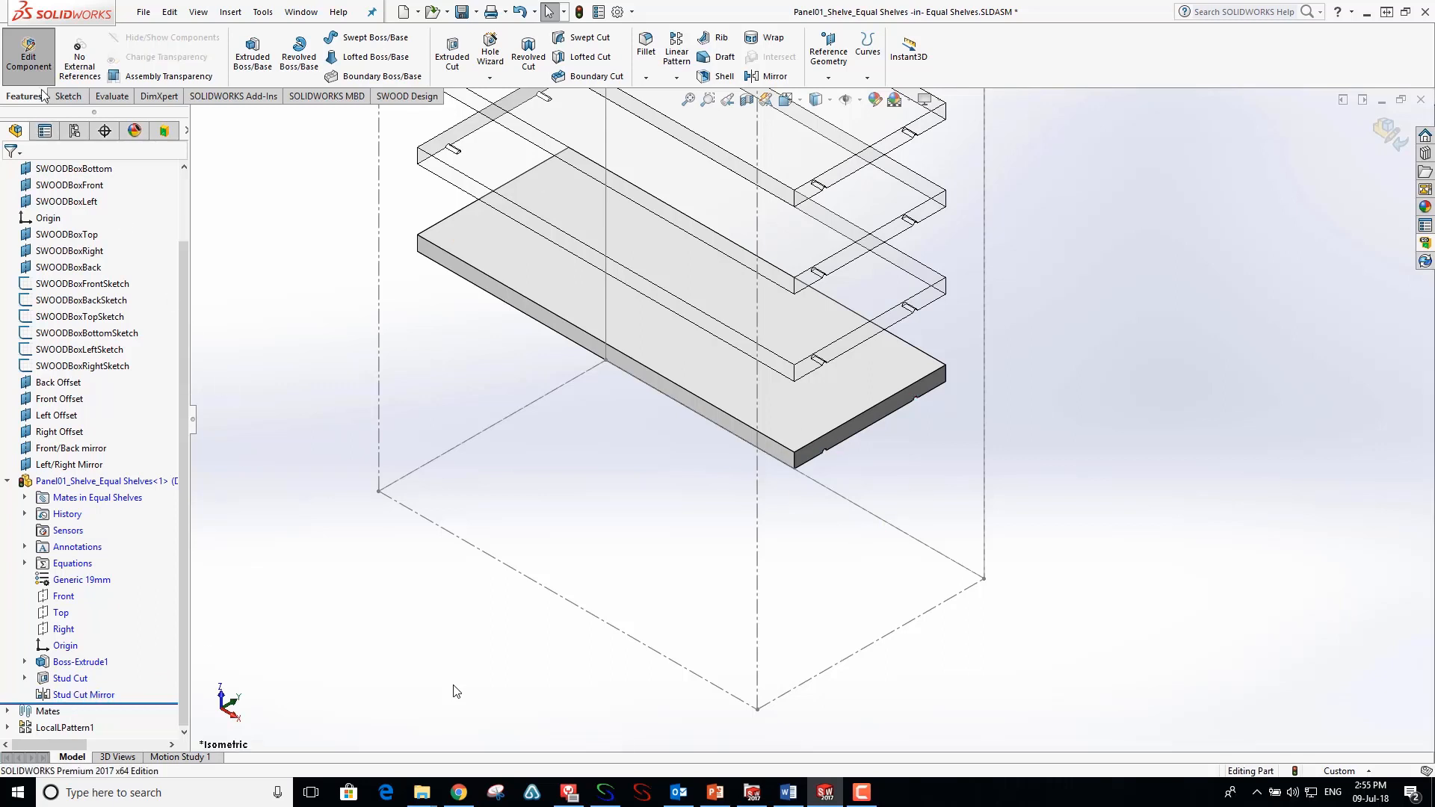
{"action": "left_click", "coordinate": [29, 51]}
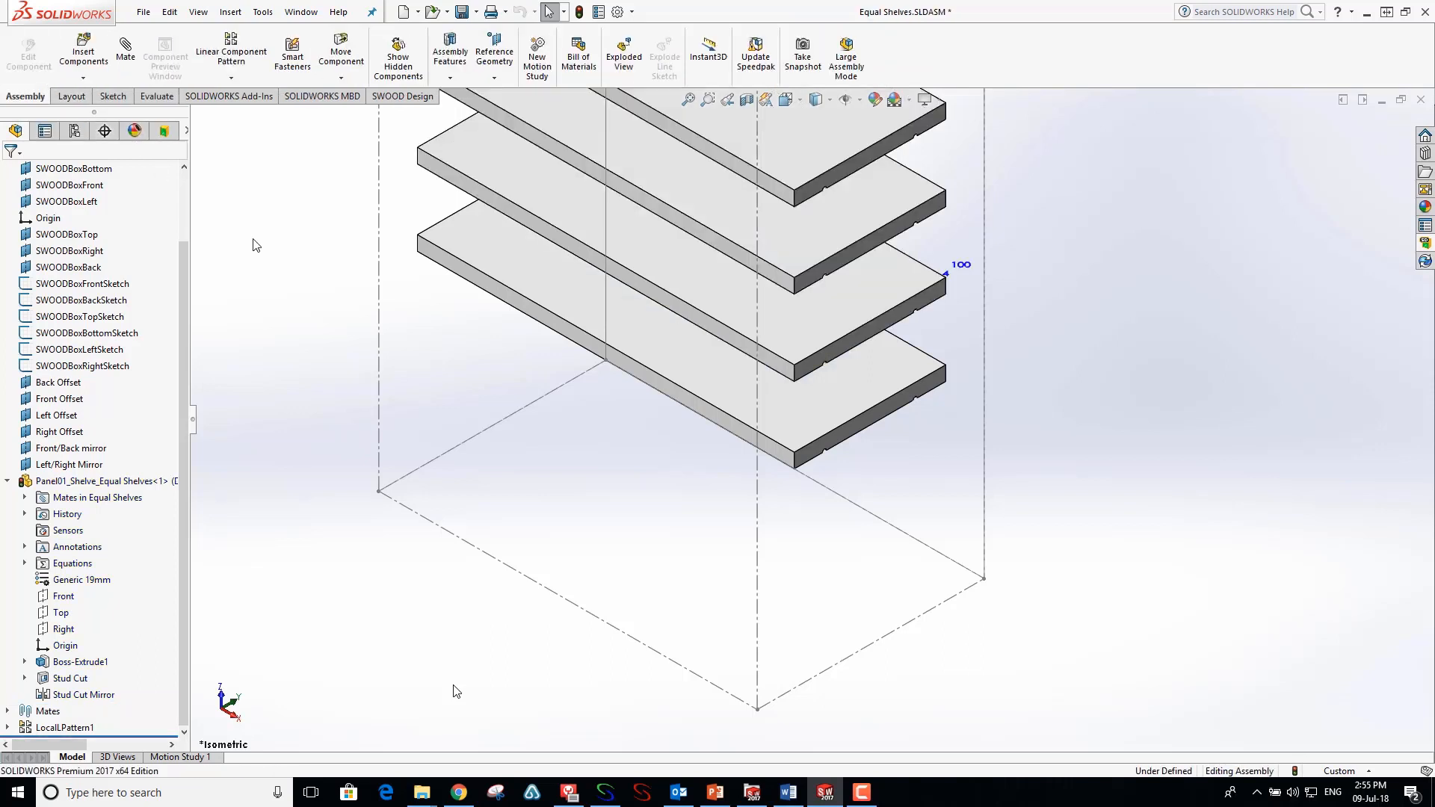
{"action": "left_click", "coordinate": [8, 483]}
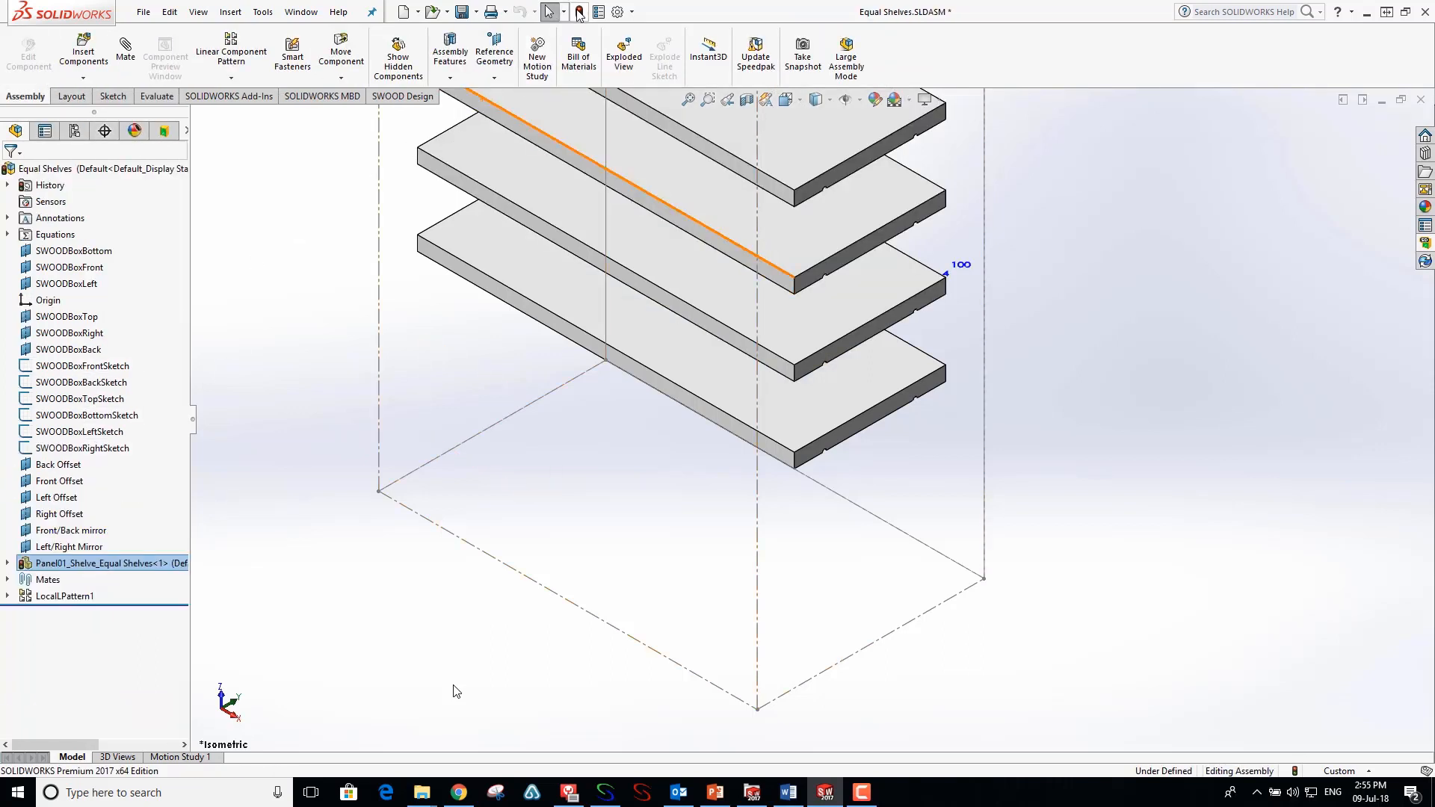
- Rebuild the assembly and insert Shelf Stud.sldprt from the Hardwares\Project01 folder beside the lowest shelf's front stud cut
{"action": "left_click", "coordinate": [580, 14]}
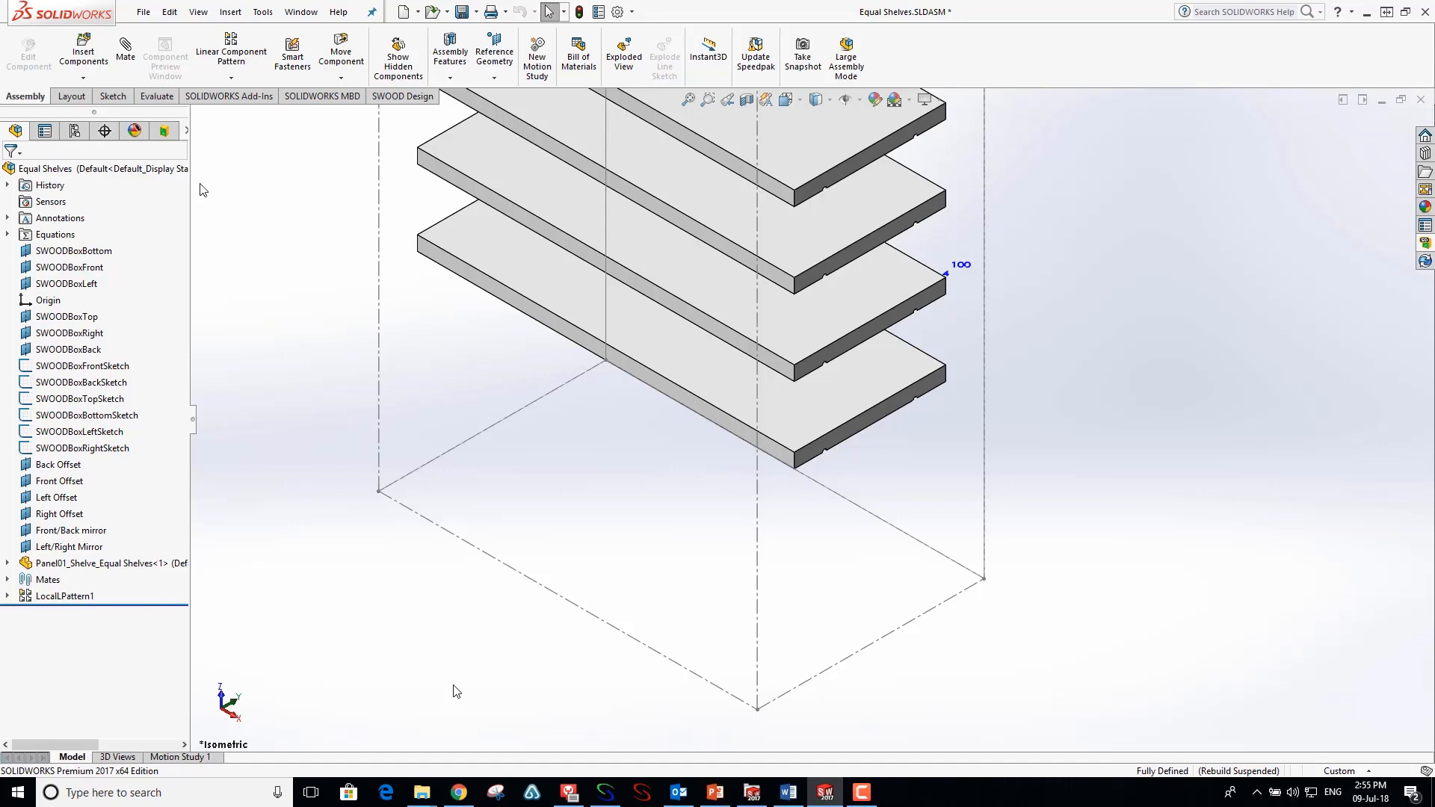
{"action": "left_click", "coordinate": [83, 51]}
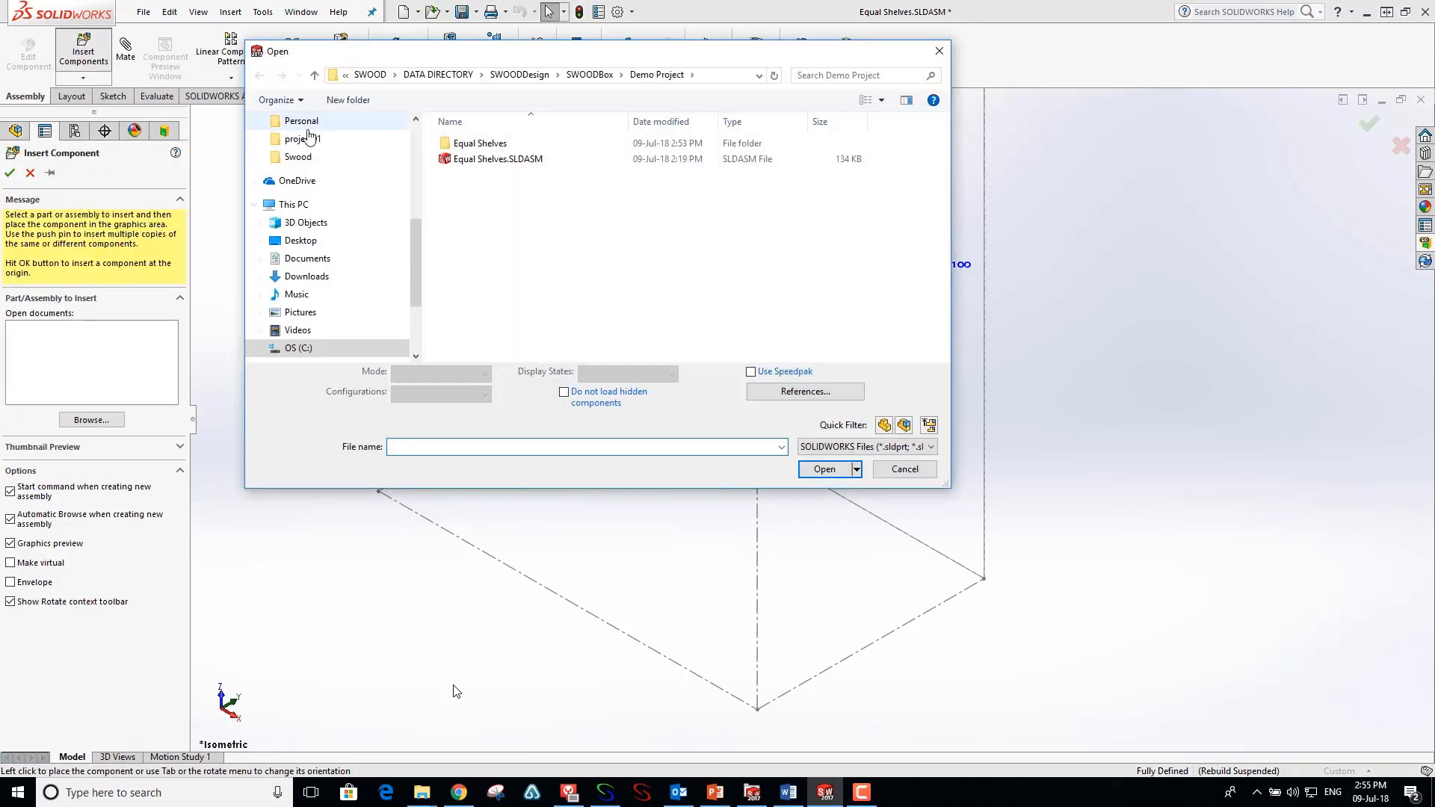
{"action": "left_click", "coordinate": [519, 75]}
{"action": "double_click", "coordinate": [486, 208]}
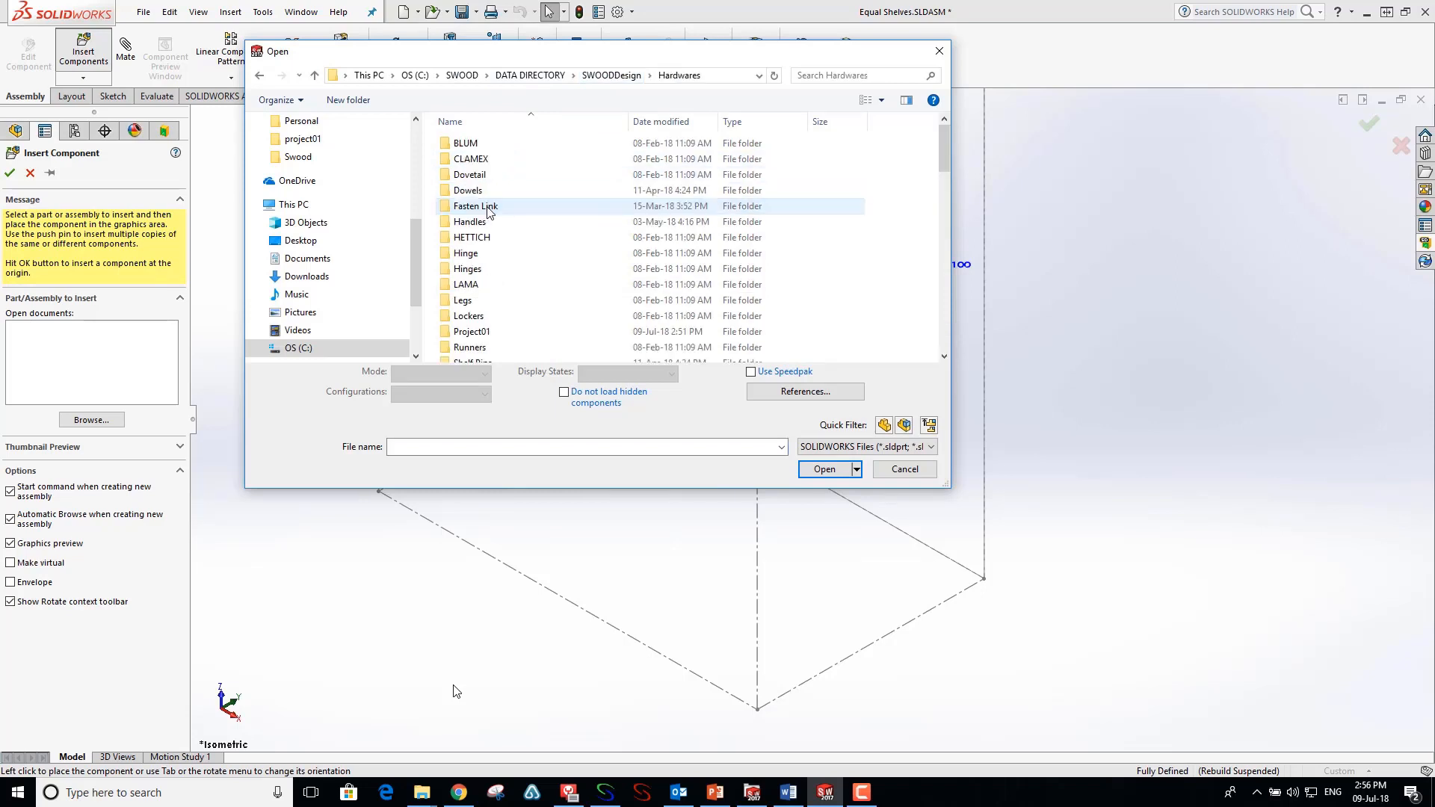
{"action": "double_click", "coordinate": [479, 331]}
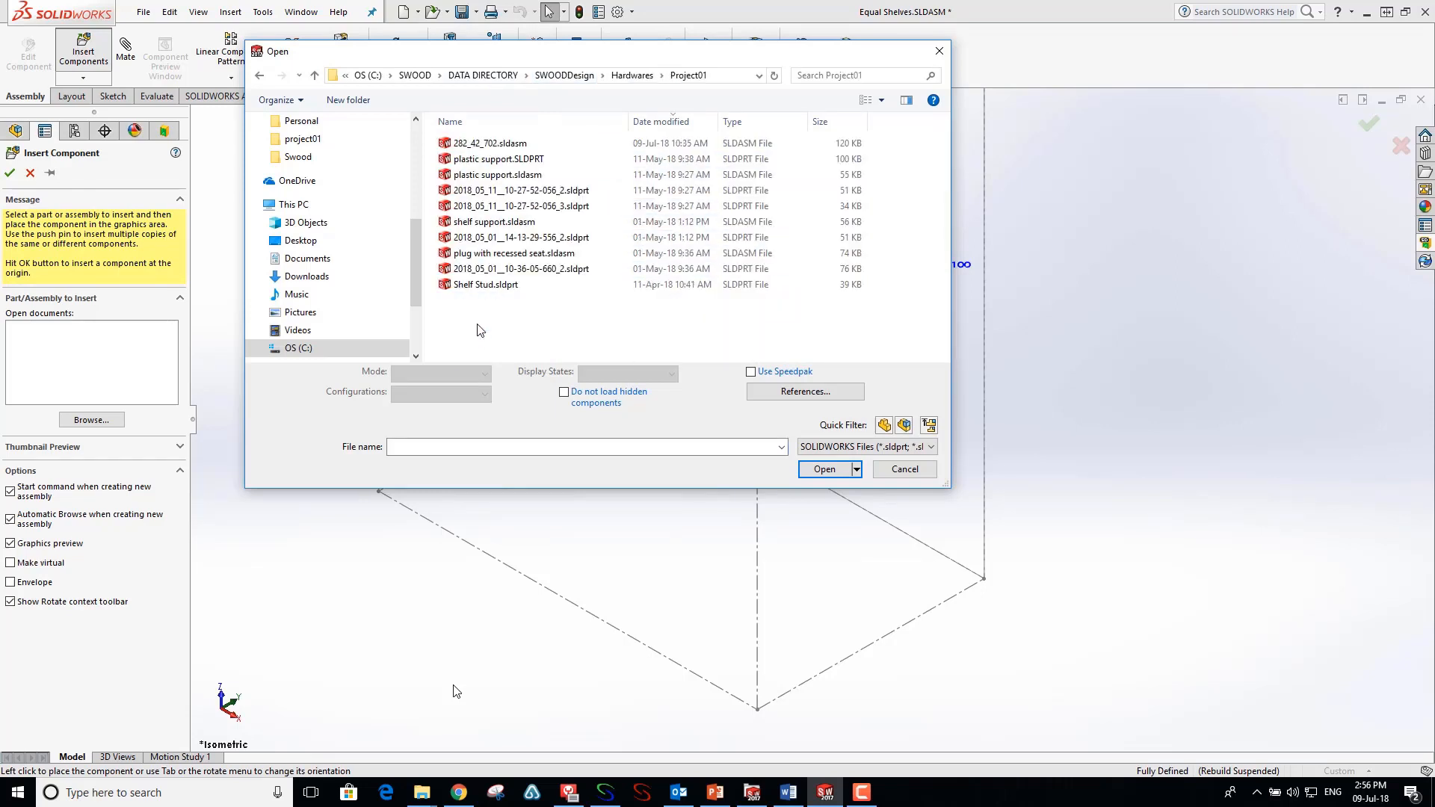
{"action": "left_click", "coordinate": [487, 287]}
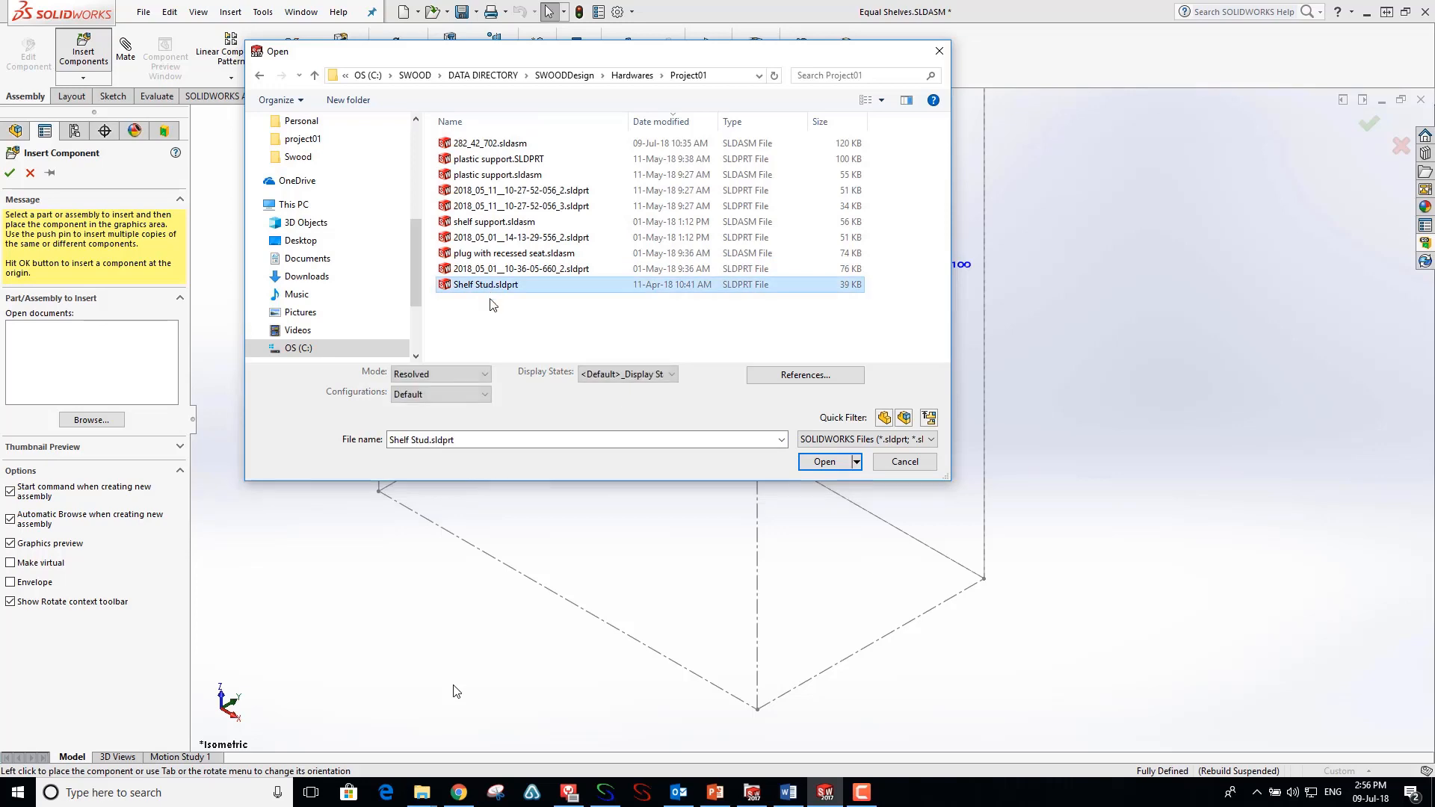
{"action": "left_click", "coordinate": [824, 462]}
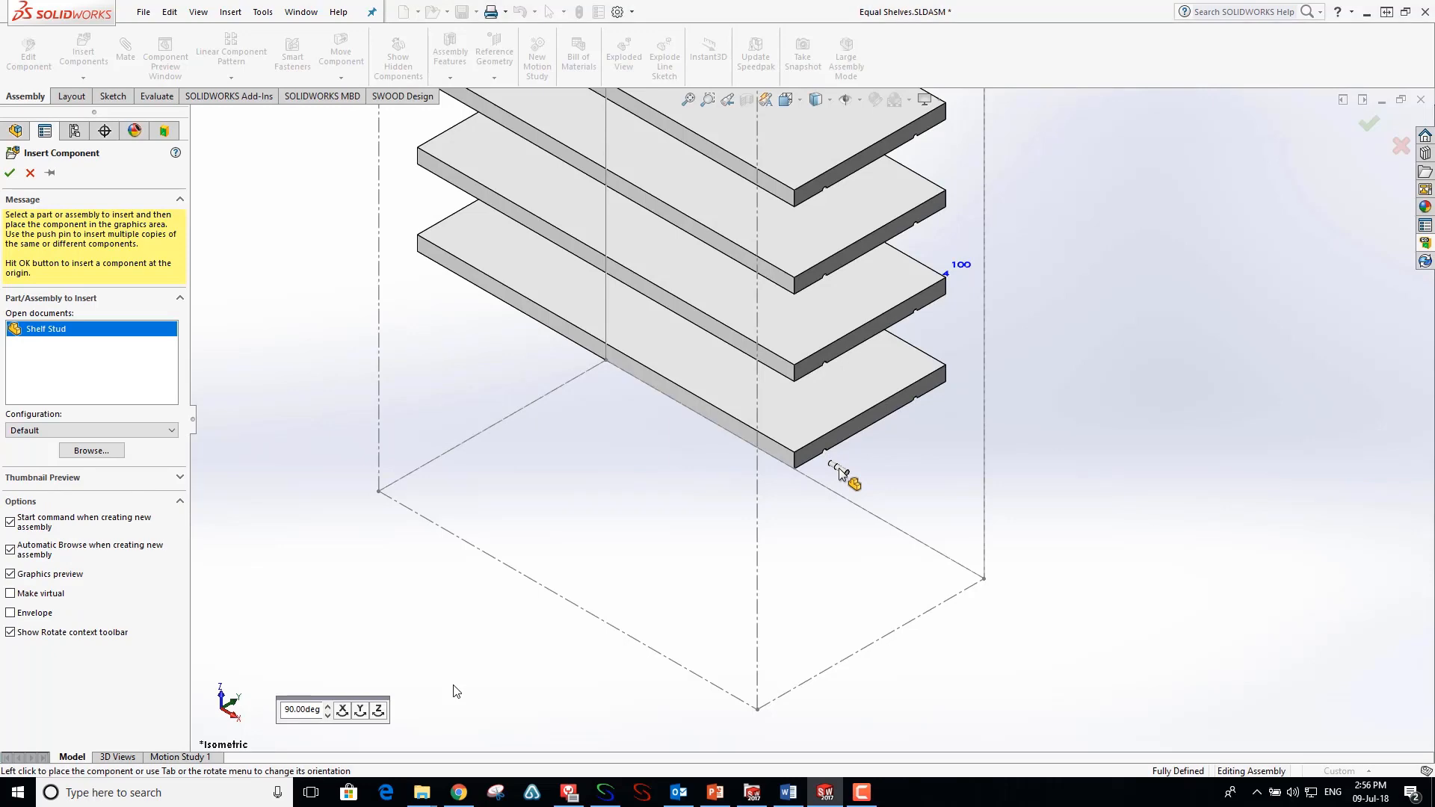
{"action": "left_click", "coordinate": [840, 474]}
- Add a concentric mate between the shelf stud's cylindrical face and the lowest shelf's nearest stud cut
{"action": "scroll", "coordinate": [832, 446], "scroll_direction": "down", "scroll_amount": 2}
{"action": "scroll", "coordinate": [831, 442], "scroll_direction": "down", "scroll_amount": 4}
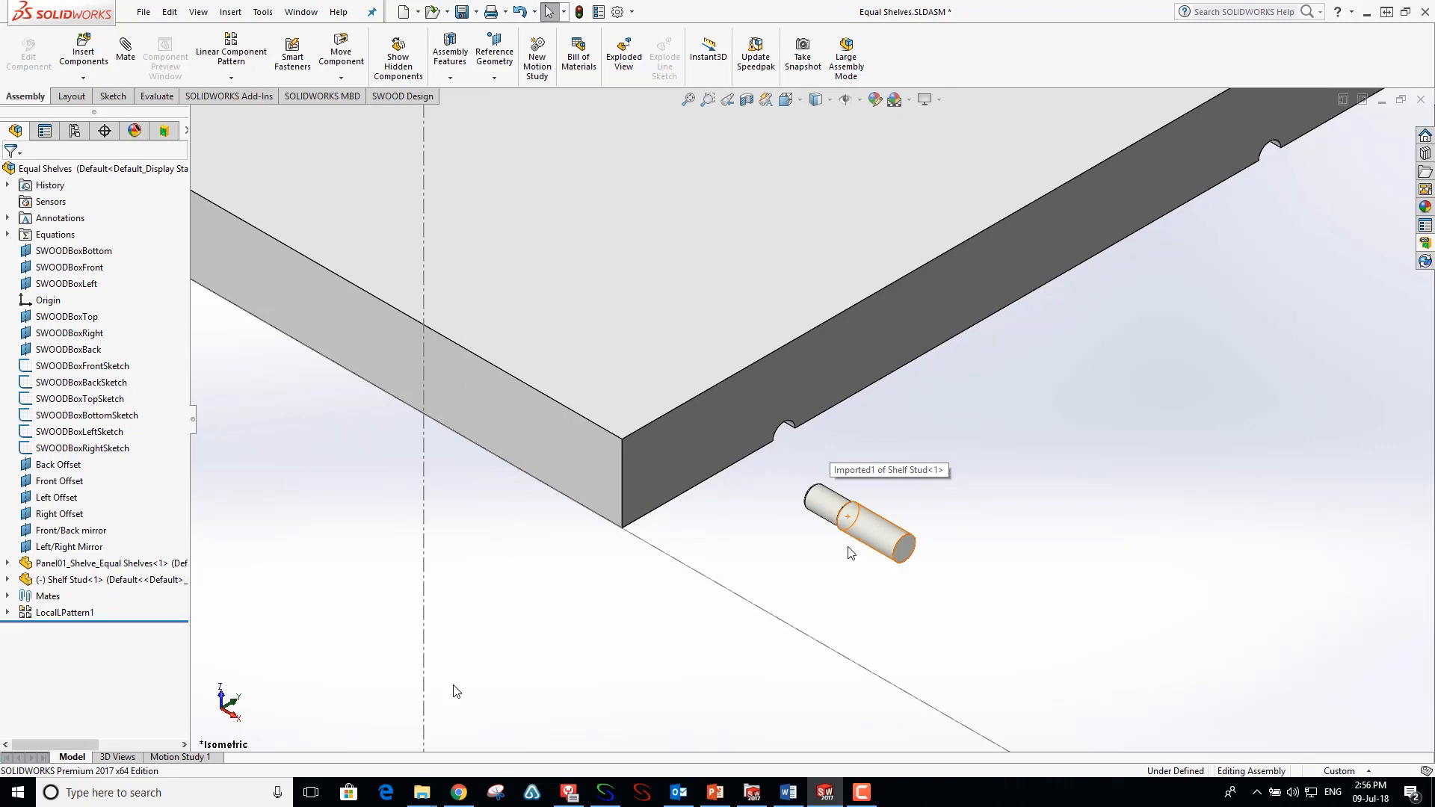
{"action": "scroll", "coordinate": [852, 541], "scroll_direction": "up", "scroll_amount": 2}
{"action": "key", "text": "space"}
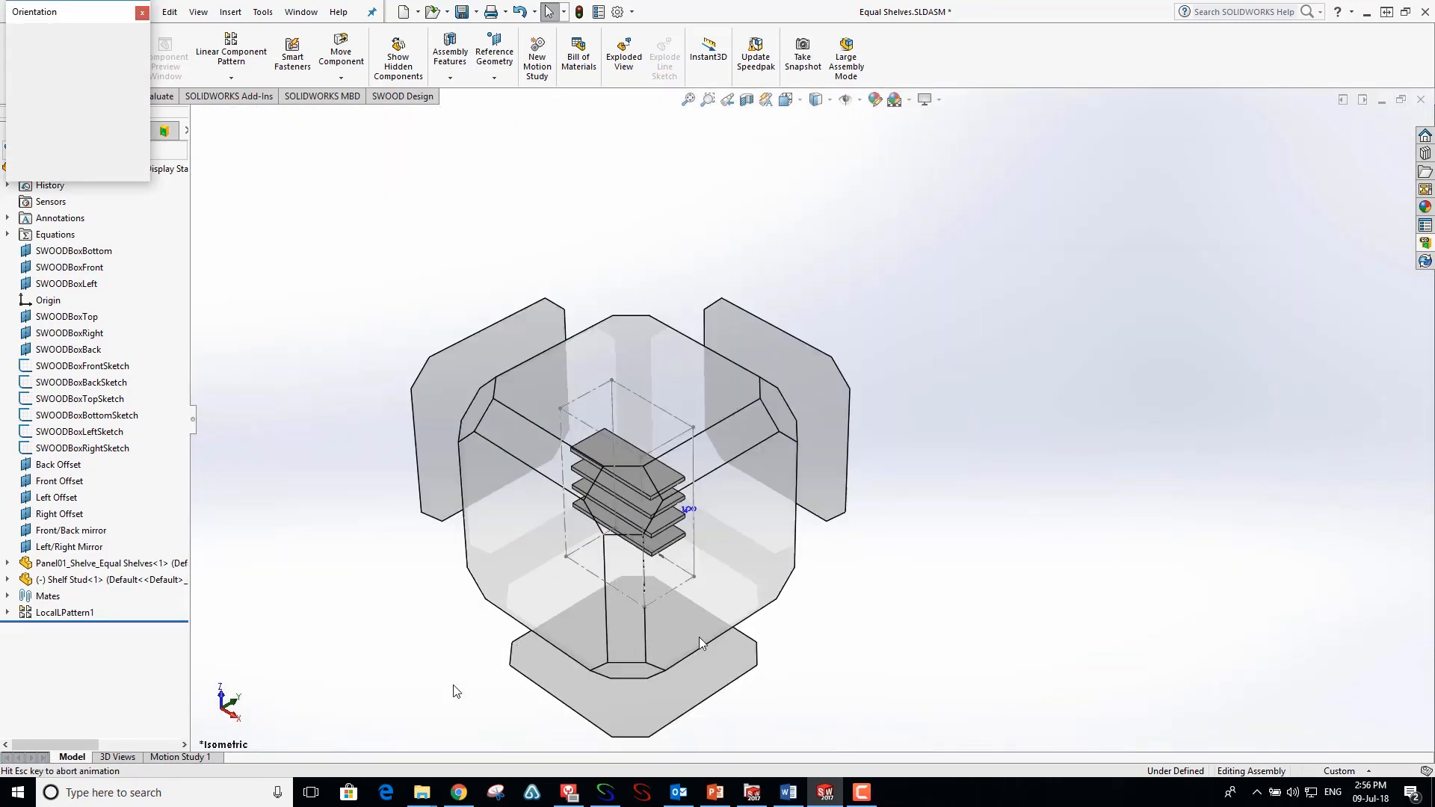
{"action": "left_click", "coordinate": [621, 692]}
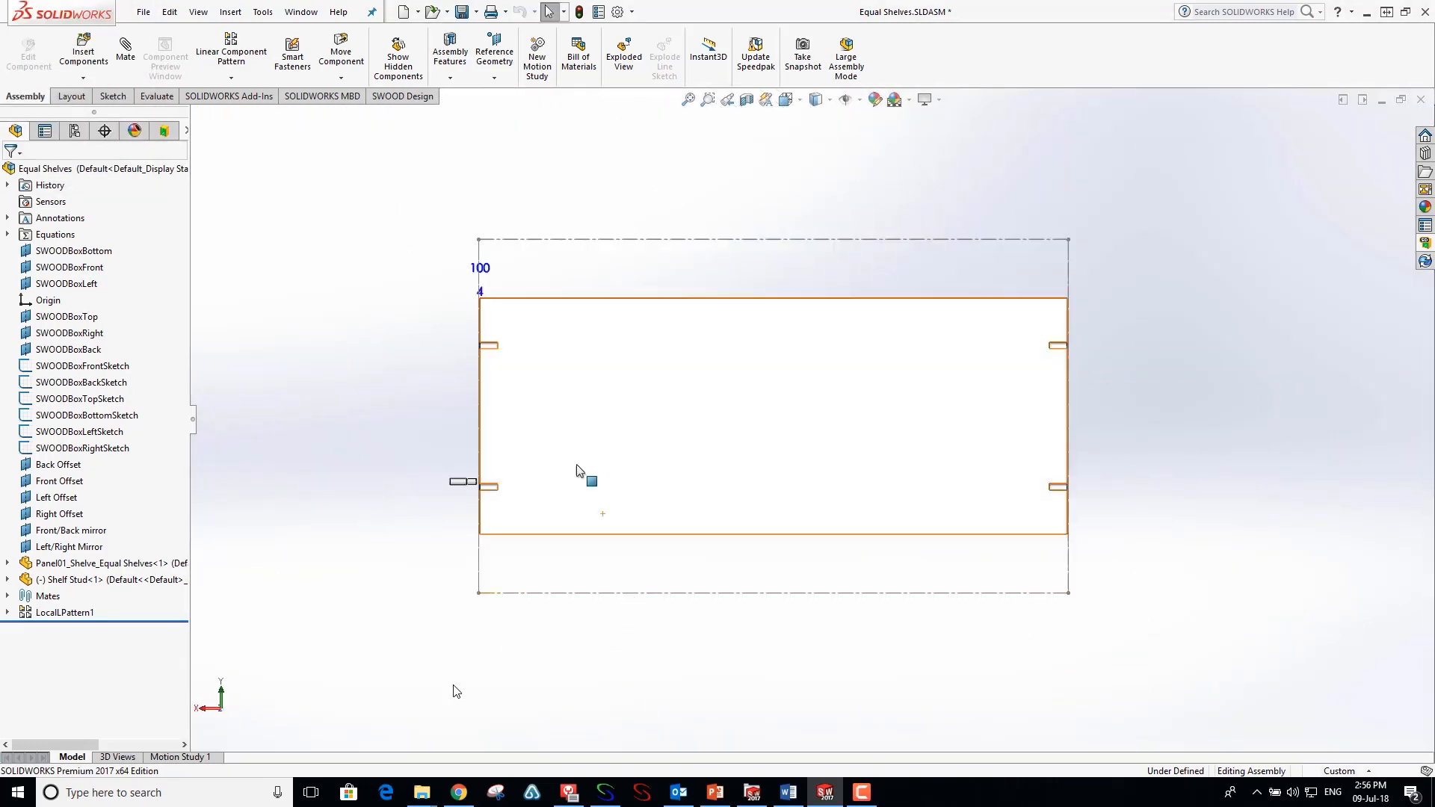
{"action": "scroll", "coordinate": [485, 480], "scroll_direction": "down", "scroll_amount": 5}
{"action": "left_click", "coordinate": [527, 463]}
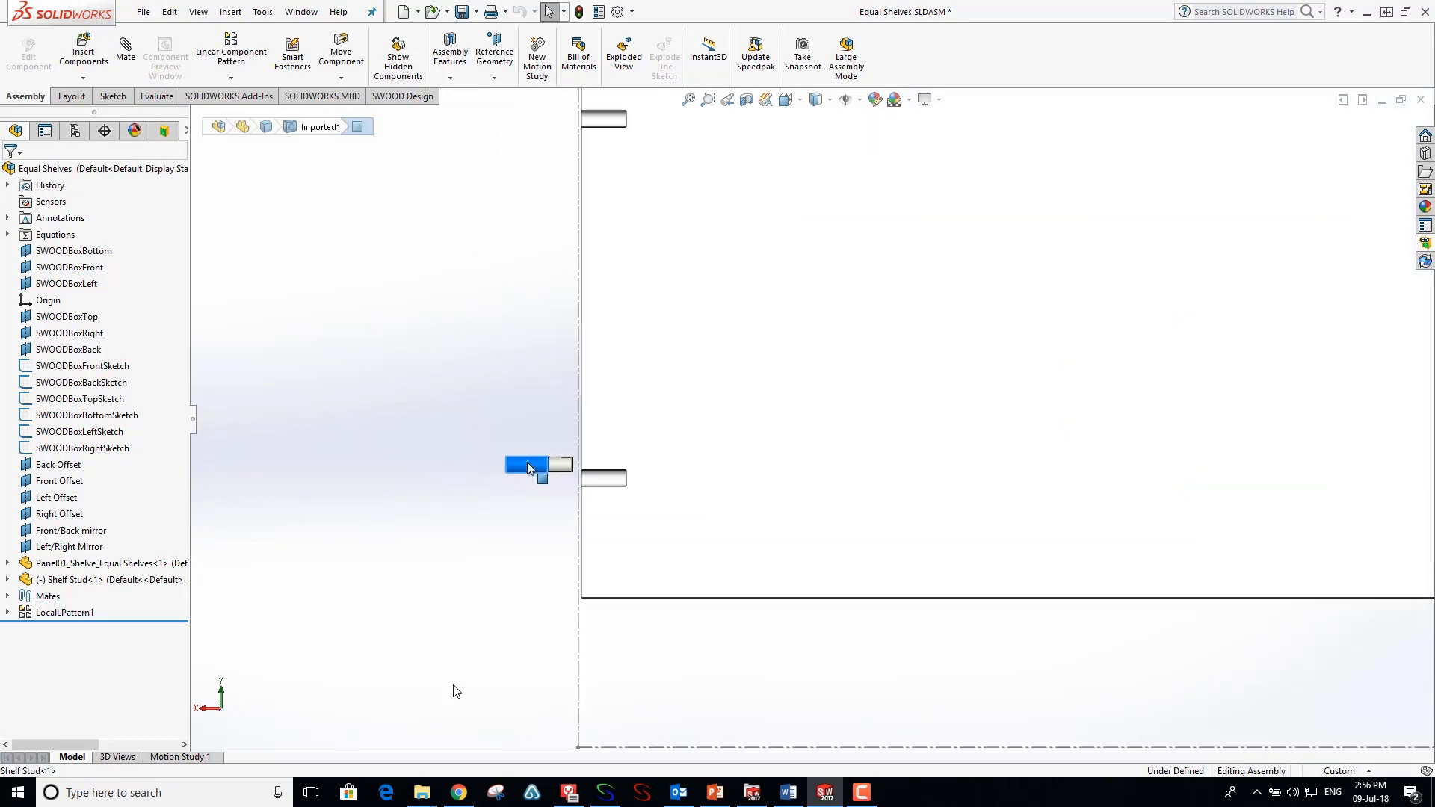
{"action": "left_click", "coordinate": [594, 482], "text": "ctrl"}
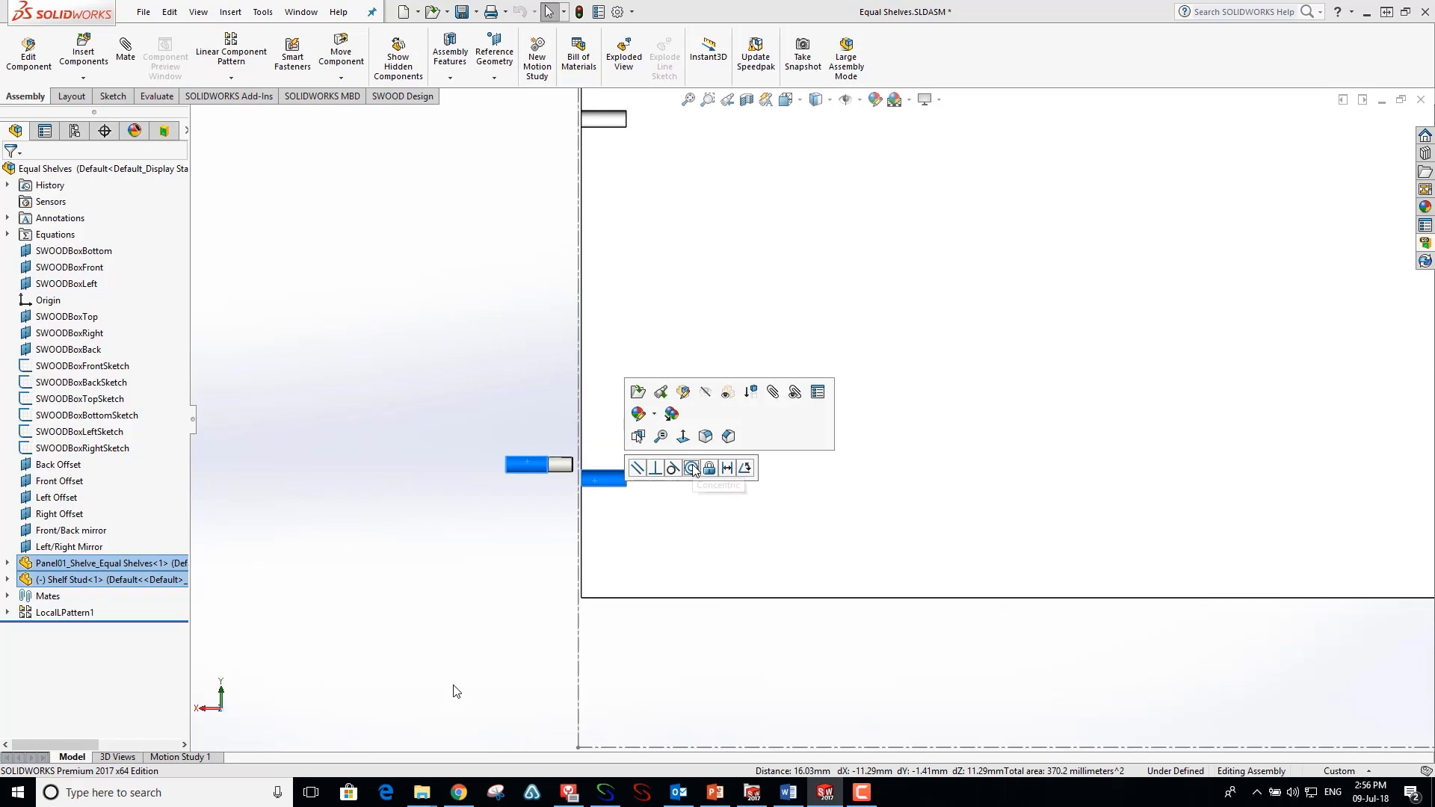
{"action": "left_click", "coordinate": [692, 468]}
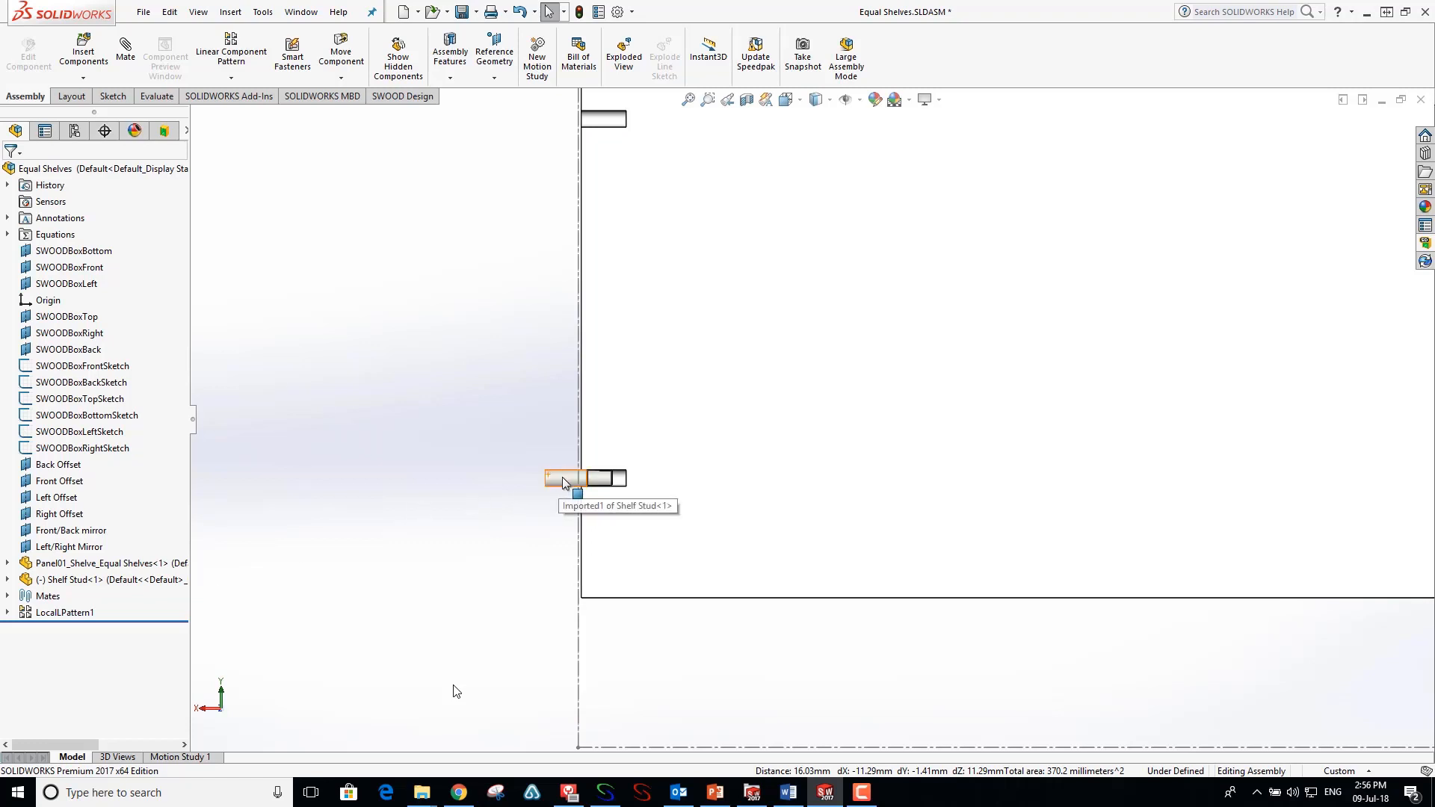
- Flip the mate alignment of the shelf stud's concentric mate
{"action": "scroll", "coordinate": [549, 478], "scroll_direction": "down", "scroll_amount": 3}
{"action": "left_click", "coordinate": [635, 484]}
{"action": "left_click_drag", "start_coordinate": [635, 485], "coordinate": [630, 486]}
{"action": "left_click", "coordinate": [8, 612]}
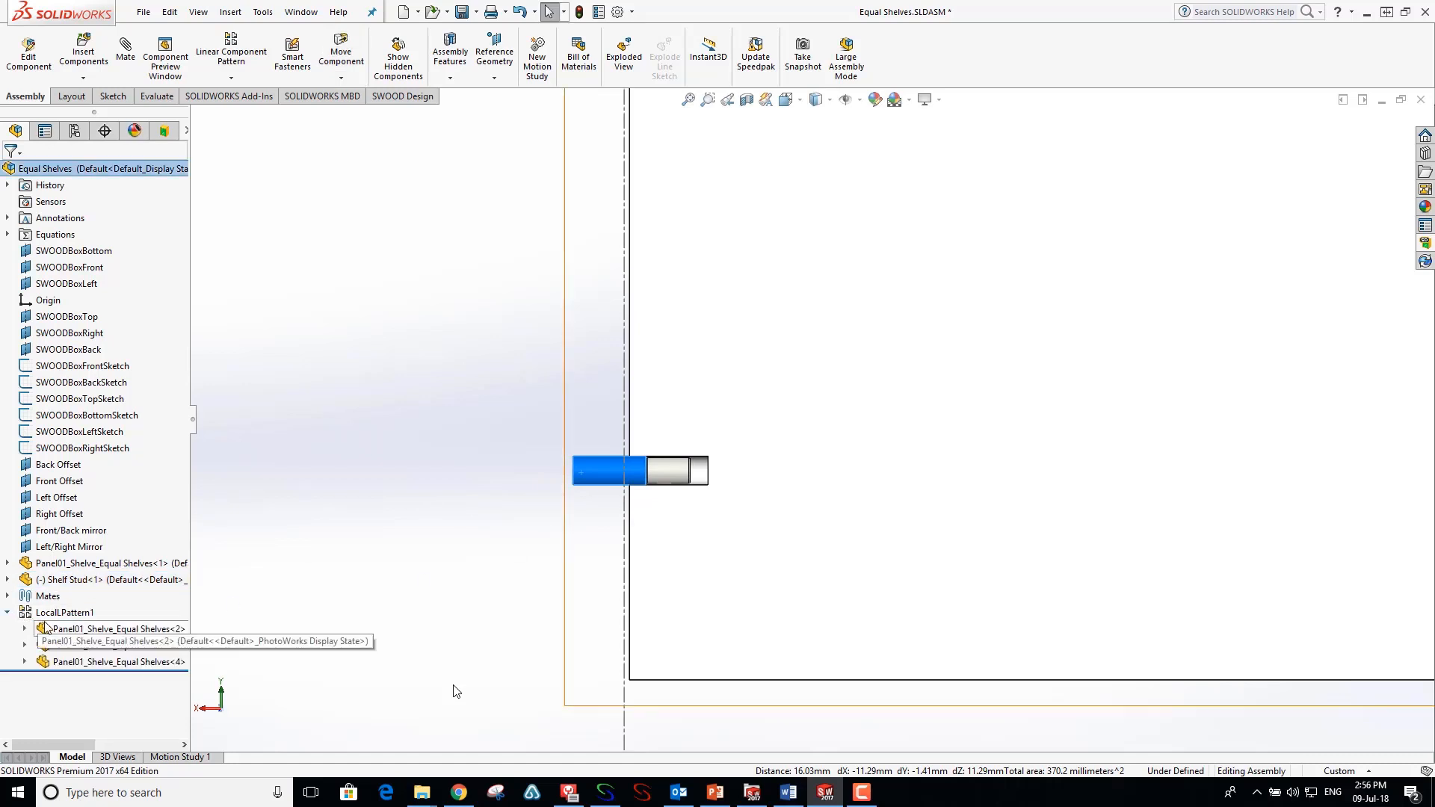
{"action": "left_click", "coordinate": [8, 610]}
{"action": "left_click", "coordinate": [8, 596]}
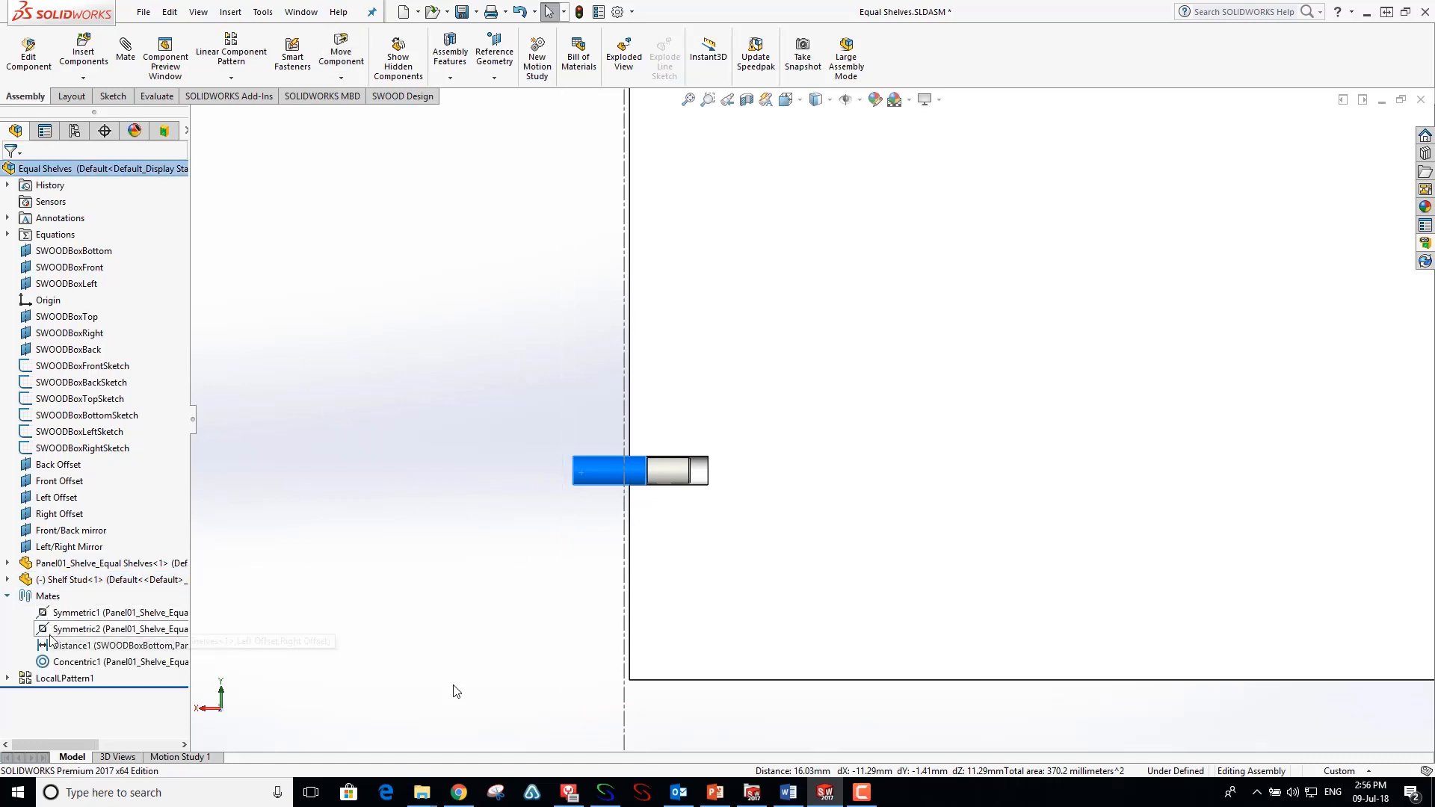
{"action": "right_click", "coordinate": [54, 661]}
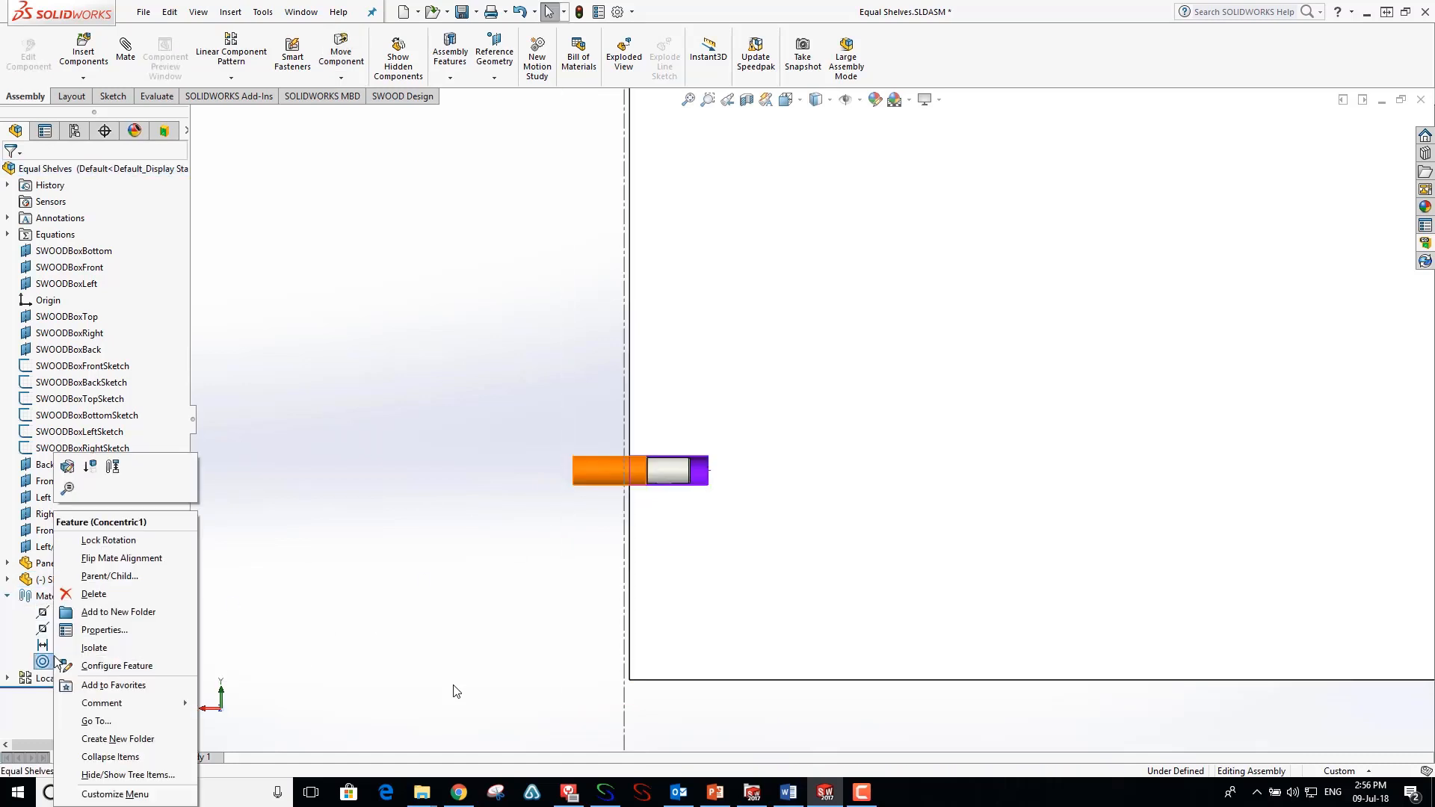
{"action": "left_click", "coordinate": [114, 558]}
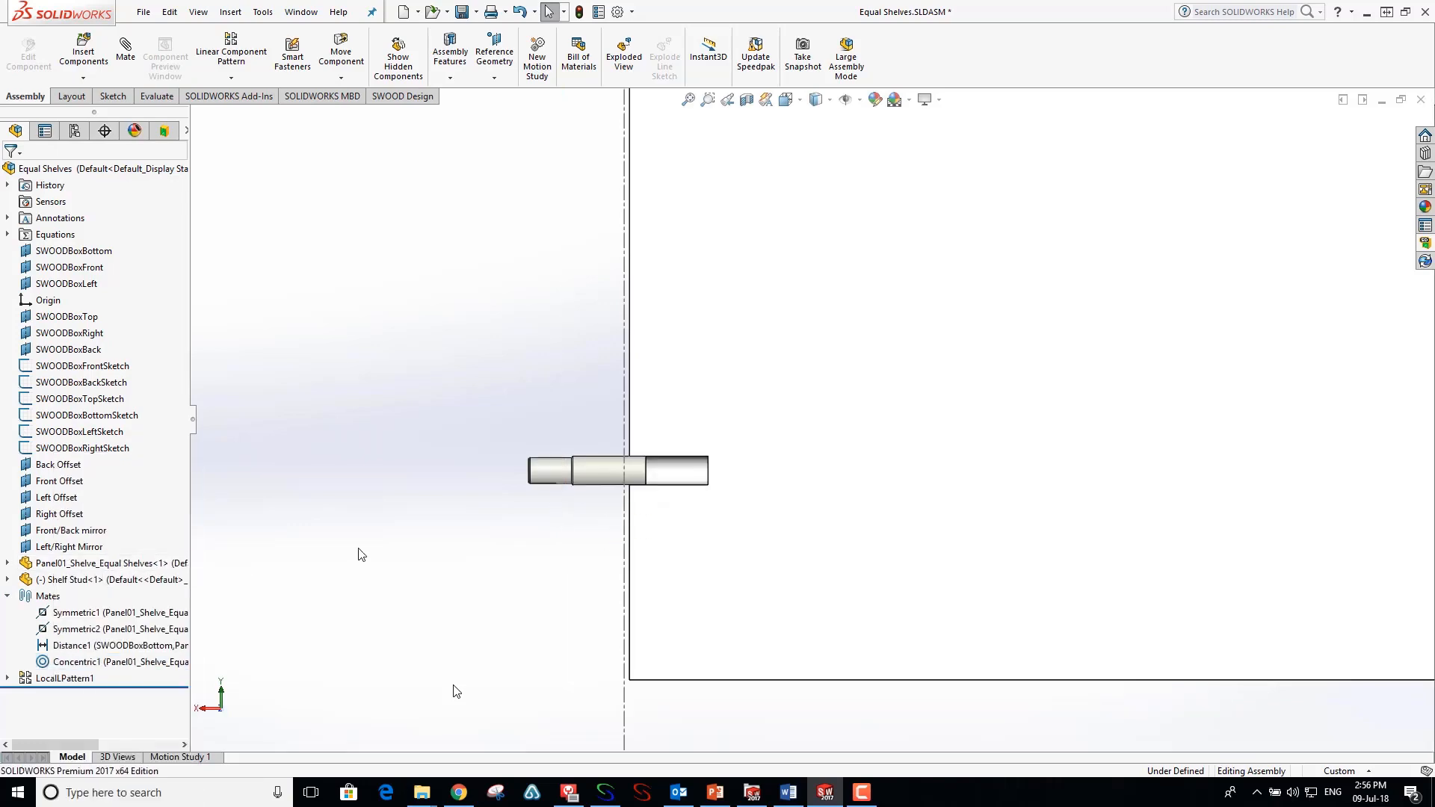
- Add a coincident mate between the stud cut's edge on the shelf's end face and the shelf stud's circular shoulder edge
{"action": "key", "text": "ctrl+7"}
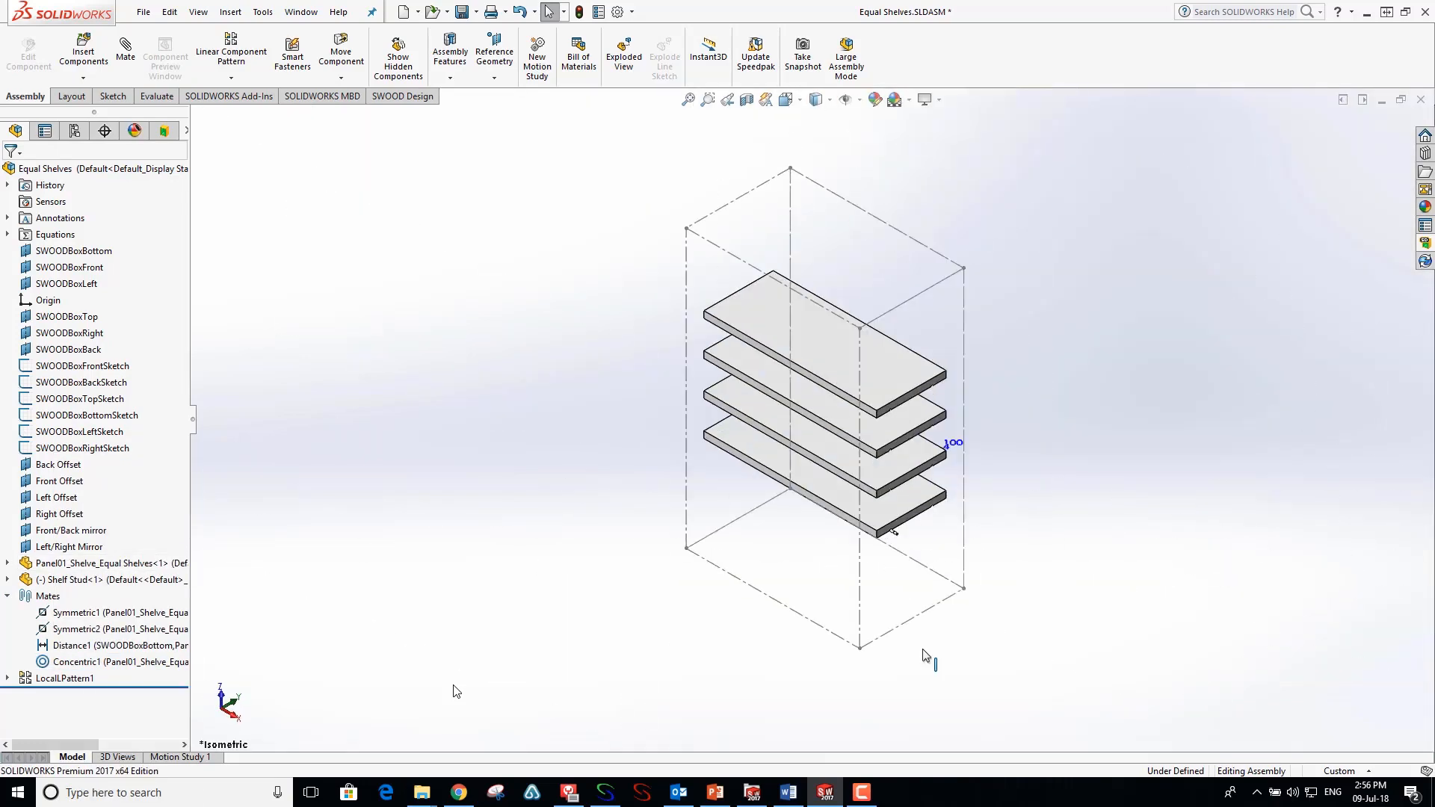
{"action": "scroll", "coordinate": [892, 523], "scroll_direction": "down", "scroll_amount": 10}
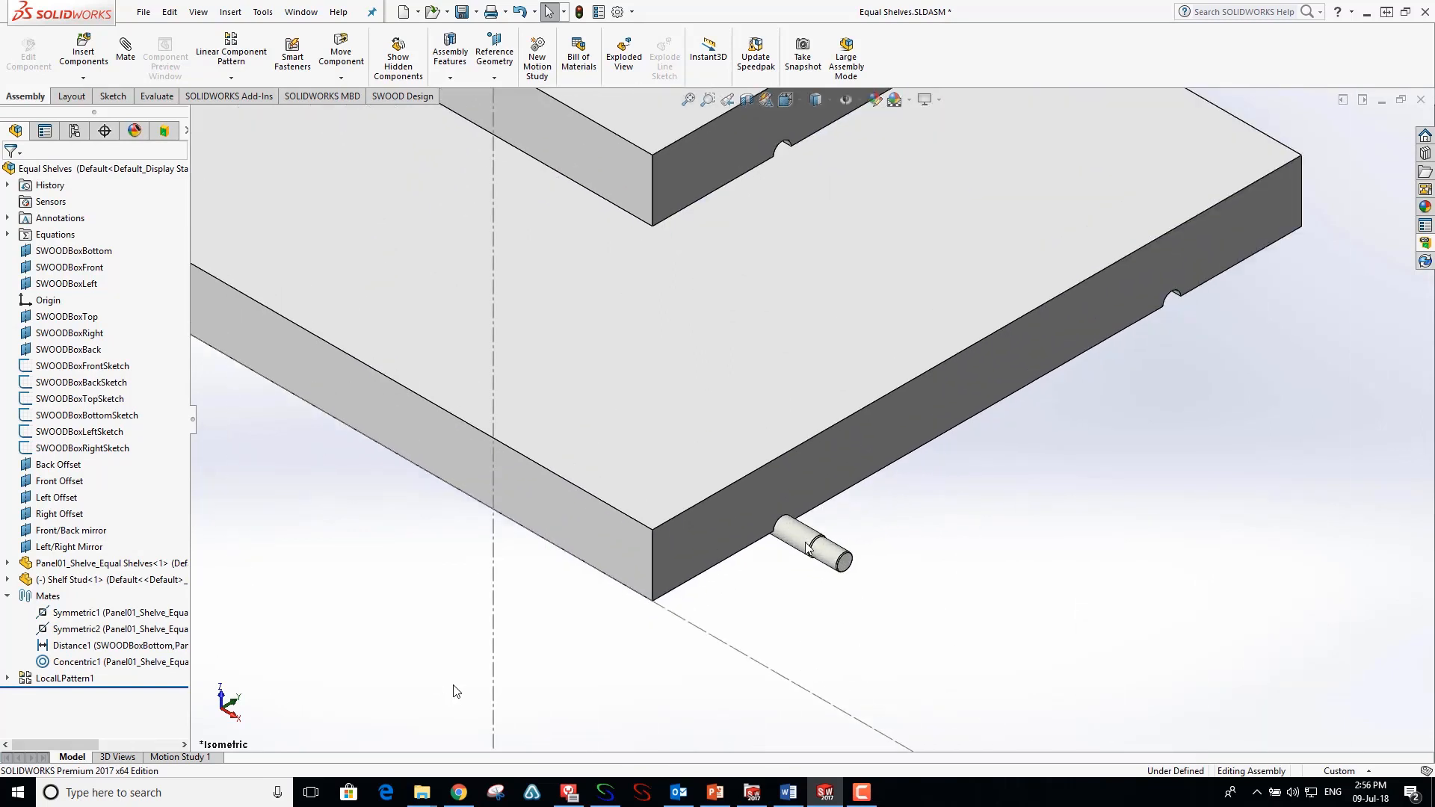
{"action": "scroll", "coordinate": [807, 549], "scroll_direction": "down", "scroll_amount": 6}
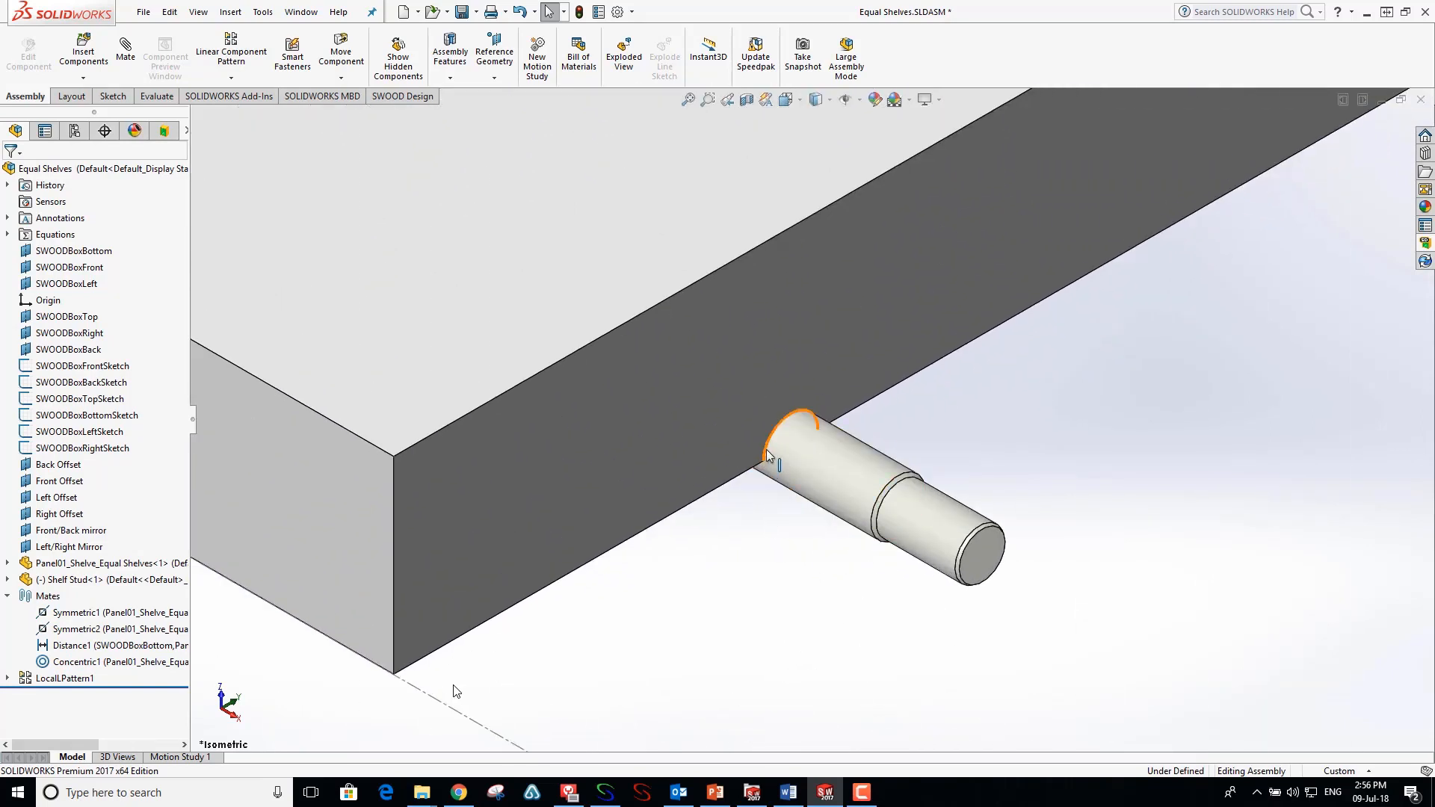
{"action": "left_click", "coordinate": [767, 454]}
{"action": "left_click", "coordinate": [880, 504], "text": "ctrl"}
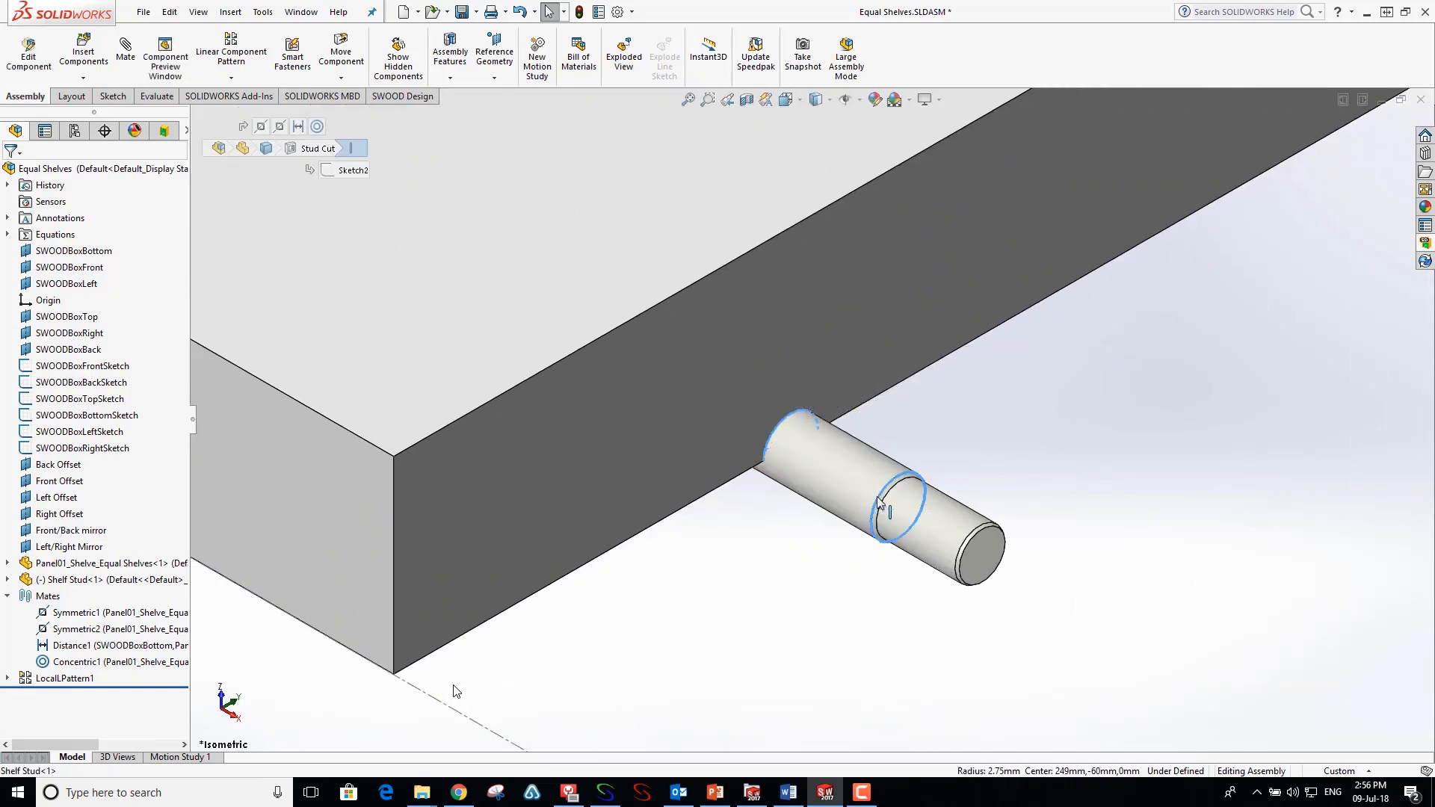
{"action": "left_click", "coordinate": [923, 484]}
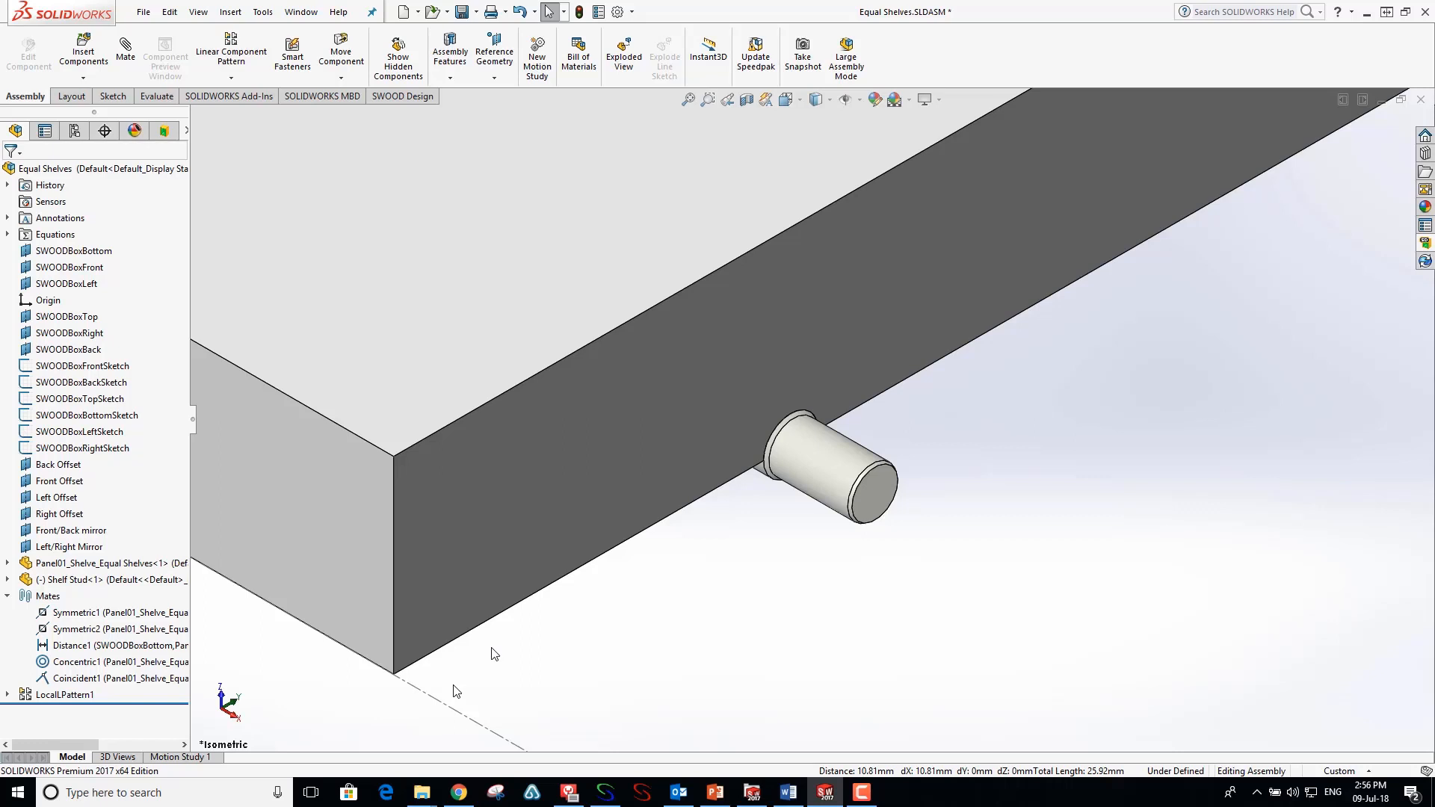
- Mirror the shelf stud about the shelf panel's Top plane, using the bounding box center mirror type
{"action": "key", "text": "f"}
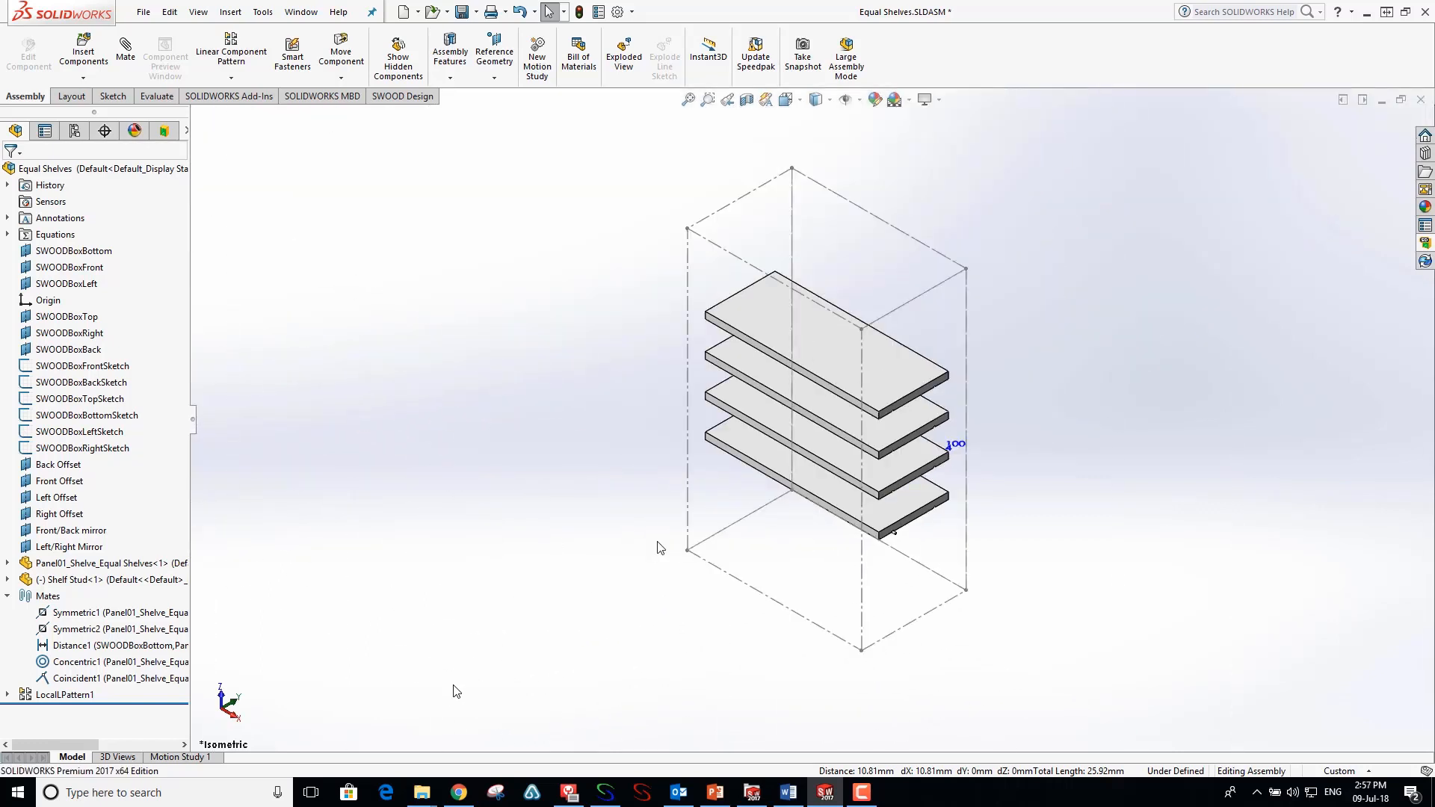
{"action": "left_click", "coordinate": [234, 80]}
{"action": "left_click", "coordinate": [250, 204]}
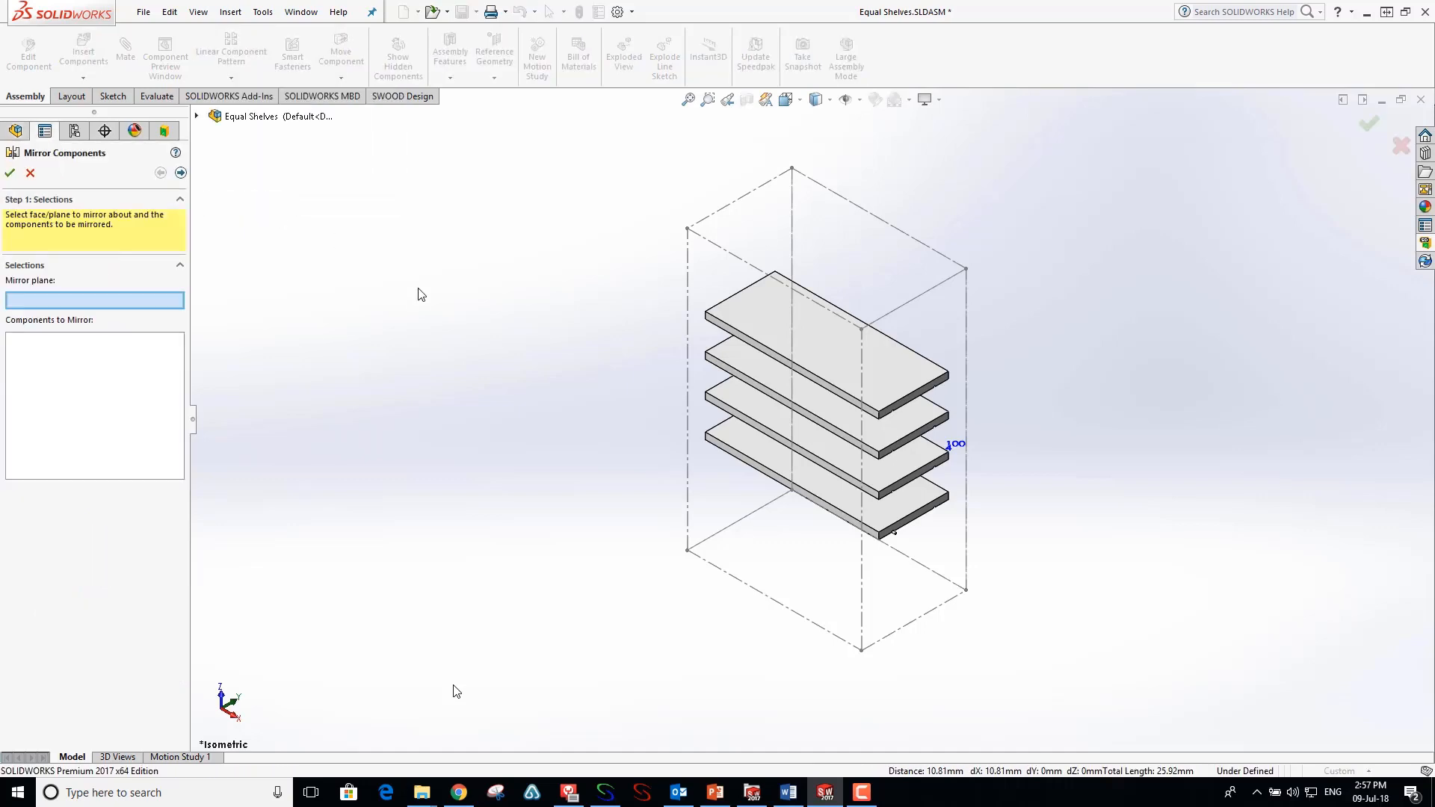
{"action": "scroll", "coordinate": [893, 515], "scroll_direction": "down", "scroll_amount": 5}
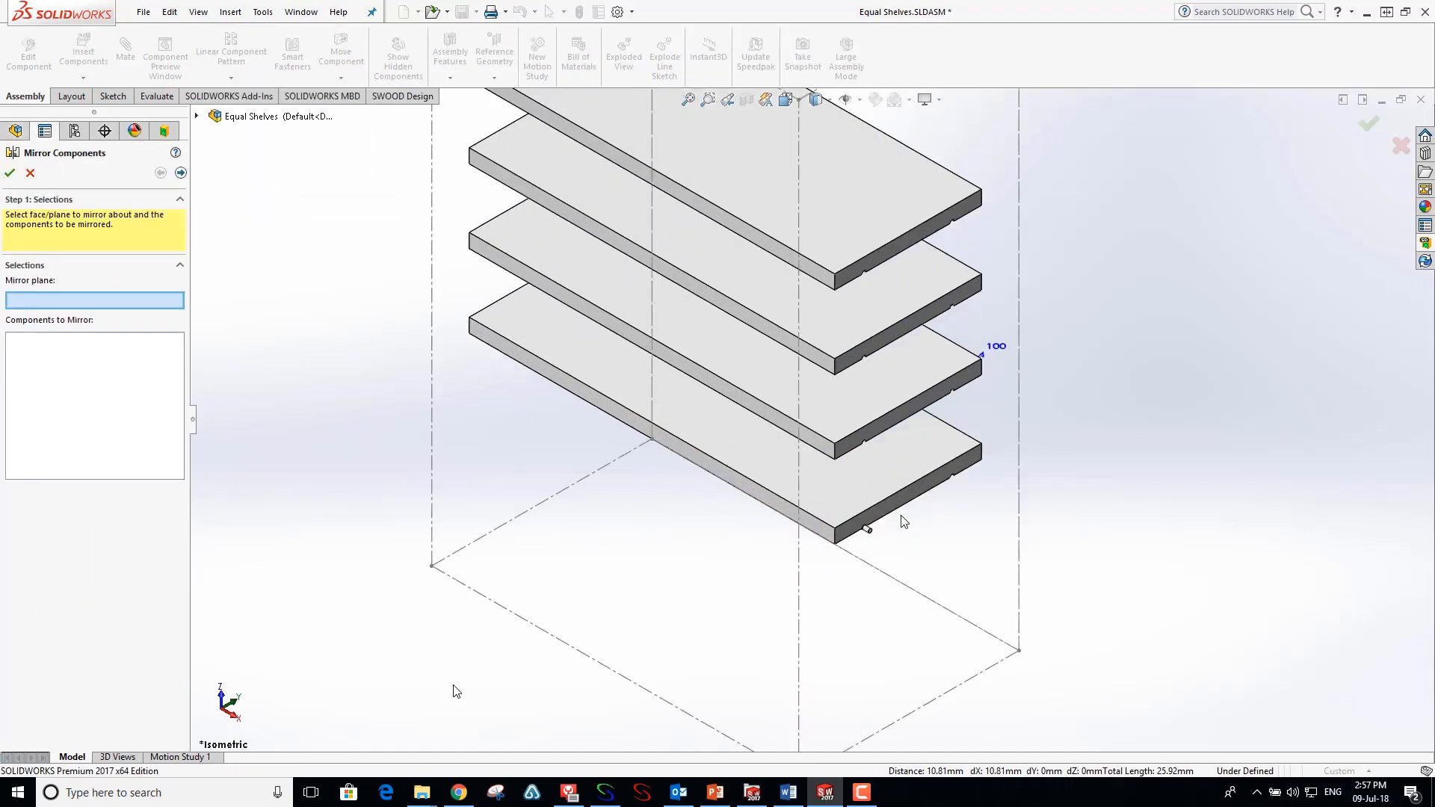
{"action": "scroll", "coordinate": [904, 522], "scroll_direction": "down", "scroll_amount": 2}
{"action": "scroll", "coordinate": [904, 521], "scroll_direction": "down", "scroll_amount": 2}
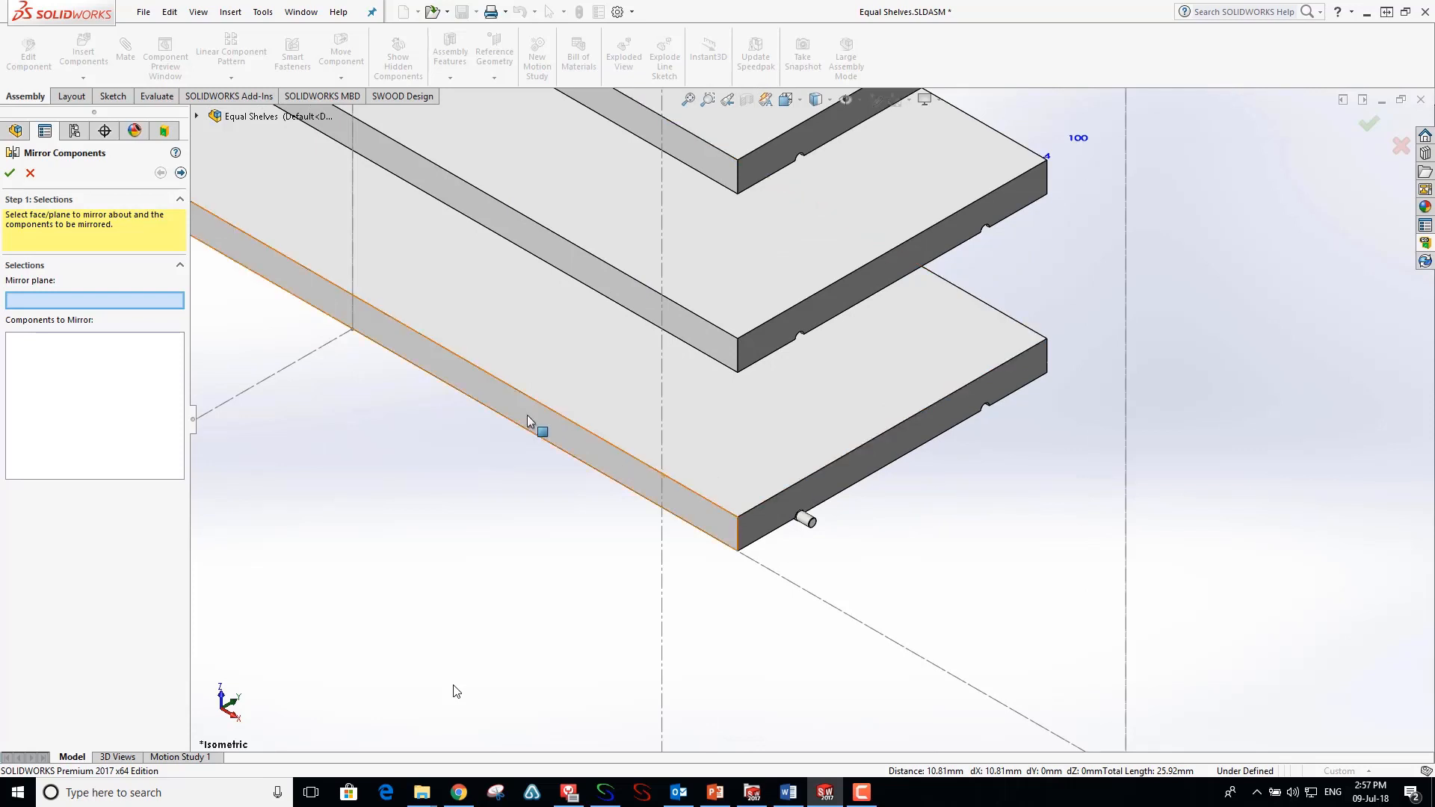
{"action": "left_click", "coordinate": [195, 117]}
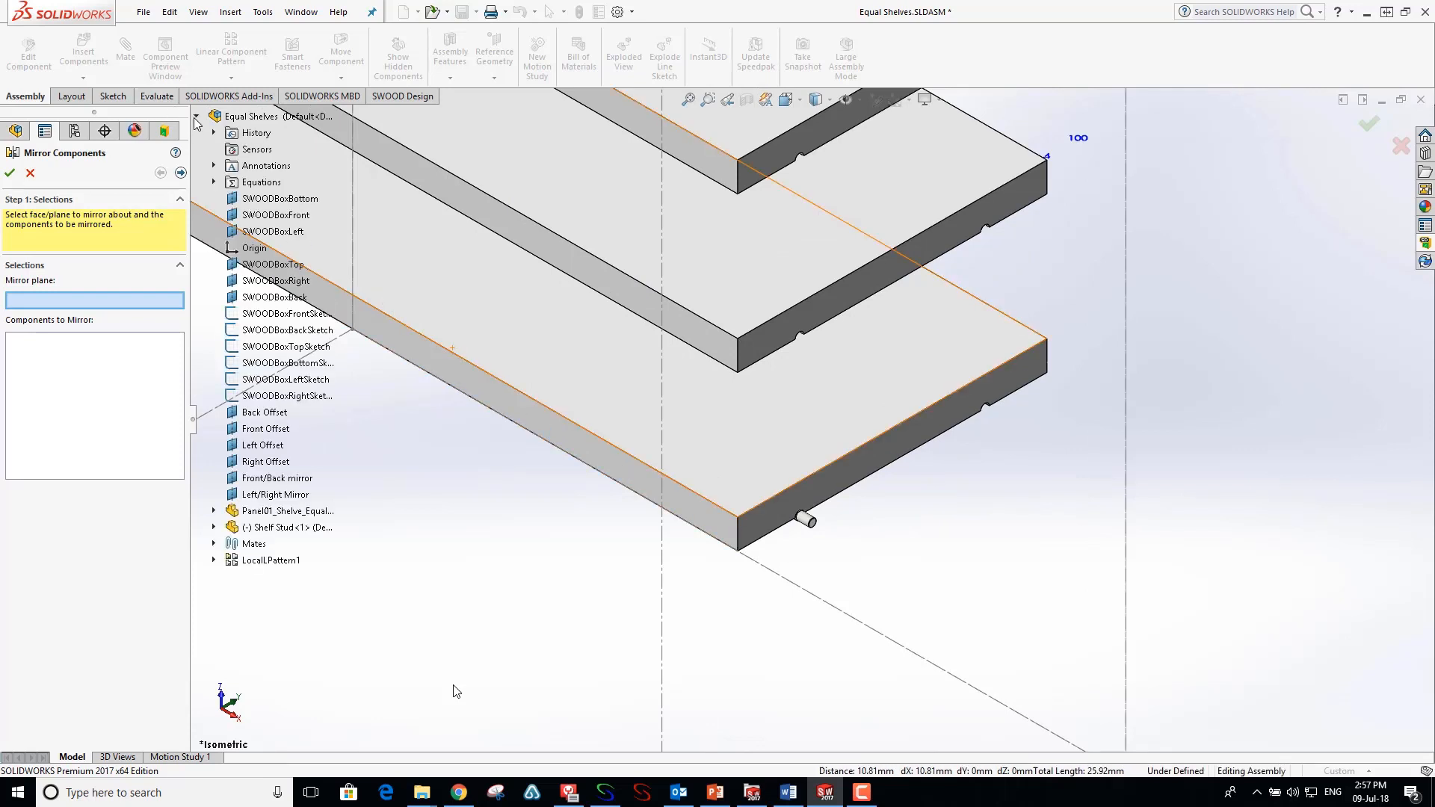
{"action": "left_click", "coordinate": [214, 512]}
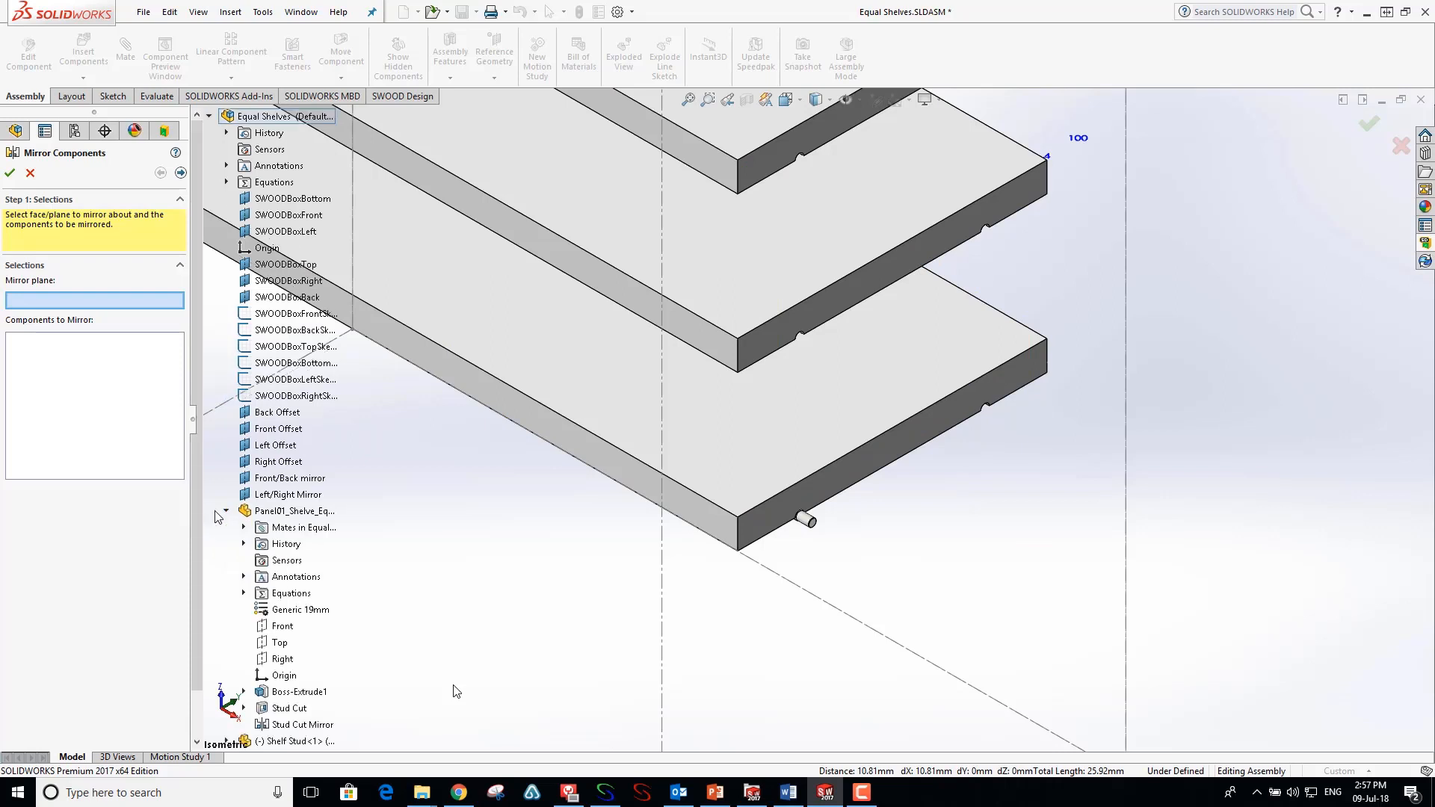
{"action": "left_click", "coordinate": [280, 644]}
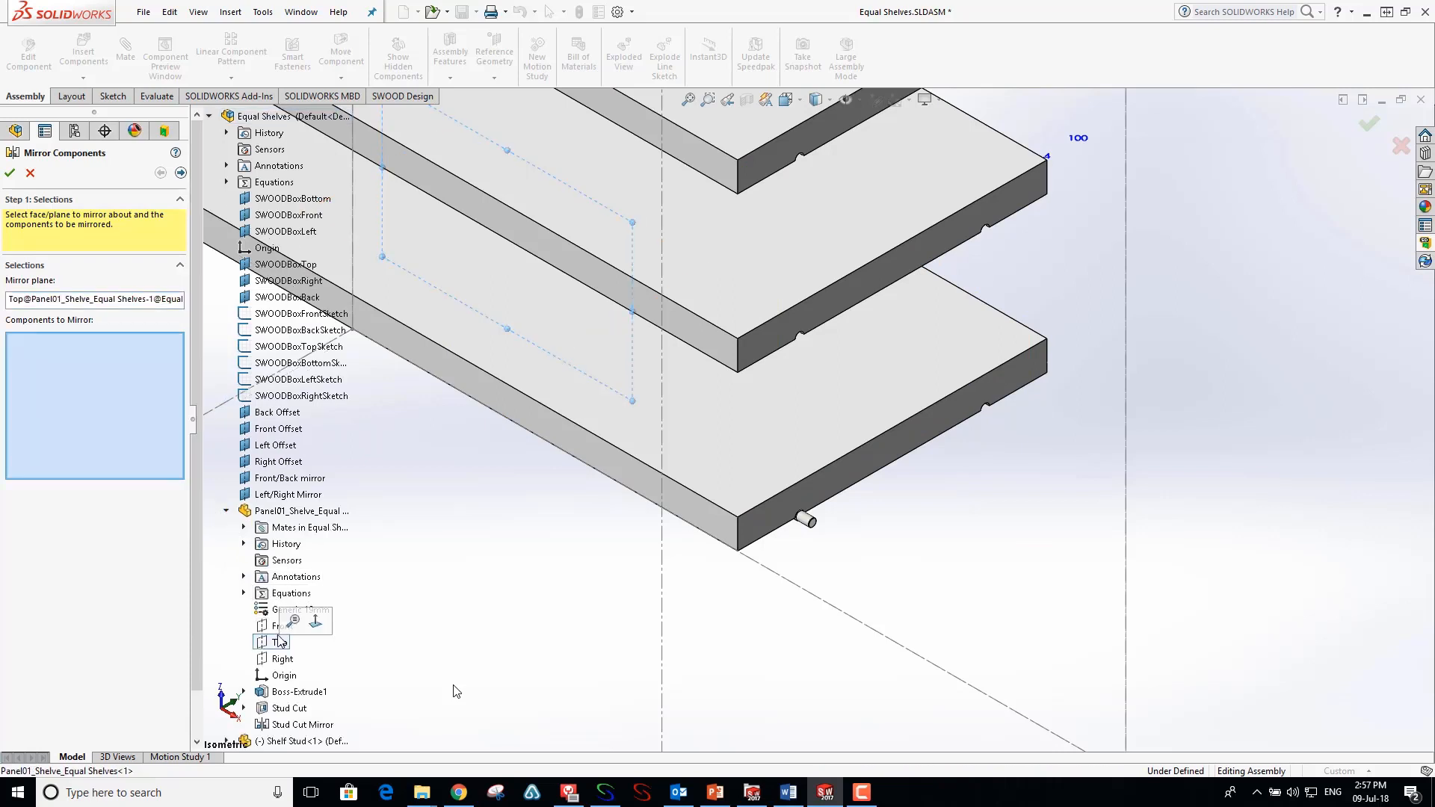
{"action": "left_click", "coordinate": [802, 519]}
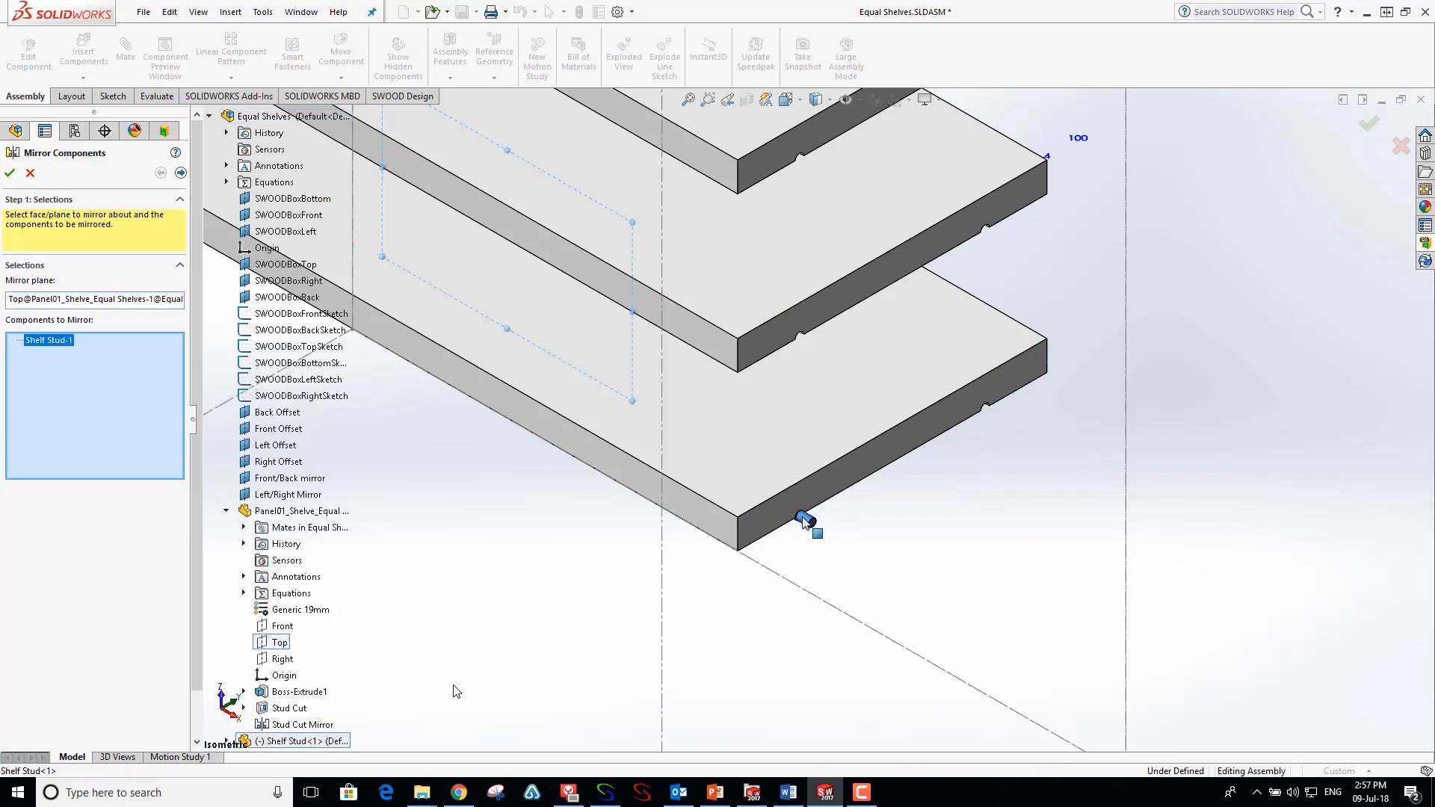
{"action": "left_click", "coordinate": [180, 172]}
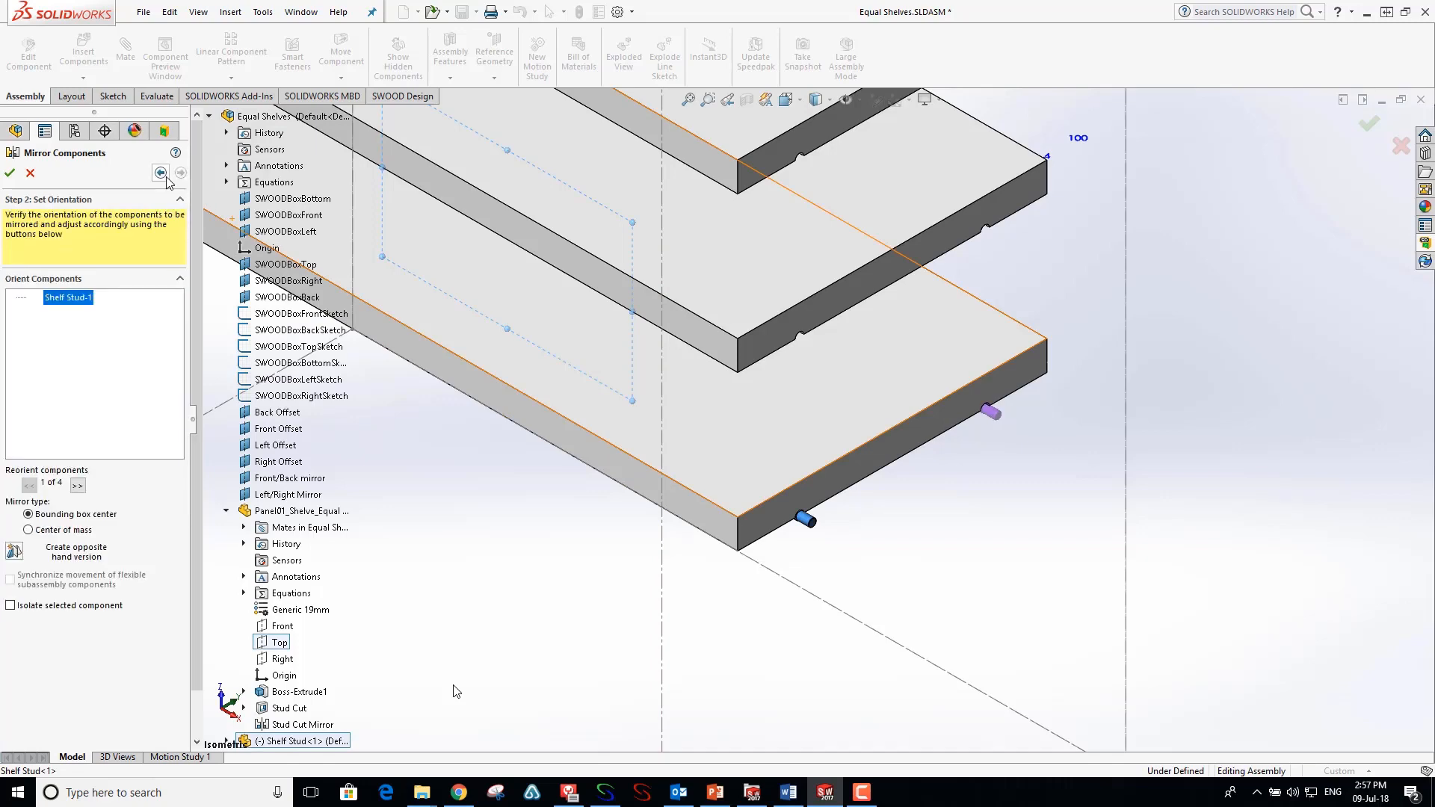
{"action": "left_click", "coordinate": [11, 174]}
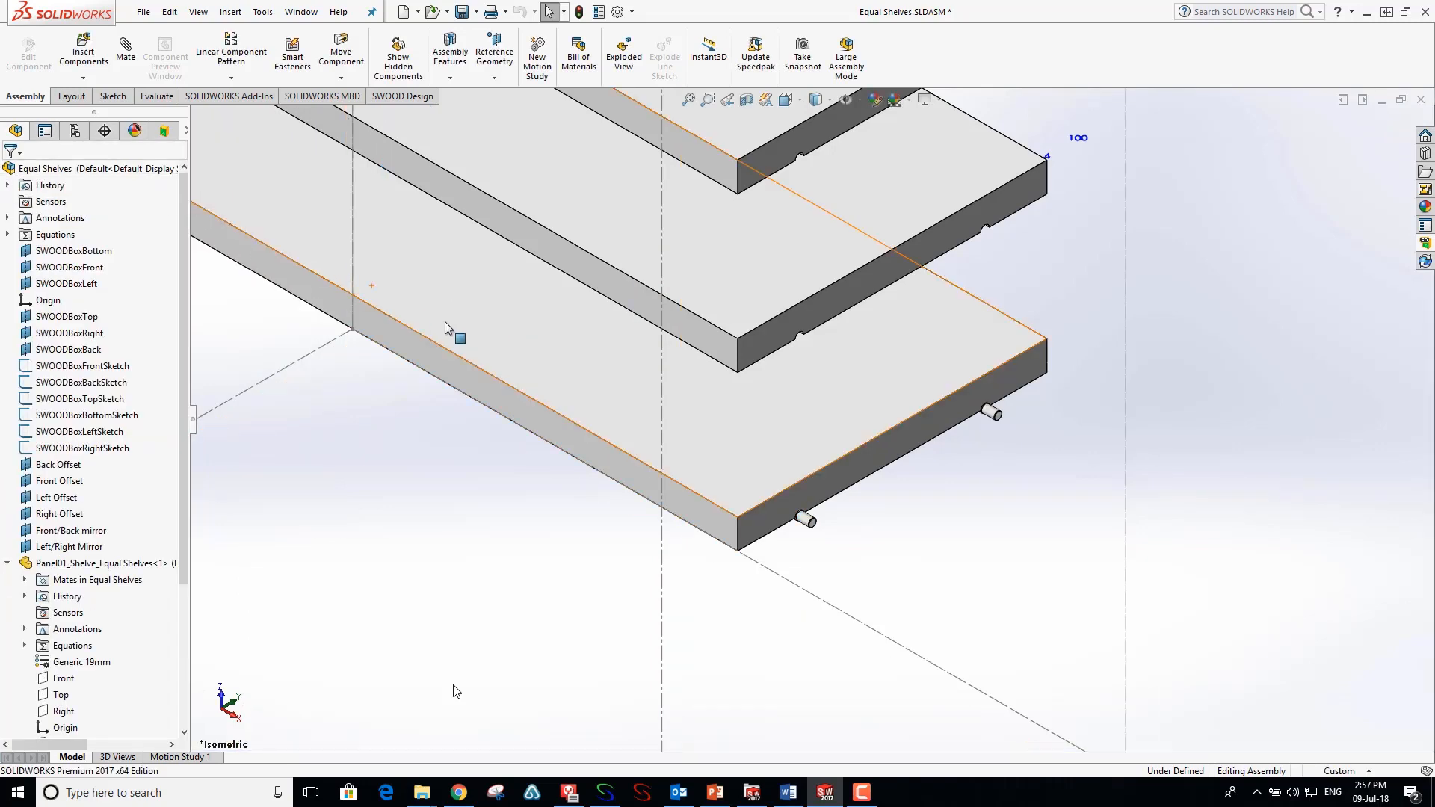
- Mirror both shelf studs about the Left/Right Mirror plane using bounding box center, and check the copies at the shelf's other end
{"action": "scroll", "coordinate": [446, 321], "scroll_direction": "up", "scroll_amount": 2}
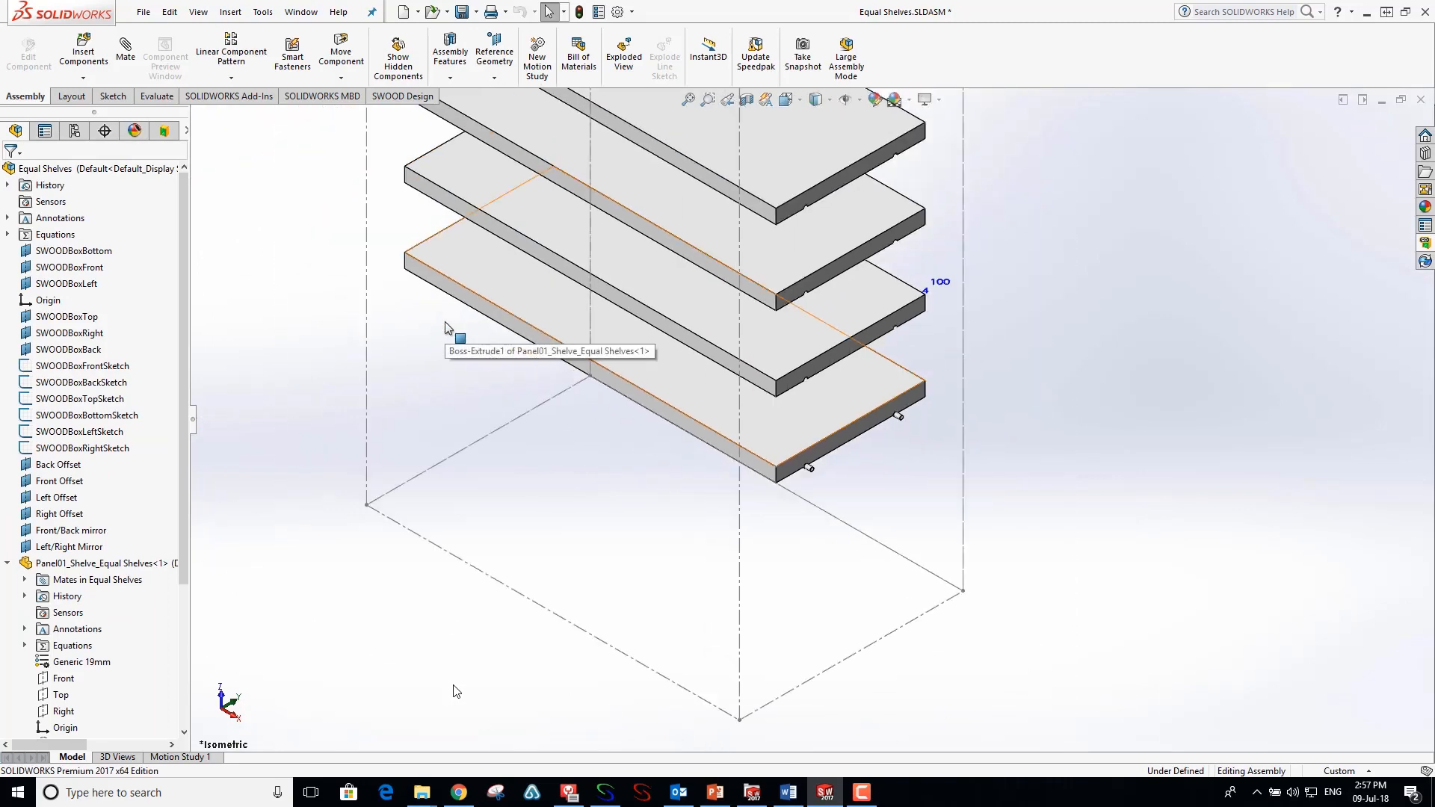
{"action": "left_click", "coordinate": [231, 79]}
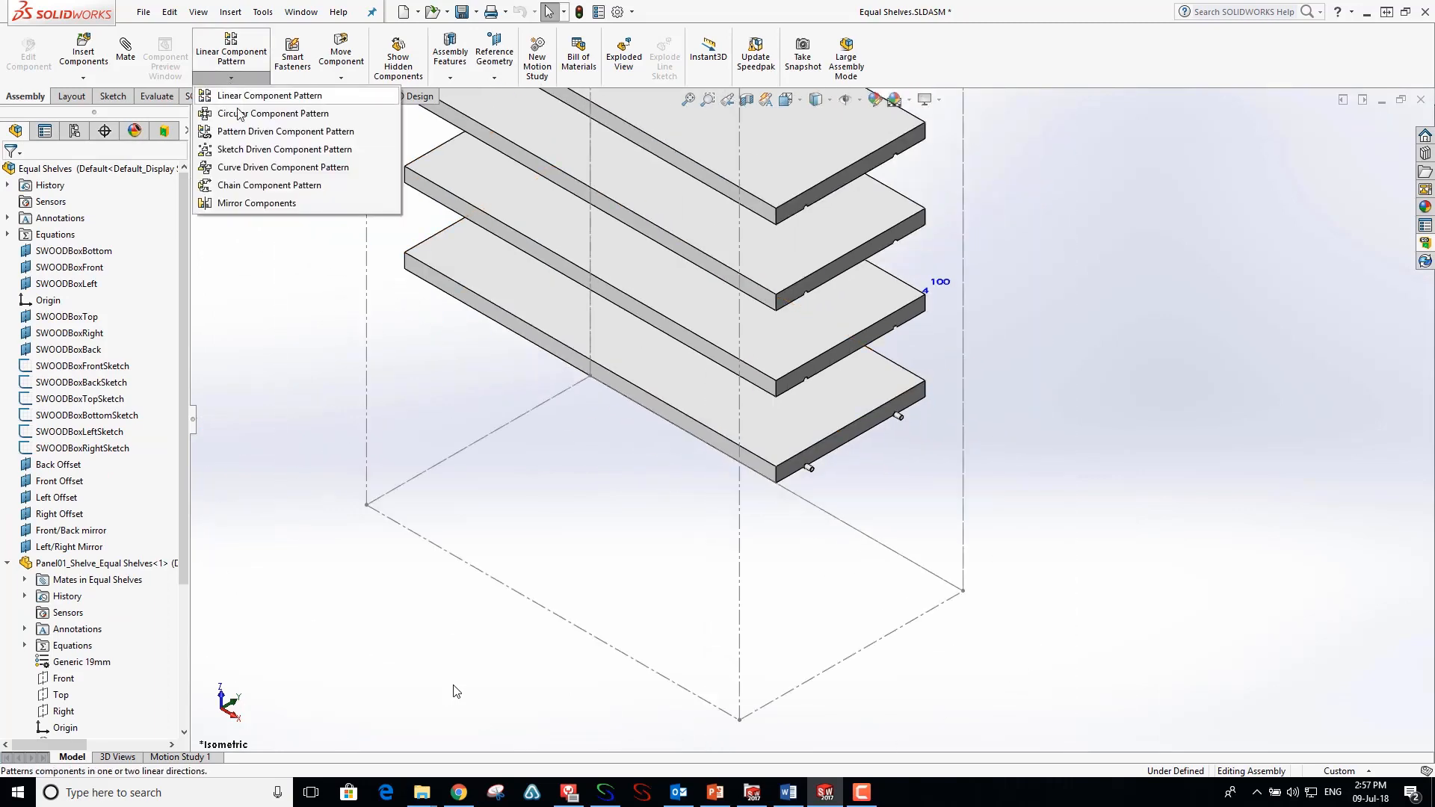
{"action": "left_click", "coordinate": [249, 204]}
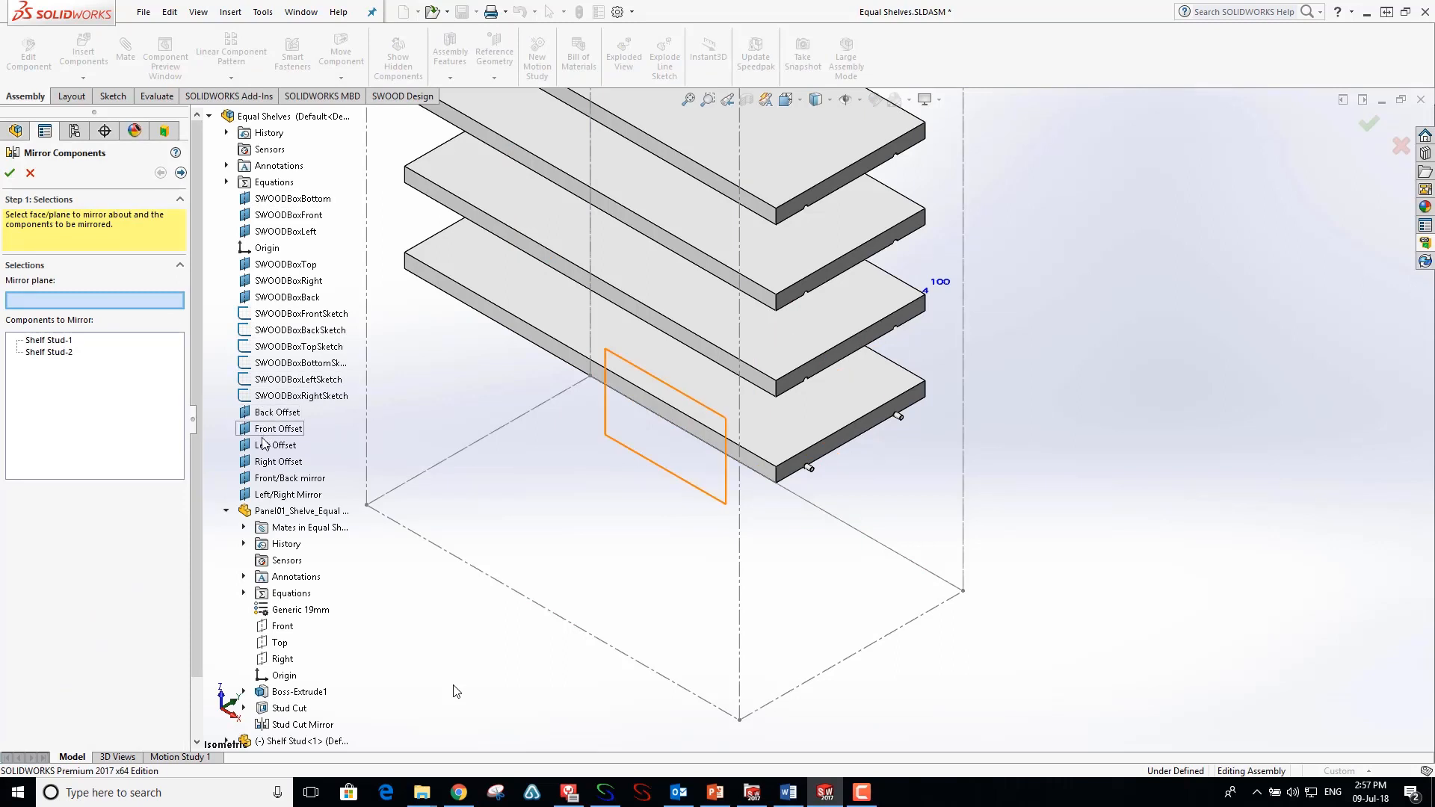
{"action": "left_click", "coordinate": [262, 491]}
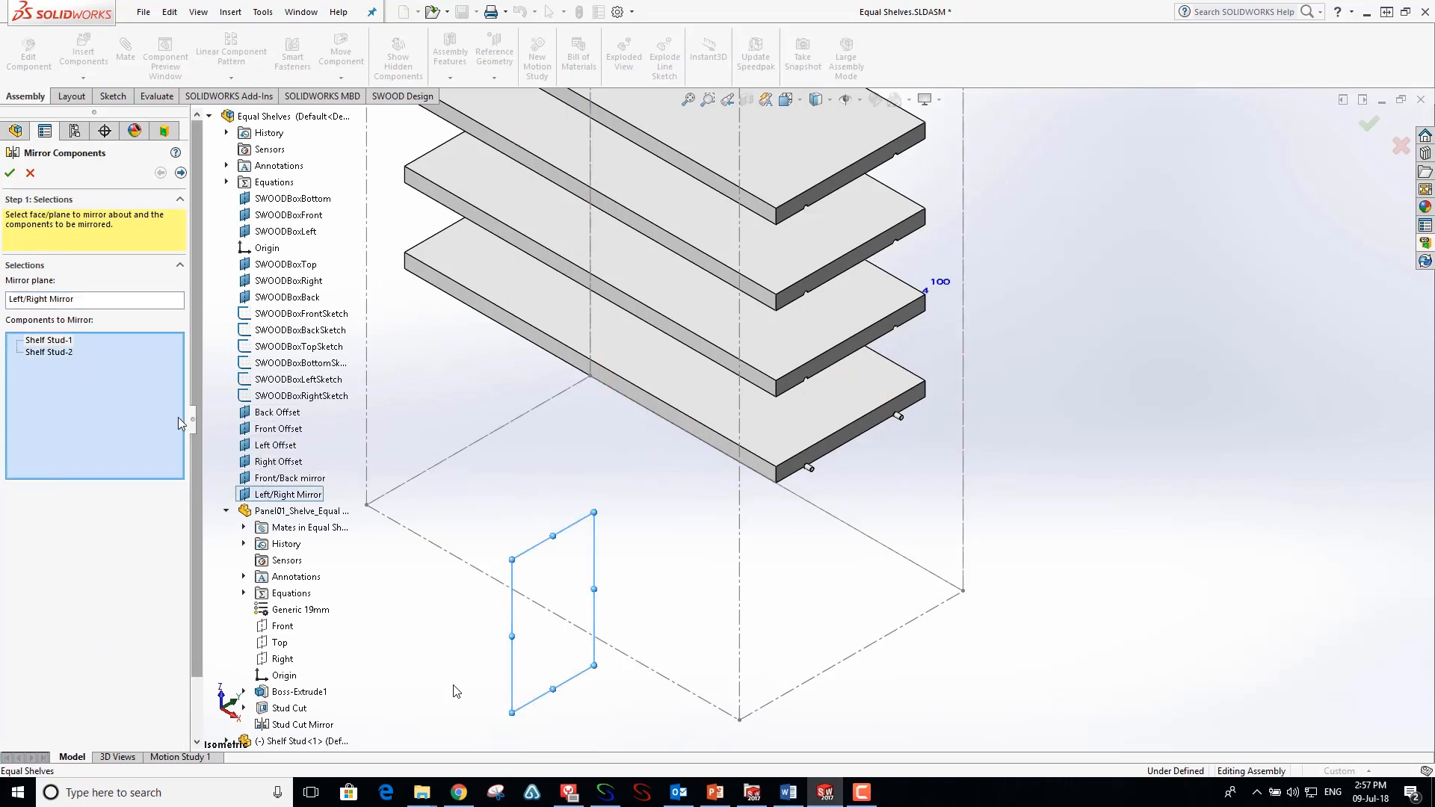
{"action": "left_click", "coordinate": [180, 173]}
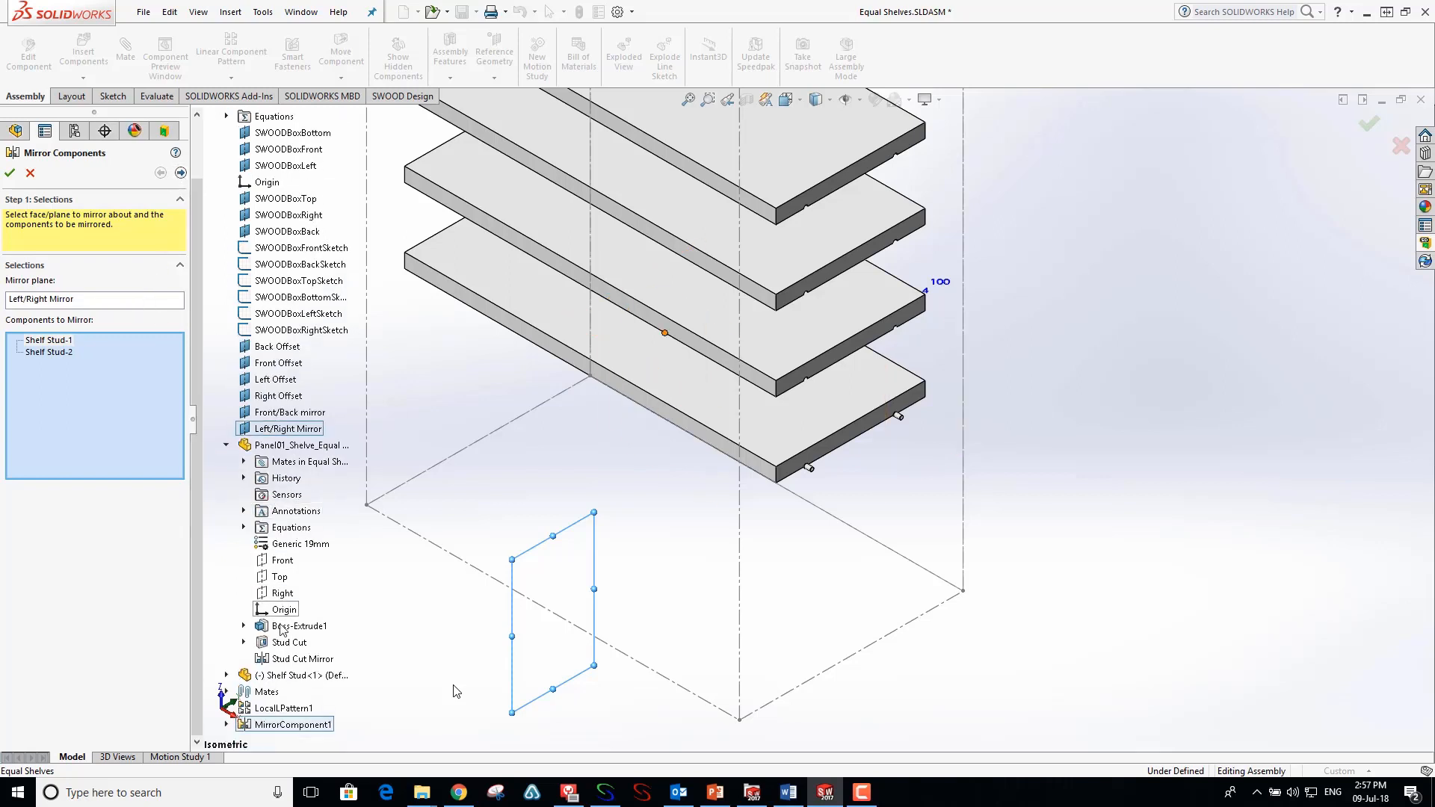
{"action": "left_click", "coordinate": [229, 724]}
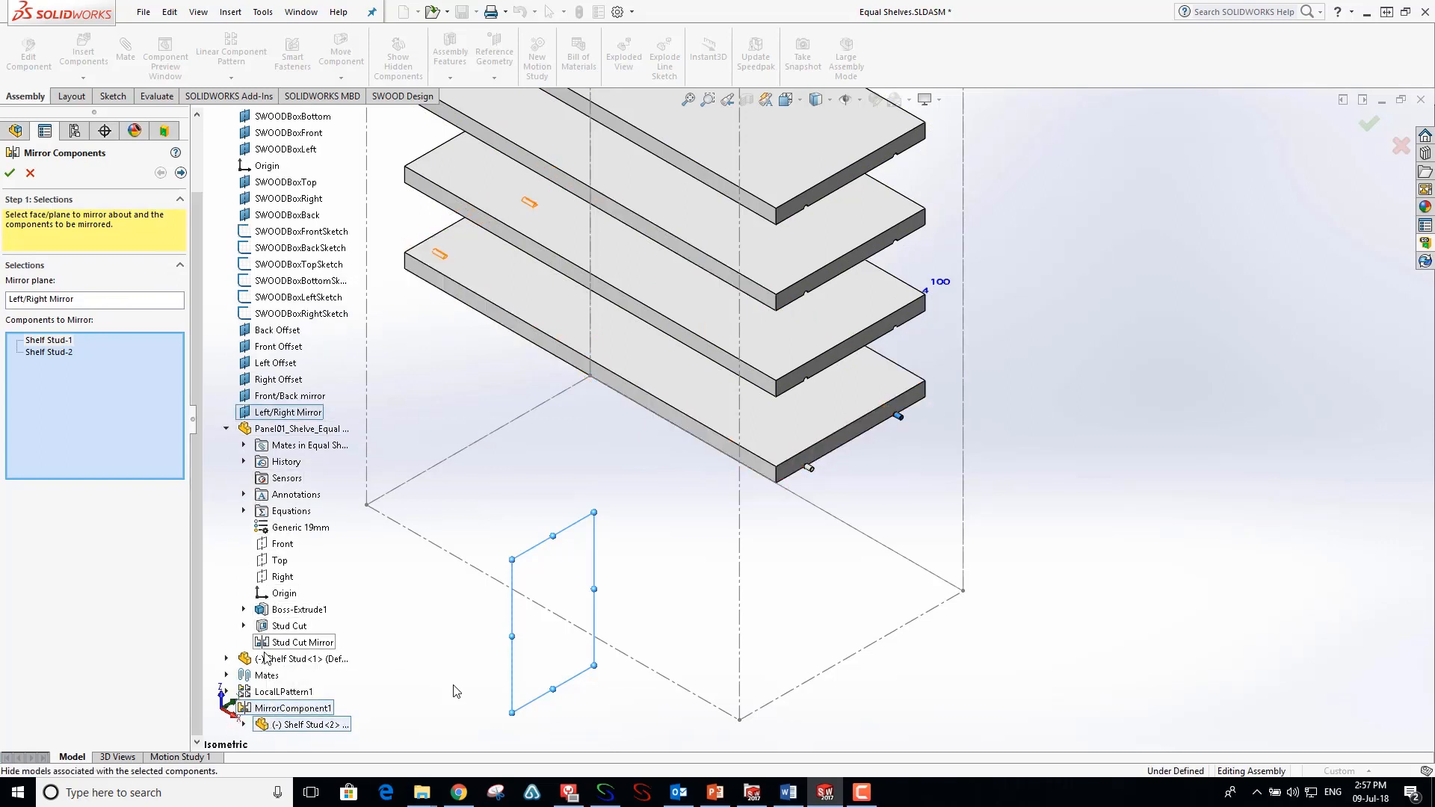
{"action": "left_click", "coordinate": [181, 173]}
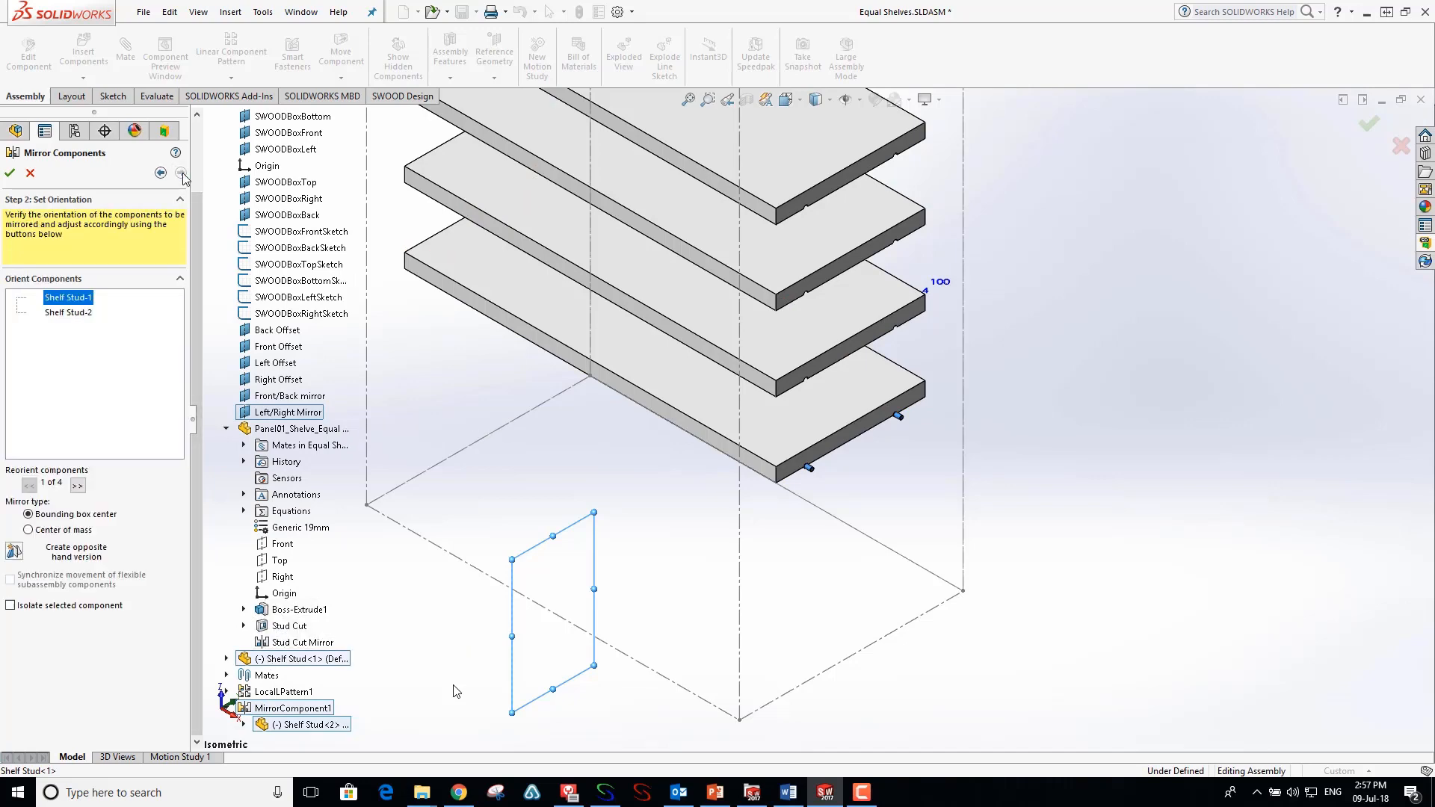
{"action": "left_click", "coordinate": [9, 172]}
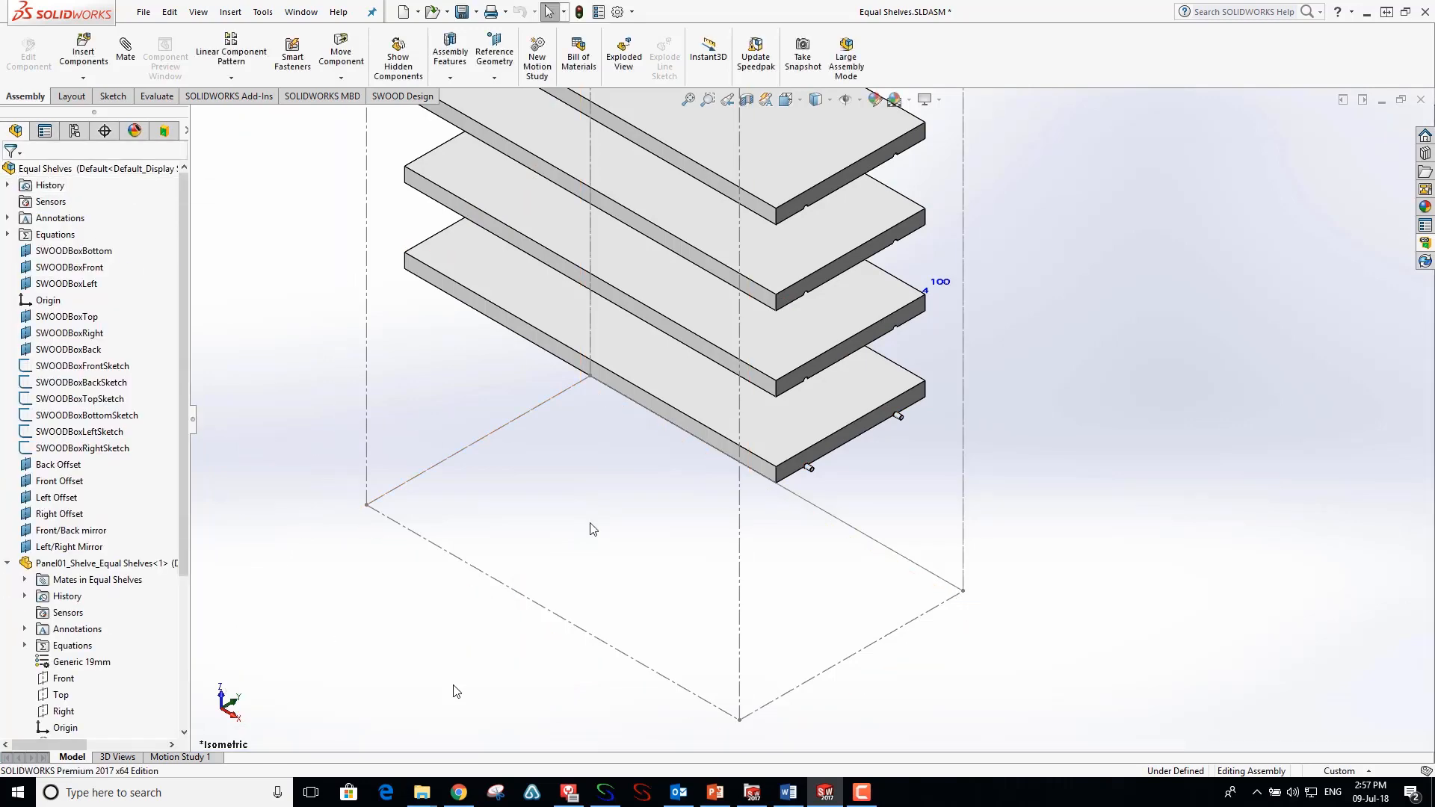
{"action": "key", "text": "f"}
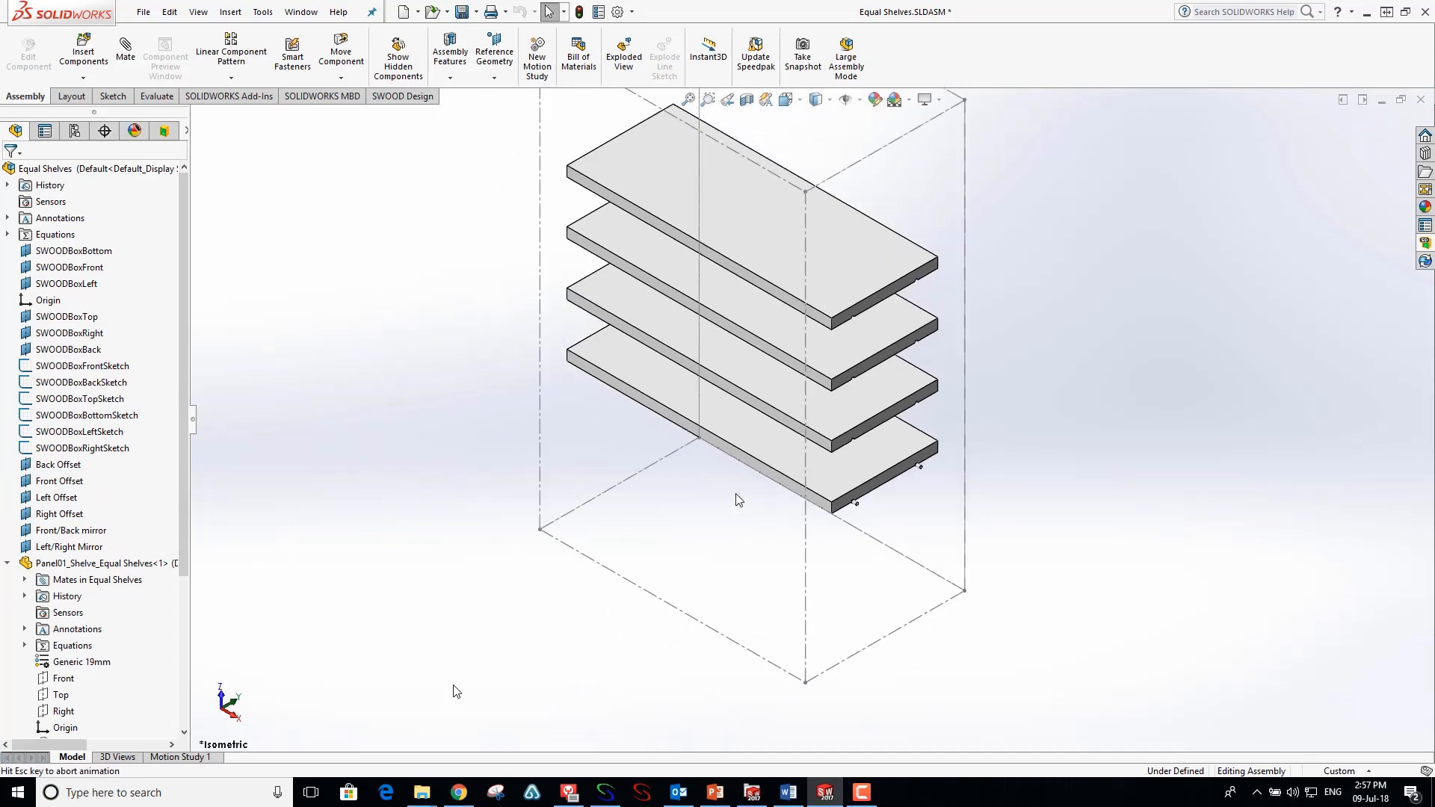
{"action": "key", "text": "space"}
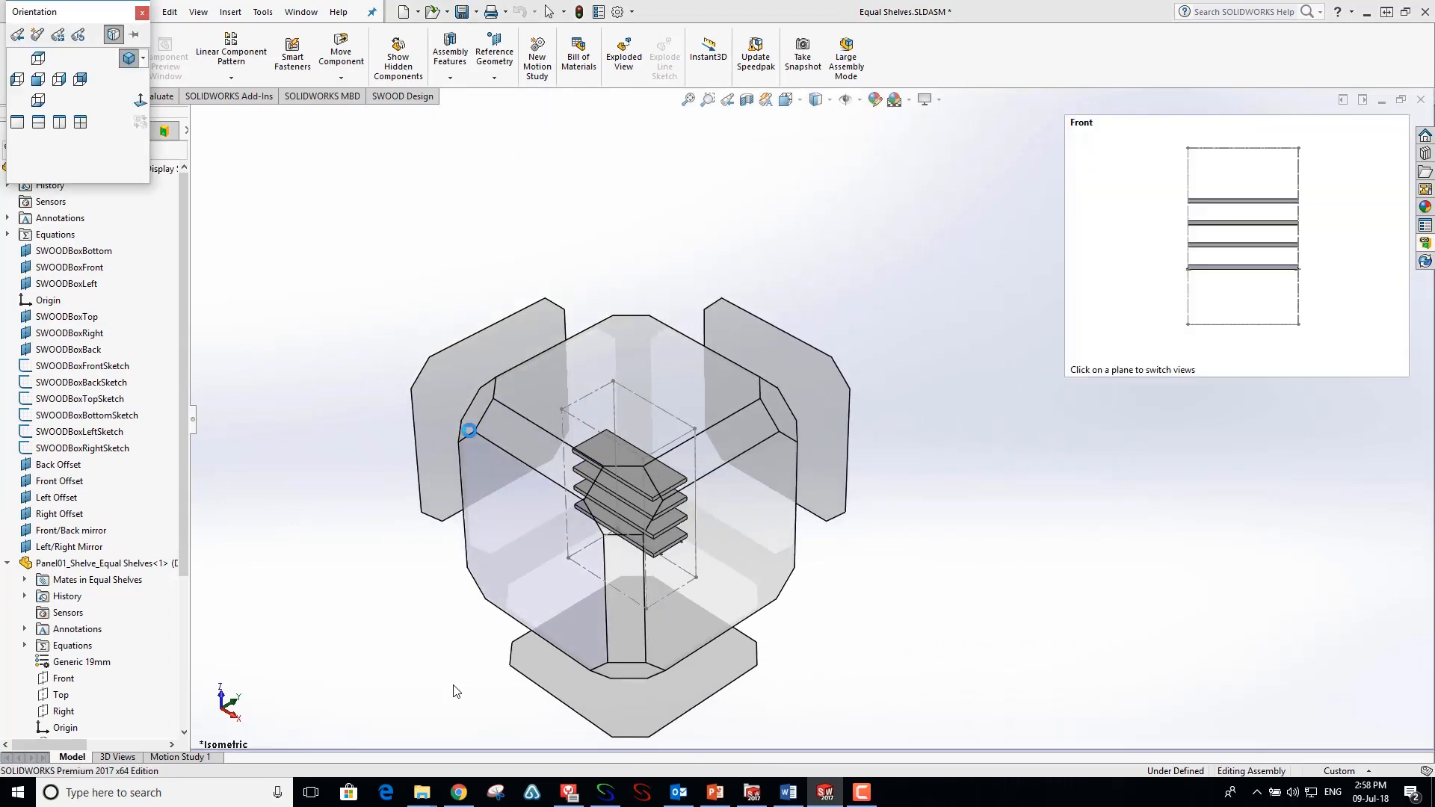
{"action": "left_click", "coordinate": [461, 426]}
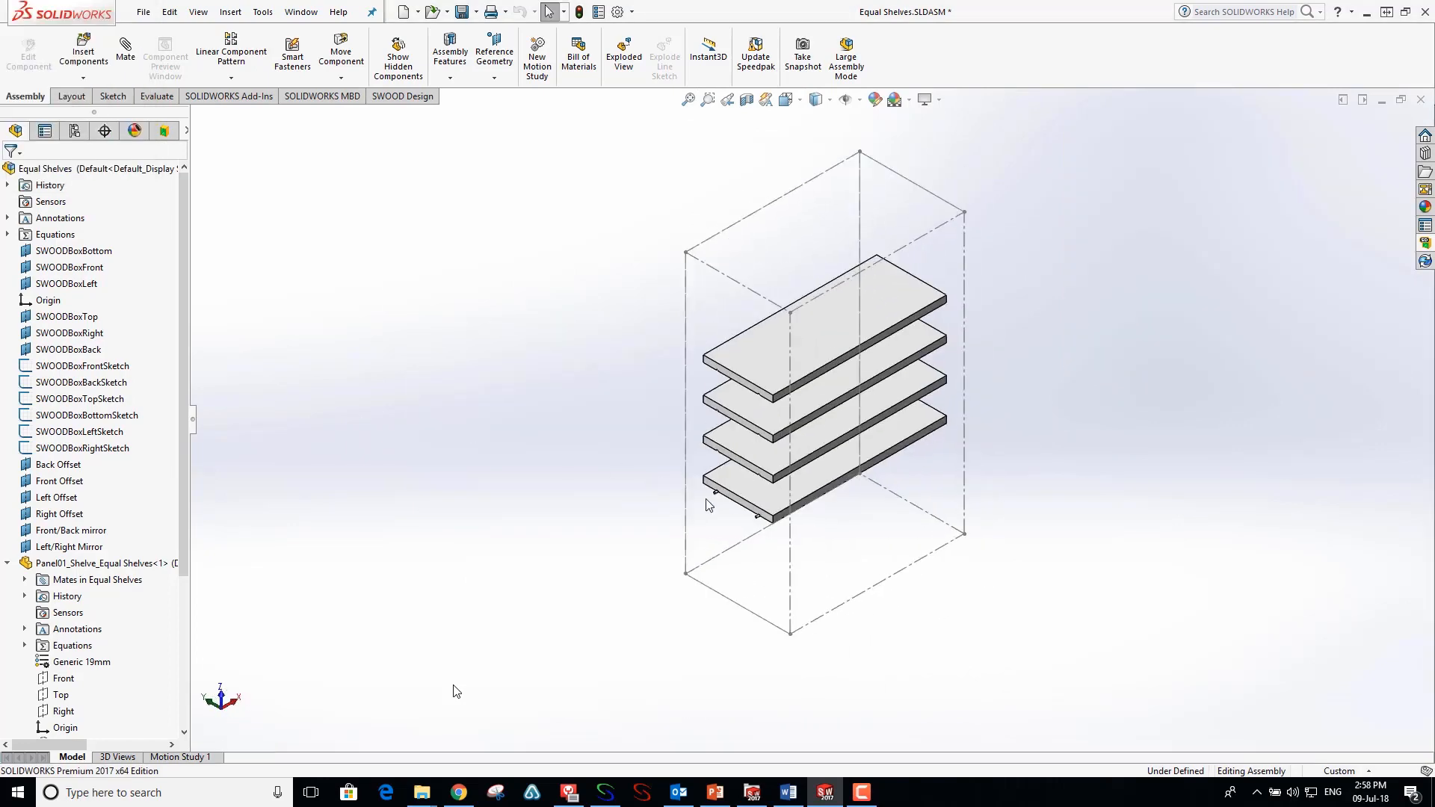
{"action": "scroll", "coordinate": [708, 501], "scroll_direction": "down", "scroll_amount": 5}
{"action": "scroll", "coordinate": [763, 487], "scroll_direction": "down", "scroll_amount": 2}
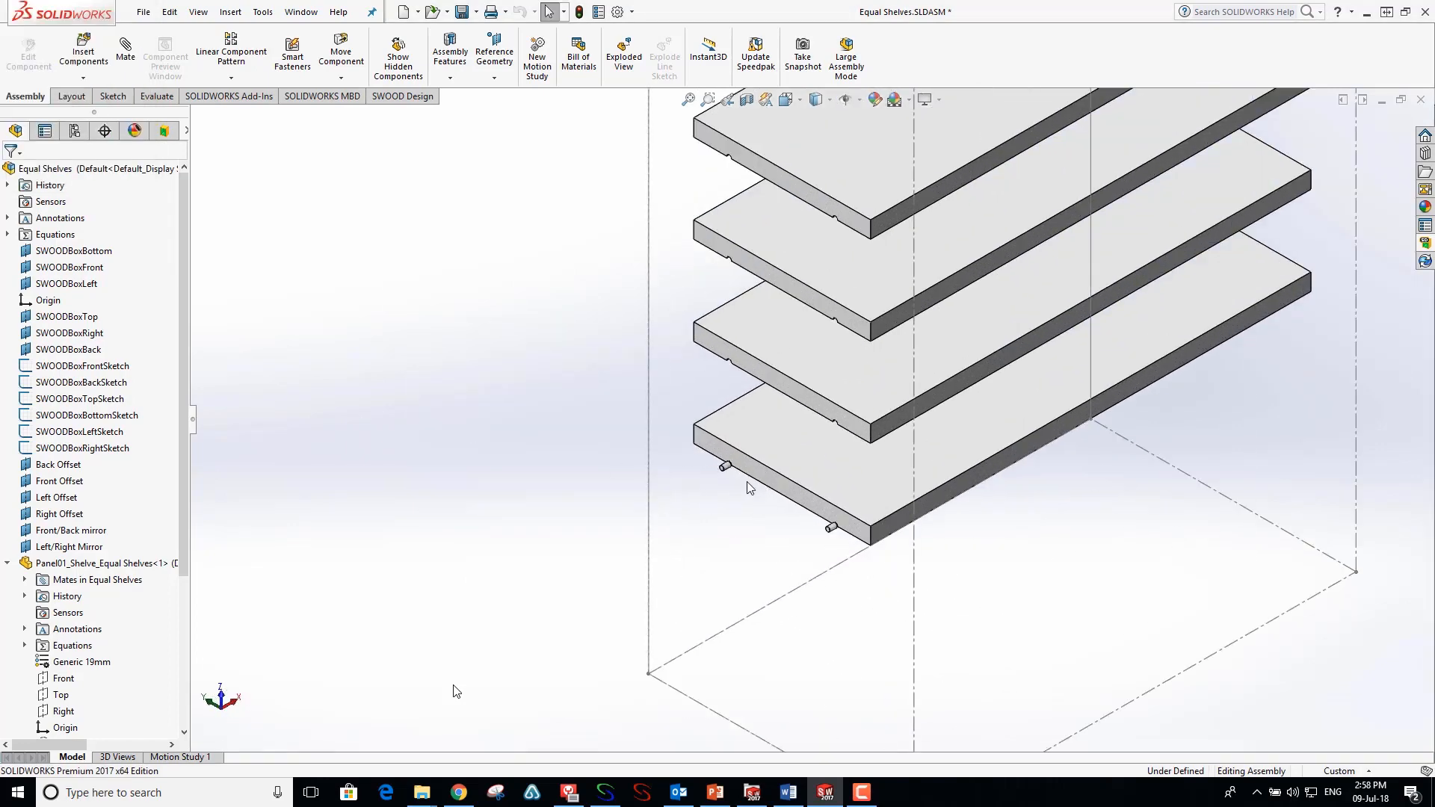
- Rename the first mirror component feature as "Stud Mirror front/back"
{"action": "left_click", "coordinate": [7, 563]}
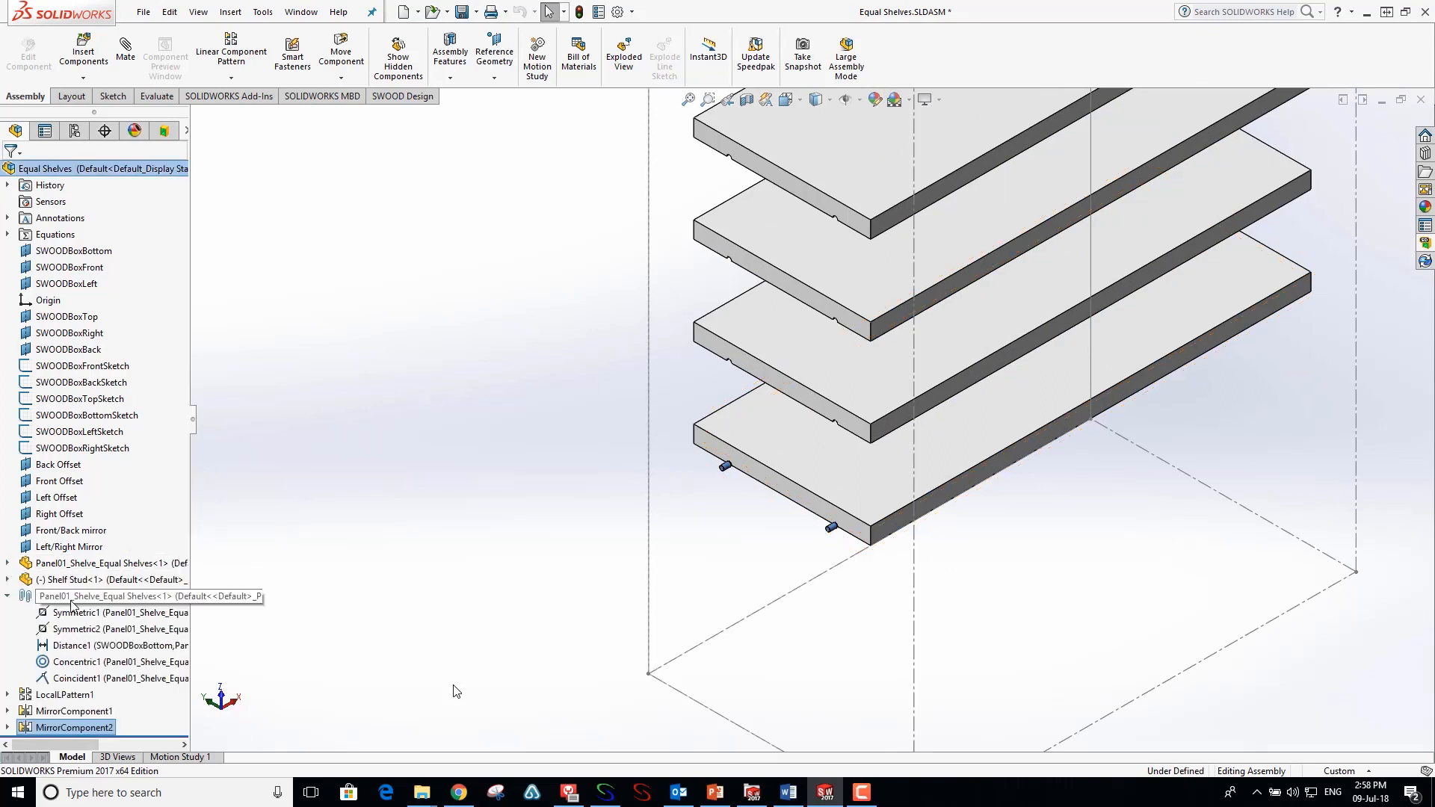
{"action": "left_click", "coordinate": [88, 713]}
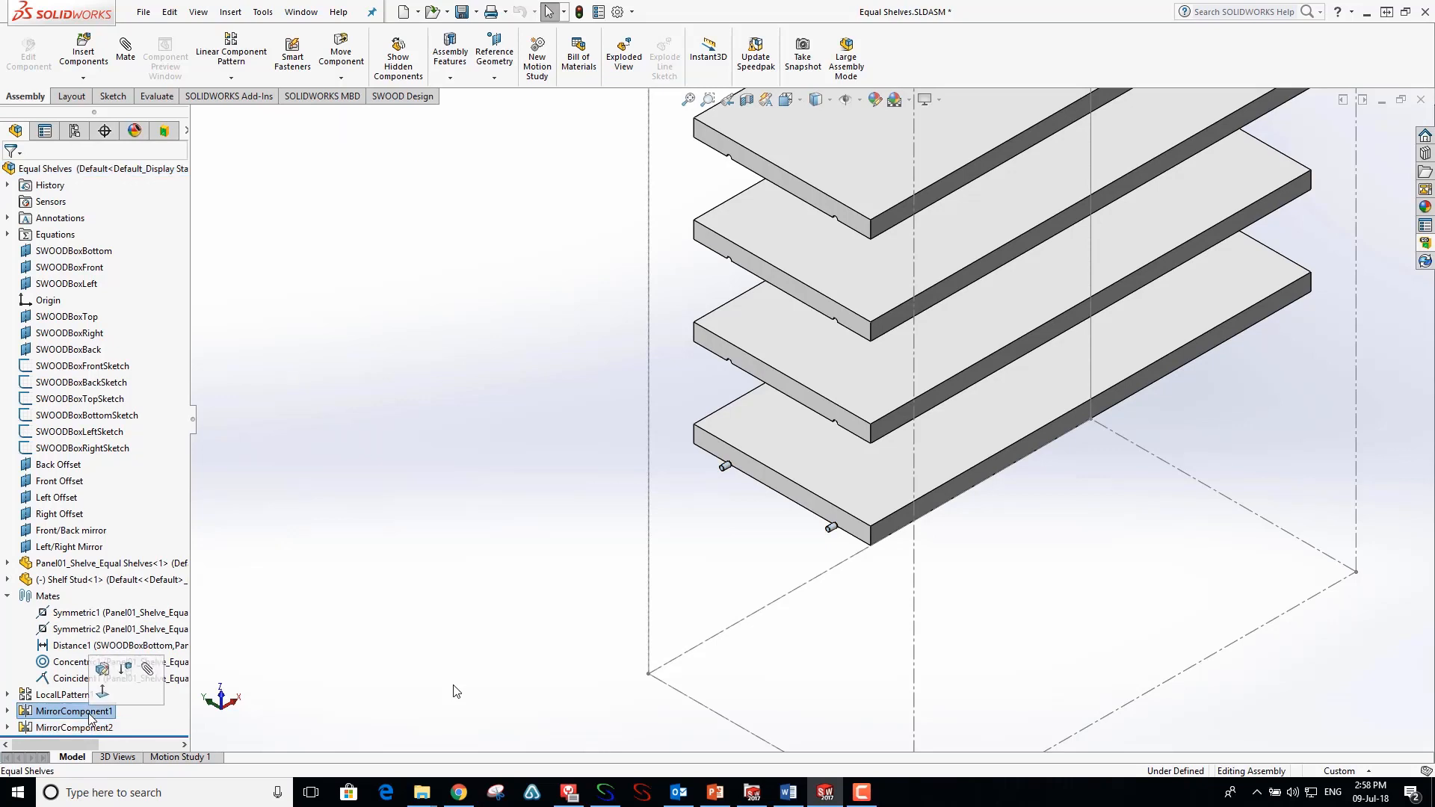
{"action": "left_click", "coordinate": [89, 712]}
{"action": "type", "text": "Stud Mi"}
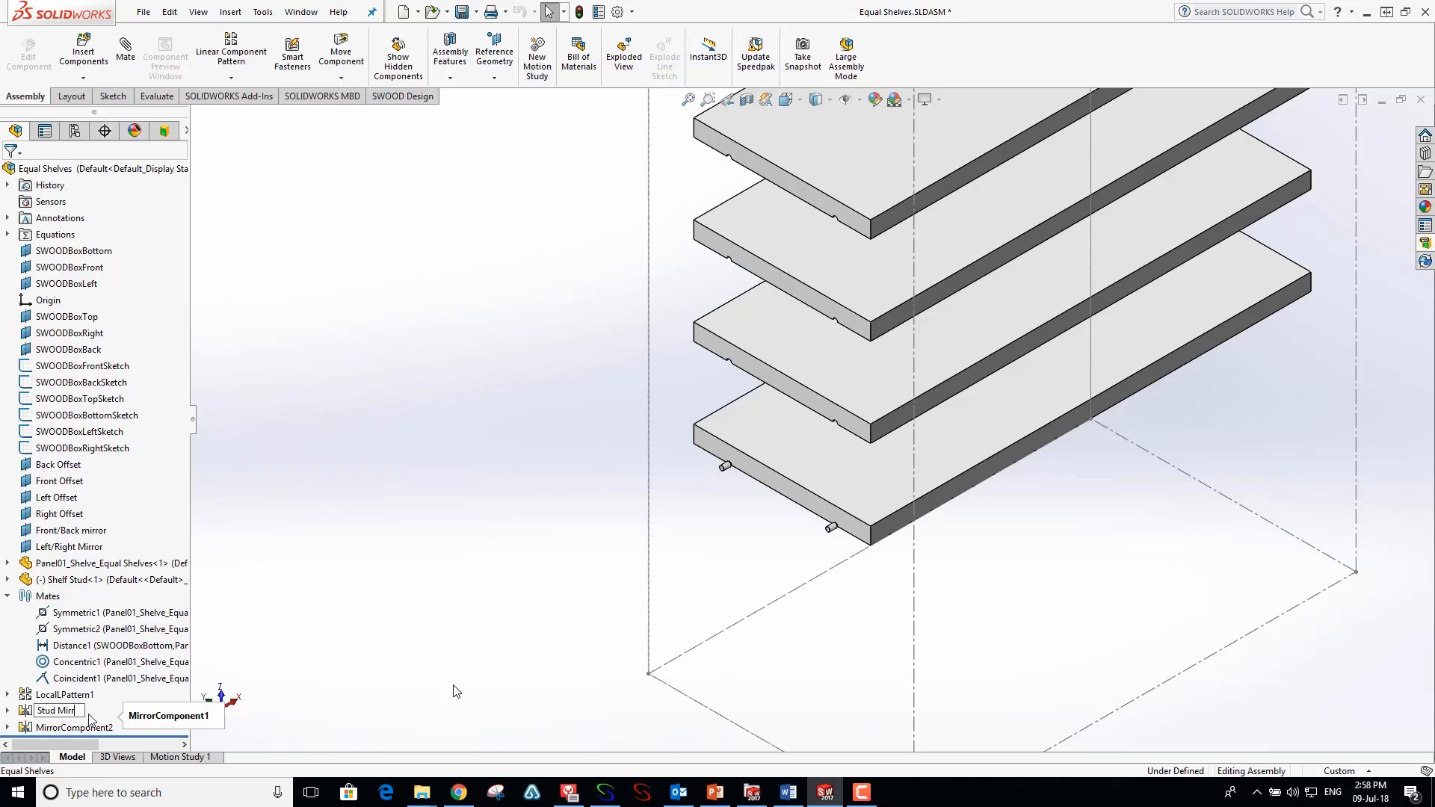
{"action": "type", "text": "rro"}
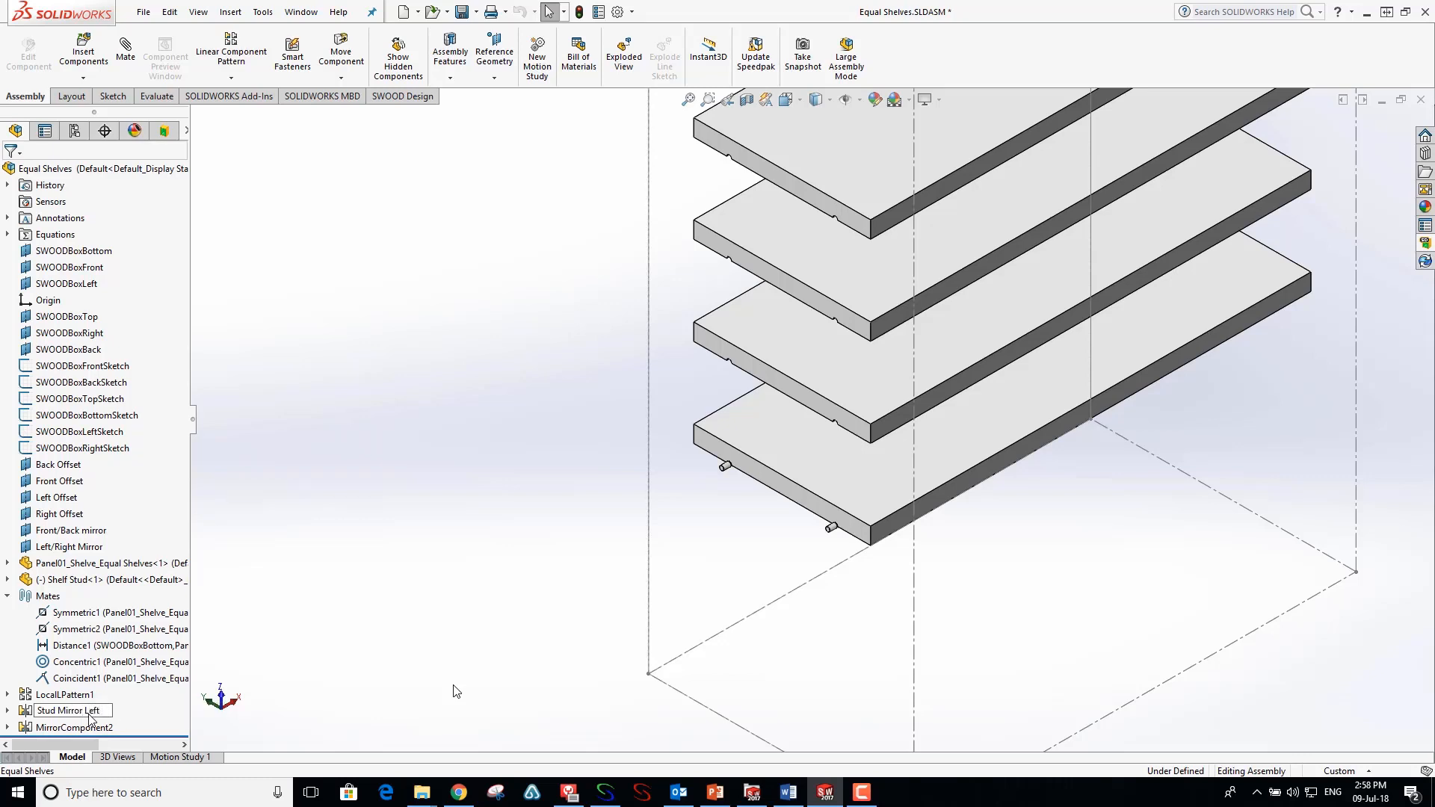
{"action": "key", "text": "BackSpace"}
{"action": "key", "text": "BackSpace"}
{"action": "key", "text": "BackSpace"}
{"action": "key", "text": "BackSpace"}
{"action": "type", "text": "front/back"}
{"action": "key", "text": "Return"}
- Rename the second mirror component feature as "stud mirror left/right"
{"action": "left_click", "coordinate": [83, 728]}
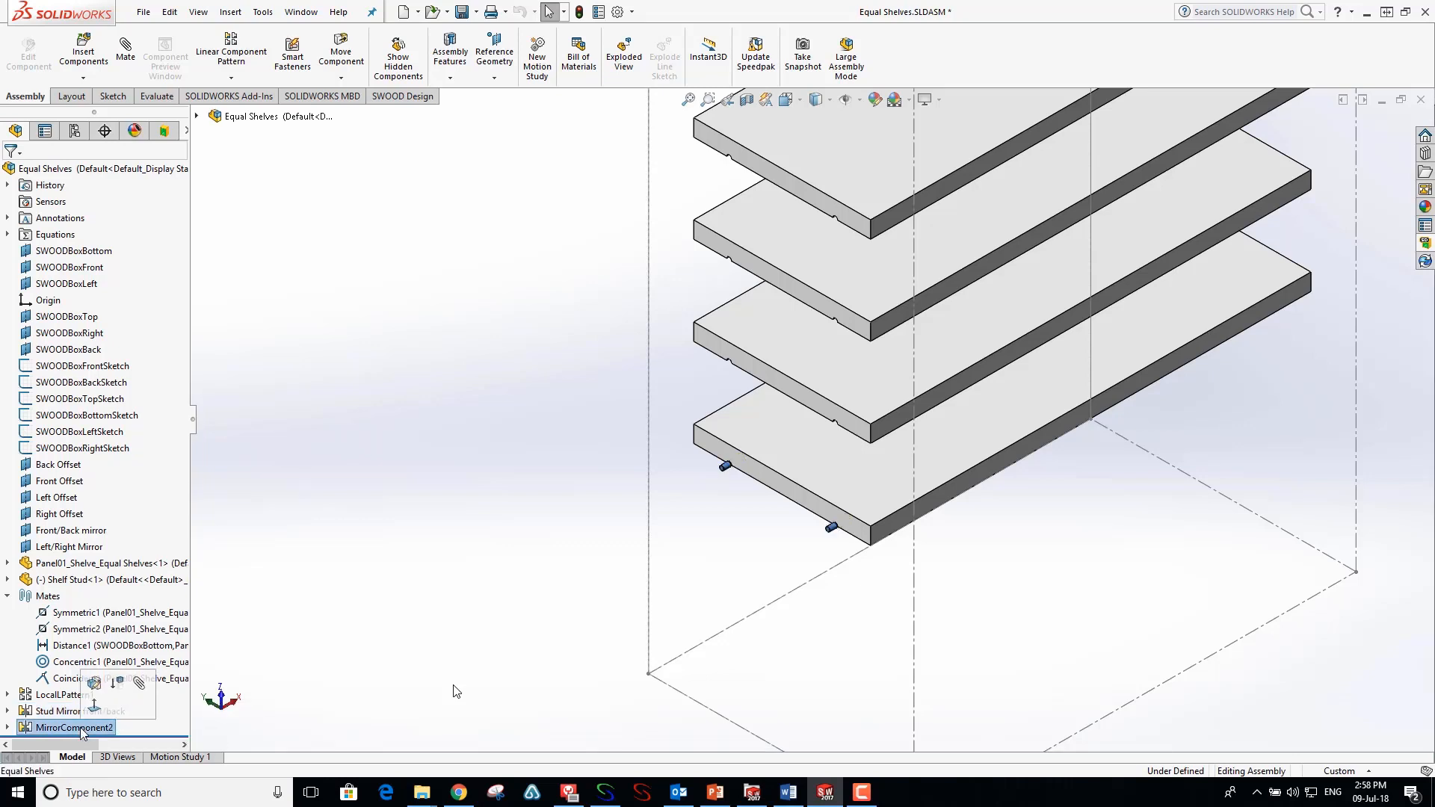
{"action": "double_click", "coordinate": [83, 730]}
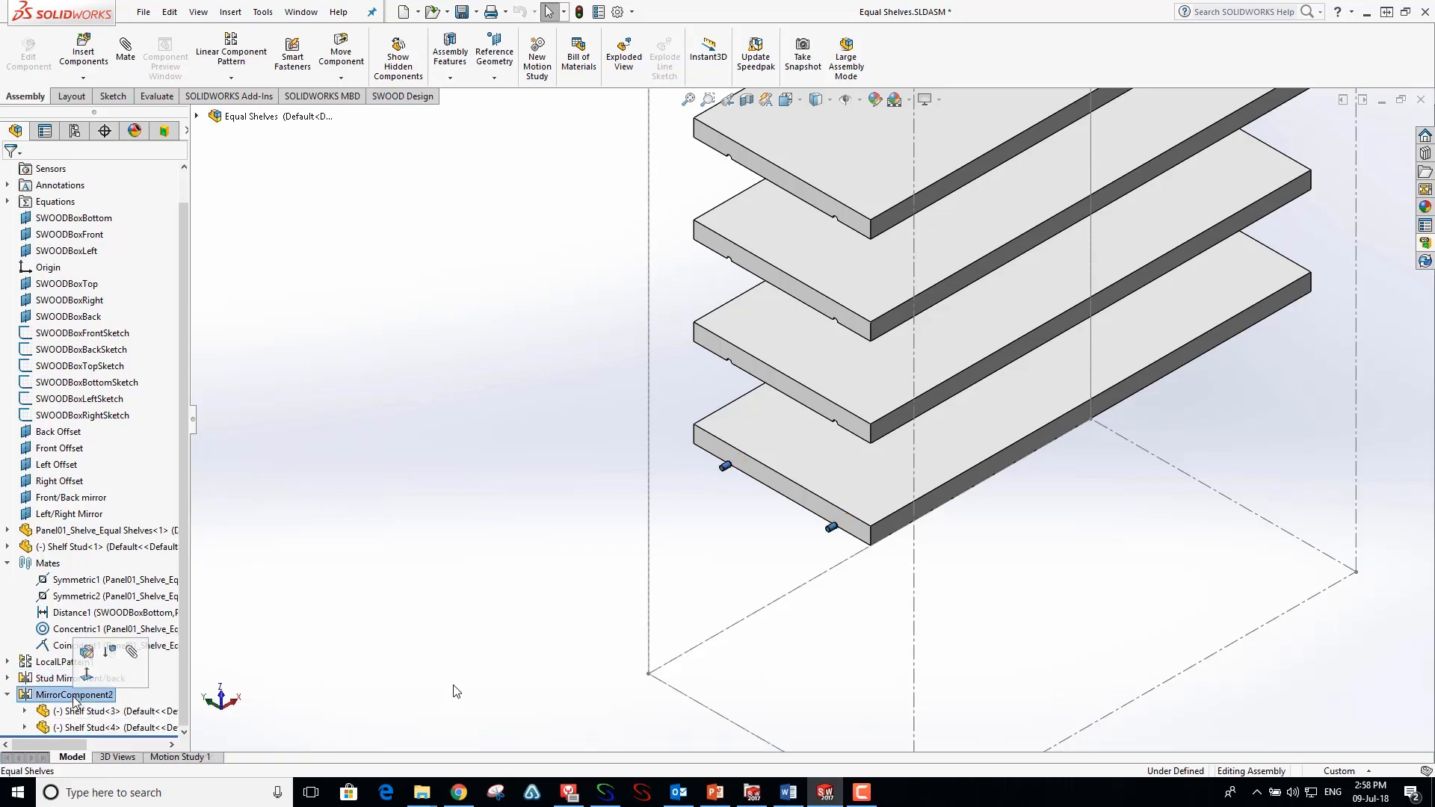
{"action": "left_click", "coordinate": [74, 694]}
{"action": "type", "text": "stud"}
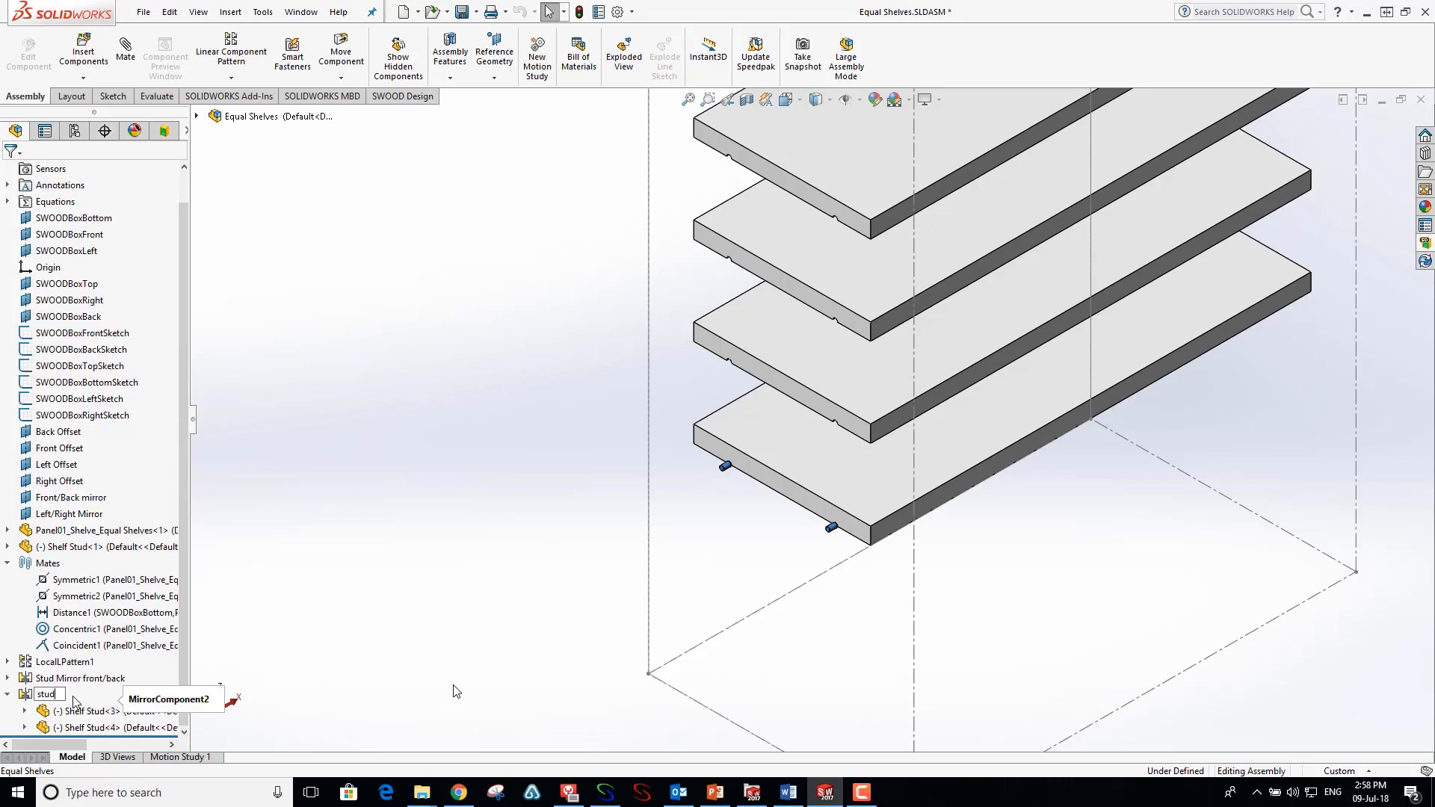
{"action": "type", "text": " mirror"}
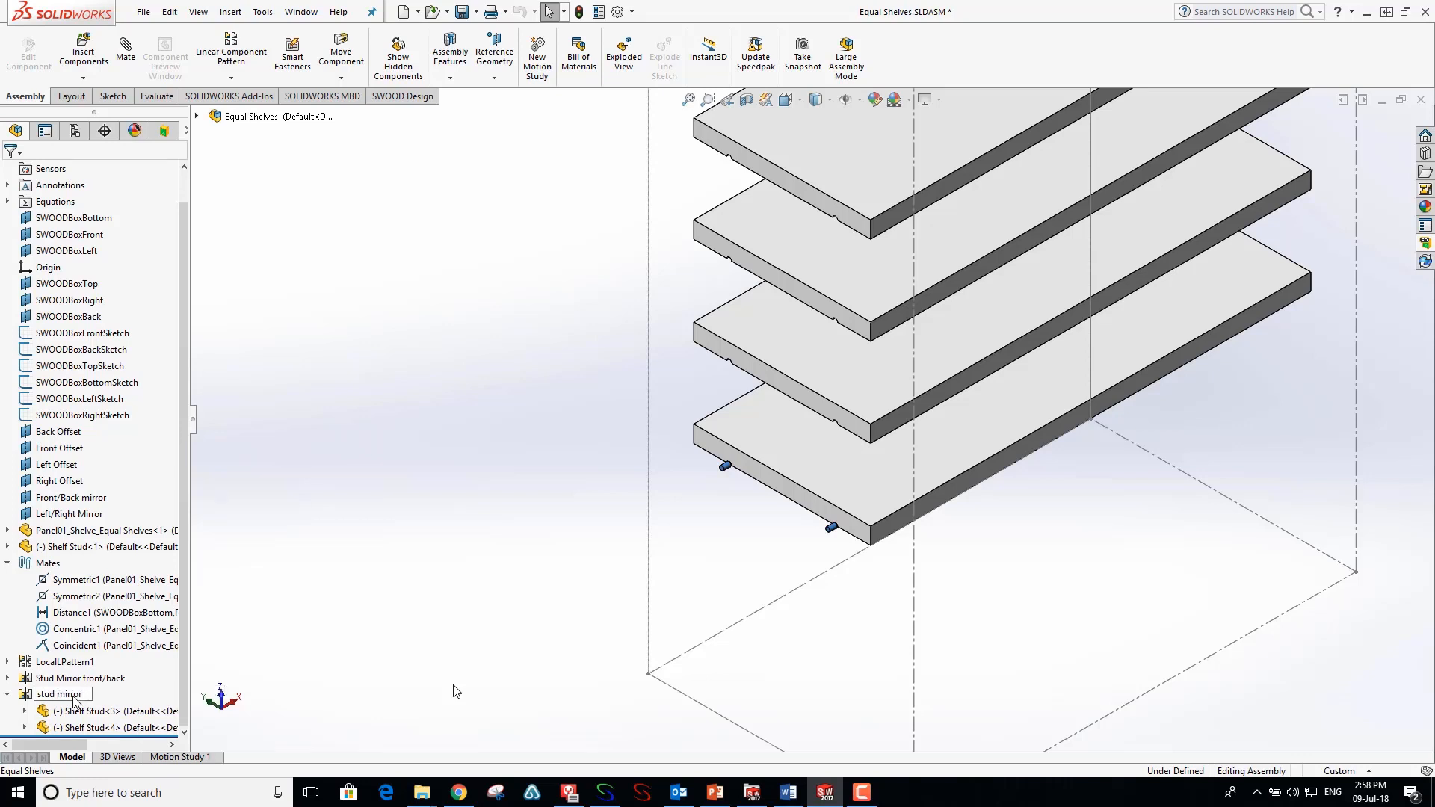
{"action": "type", "text": " left/right"}
{"action": "key", "text": "Return"}
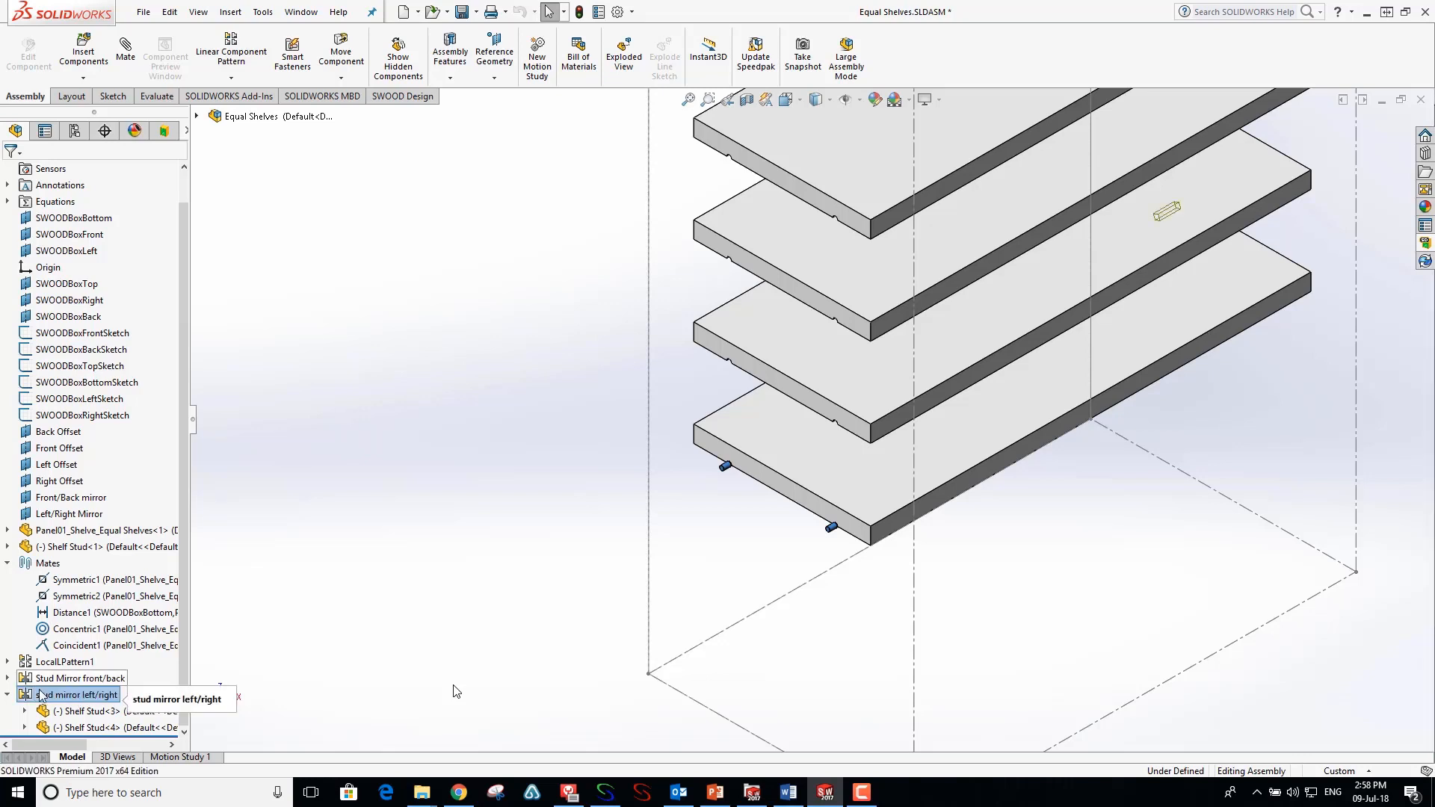
{"action": "left_click", "coordinate": [9, 695]}
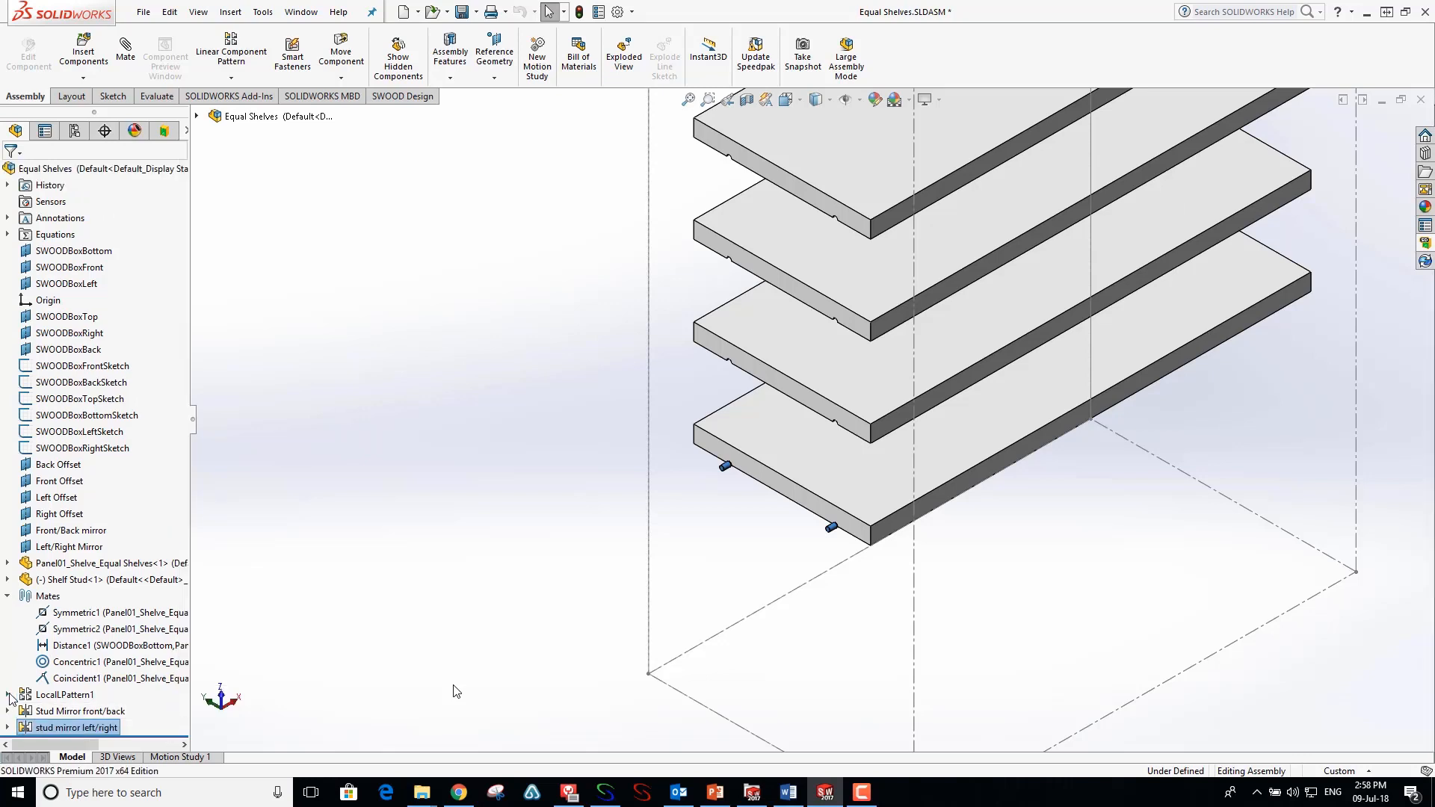
{"action": "left_click", "coordinate": [323, 643]}
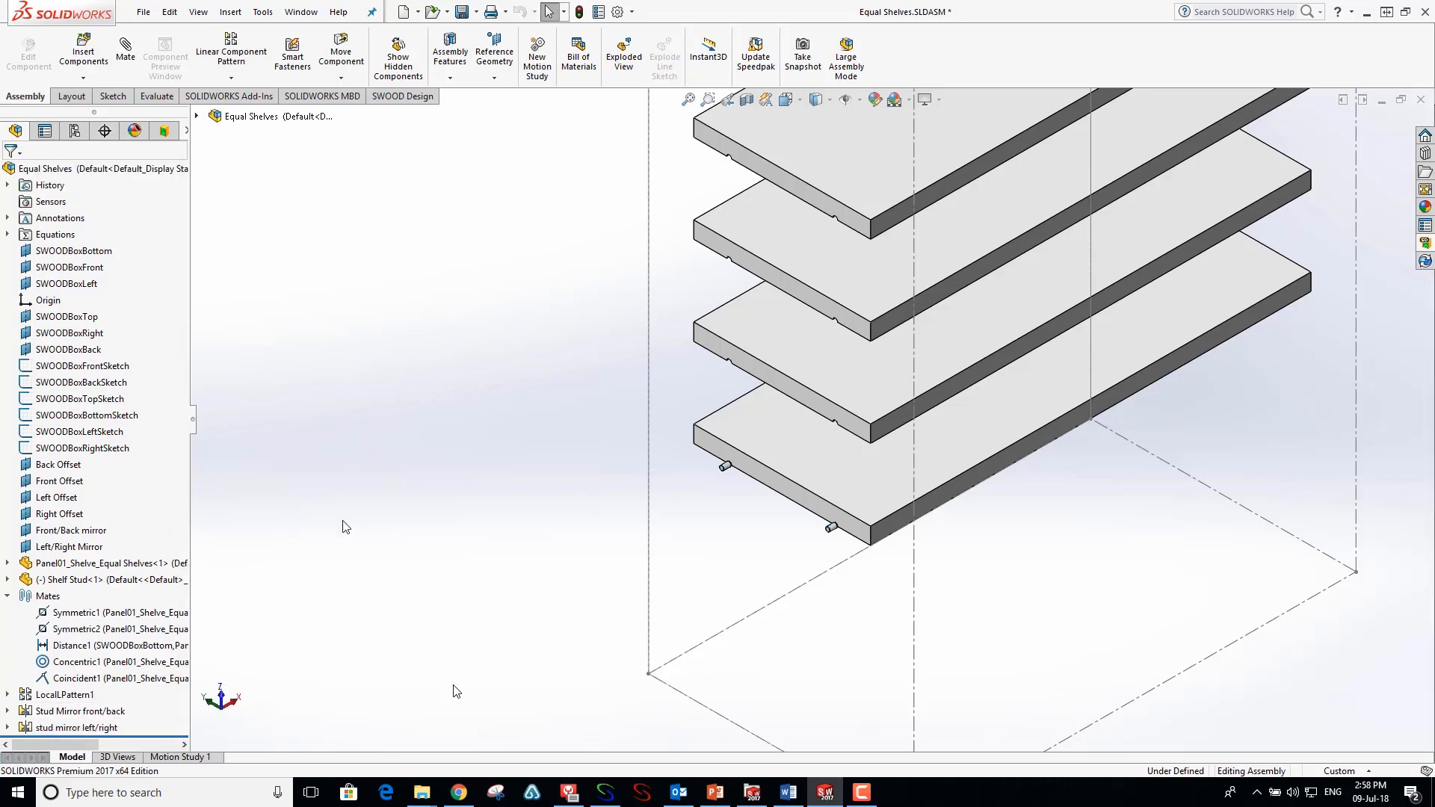
- Start a linear component pattern, show the reference planes, and use the SWOODBoxBottom plane as the first direction
{"action": "left_click", "coordinate": [233, 57]}
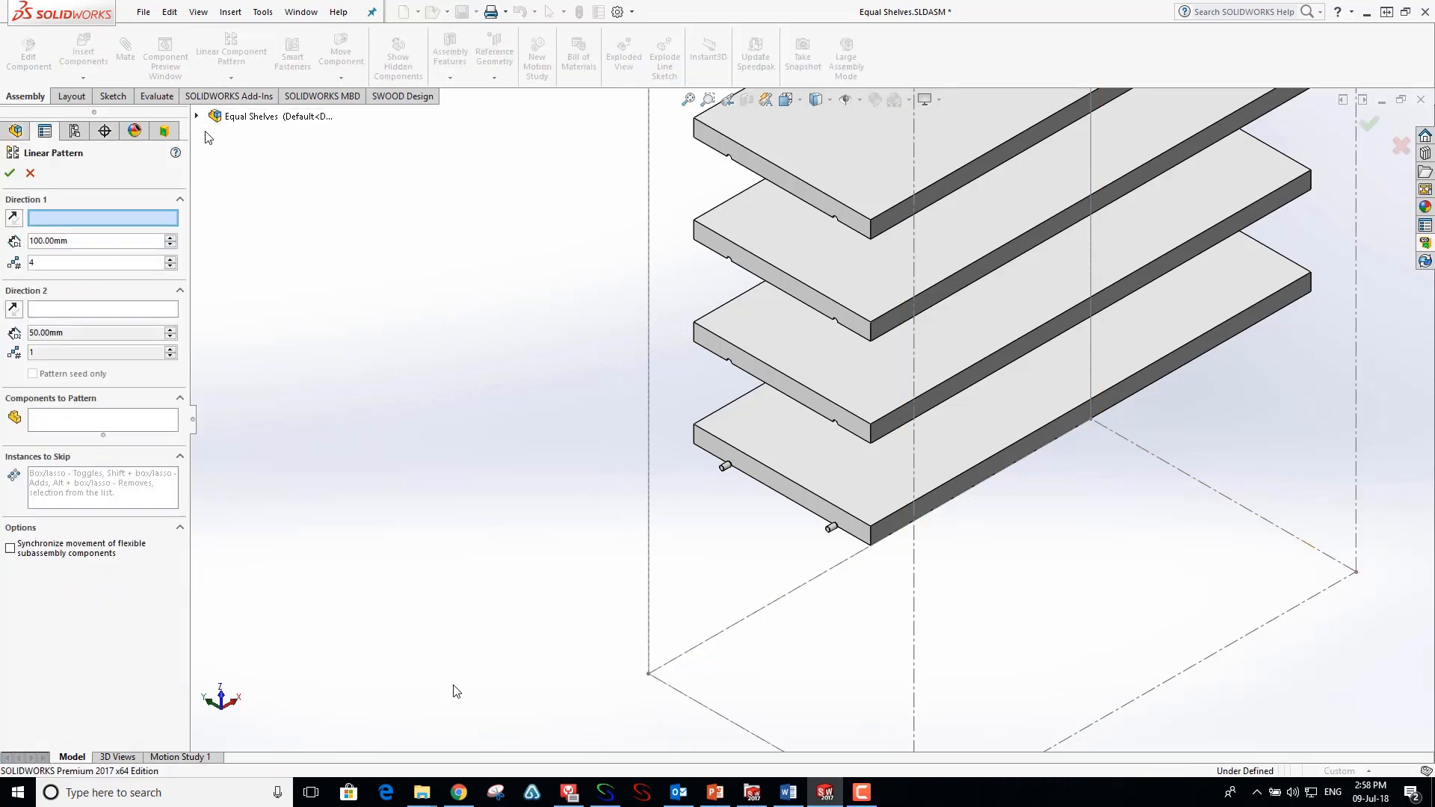
{"action": "left_click", "coordinate": [859, 100]}
{"action": "left_click", "coordinate": [847, 121]}
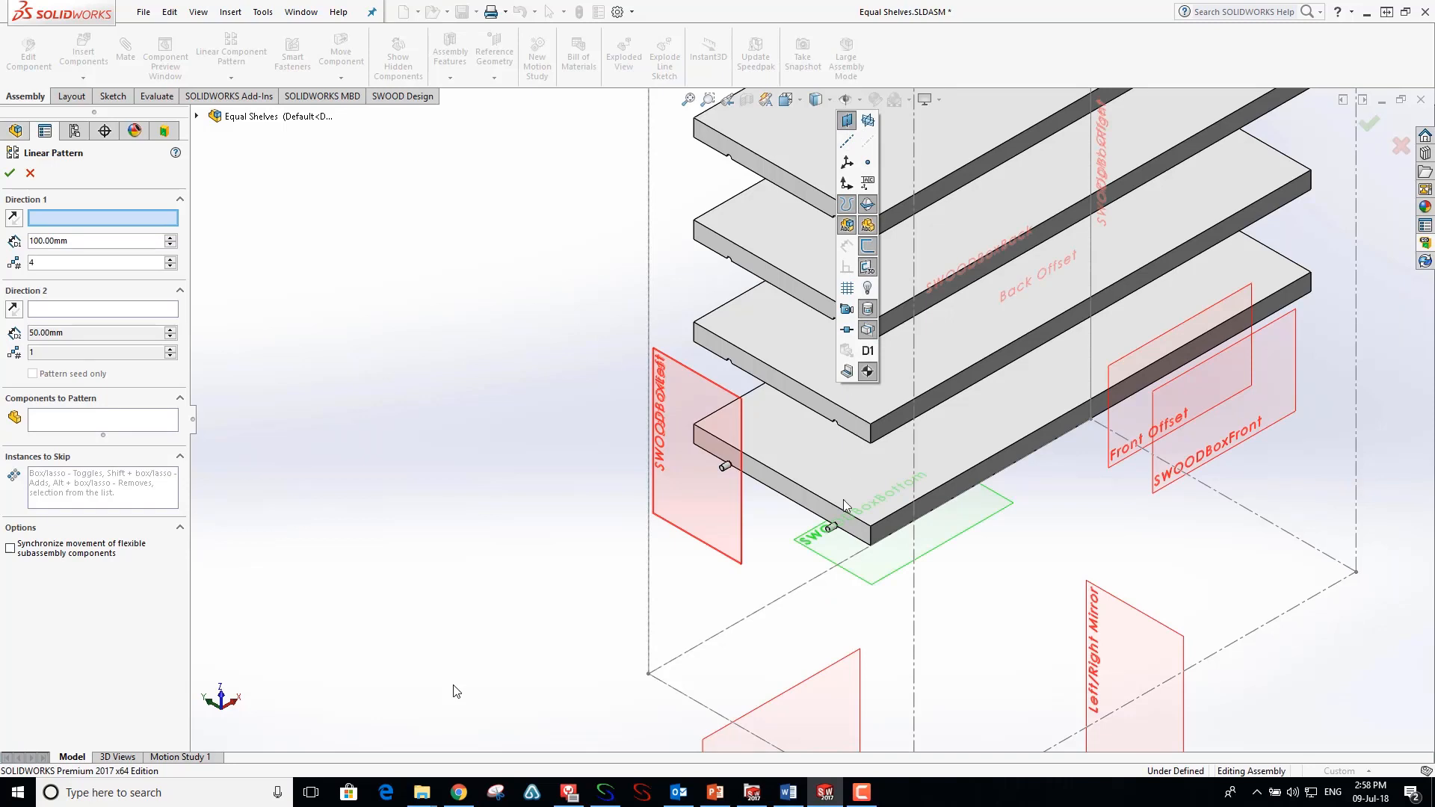
{"action": "left_click", "coordinate": [875, 588]}
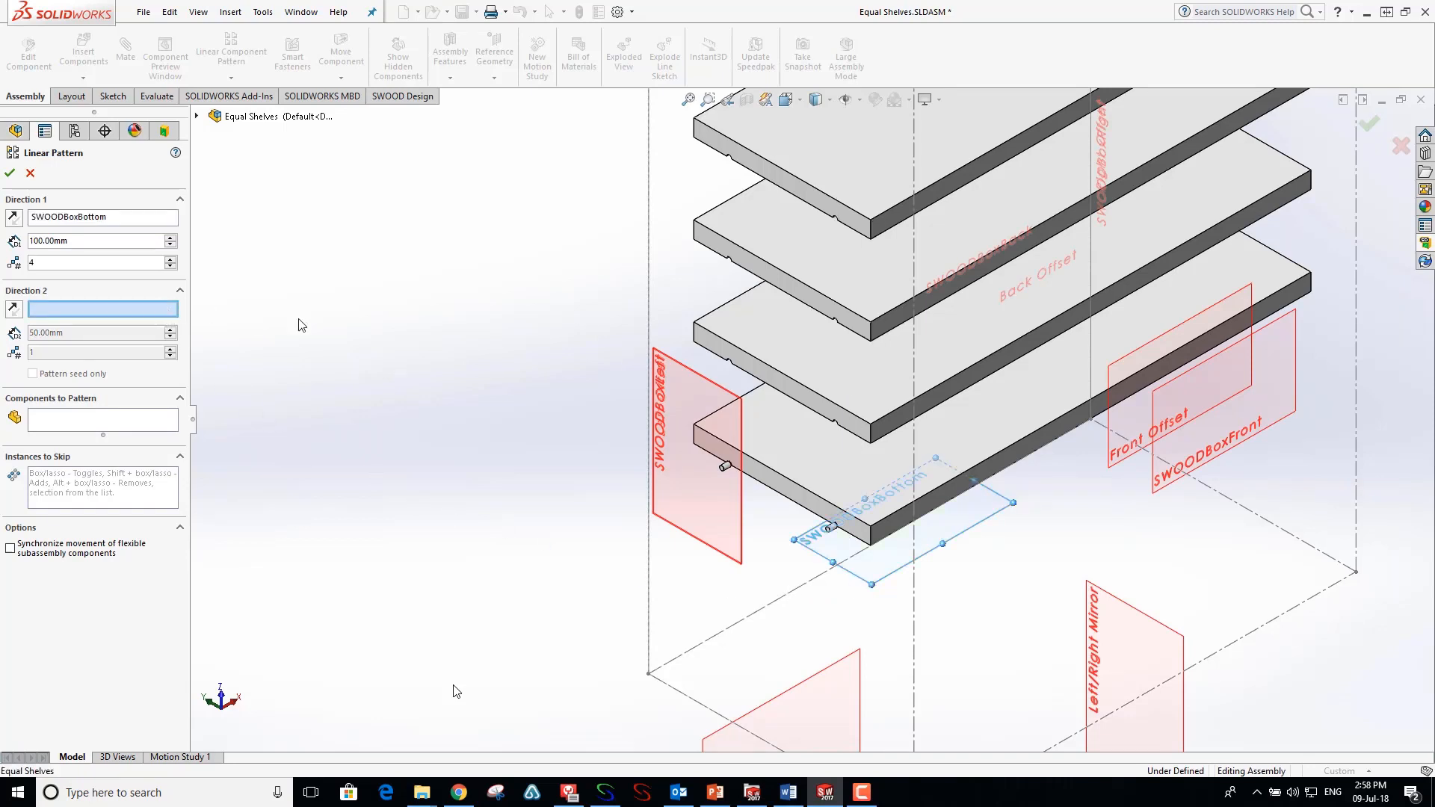
- Pattern the four shelf studs under the lowest shelf along the chosen direction with 100 mm spacing and 4 instances
{"action": "key", "text": "f"}
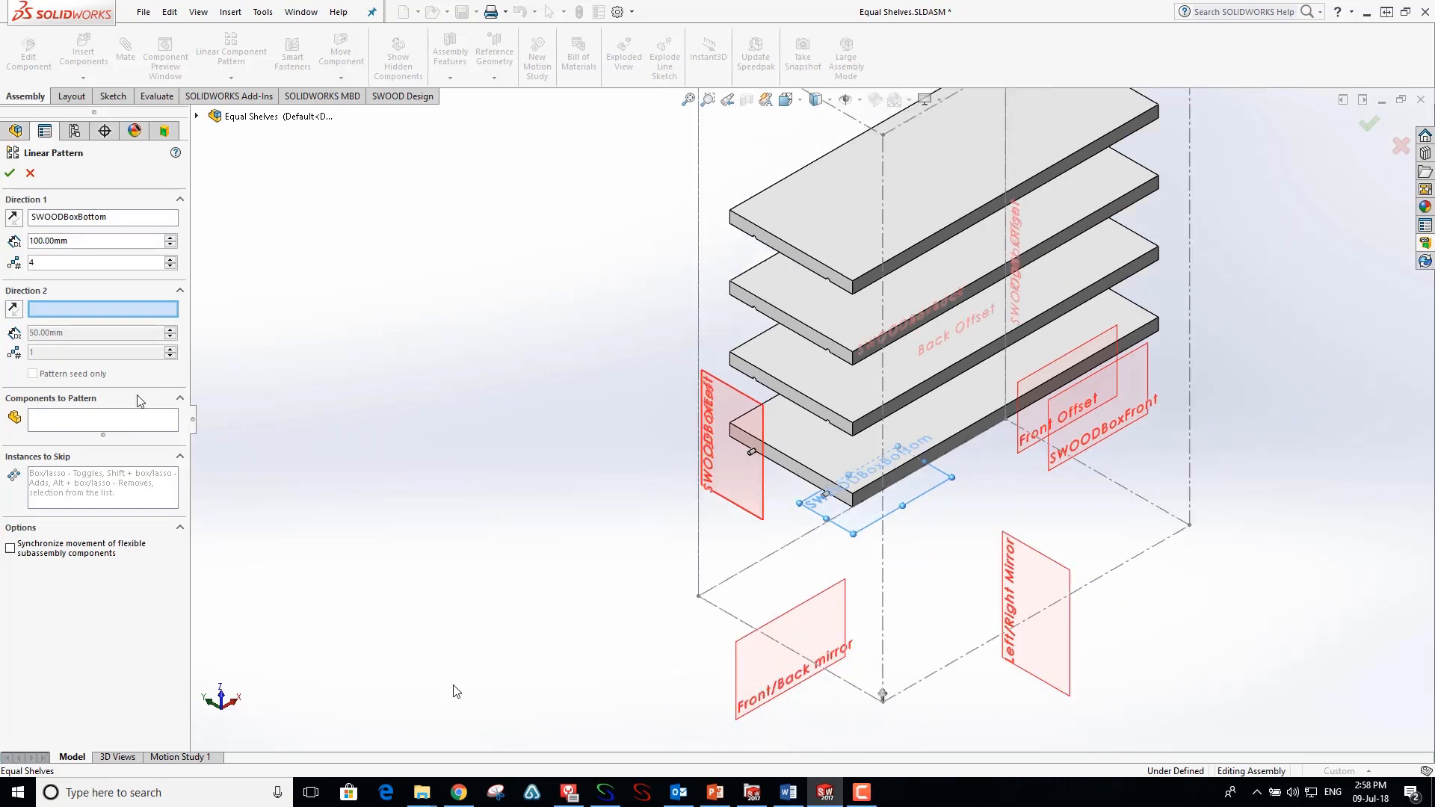
{"action": "left_click", "coordinate": [84, 420]}
{"action": "scroll", "coordinate": [844, 502], "scroll_direction": "down", "scroll_amount": 2}
{"action": "scroll", "coordinate": [845, 503], "scroll_direction": "down", "scroll_amount": 2}
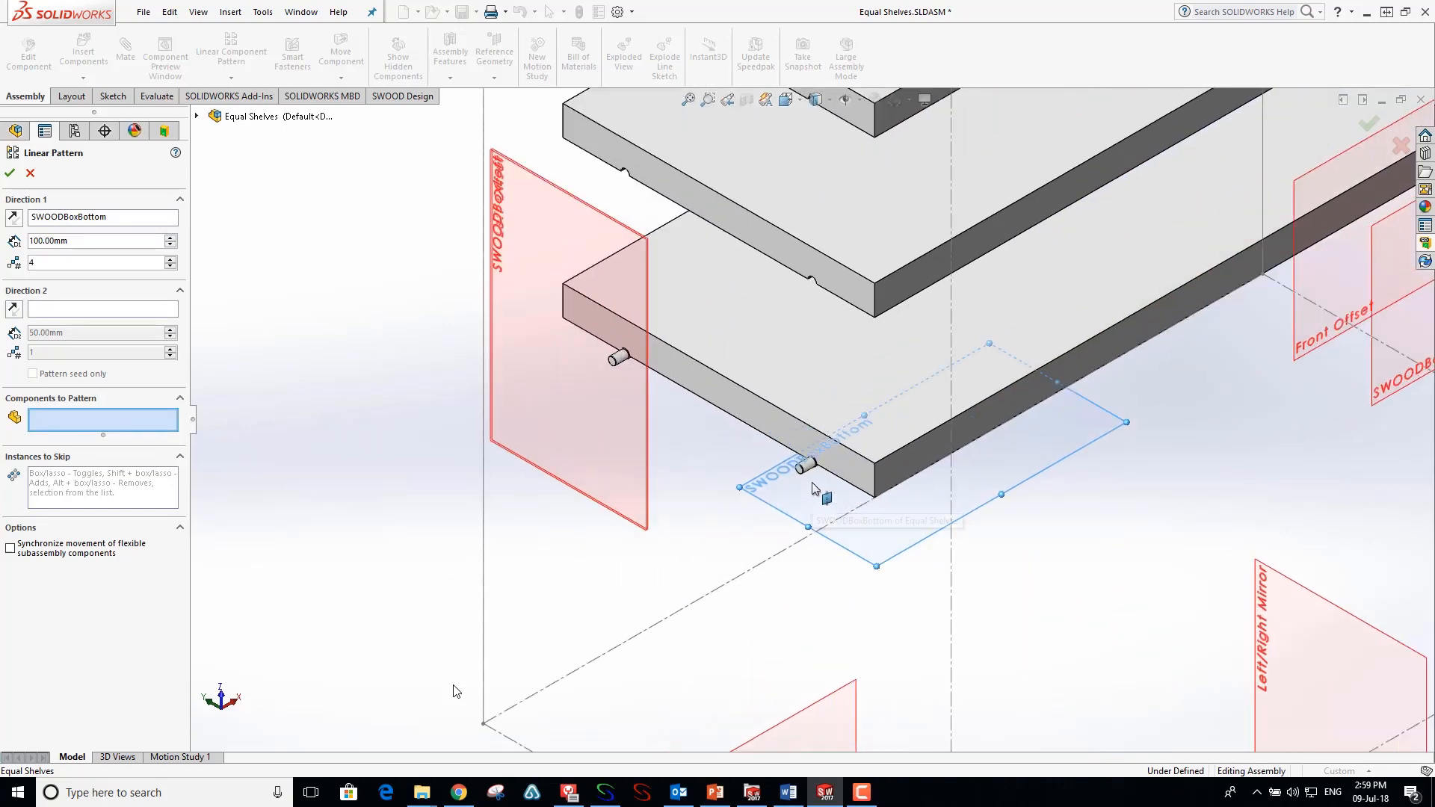
{"action": "left_click", "coordinate": [804, 465]}
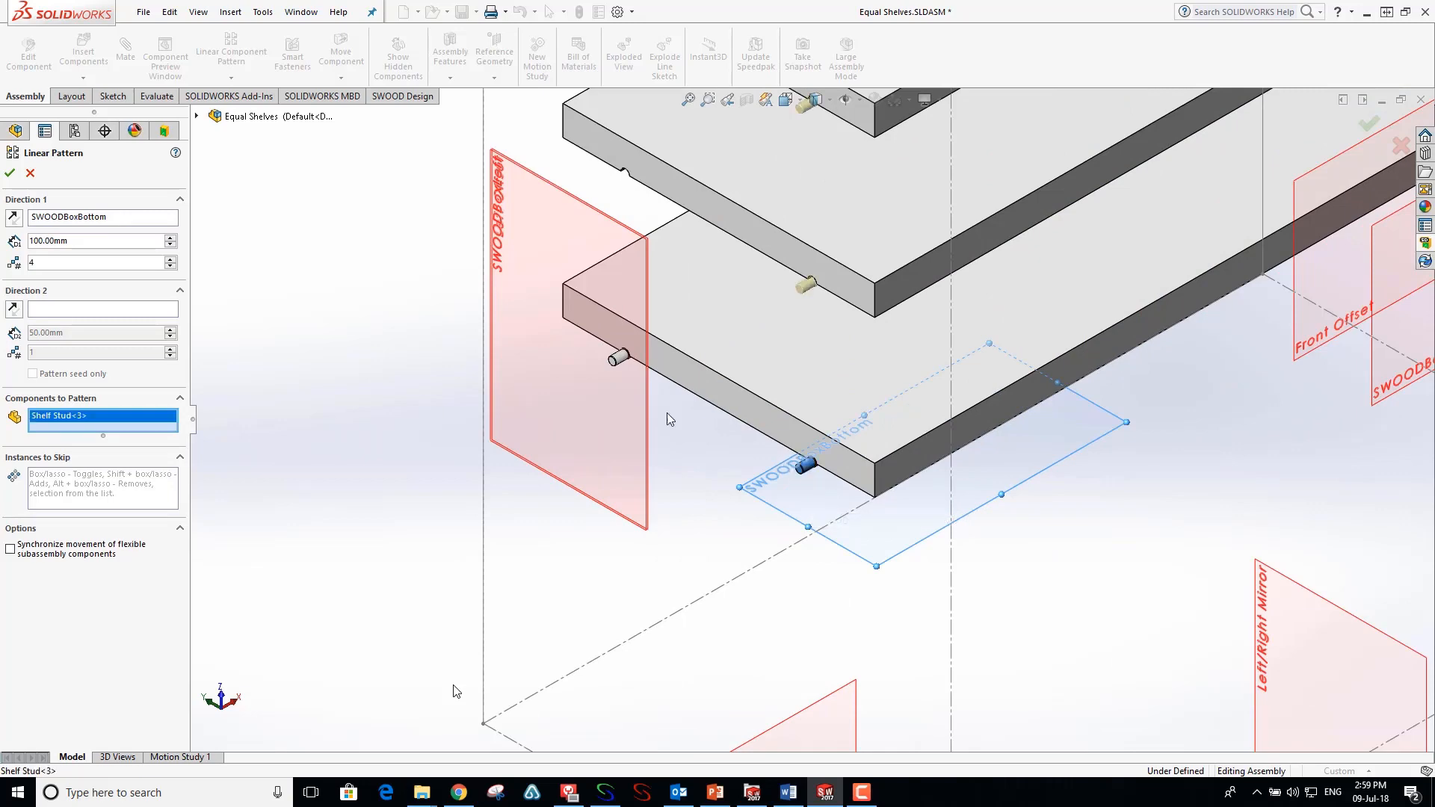
{"action": "left_click", "coordinate": [618, 356]}
{"action": "key", "text": "ctrl+7"}
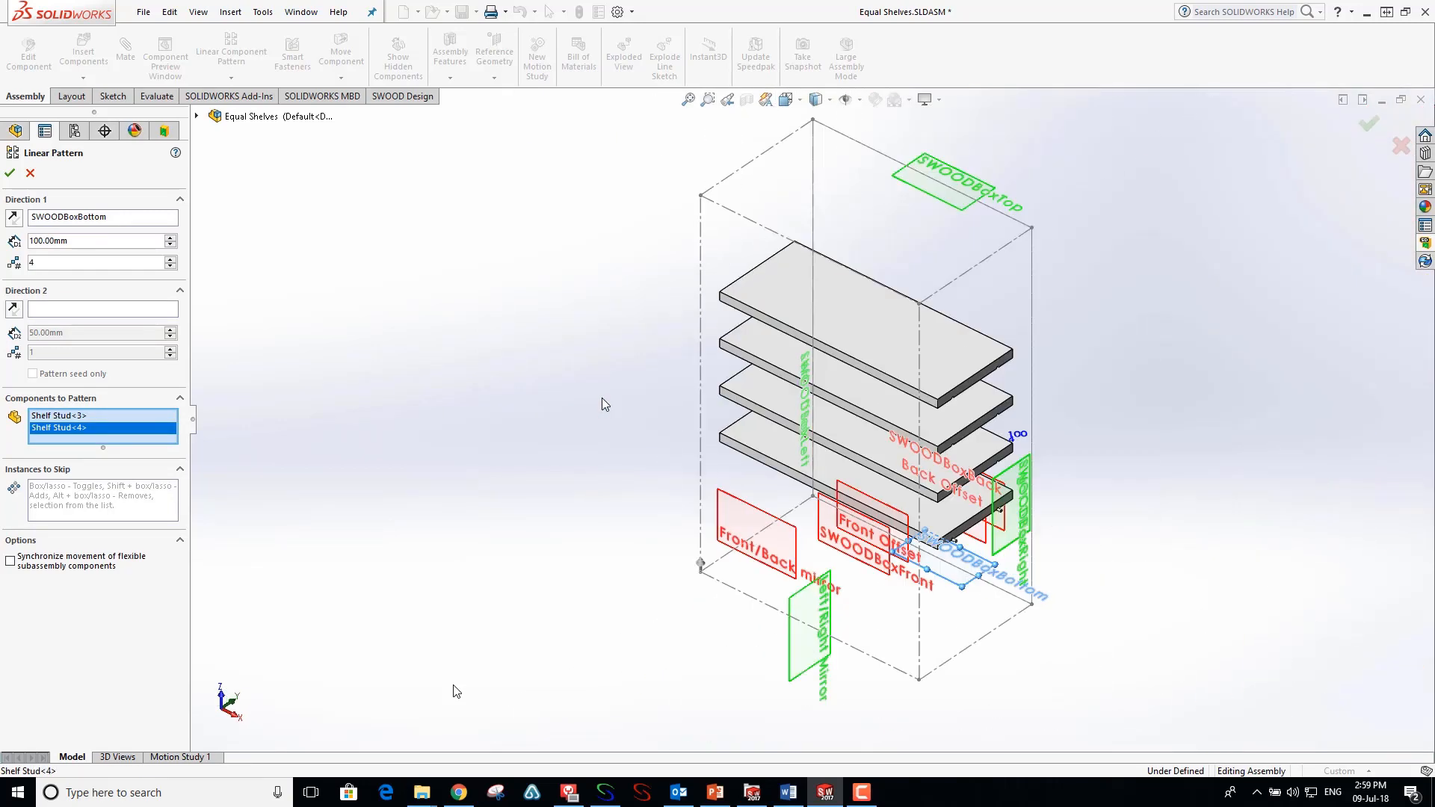
{"action": "scroll", "coordinate": [790, 464], "scroll_direction": "down", "scroll_amount": 3}
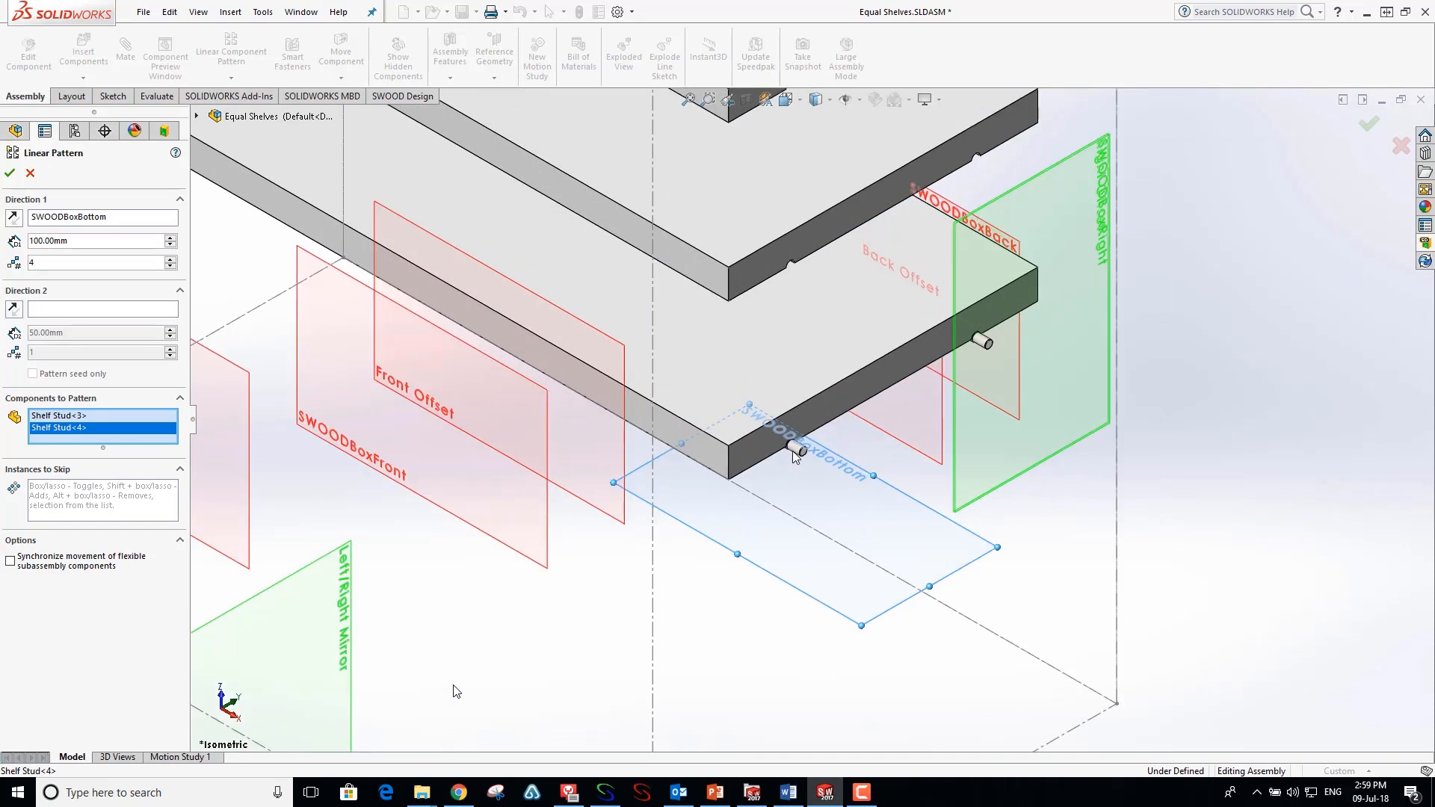
{"action": "left_click", "coordinate": [796, 447]}
{"action": "left_click", "coordinate": [981, 341]}
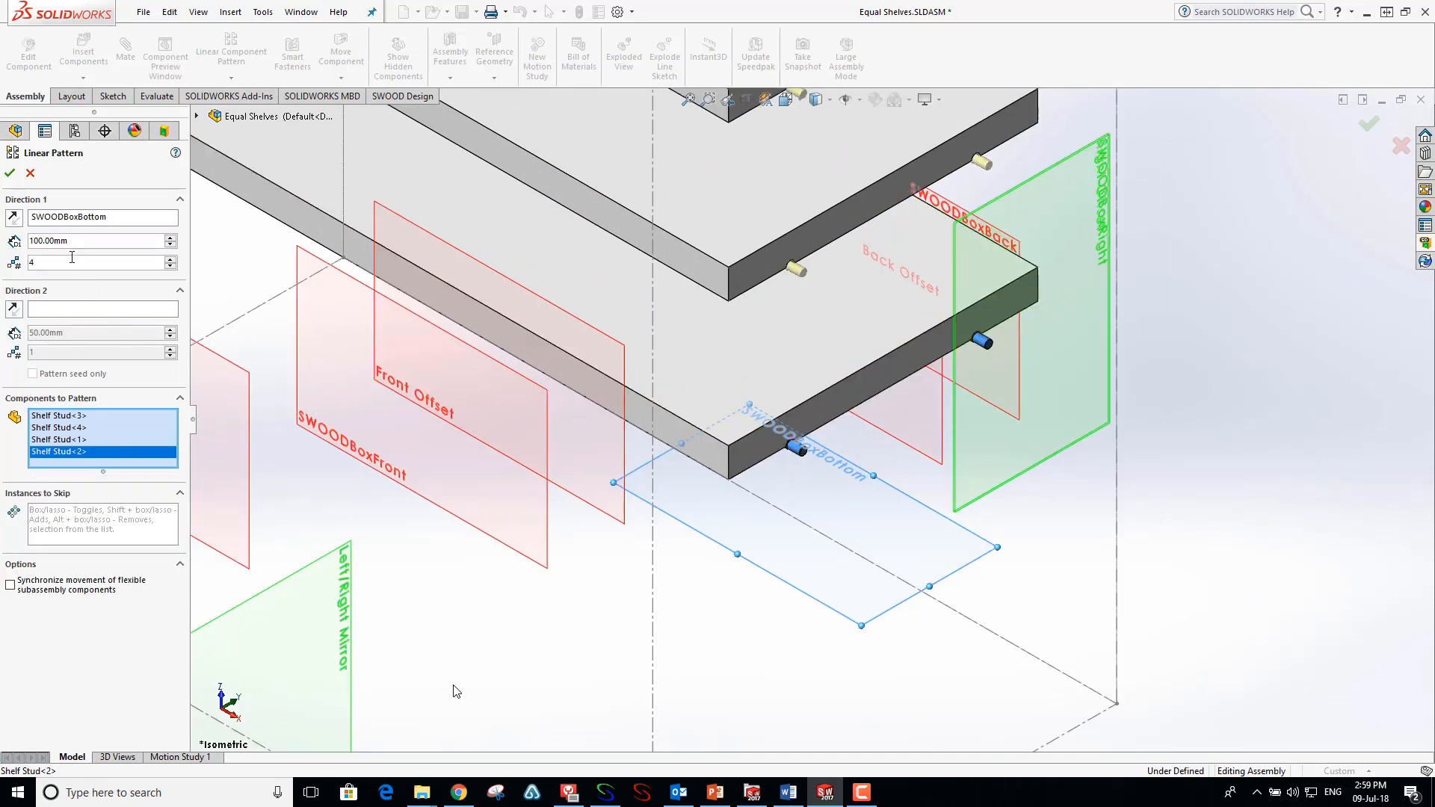
{"action": "left_click", "coordinate": [10, 175]}
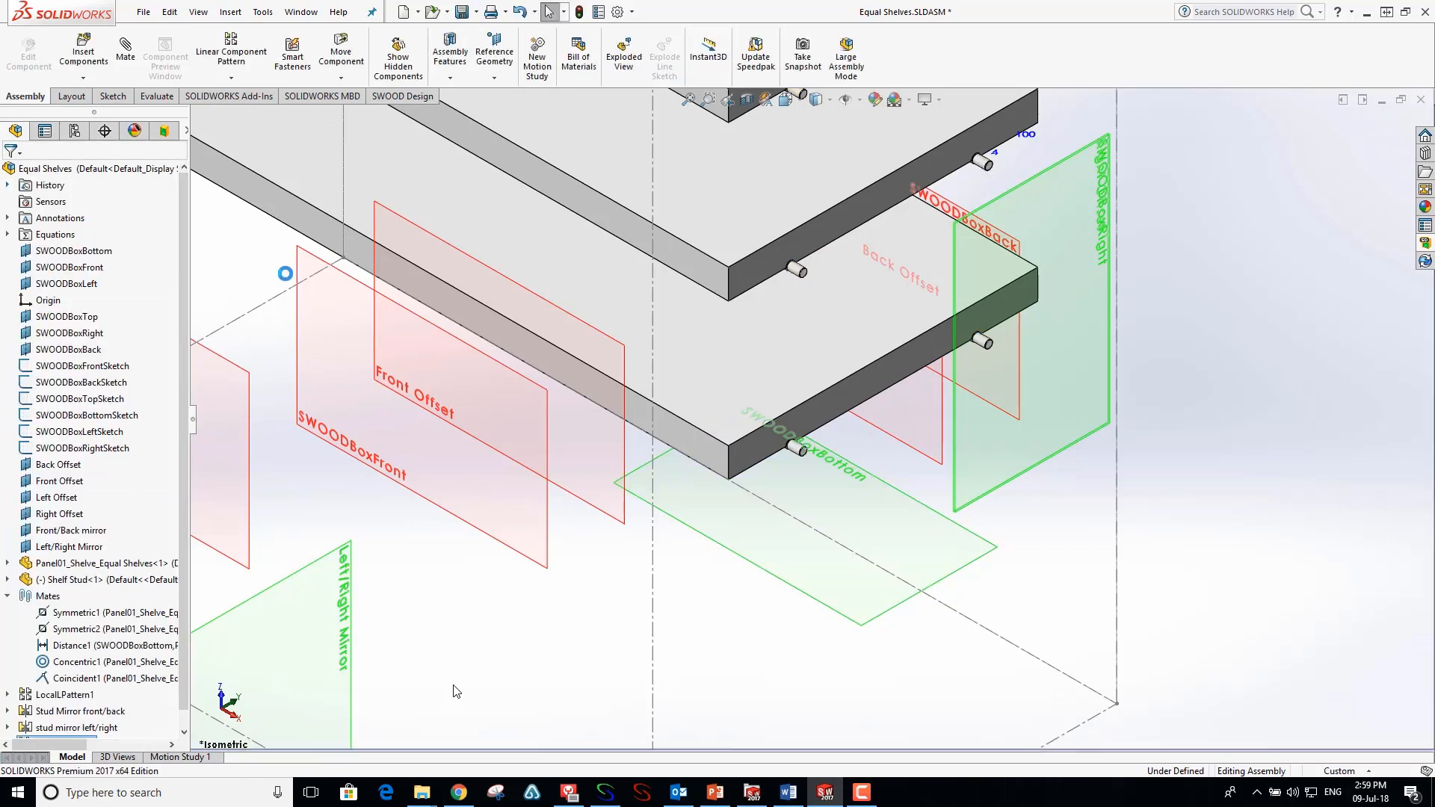
{"action": "scroll", "coordinate": [590, 512], "scroll_direction": "up", "scroll_amount": 2}
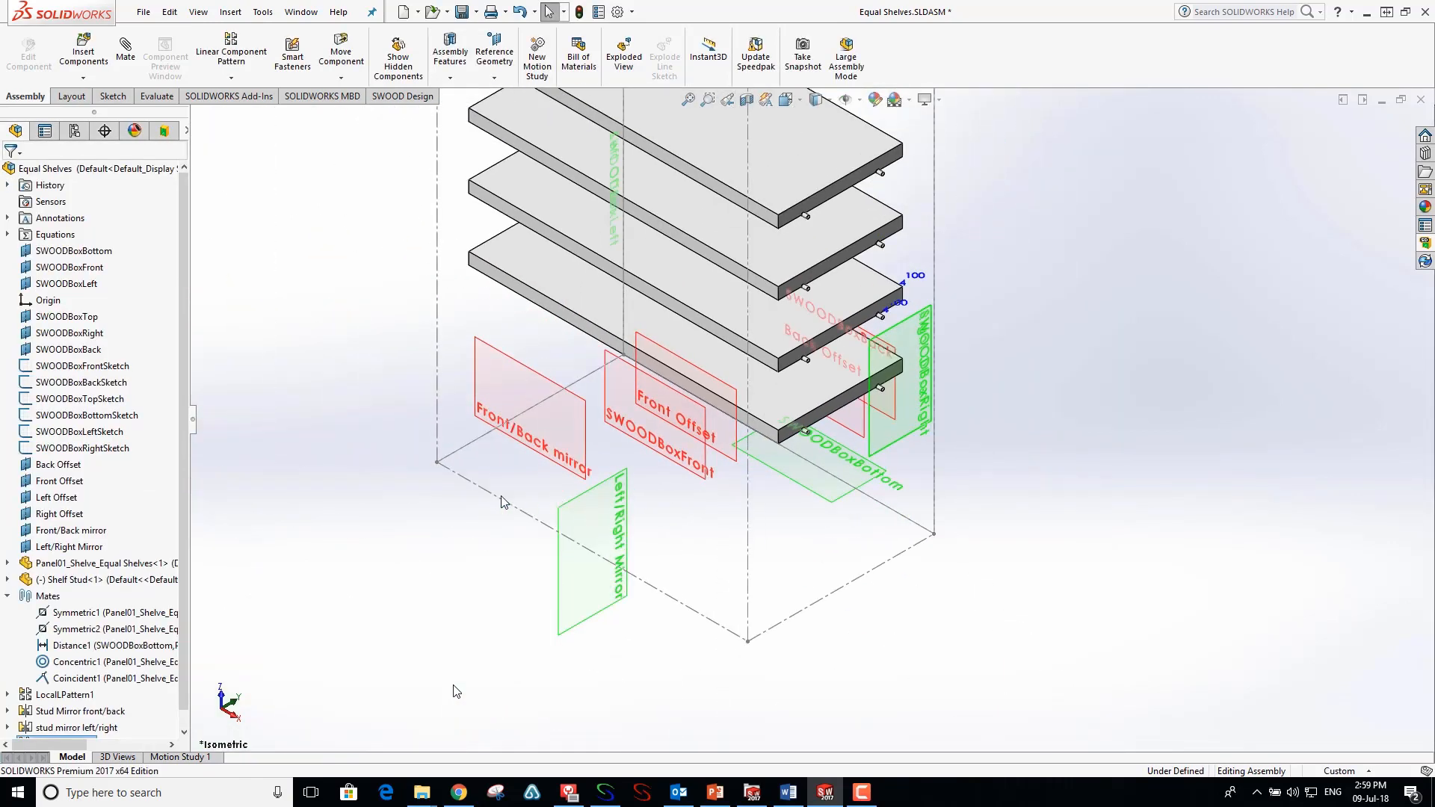
{"action": "left_click", "coordinate": [7, 598]}
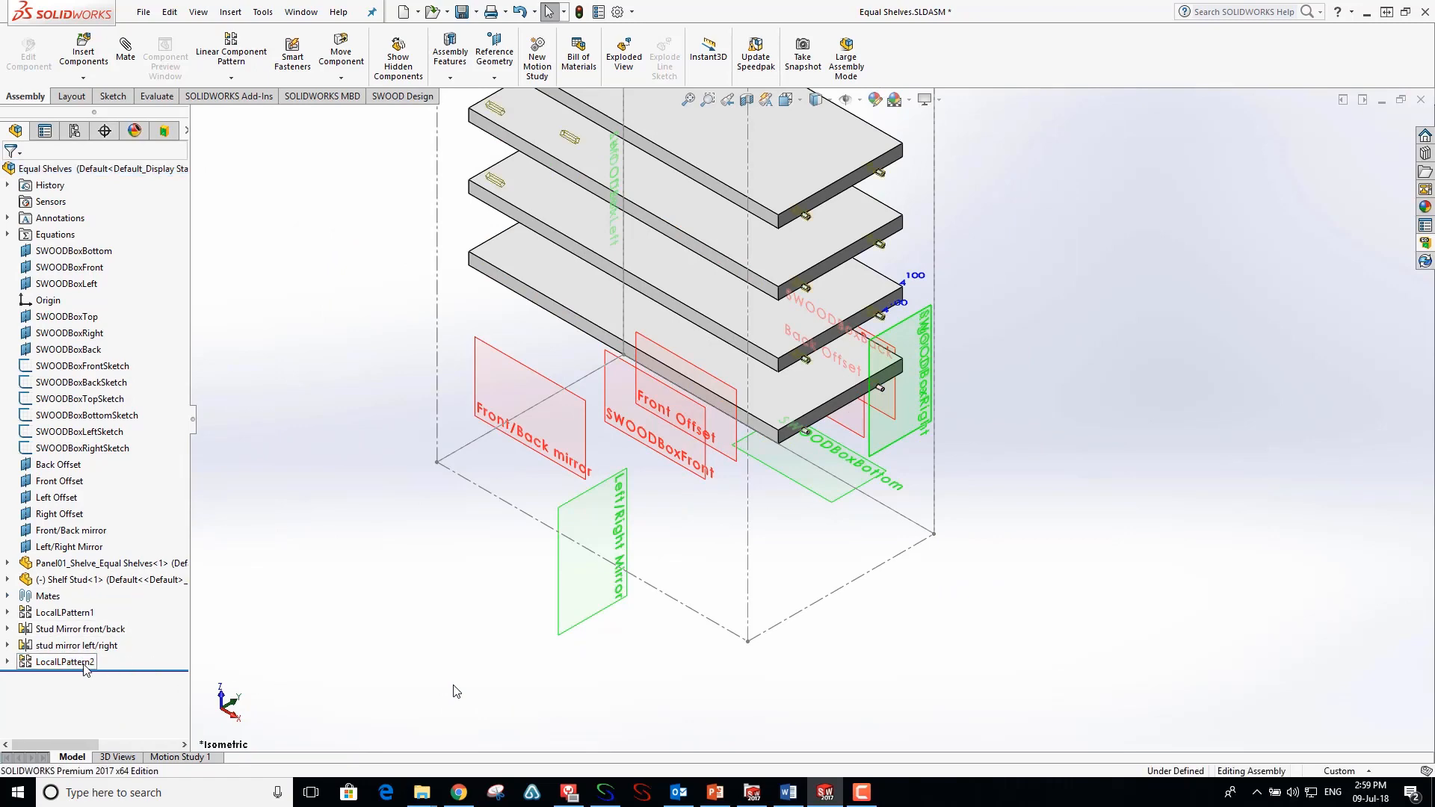
- Link the stud pattern's instance count to the shelf pattern's instance count with an equation
{"action": "left_click", "coordinate": [7, 662]}
{"action": "scroll", "coordinate": [894, 314], "scroll_direction": "down", "scroll_amount": 5}
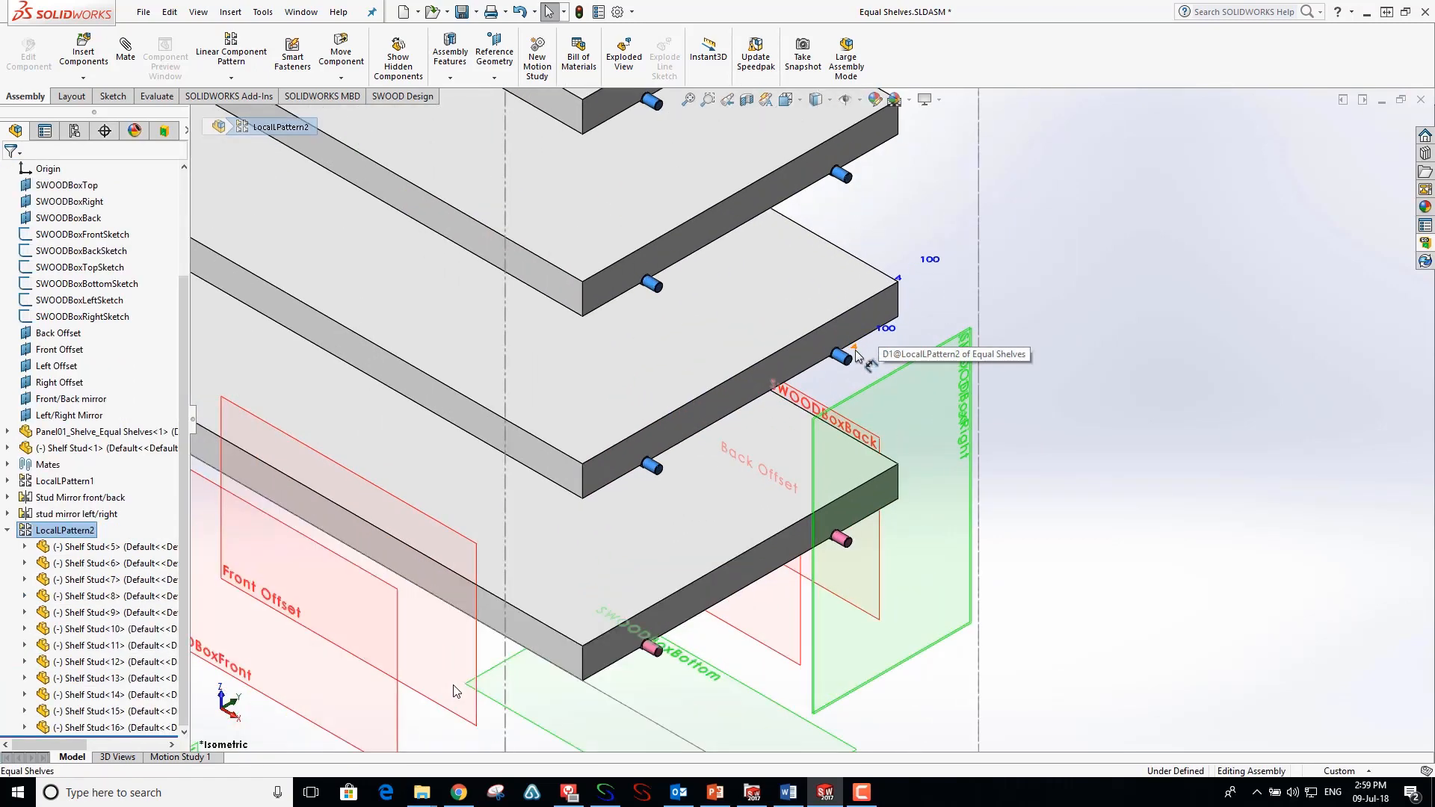
{"action": "left_click", "coordinate": [855, 353]}
{"action": "double_click", "coordinate": [855, 353]}
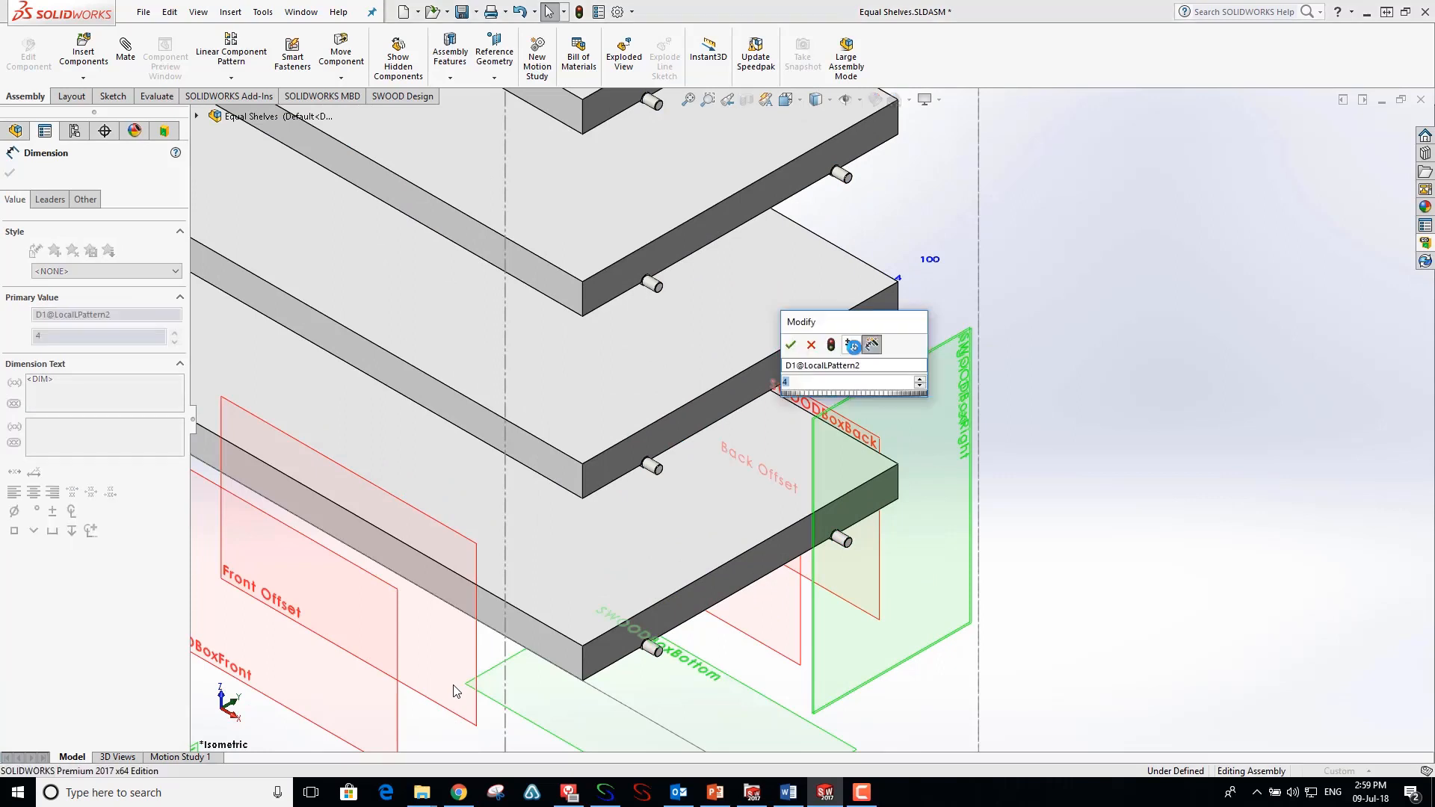
{"action": "type", "text": "="}
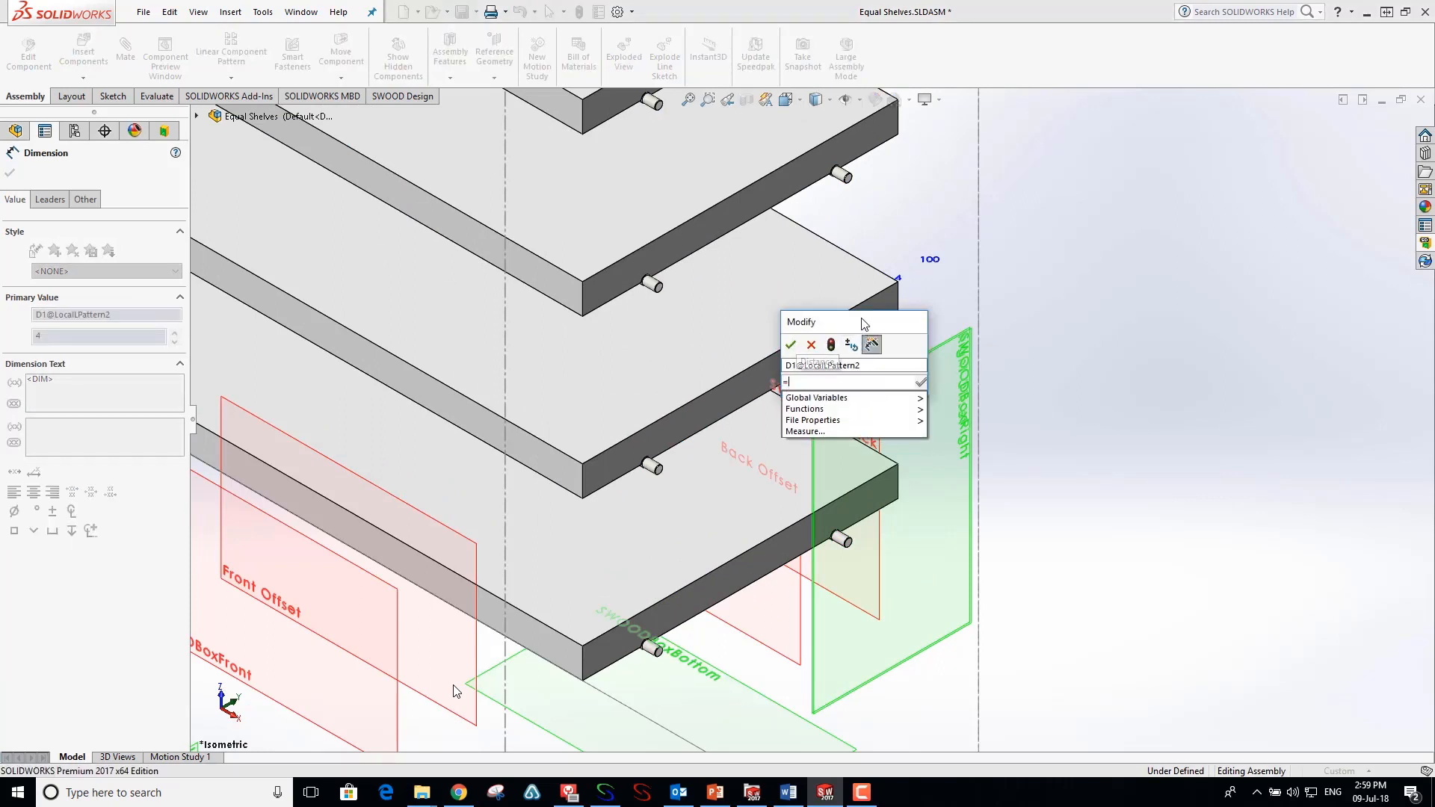
{"action": "left_click_drag", "start_coordinate": [860, 321], "coordinate": [881, 376]}
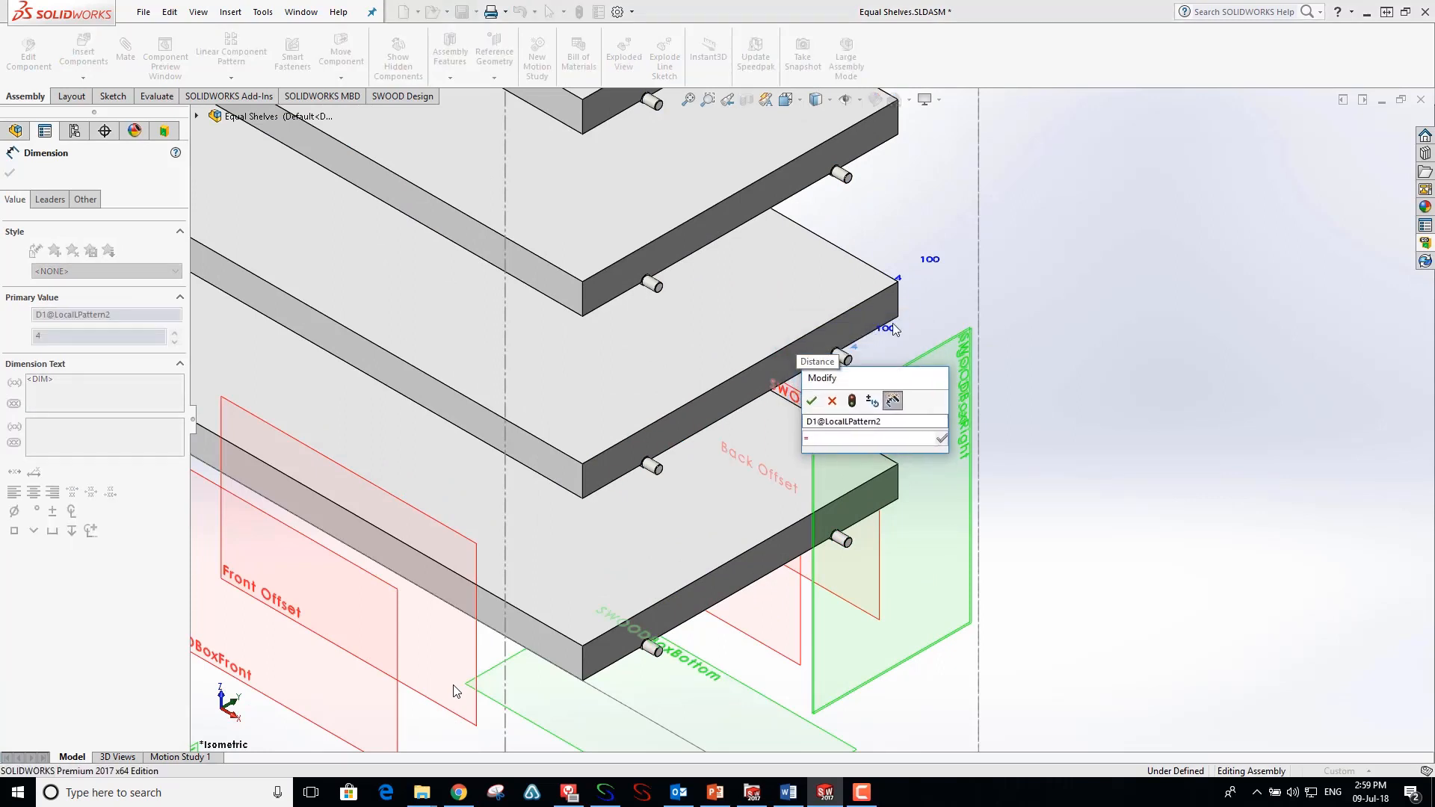
{"action": "left_click", "coordinate": [902, 281]}
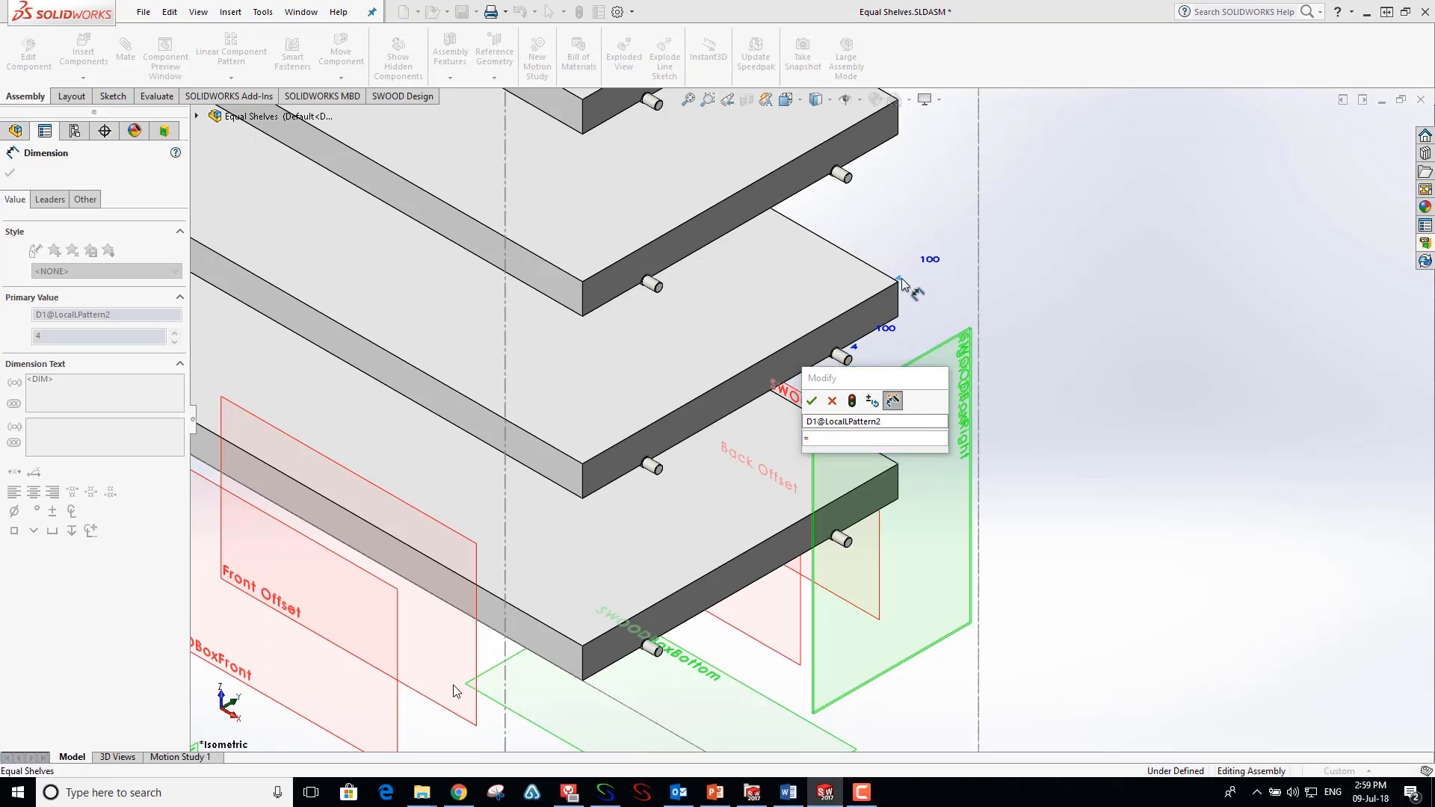
{"action": "left_click", "coordinate": [812, 401]}
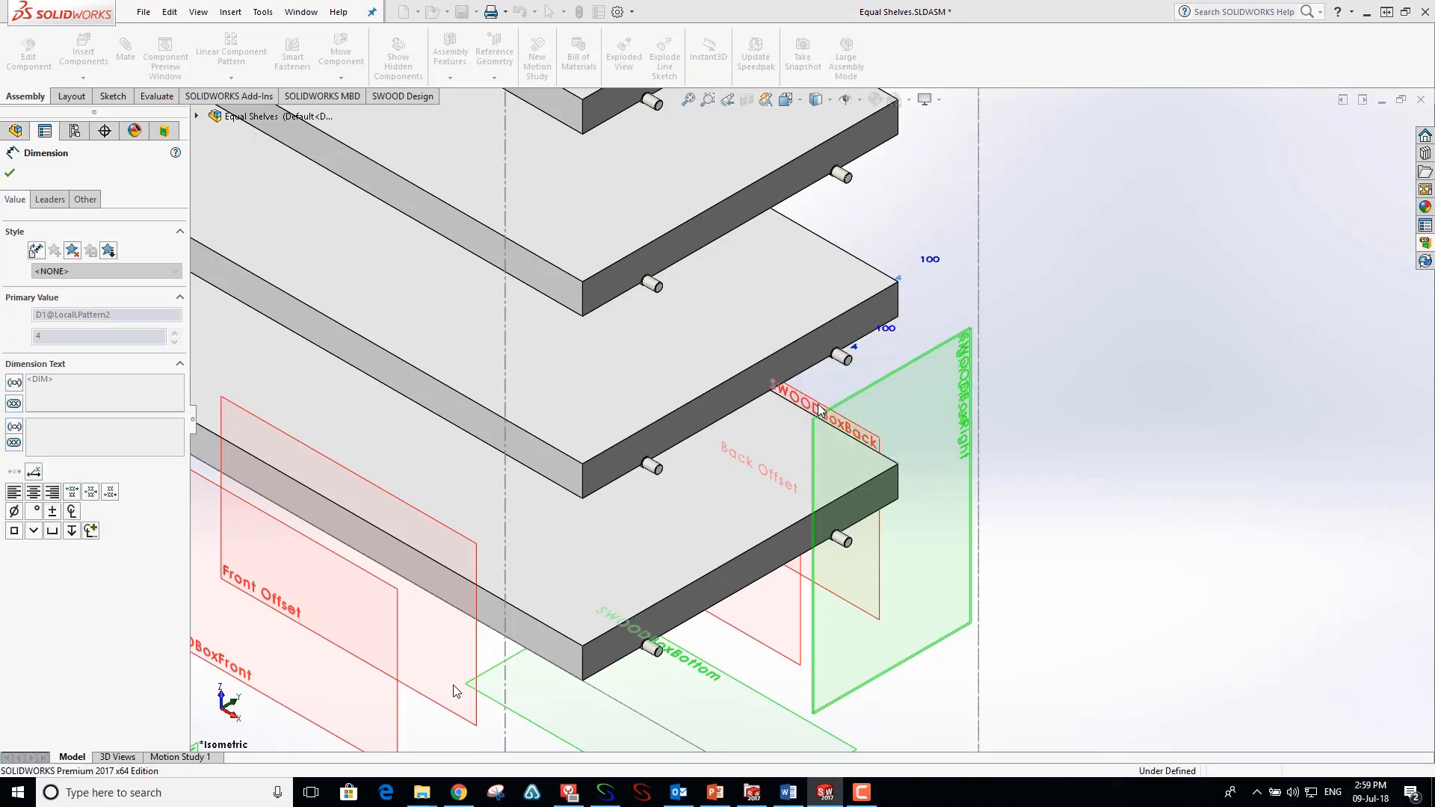
- Set the stud pattern's spacing equal to the shelf pattern's spacing, "D3@LocalLPattern1", and rebuild the assembly
{"action": "double_click", "coordinate": [888, 332]}
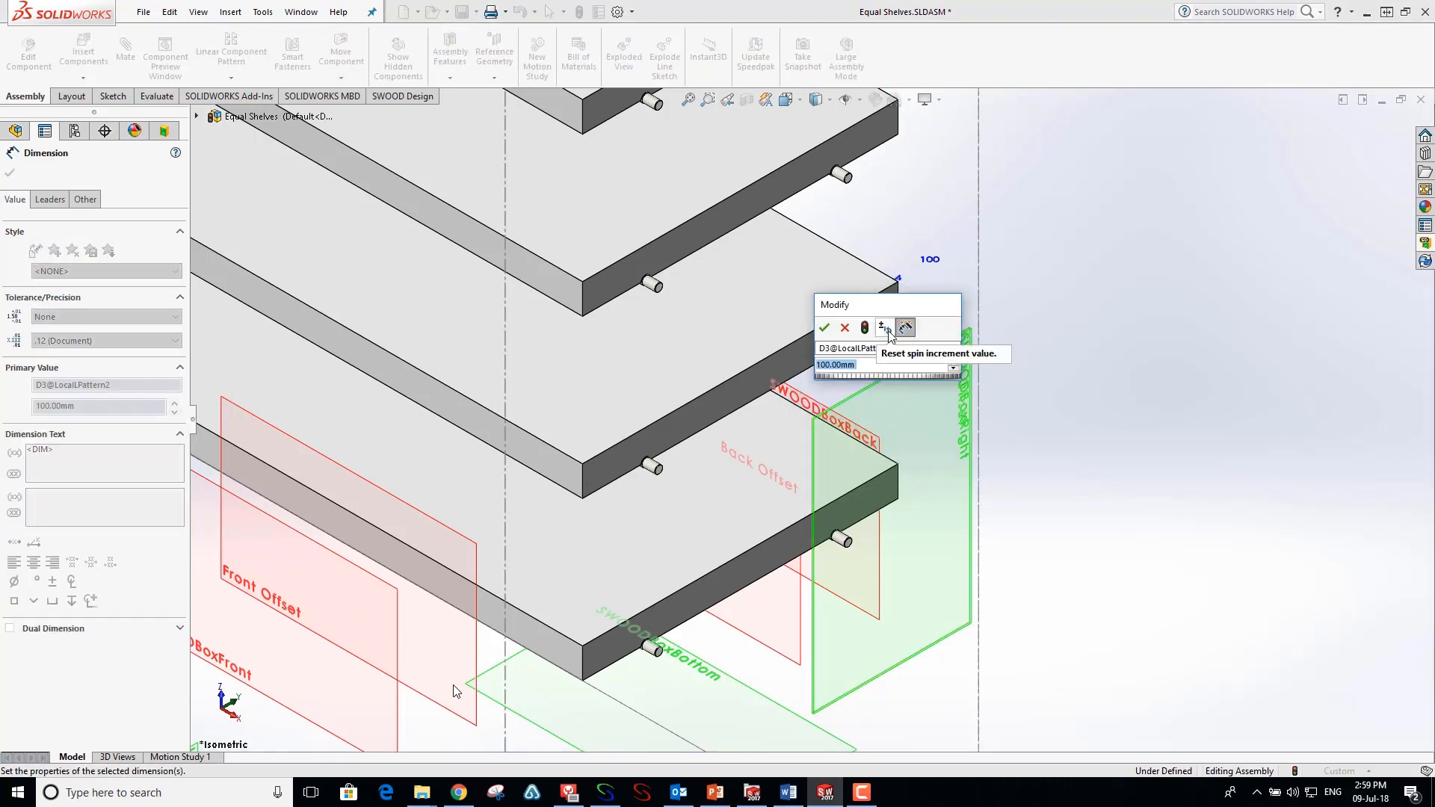
{"action": "type", "text": "="}
{"action": "left_click", "coordinate": [929, 259]}
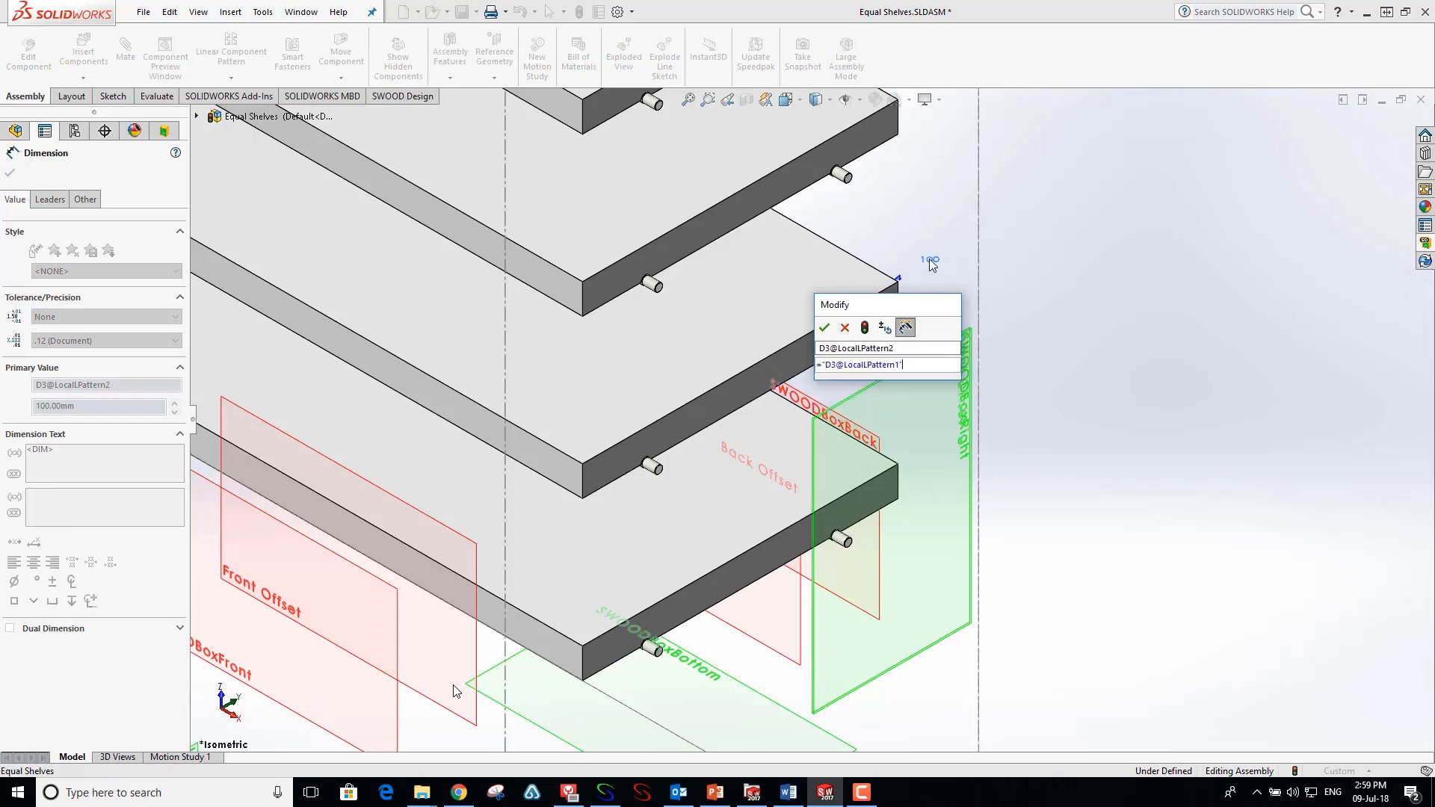
{"action": "left_click", "coordinate": [824, 327]}
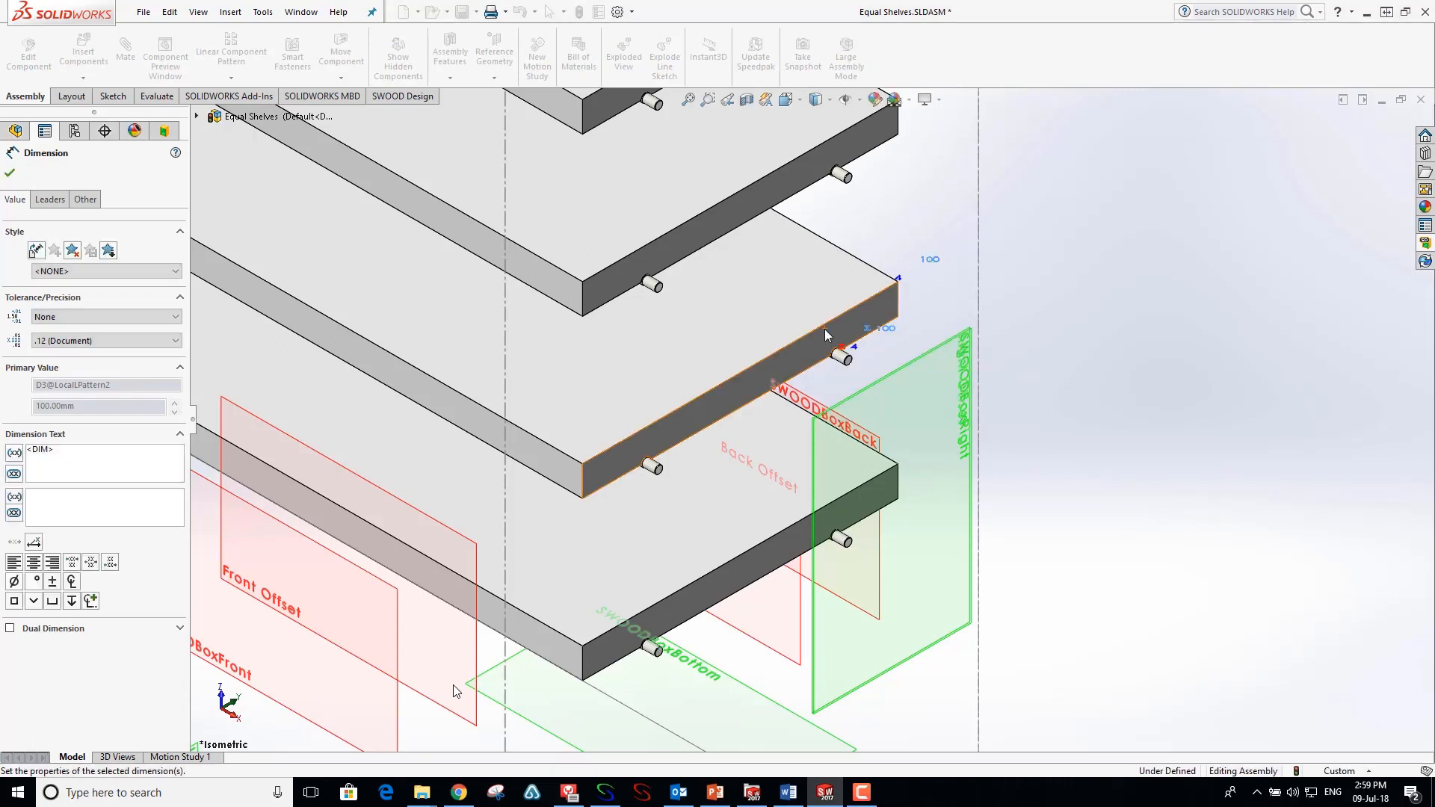
{"action": "left_click", "coordinate": [11, 173]}
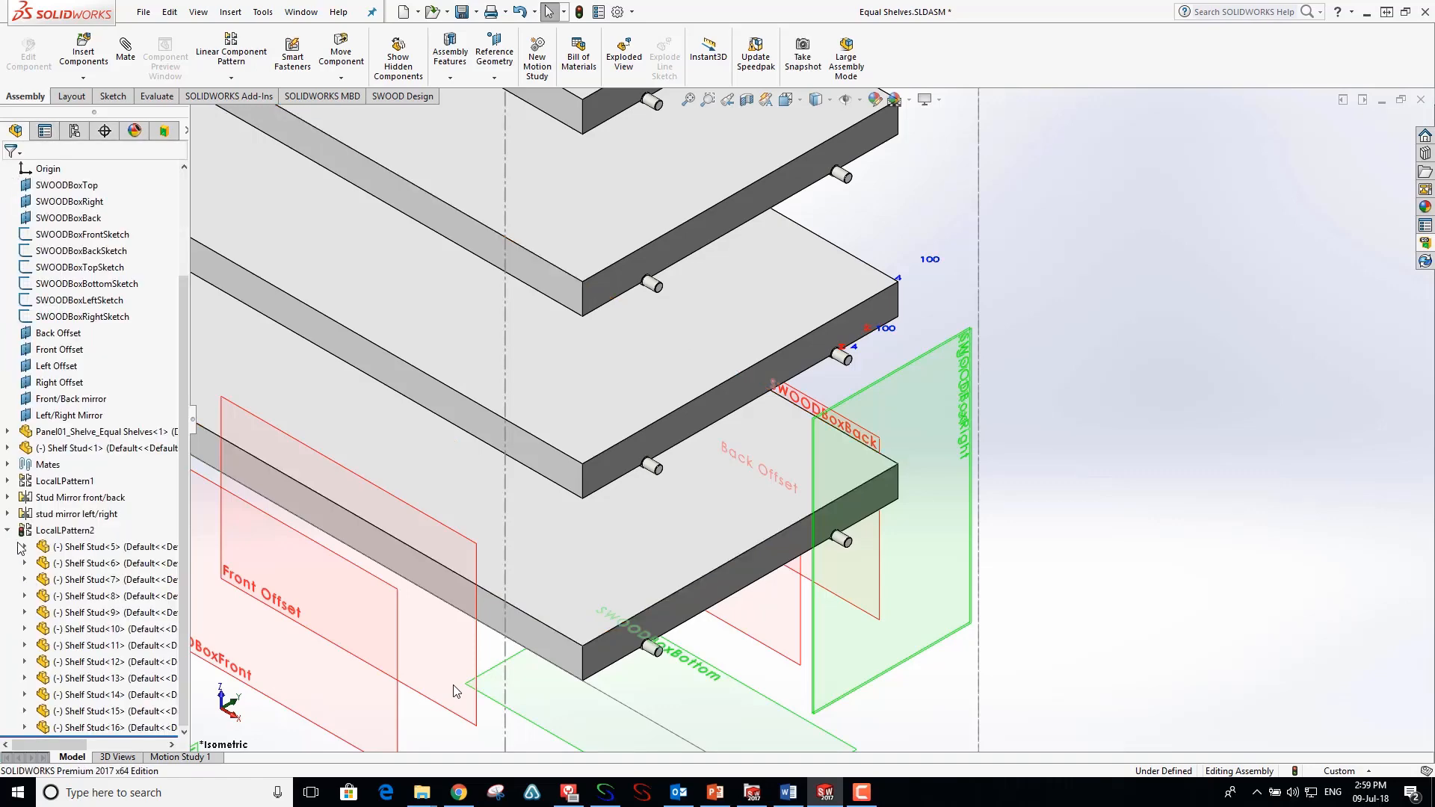
{"action": "left_click", "coordinate": [583, 12]}
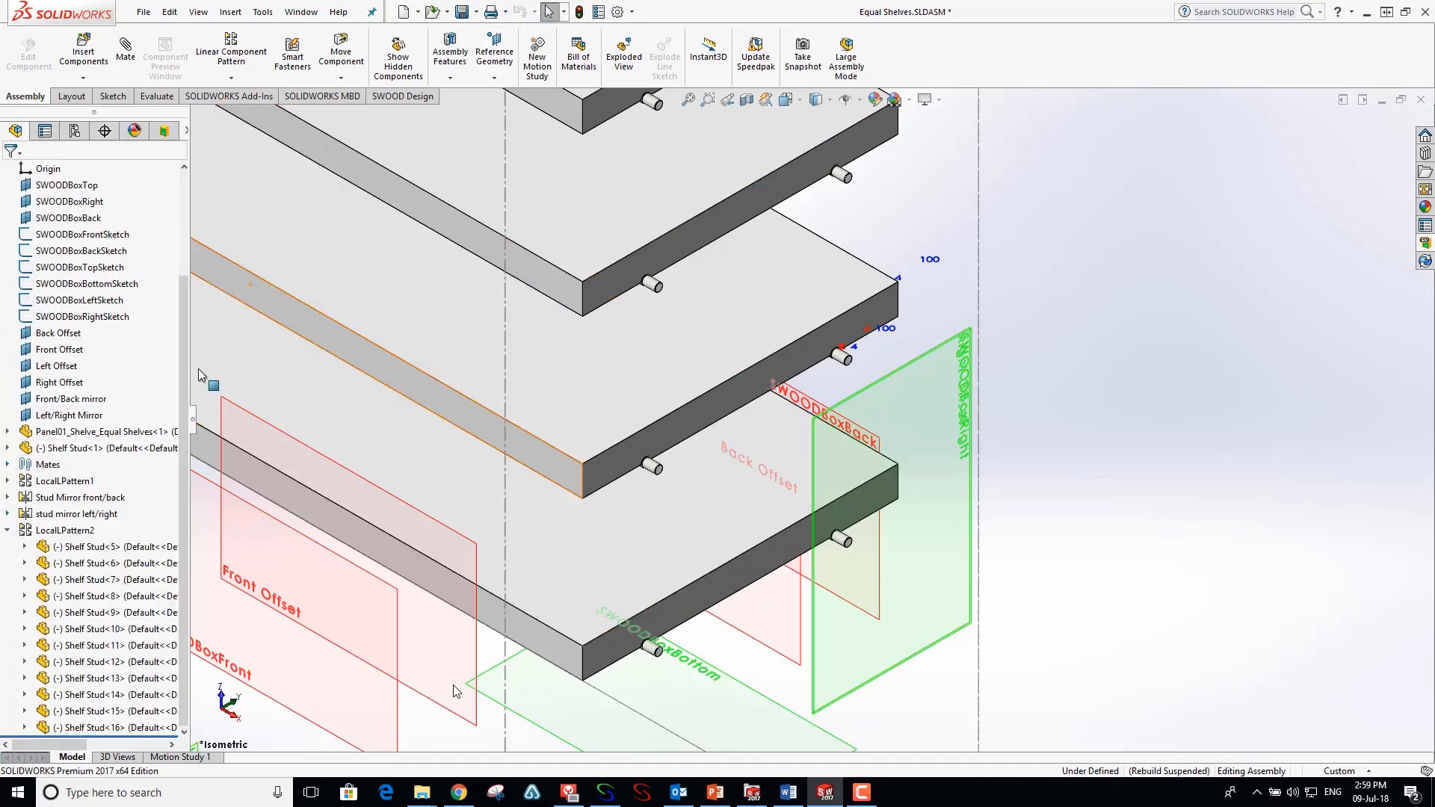
- Rename the linear pattern of the studs as "stud vertical"
{"action": "left_click", "coordinate": [66, 531]}
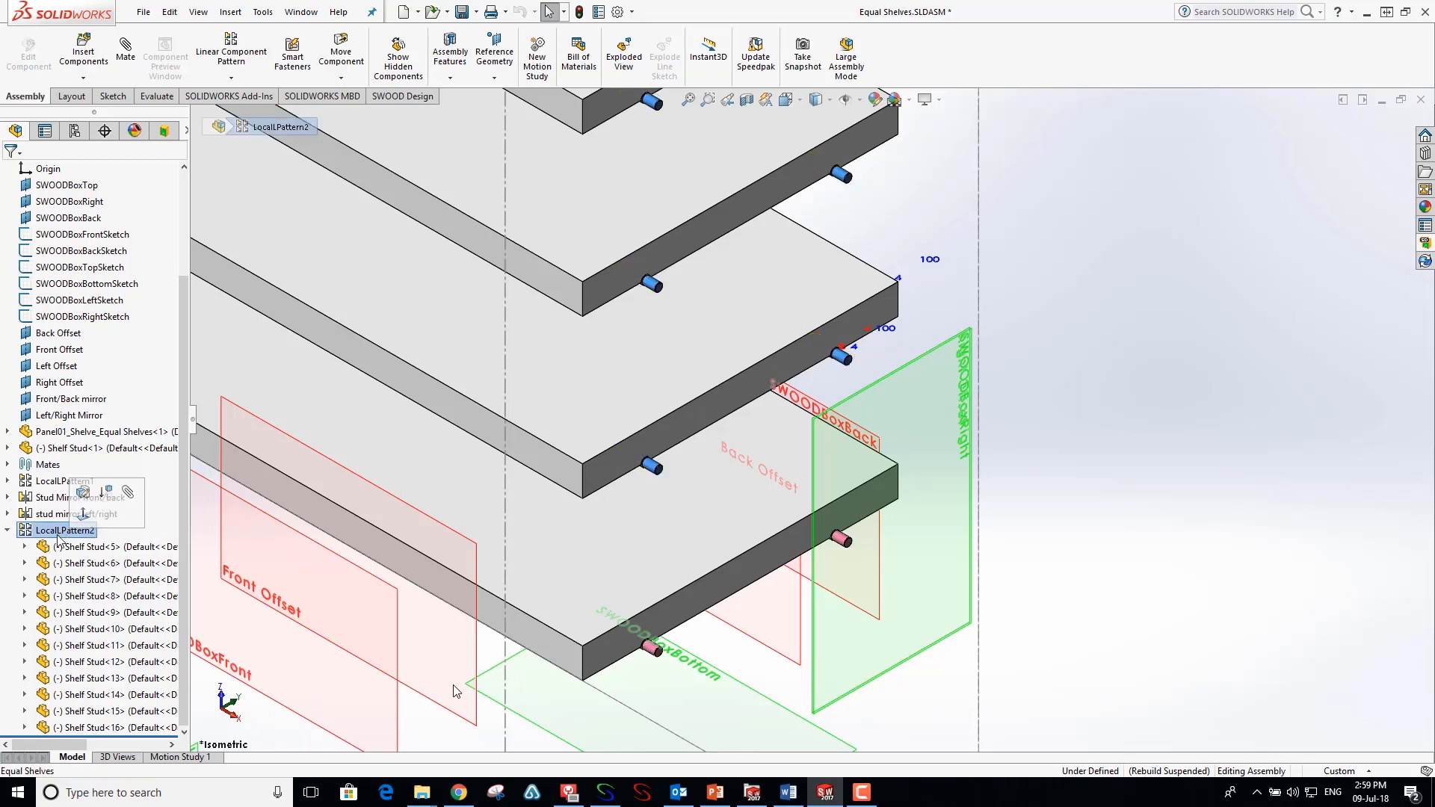
{"action": "left_click", "coordinate": [60, 532]}
{"action": "type", "text": "stud vertical"}
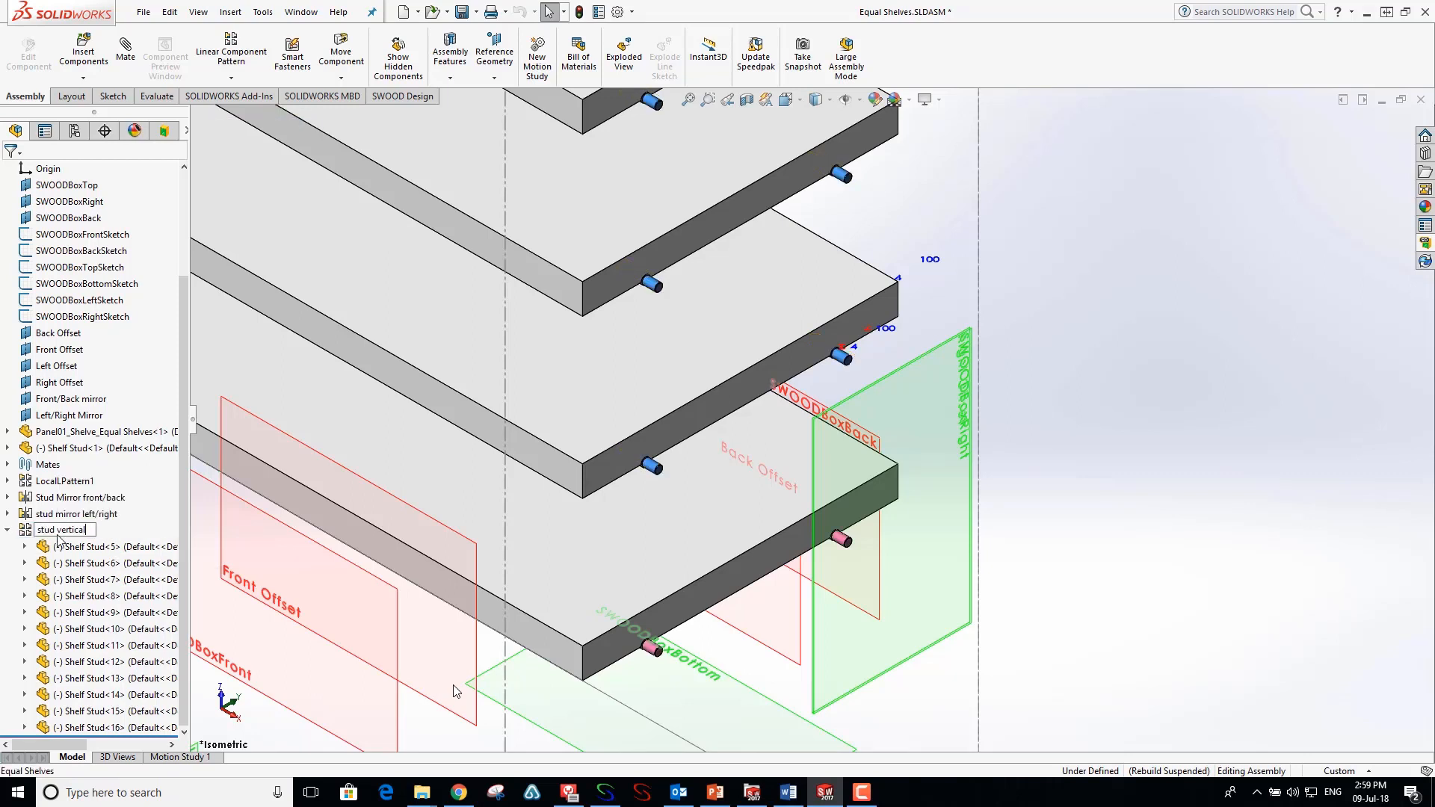
{"action": "key", "text": "Return"}
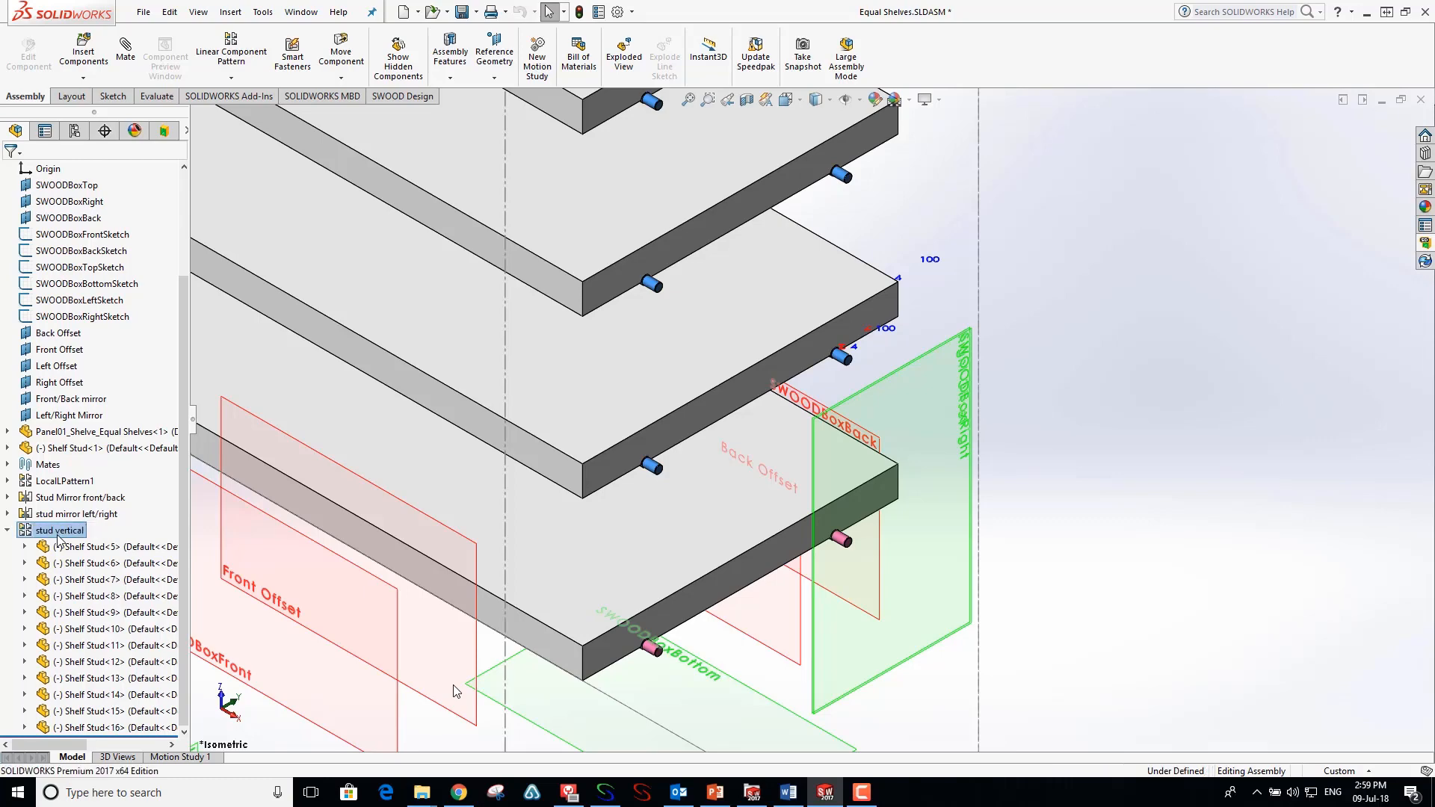
- Rename the linear pattern of the shelves as "shelf pattern"
{"action": "left_click", "coordinate": [45, 486]}
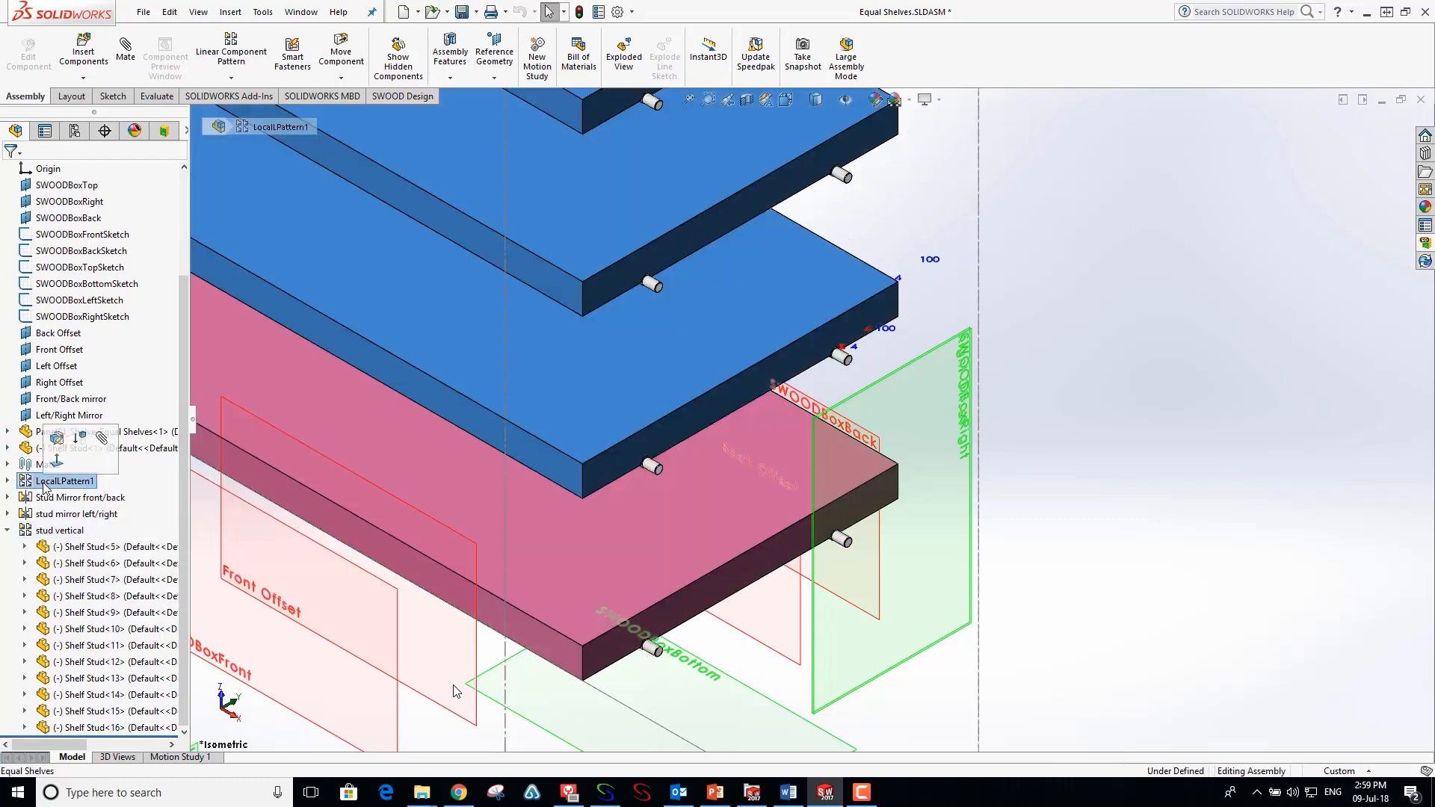
{"action": "left_click", "coordinate": [45, 486]}
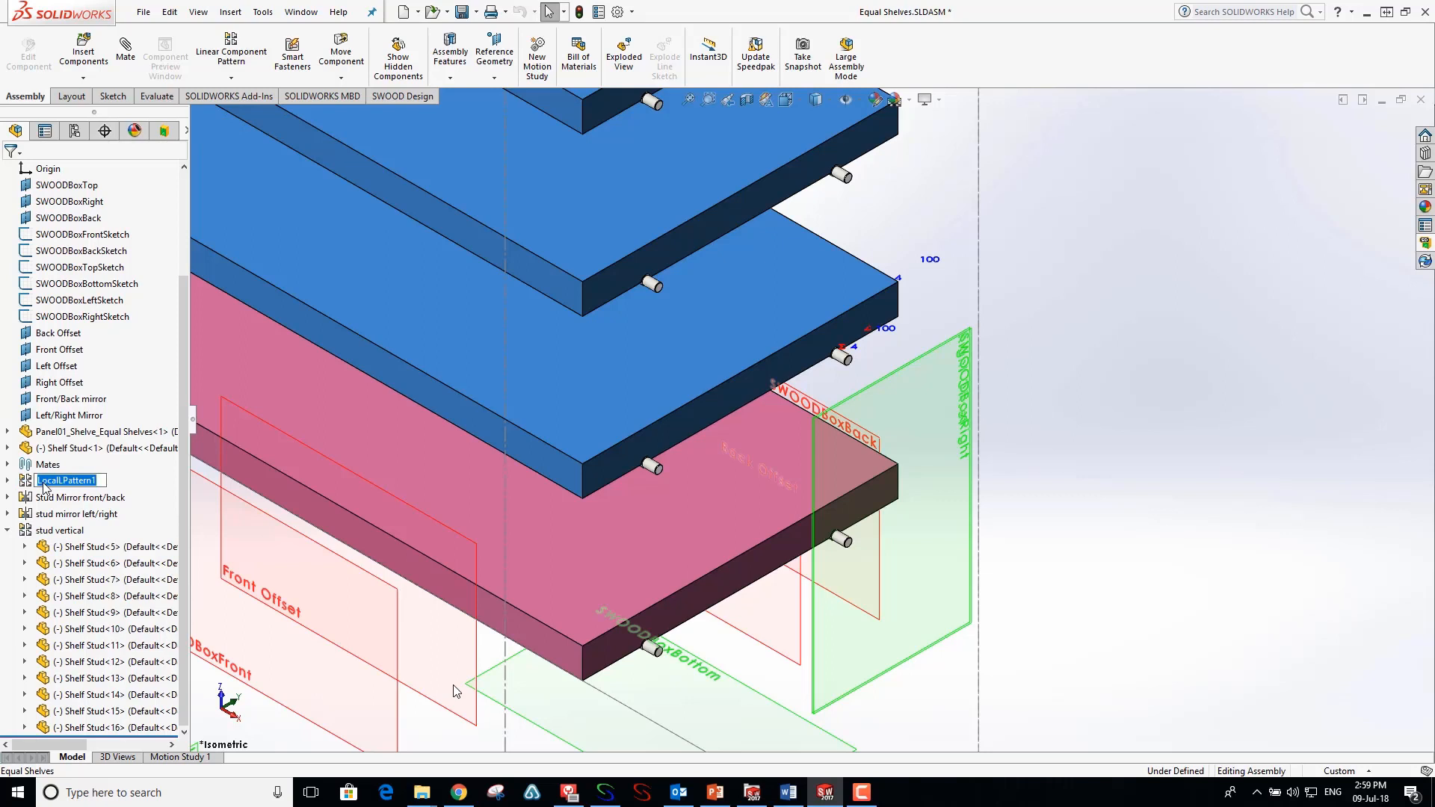
{"action": "type", "text": "stu"}
{"action": "type", "text": "lf patte"}
{"action": "key", "text": "Return"}
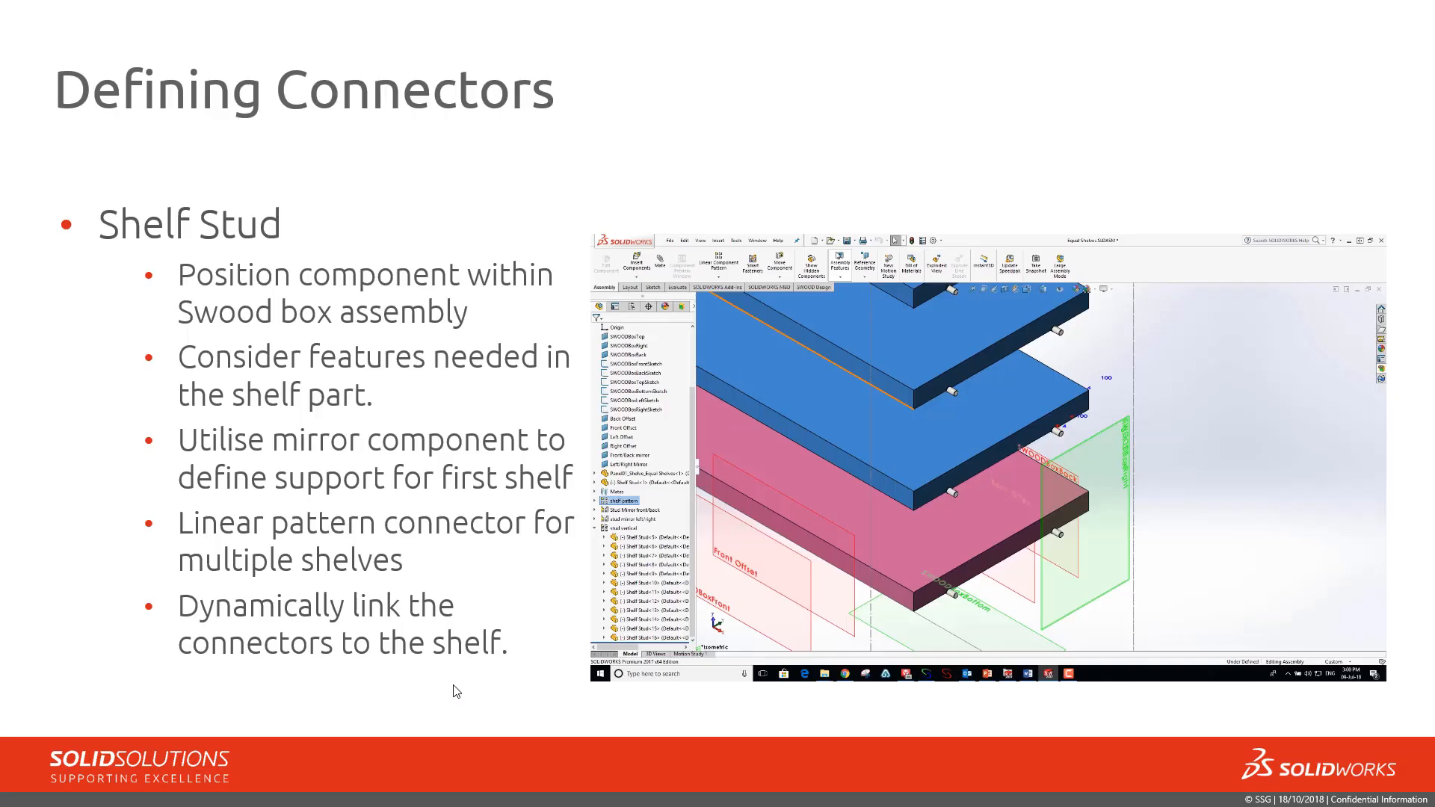
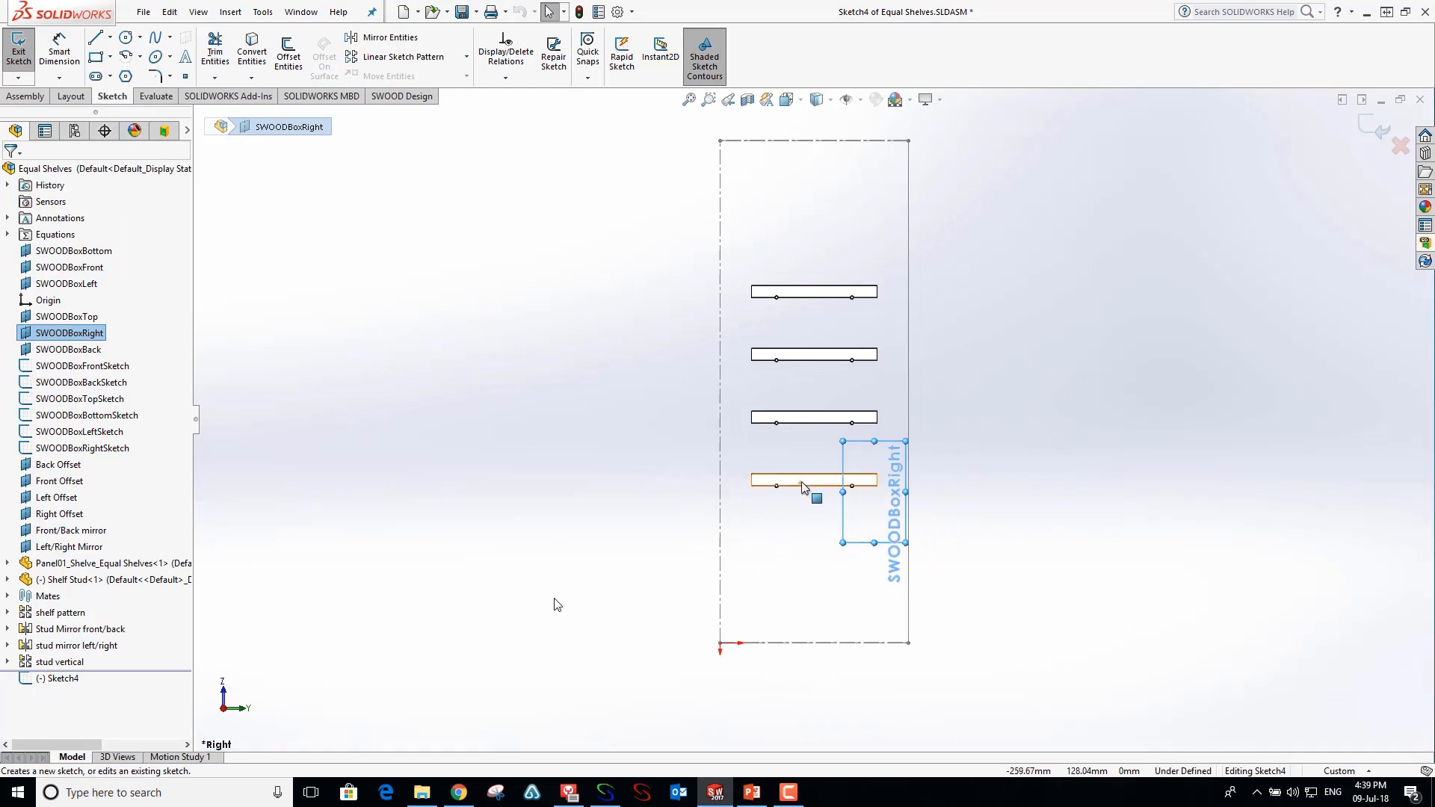
- Place two sketch points on the SWOODBoxRight plane at the centres of the lowest shelf's front and back studs
{"action": "scroll", "coordinate": [785, 414], "scroll_direction": "down", "scroll_amount": 3}
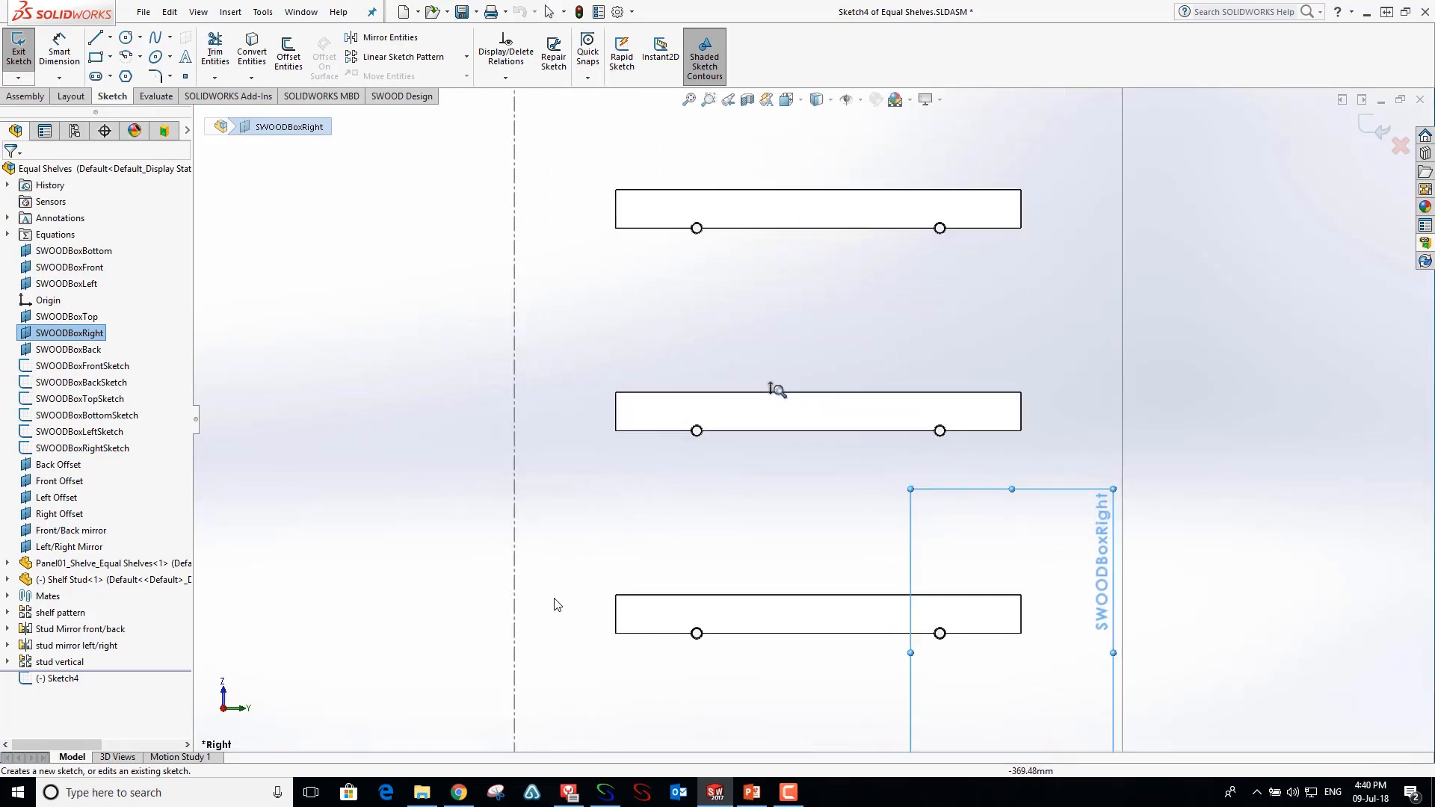
{"action": "left_click", "coordinate": [185, 75]}
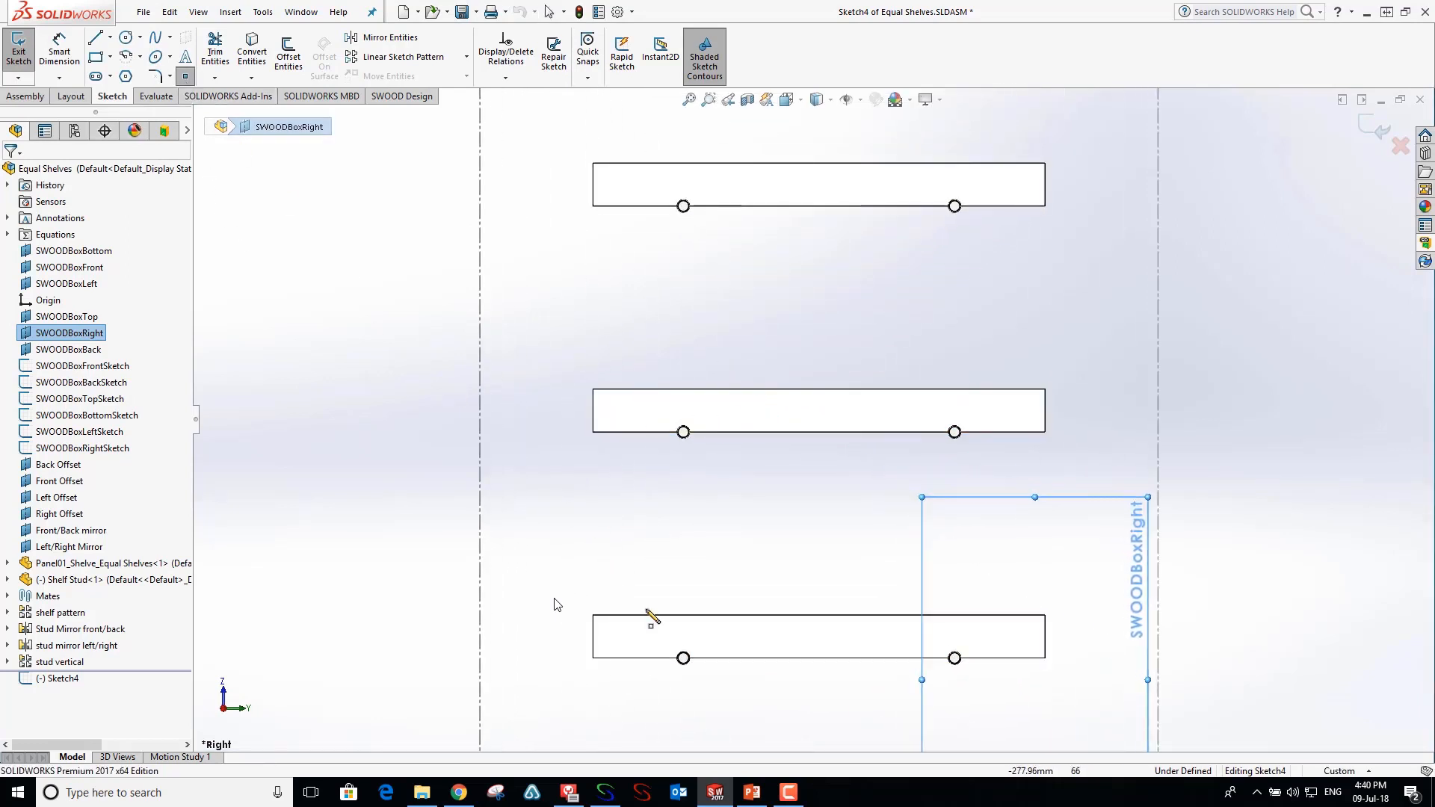
{"action": "left_click", "coordinate": [683, 657]}
{"action": "left_click", "coordinate": [954, 657]}
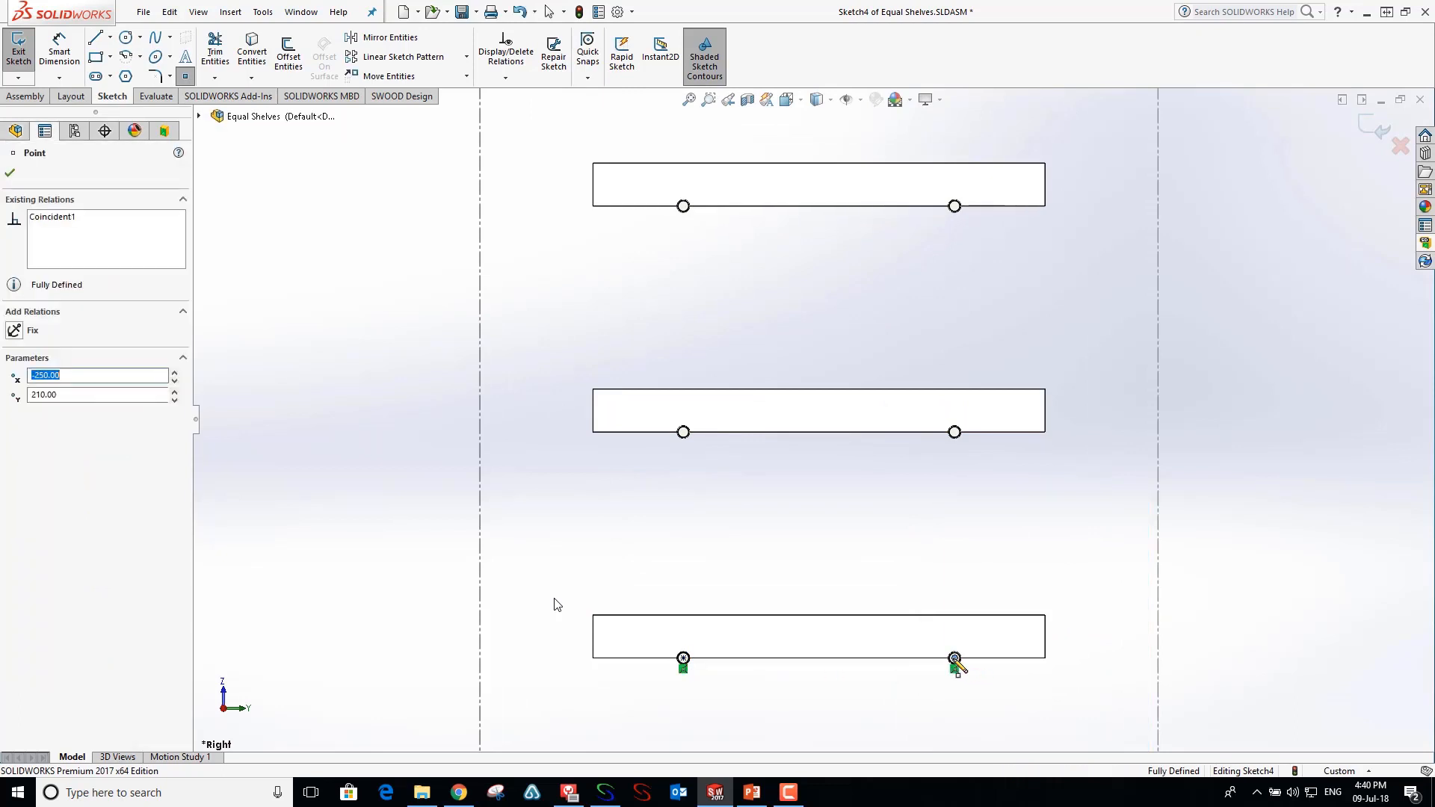
{"action": "left_click", "coordinate": [9, 173]}
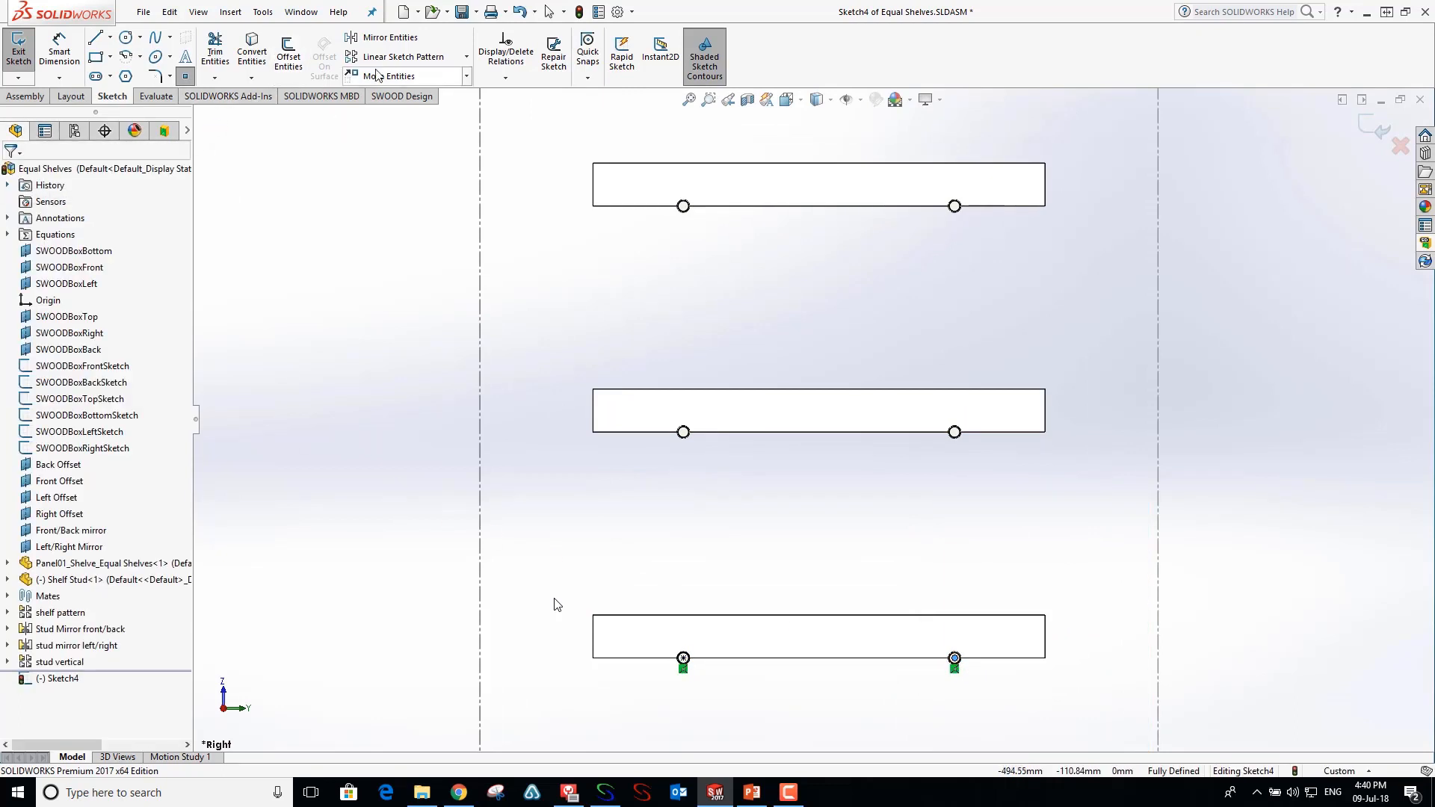
- Create a linear sketch pattern of both points, running upward with 4 instances at 100 mm spacing
{"action": "left_click", "coordinate": [392, 59]}
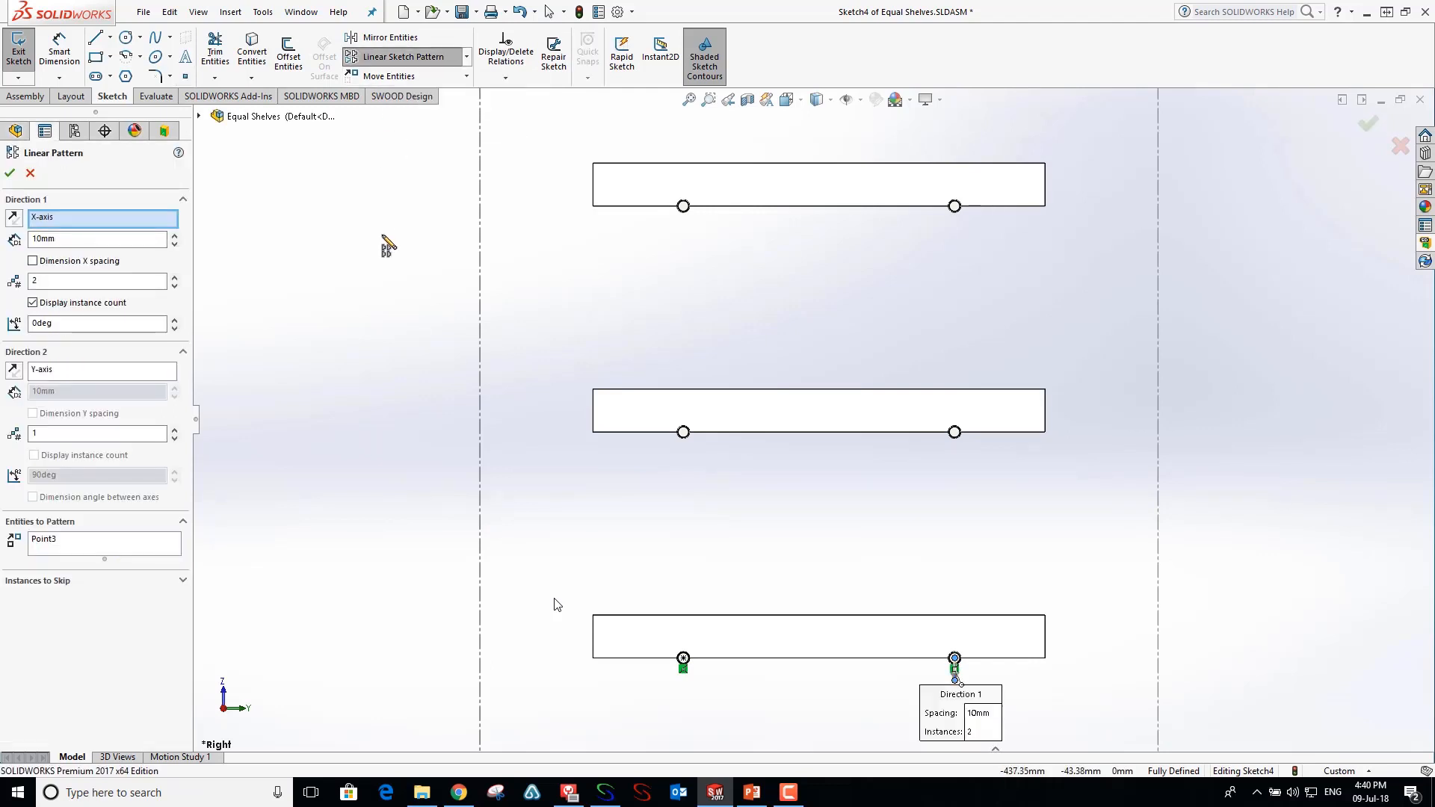
{"action": "left_click", "coordinate": [140, 548]}
{"action": "left_click", "coordinate": [683, 657]}
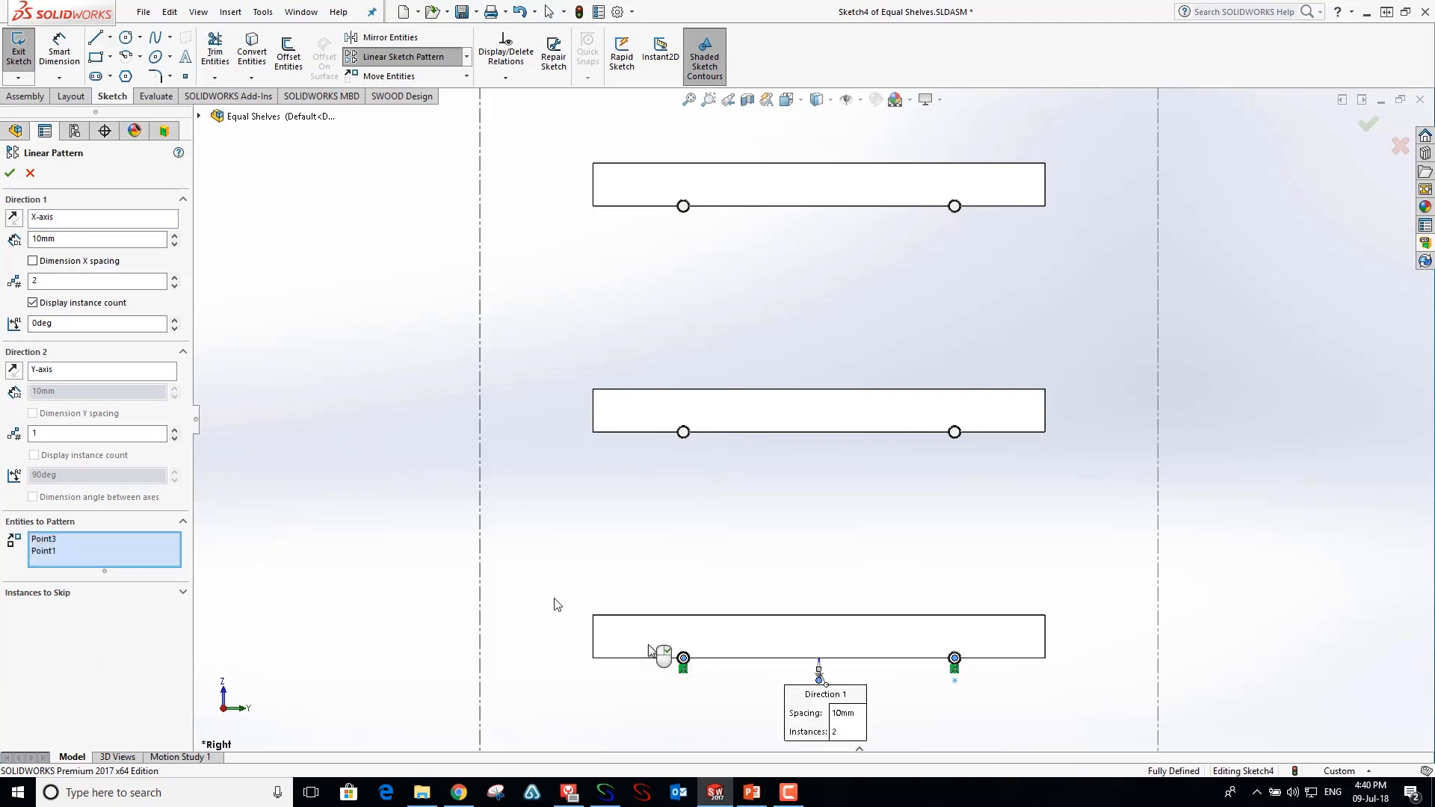
{"action": "double_click", "coordinate": [47, 283]}
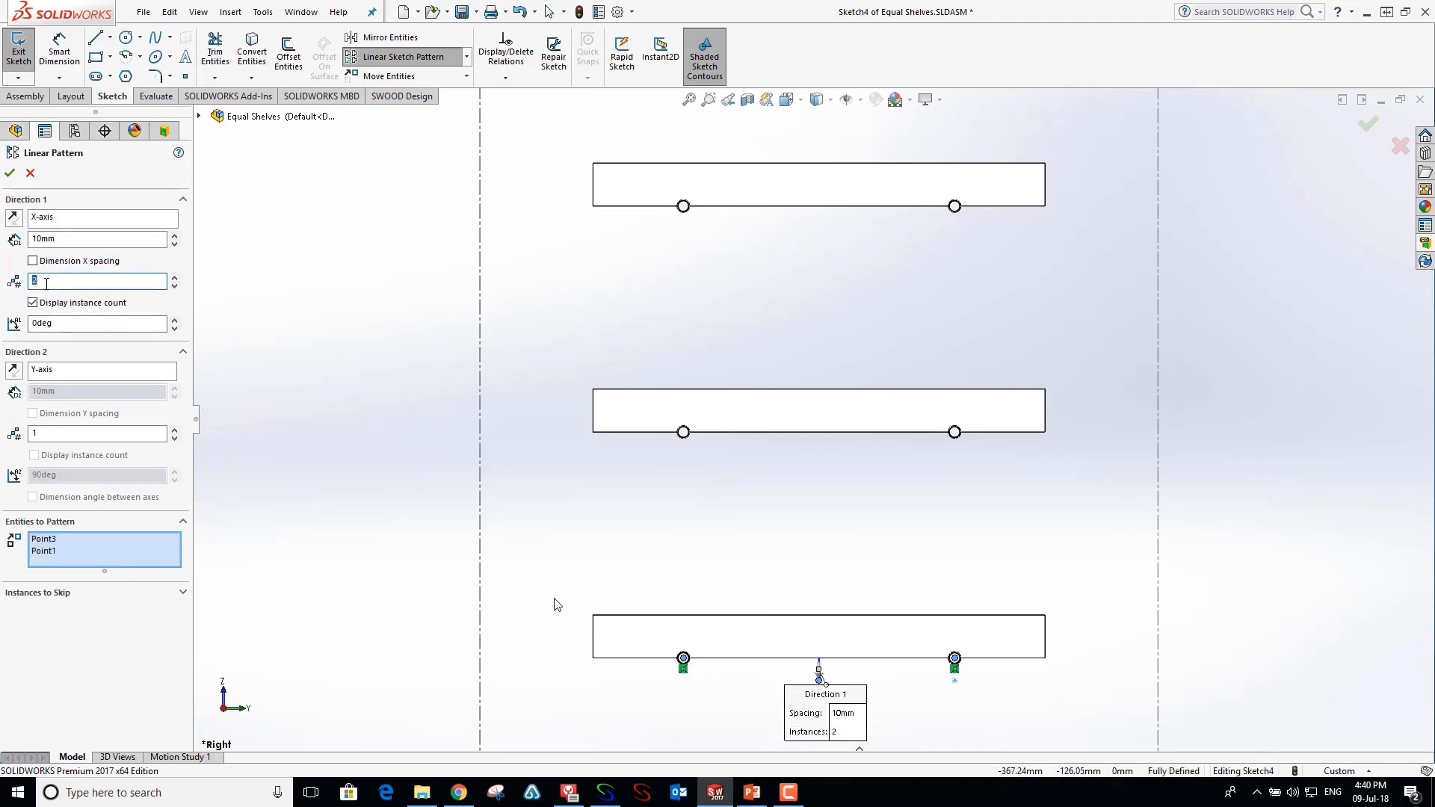
{"action": "type", "text": "4"}
{"action": "double_click", "coordinate": [104, 237]}
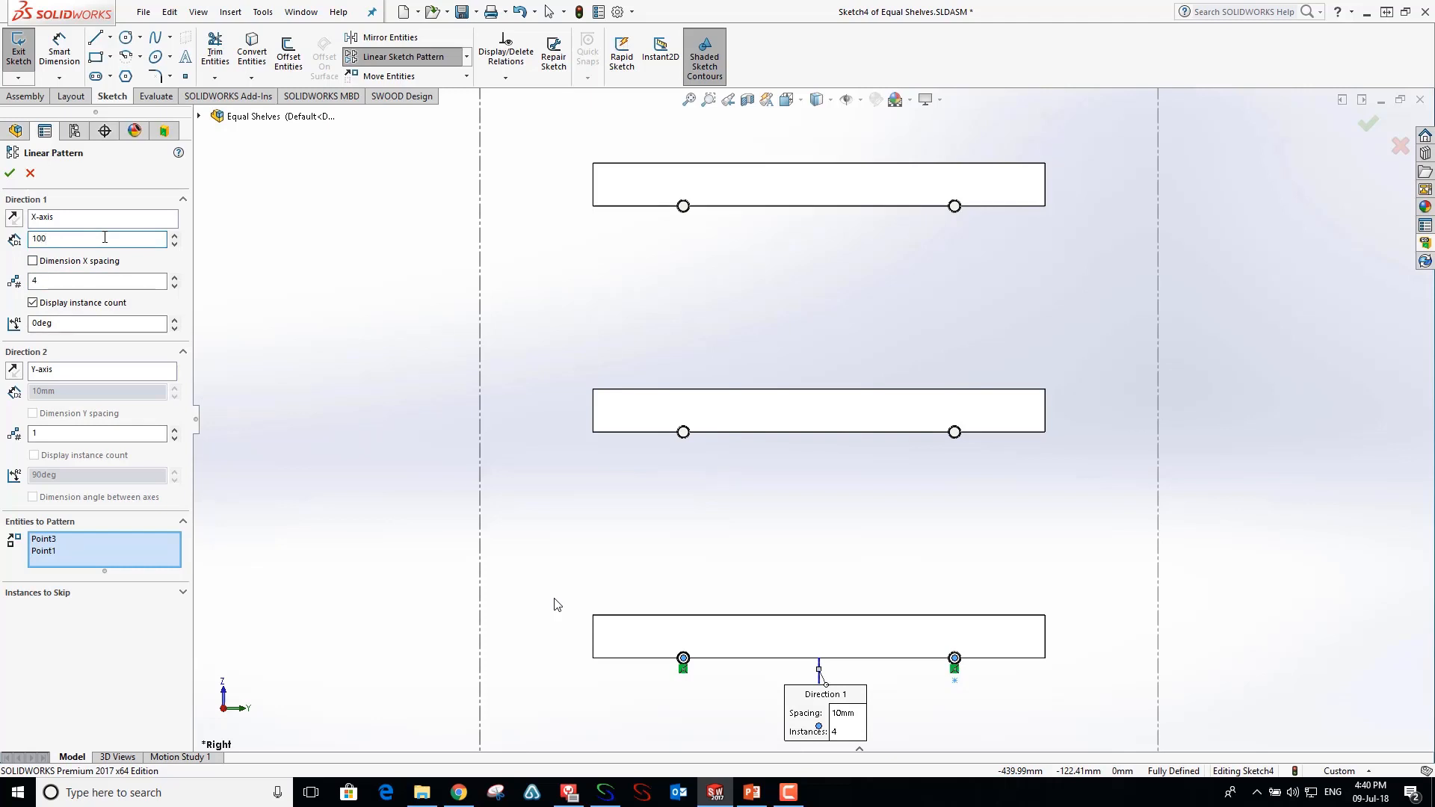
{"action": "left_click", "coordinate": [12, 222]}
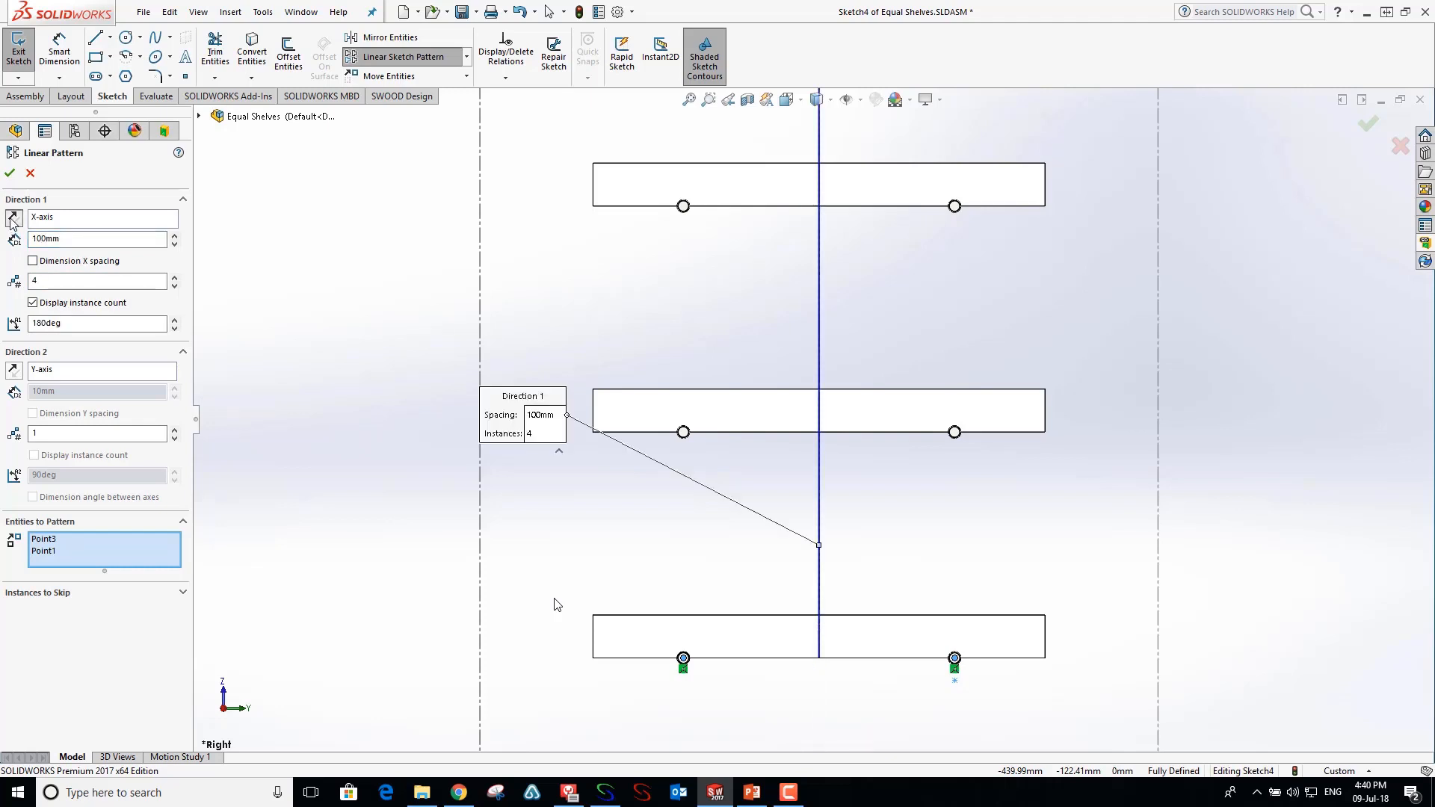
{"action": "left_click", "coordinate": [11, 222]}
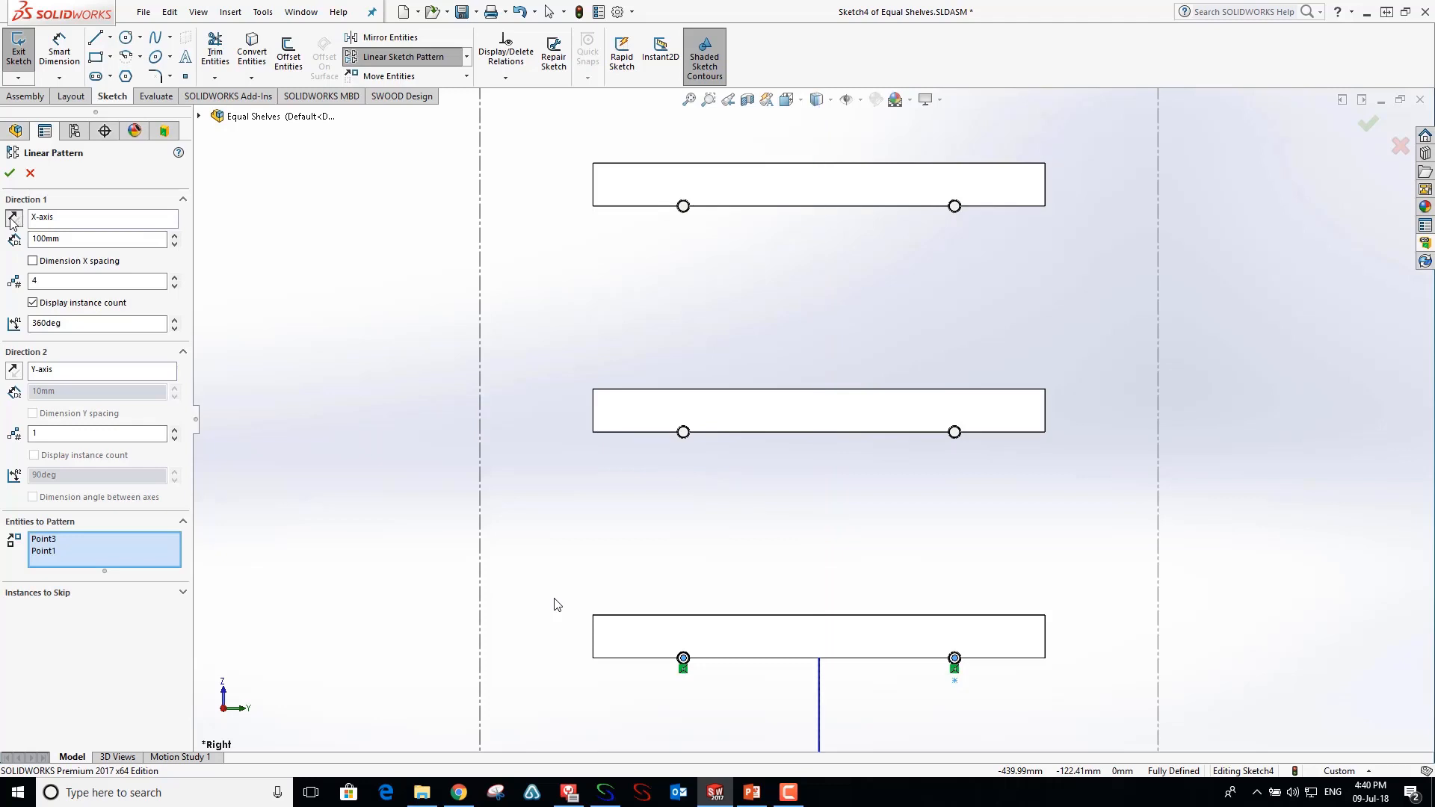
{"action": "left_click", "coordinate": [12, 222]}
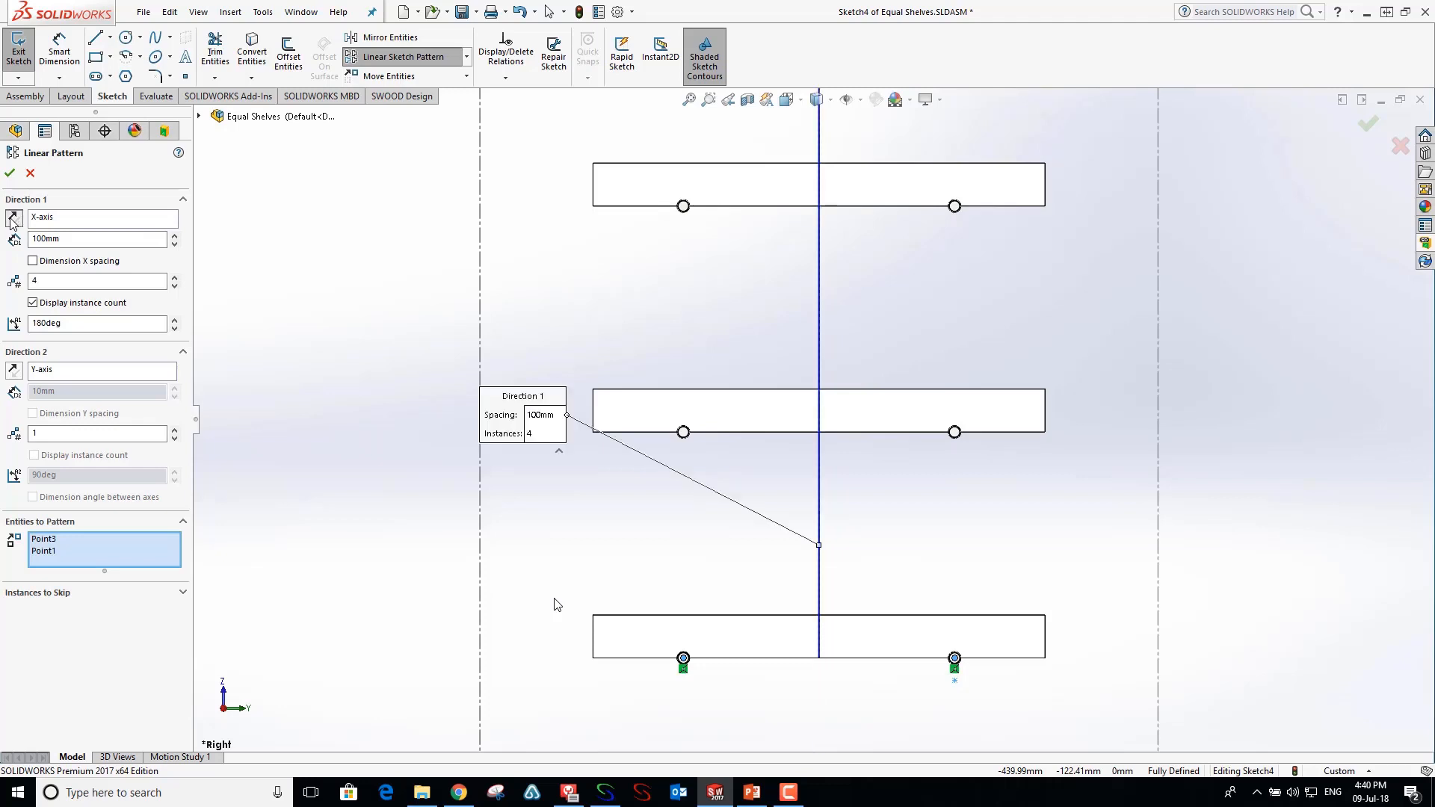
{"action": "left_click", "coordinate": [9, 176]}
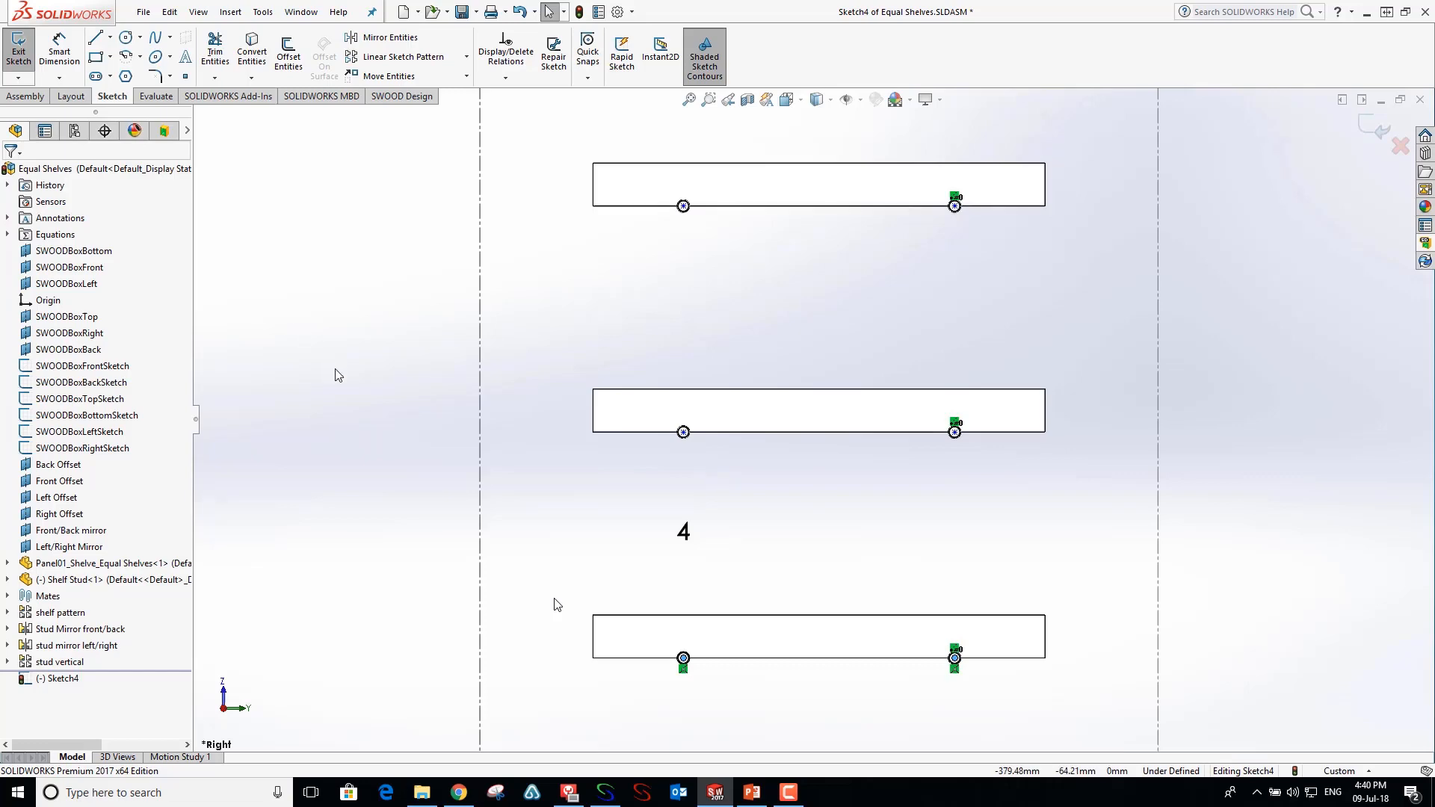
- Dimension the vertical distance between the lowest front connector point and the patterned point directly above it
{"action": "key", "text": "ctrl+7"}
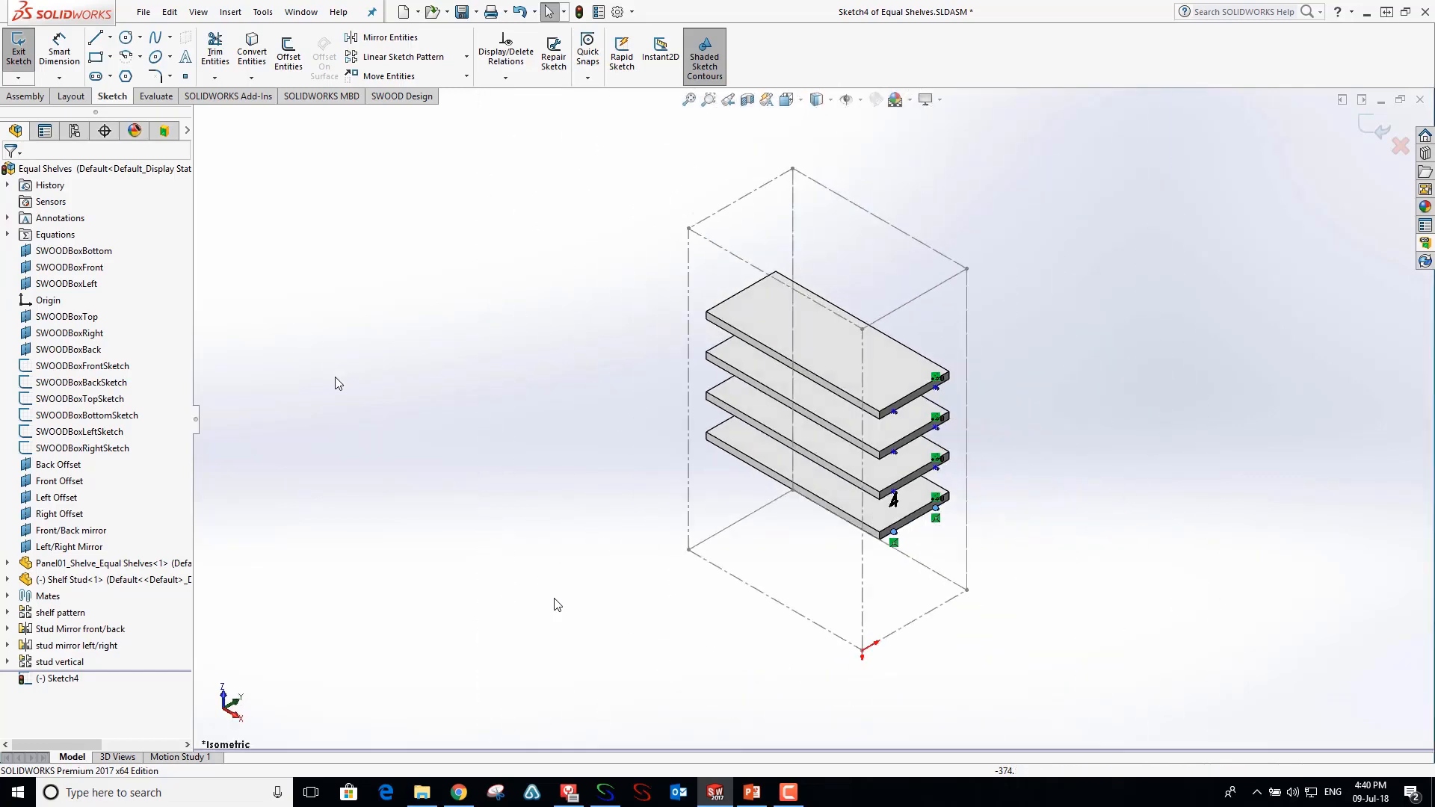
{"action": "scroll", "coordinate": [926, 497], "scroll_direction": "down", "scroll_amount": 10}
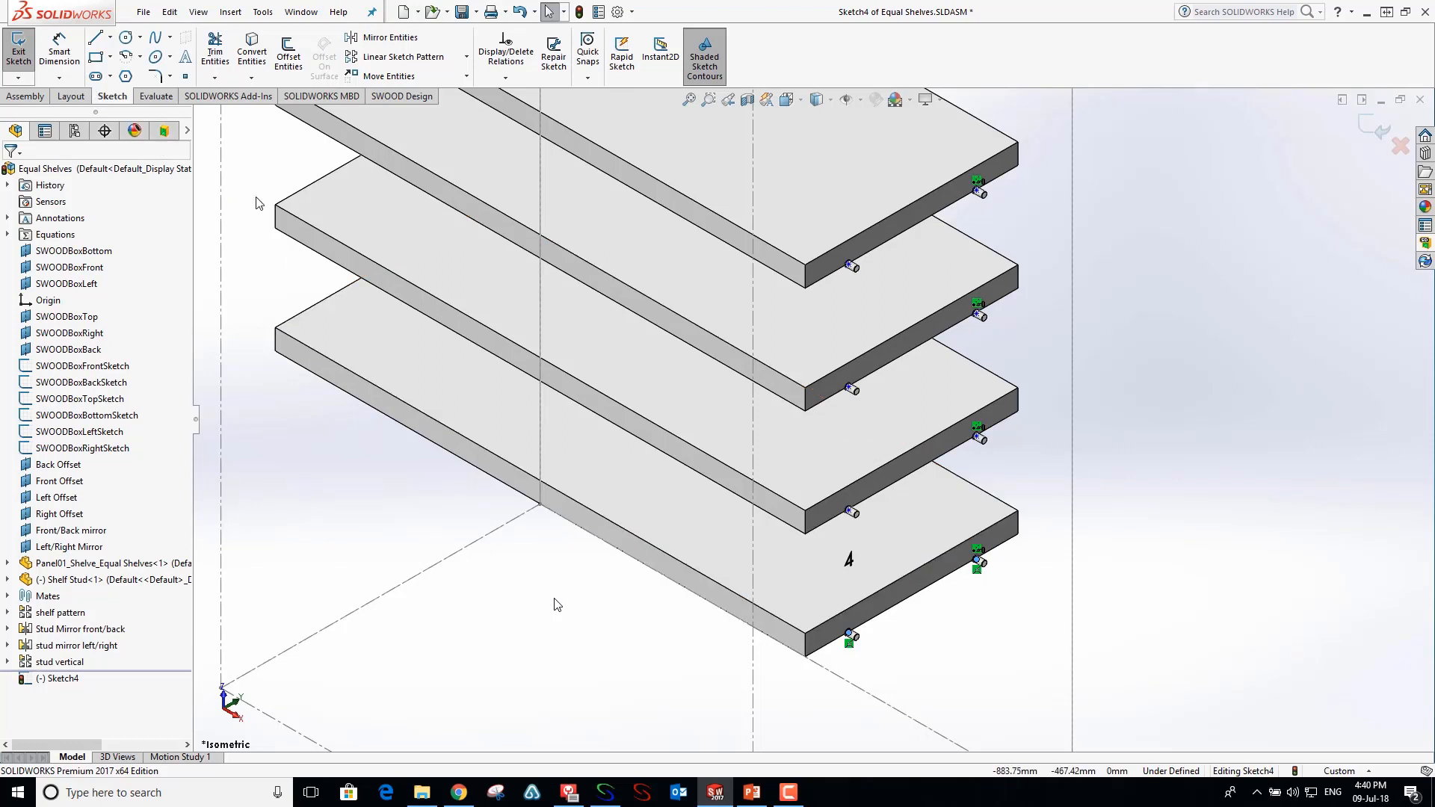
{"action": "left_click", "coordinate": [60, 51]}
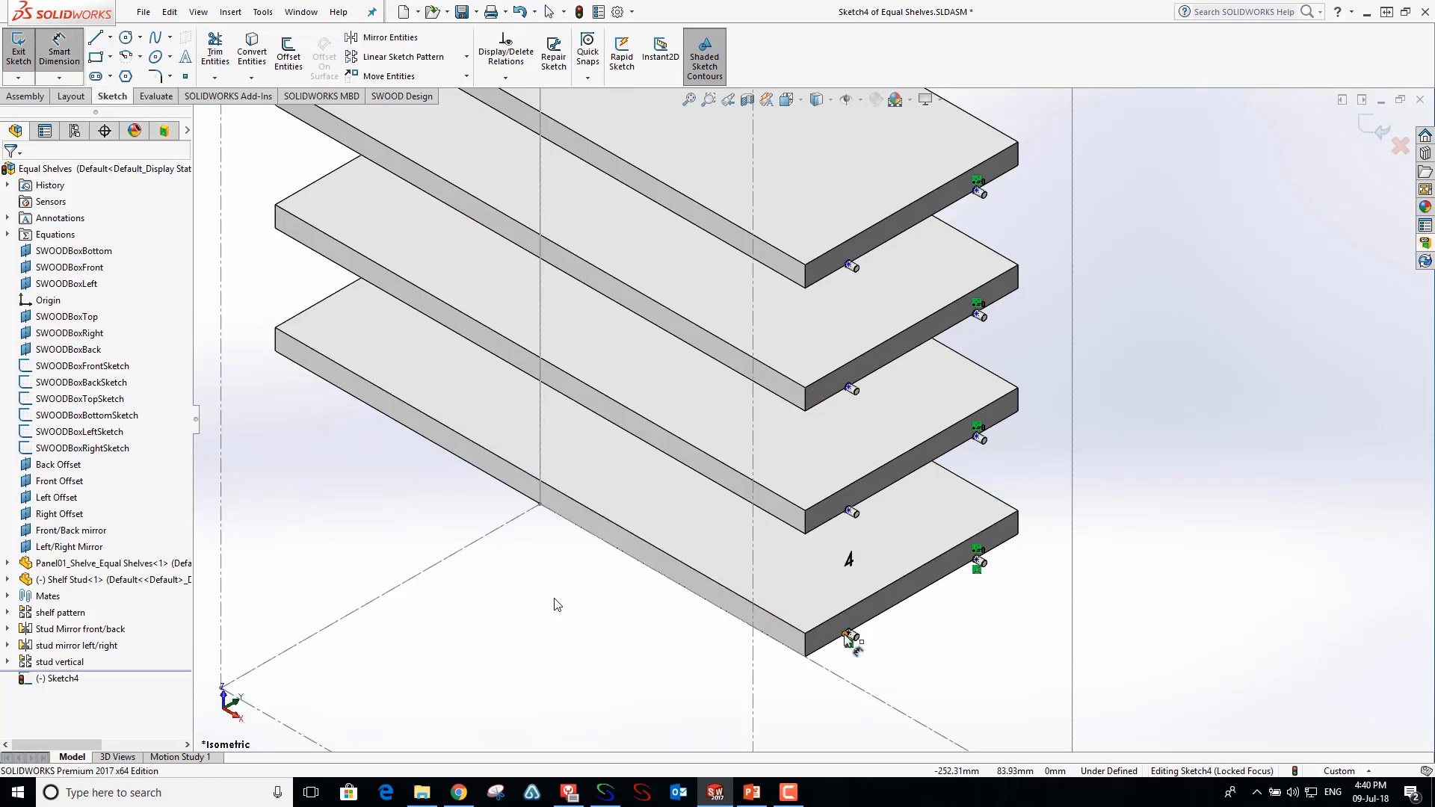
{"action": "left_click", "coordinate": [848, 635]}
{"action": "left_click", "coordinate": [850, 512]}
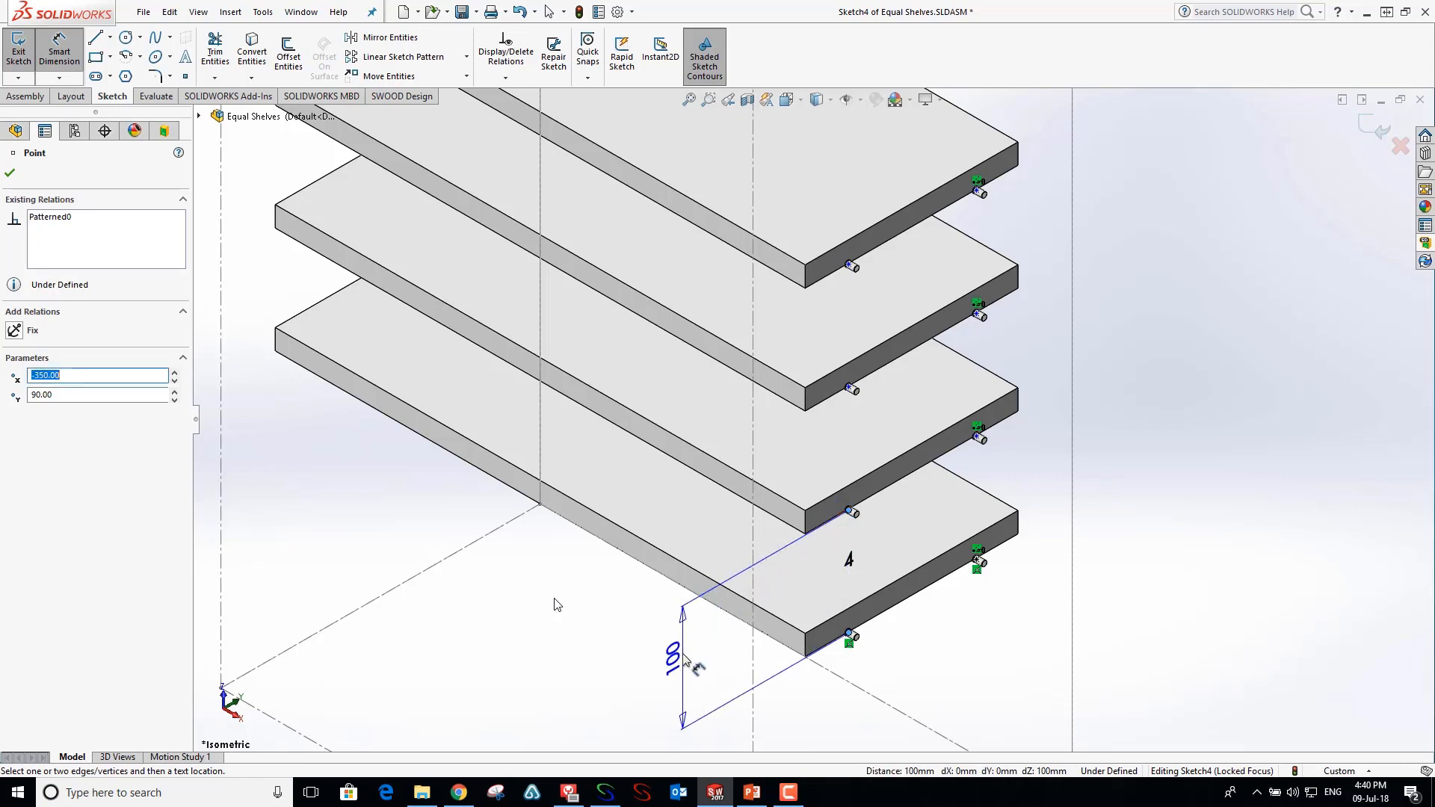
{"action": "left_click", "coordinate": [692, 664]}
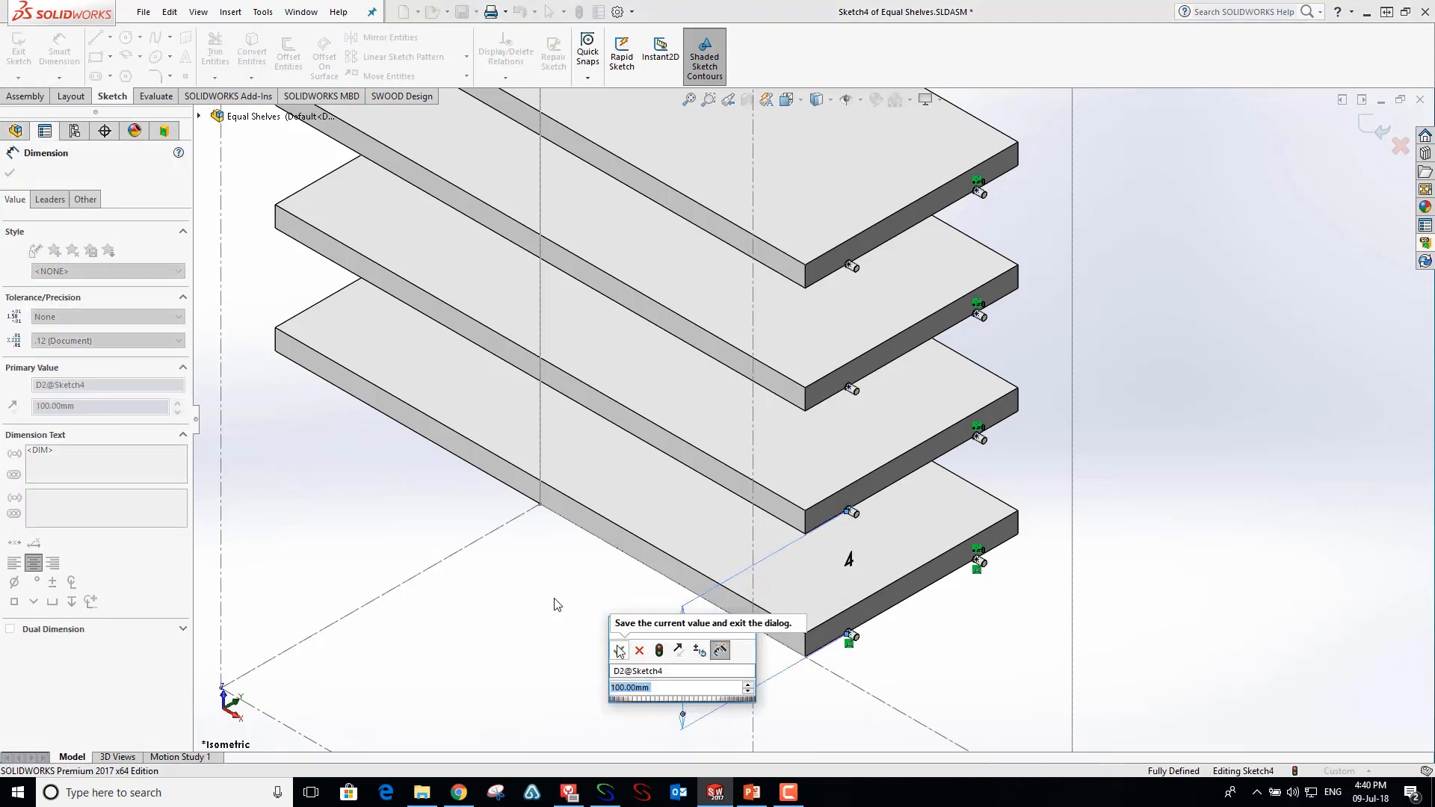
{"action": "left_click", "coordinate": [619, 650]}
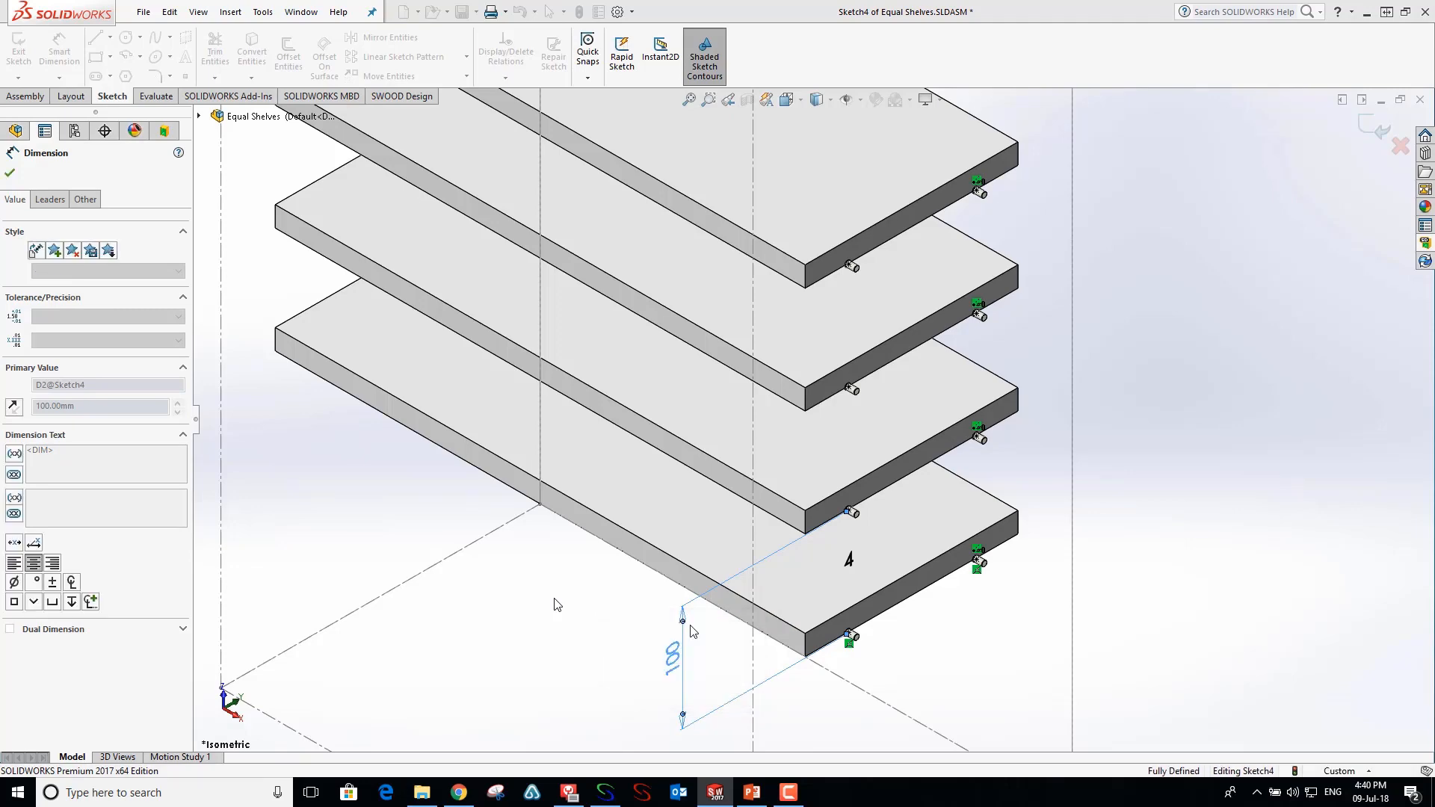
{"action": "left_click", "coordinate": [10, 174]}
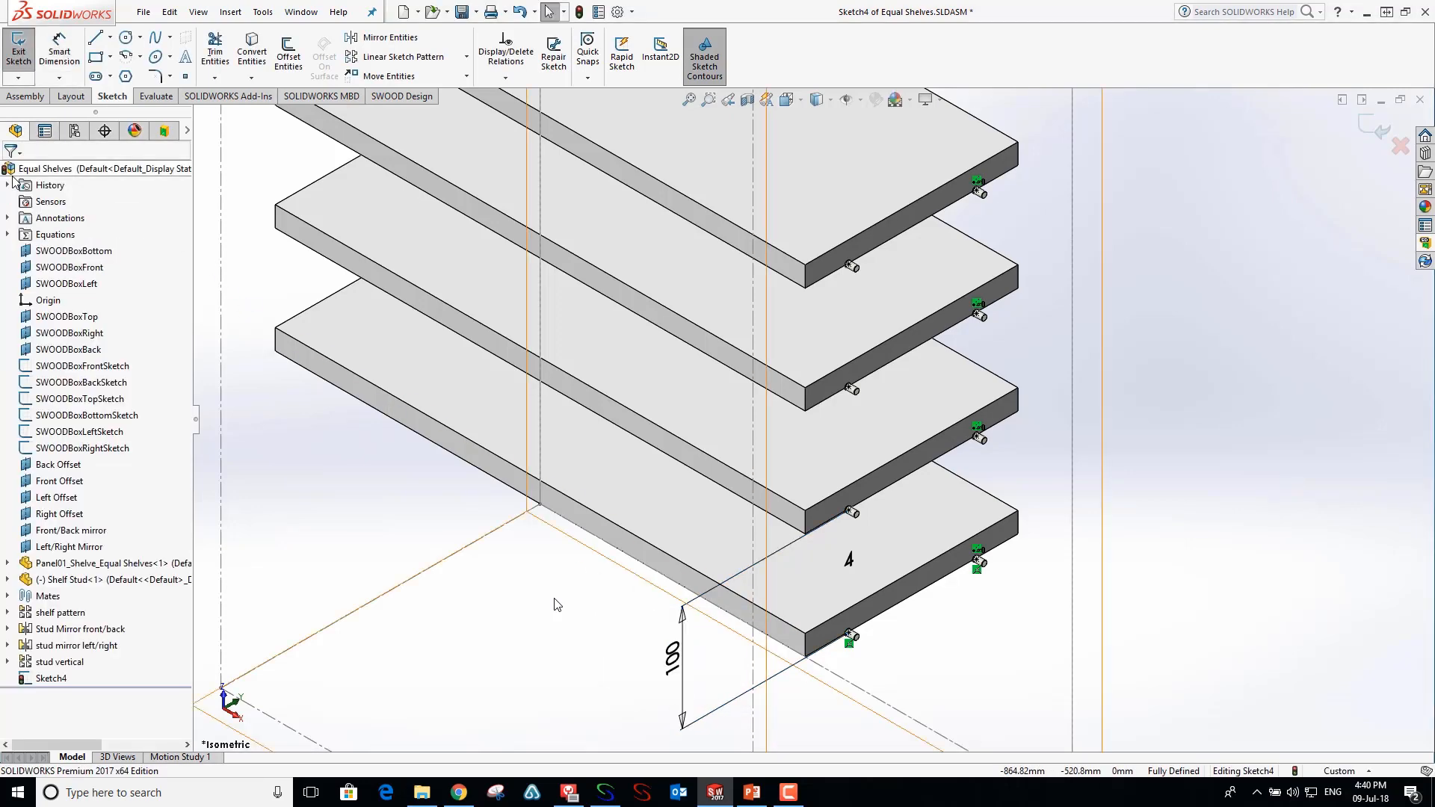
- Link the vertical spacing dimension of the connector points to the spacing of the shelf pattern with an equation
{"action": "mouse_move", "coordinate": [63, 617]}
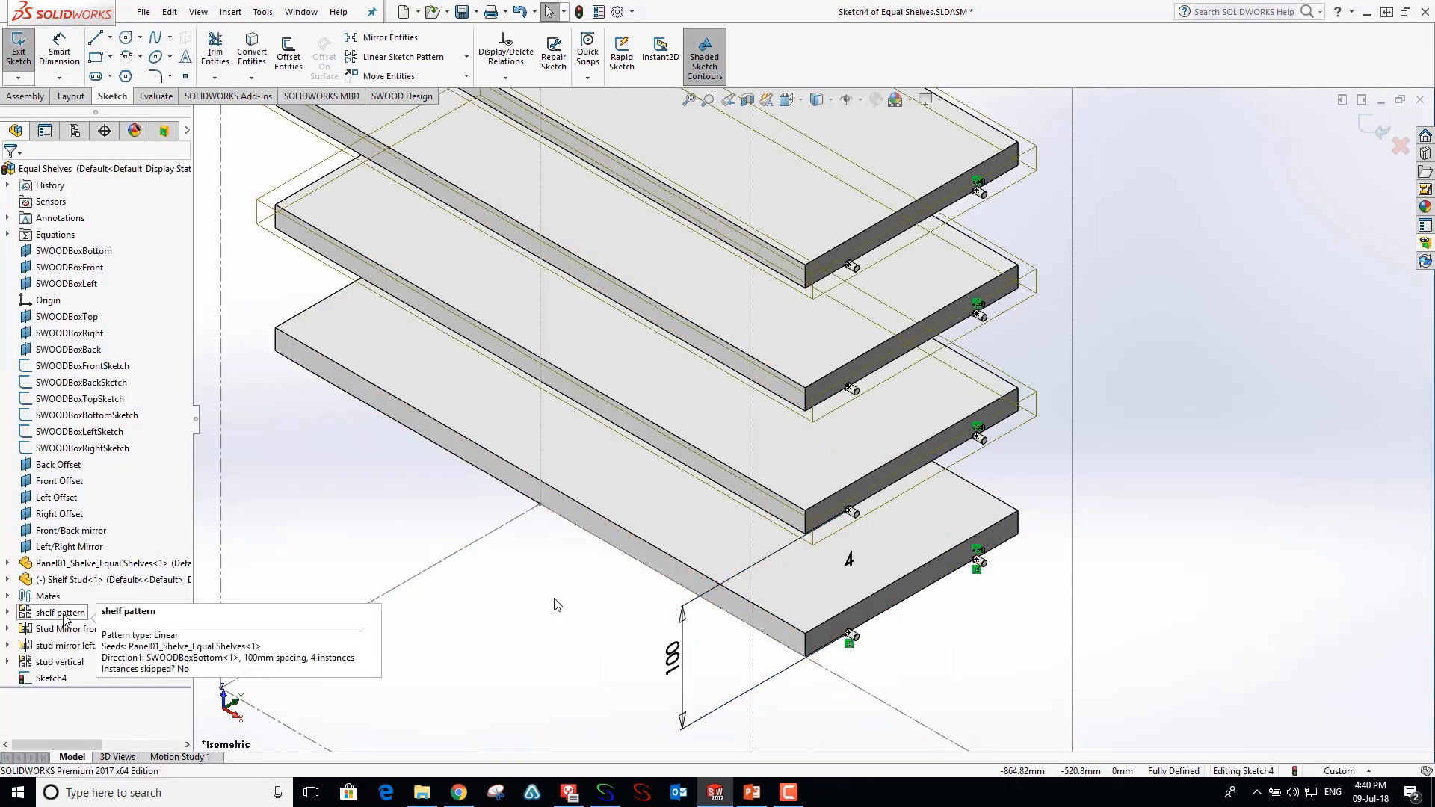
{"action": "left_click", "coordinate": [64, 617]}
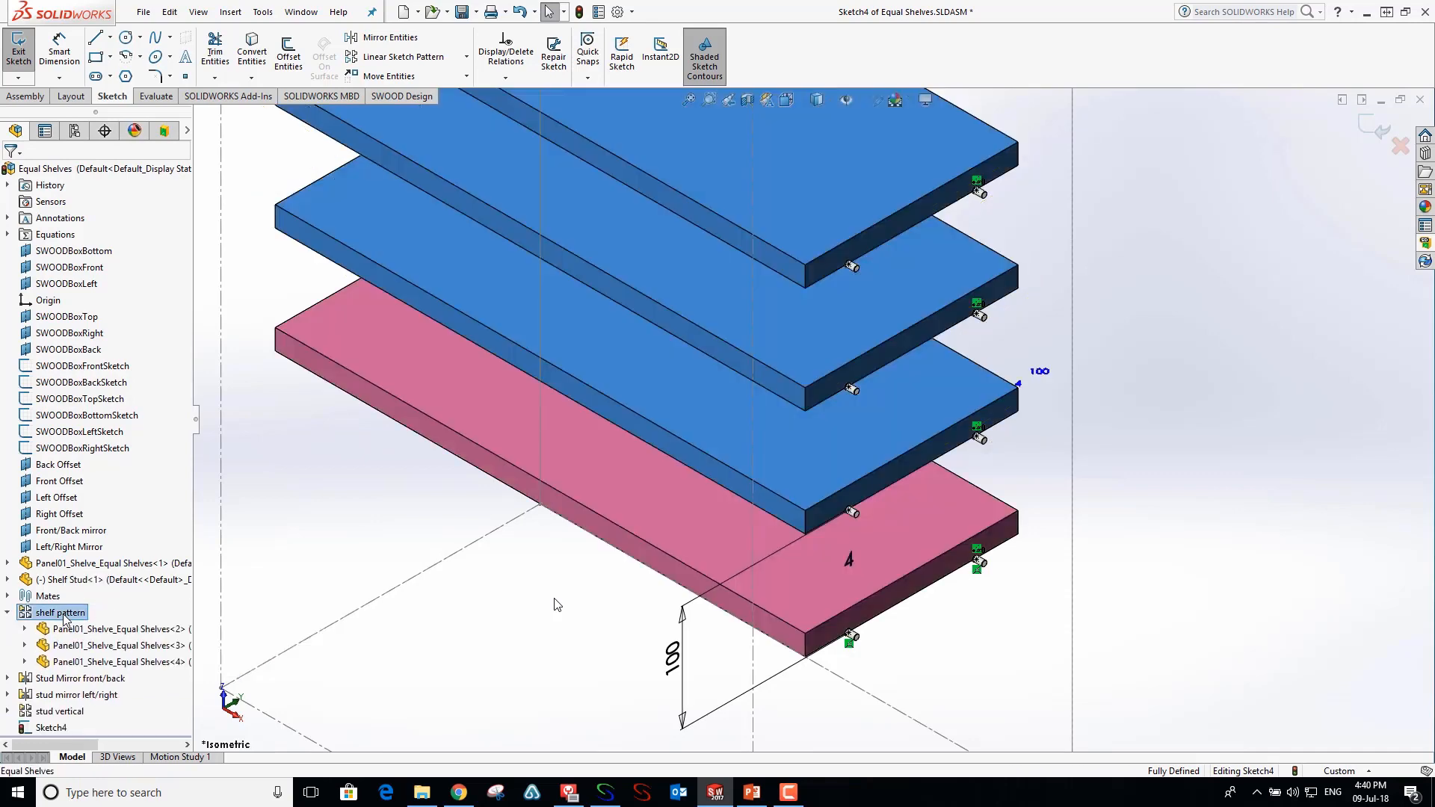
{"action": "double_click", "coordinate": [674, 659]}
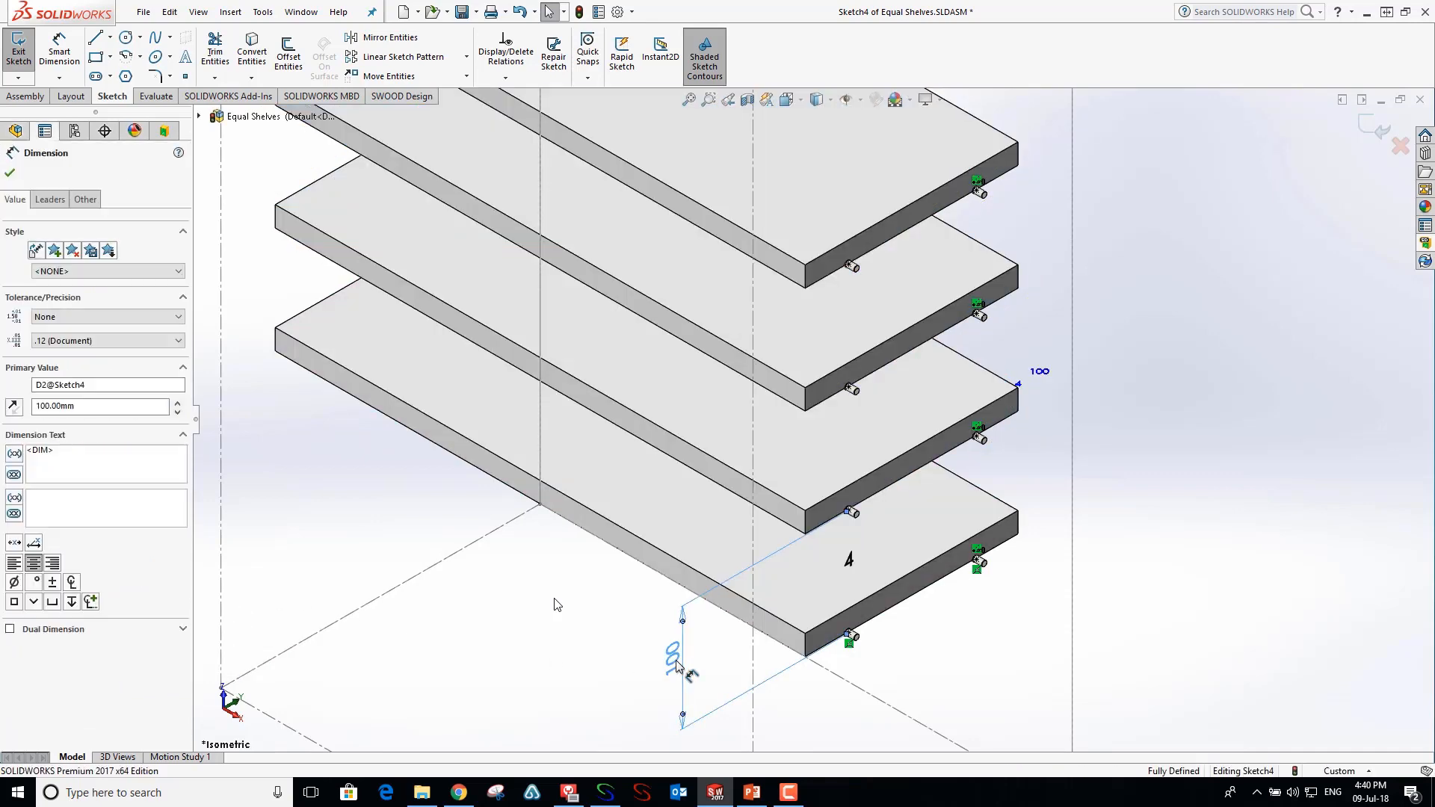
{"action": "type", "text": "="}
{"action": "left_click", "coordinate": [1039, 374]}
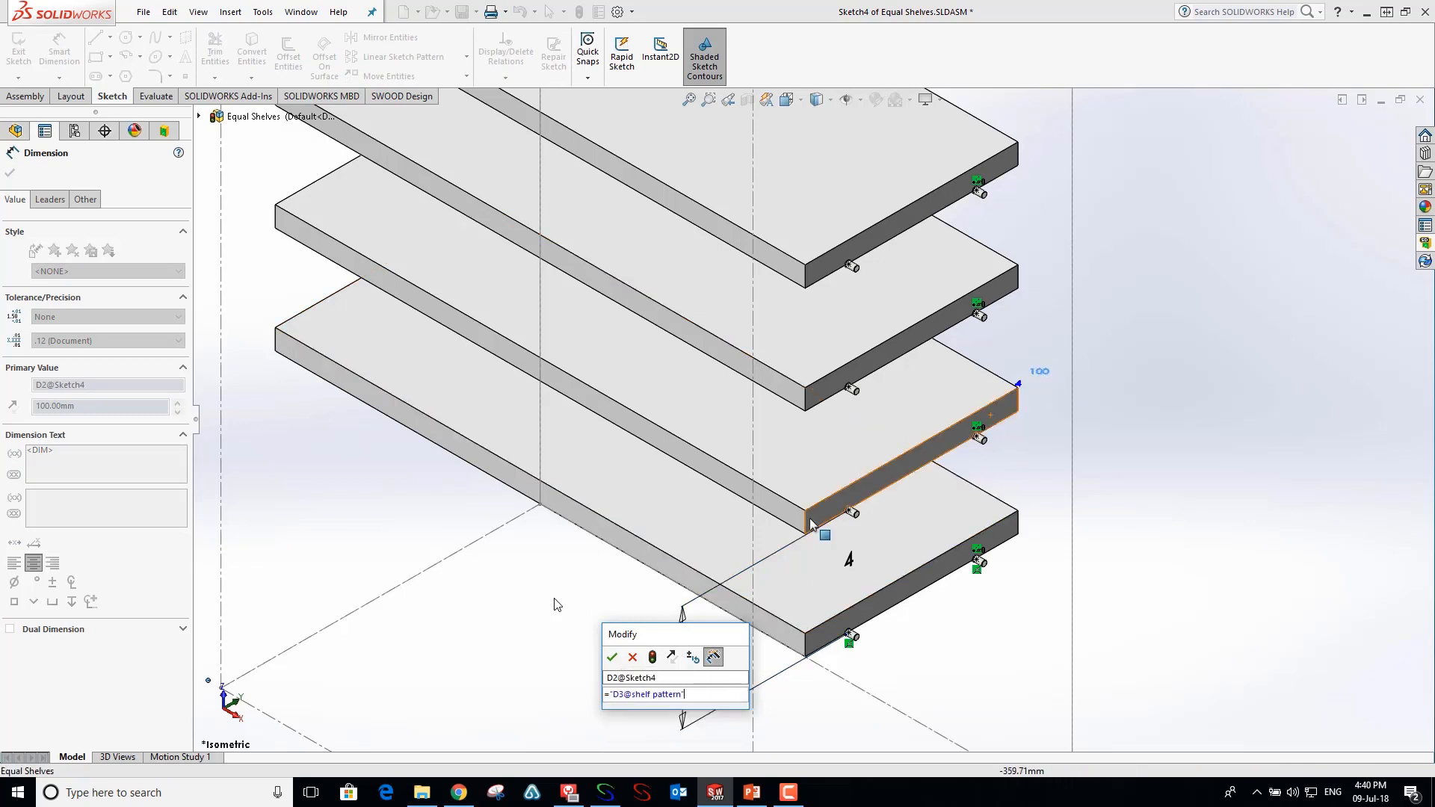
{"action": "left_click", "coordinate": [611, 657]}
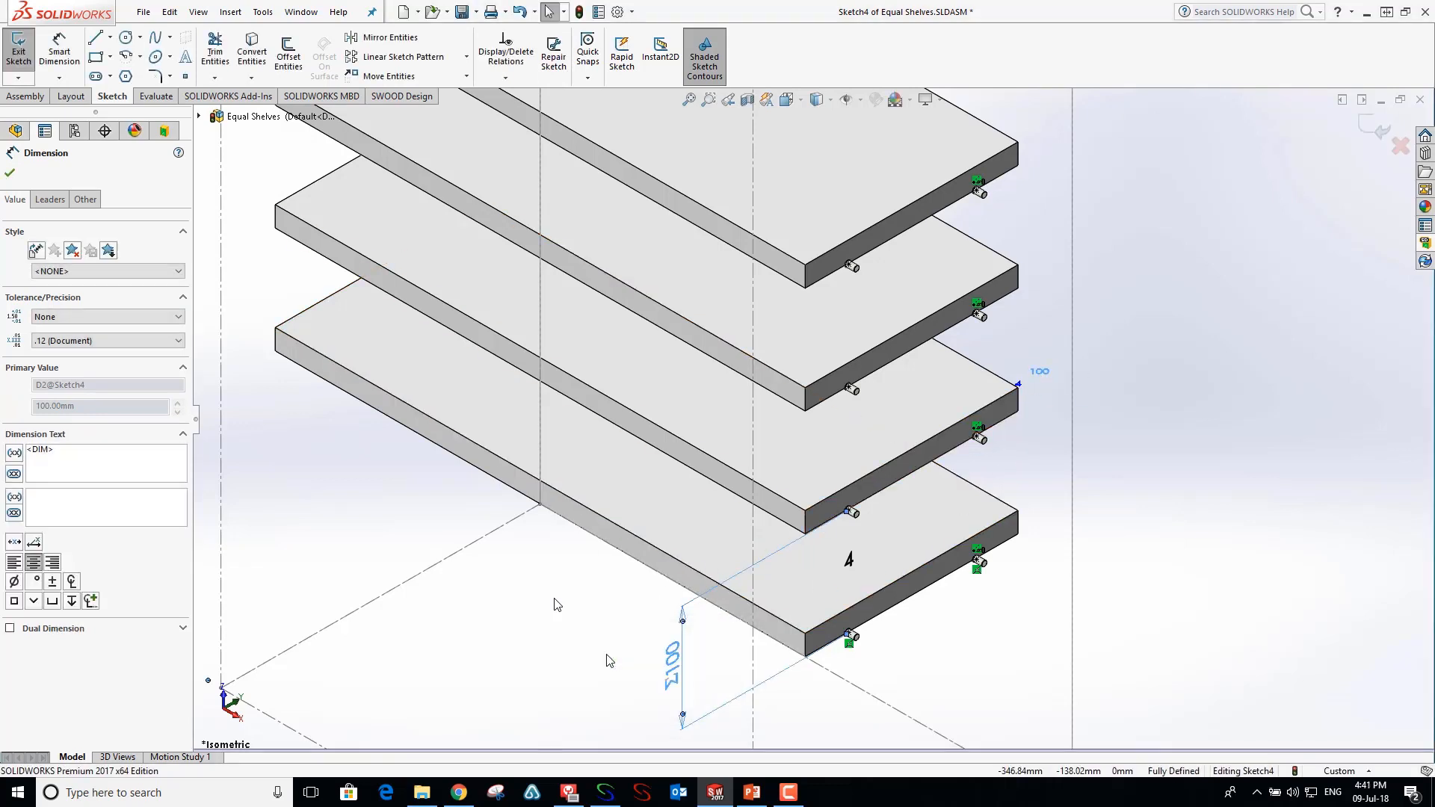
- Try to link the instance count of the connector point pattern to the instance count of the shelf pattern
{"action": "double_click", "coordinate": [852, 565]}
{"action": "type", "text": "="}
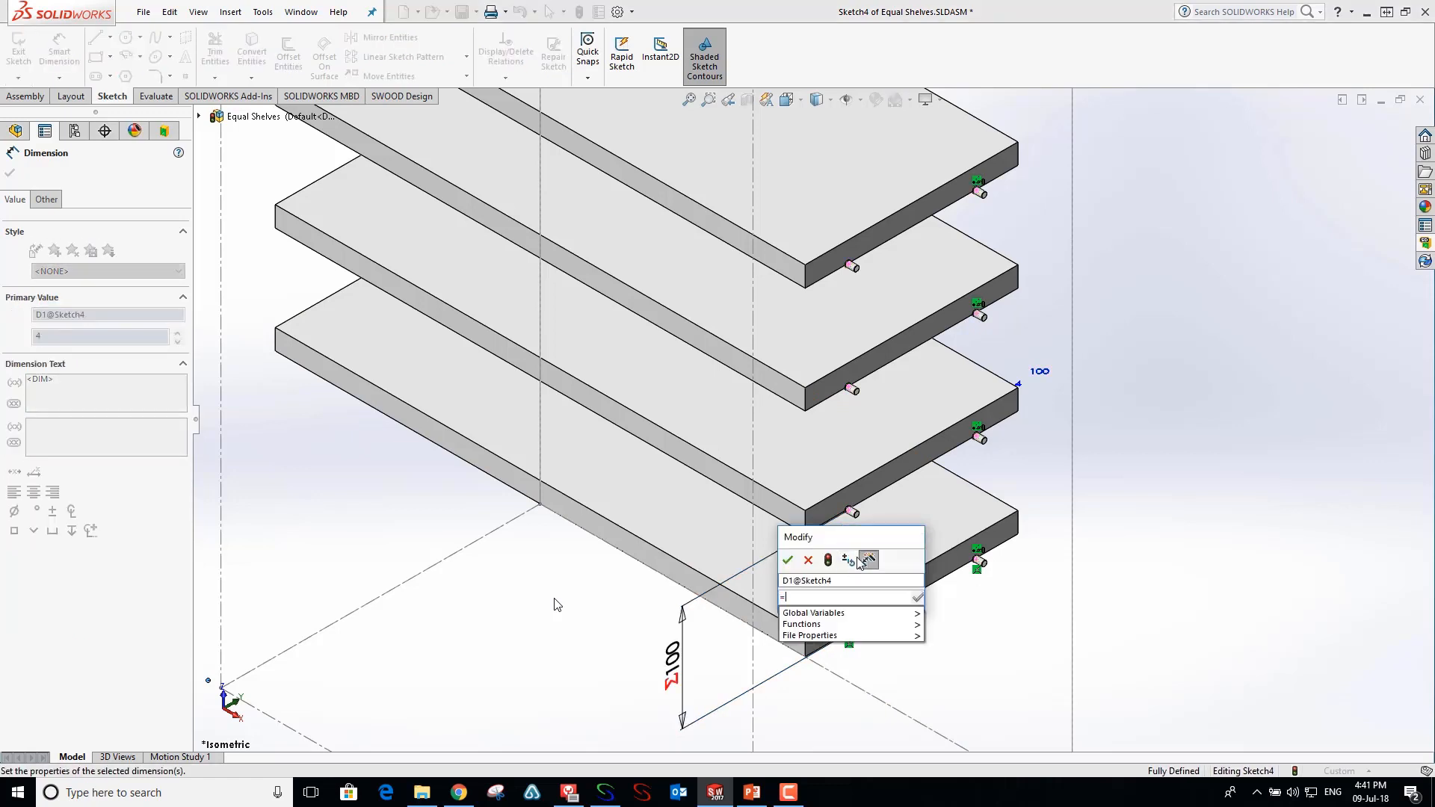
{"action": "left_click", "coordinate": [1019, 387]}
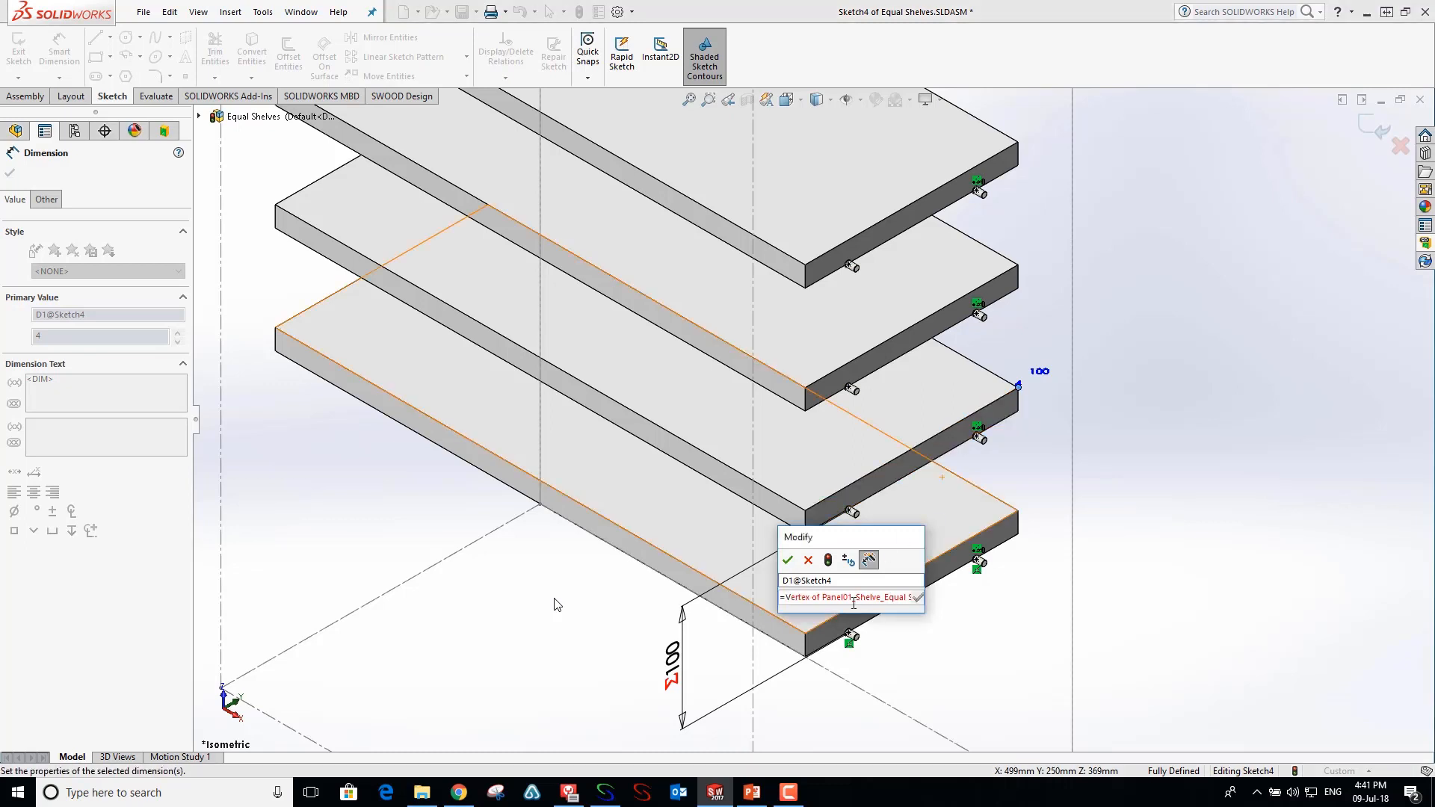
{"action": "left_click", "coordinate": [789, 560]}
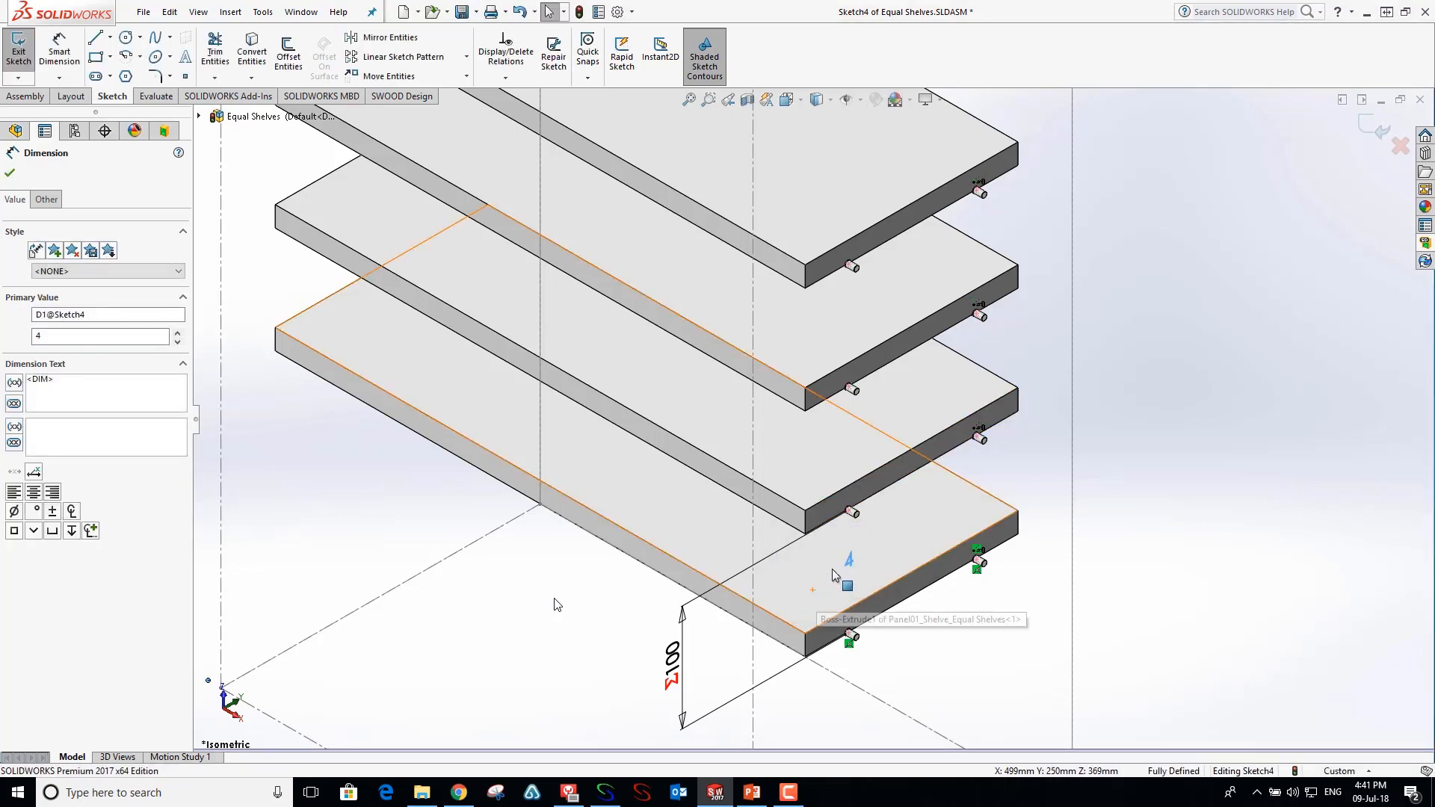
{"action": "left_click", "coordinate": [9, 172]}
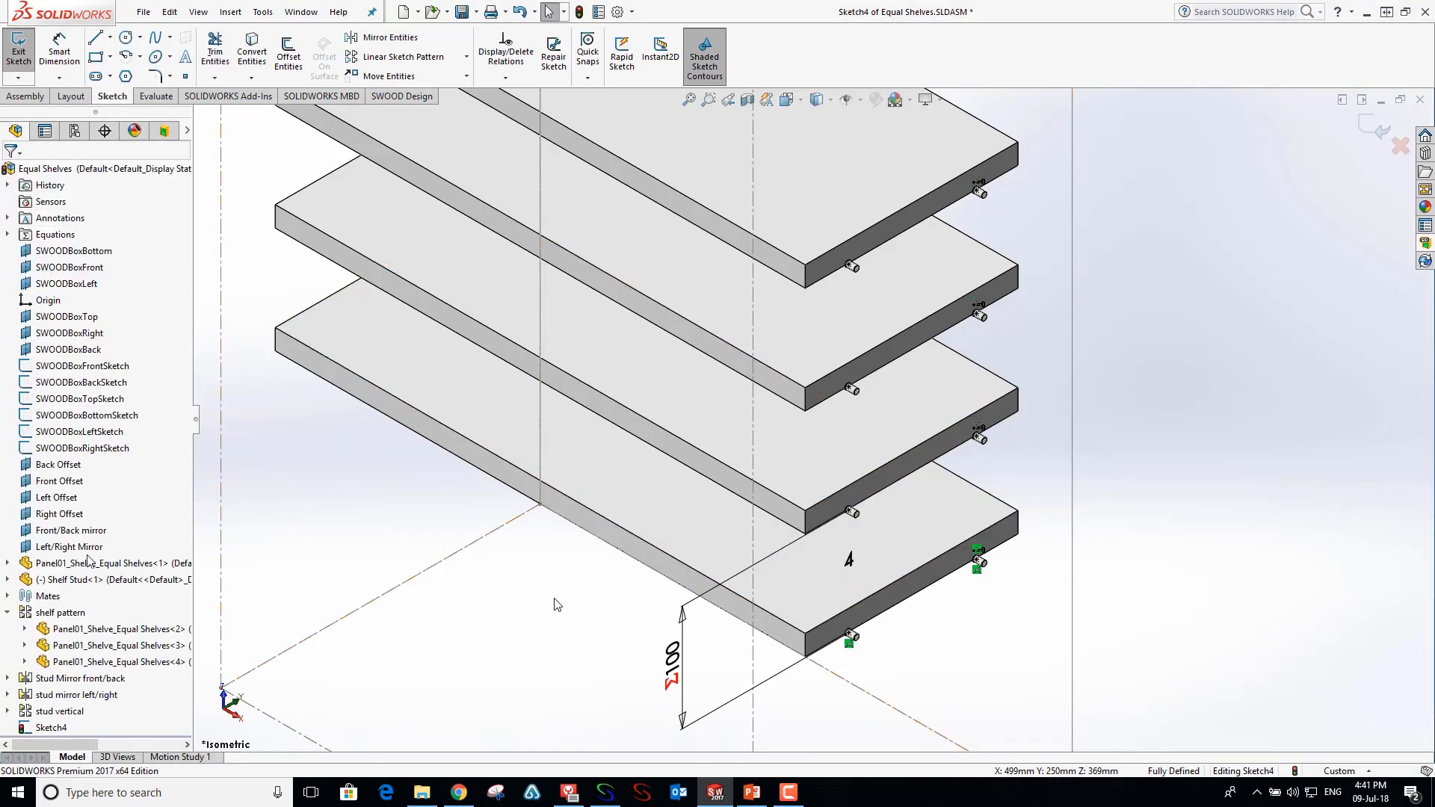
- Set the connector point pattern's instance count equal to the shelf pattern's instance count with an equation
{"action": "left_click", "coordinate": [60, 612]}
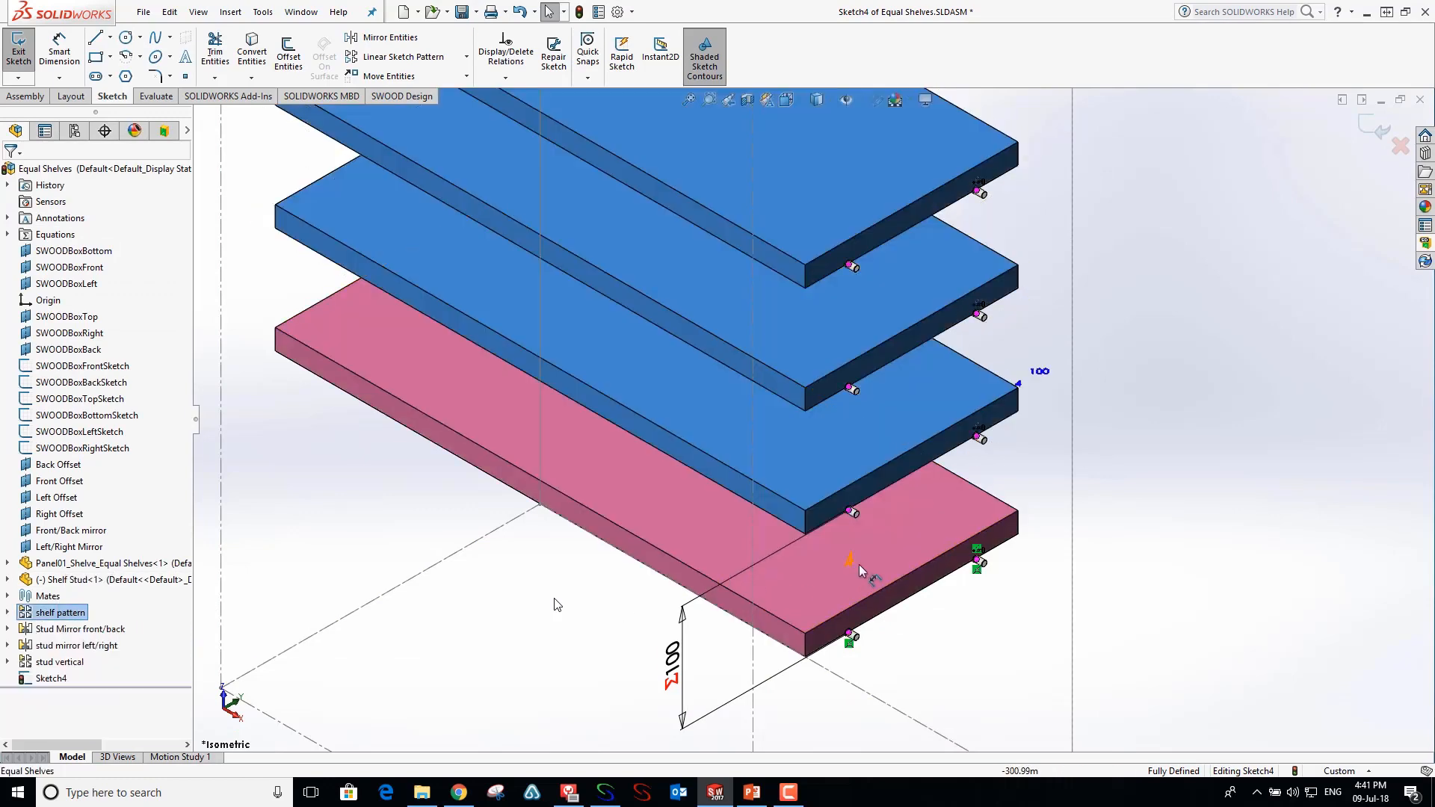
{"action": "double_click", "coordinate": [852, 562]}
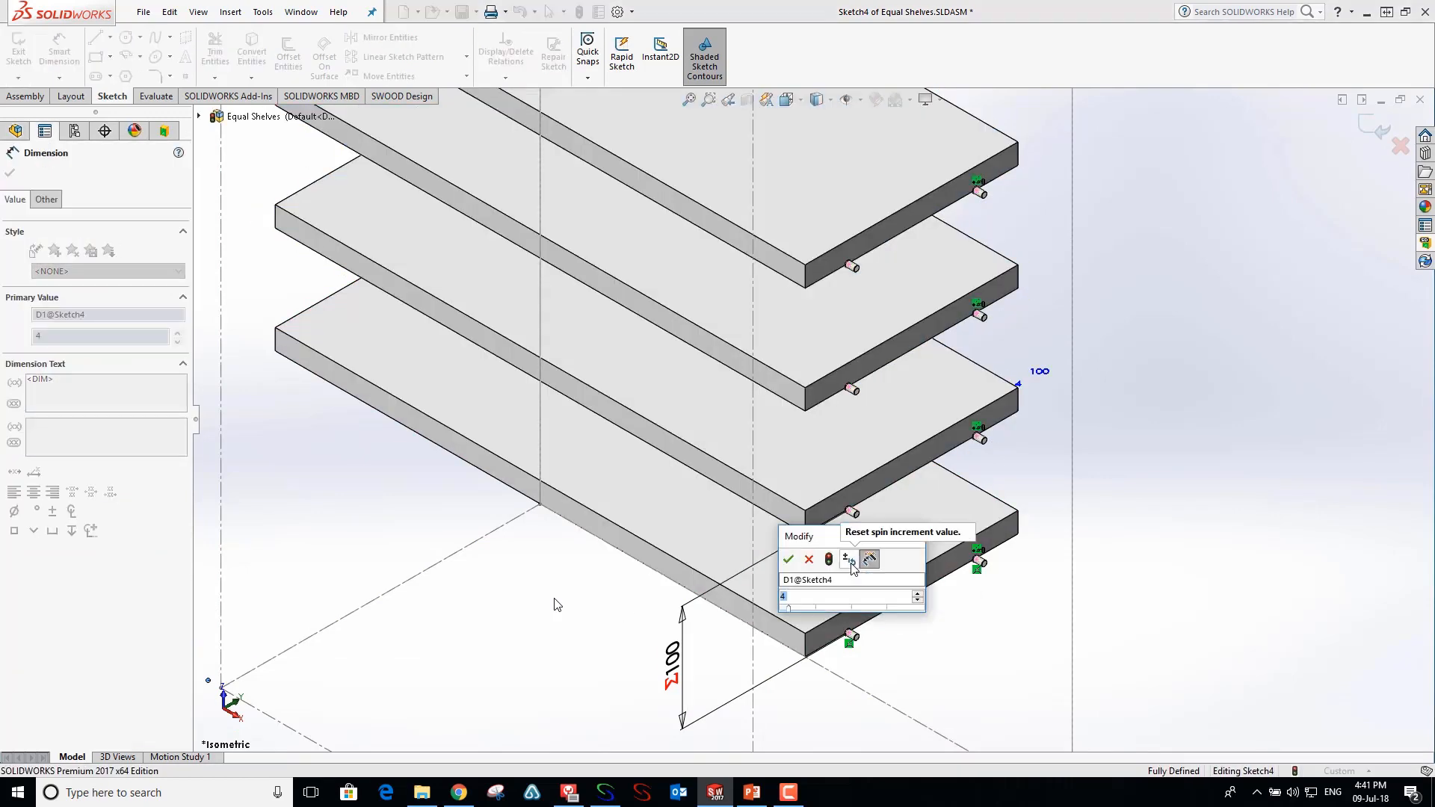
{"action": "type", "text": "="}
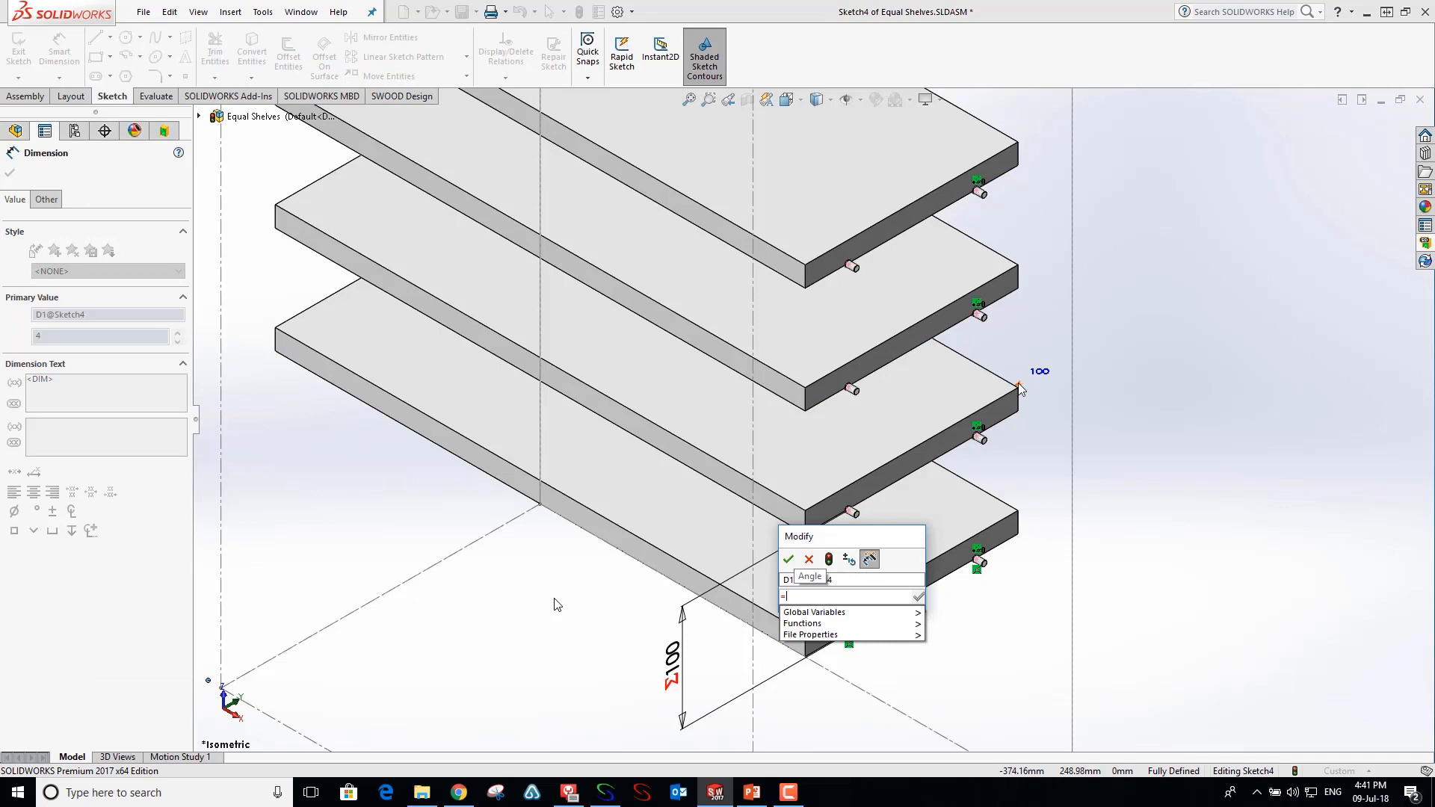
{"action": "left_click", "coordinate": [1019, 386]}
{"action": "left_click", "coordinate": [788, 561]}
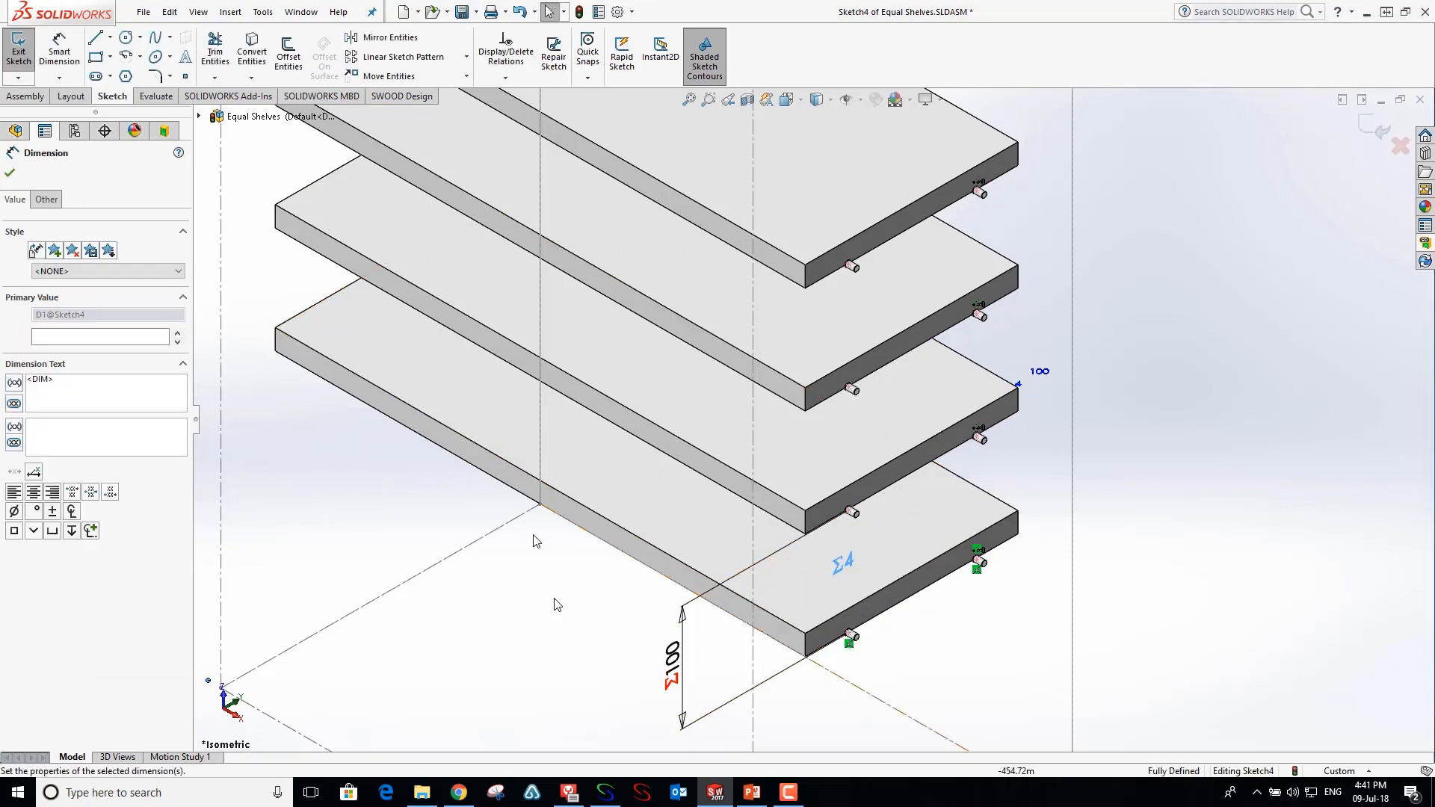
{"action": "left_click", "coordinate": [556, 604]}
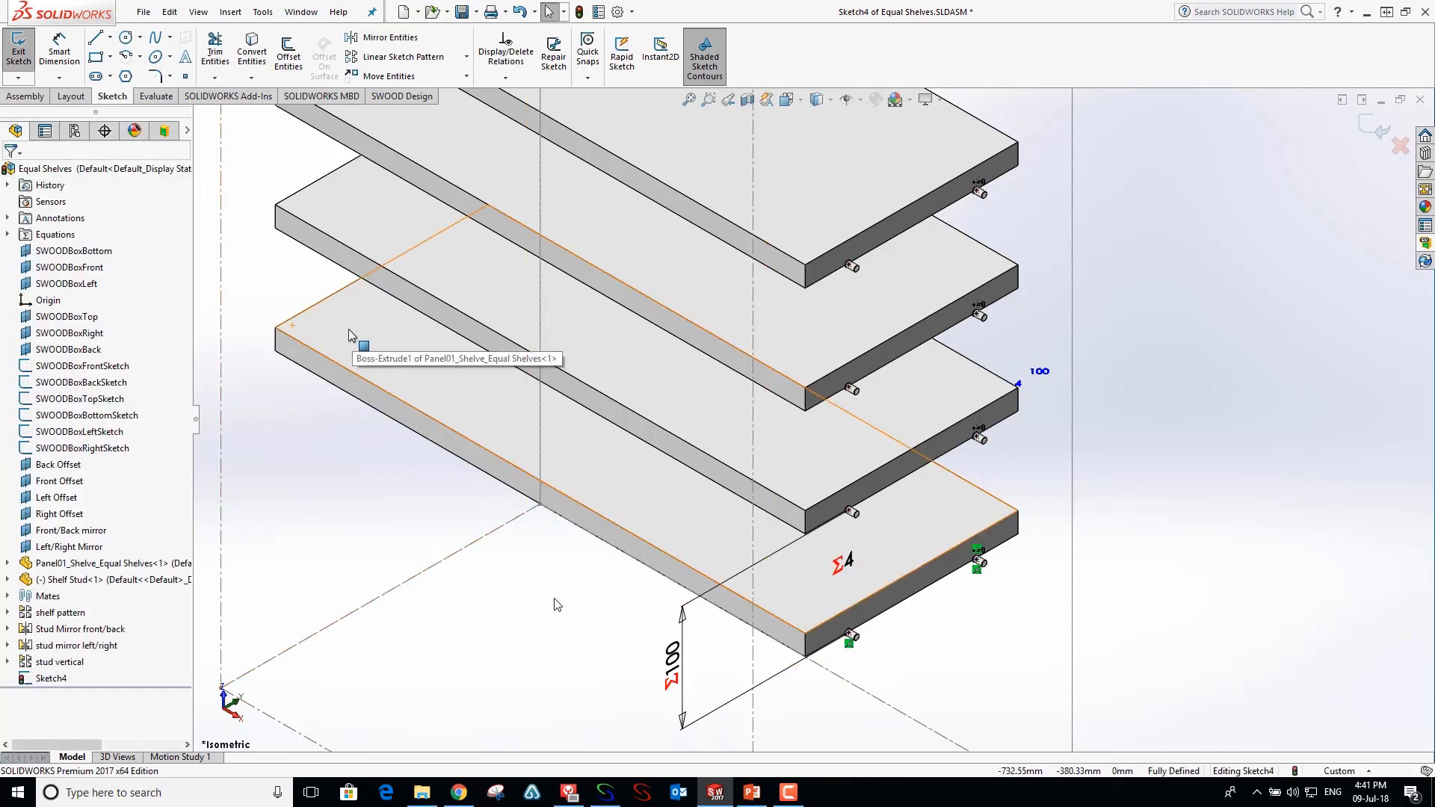
- Finish the connector point sketch and rename it "One Hole Sketch"
{"action": "left_click", "coordinate": [19, 52]}
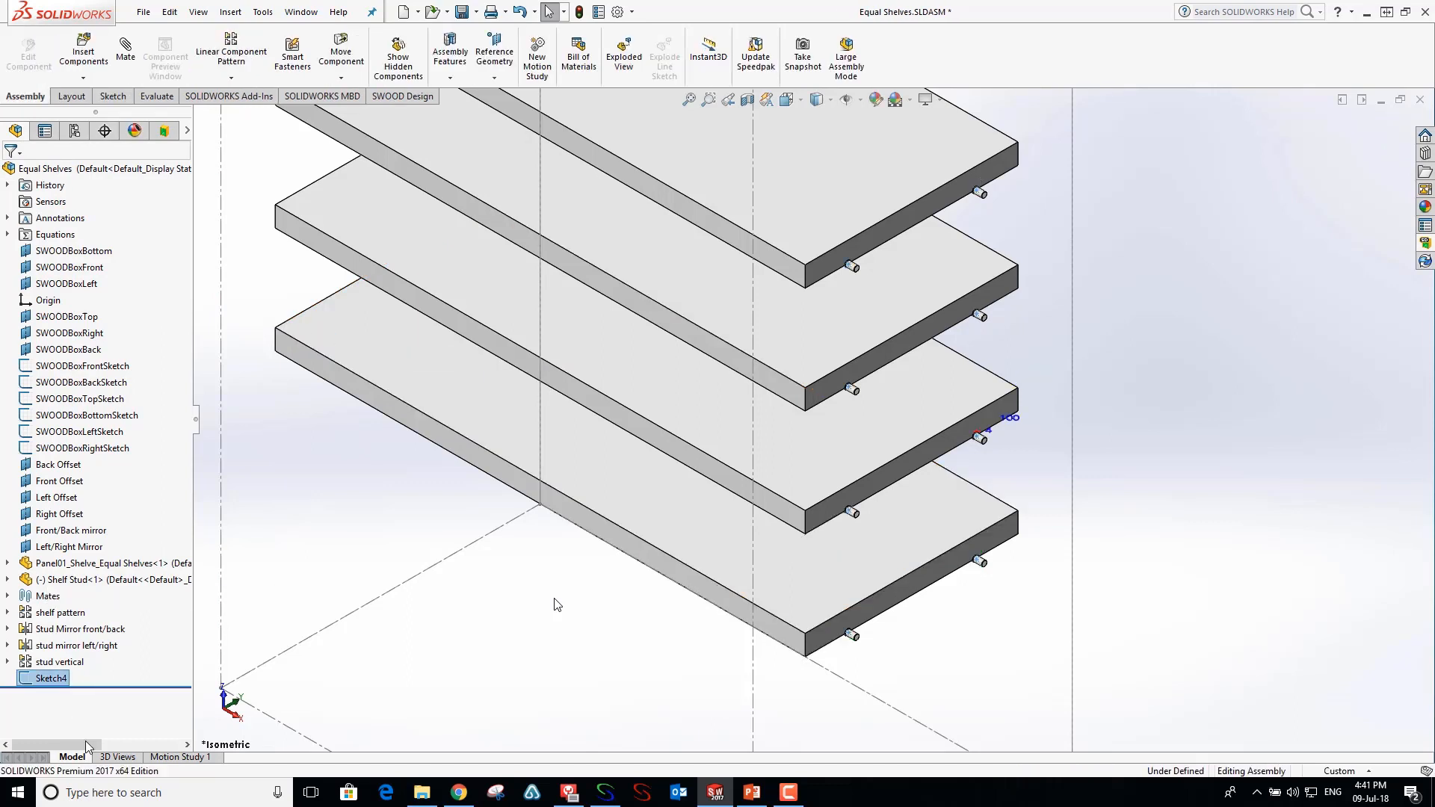
{"action": "left_click", "coordinate": [53, 682]}
{"action": "left_click", "coordinate": [53, 680]}
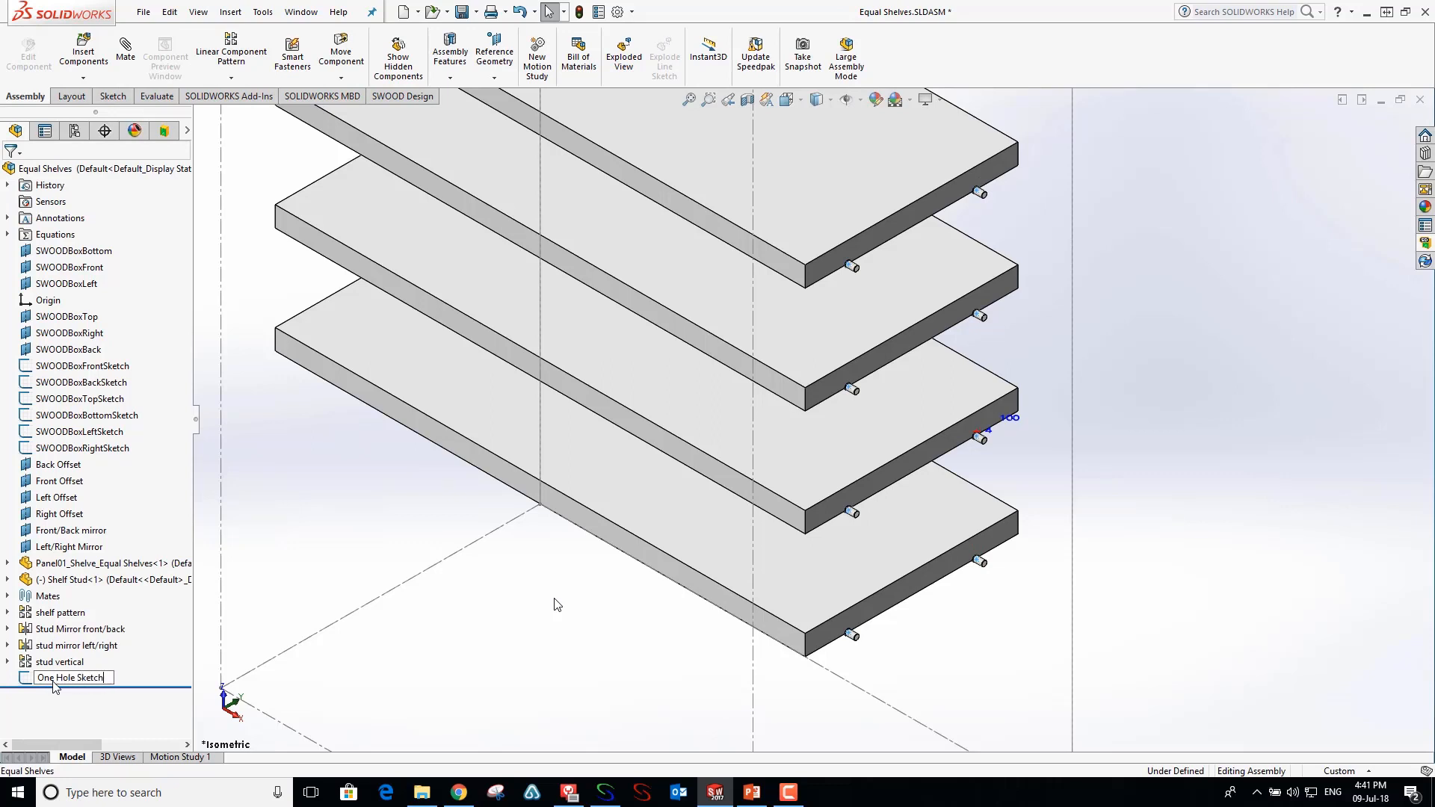
{"action": "type", "text": "One Hole Sketch"}
{"action": "left_click", "coordinate": [288, 580]}
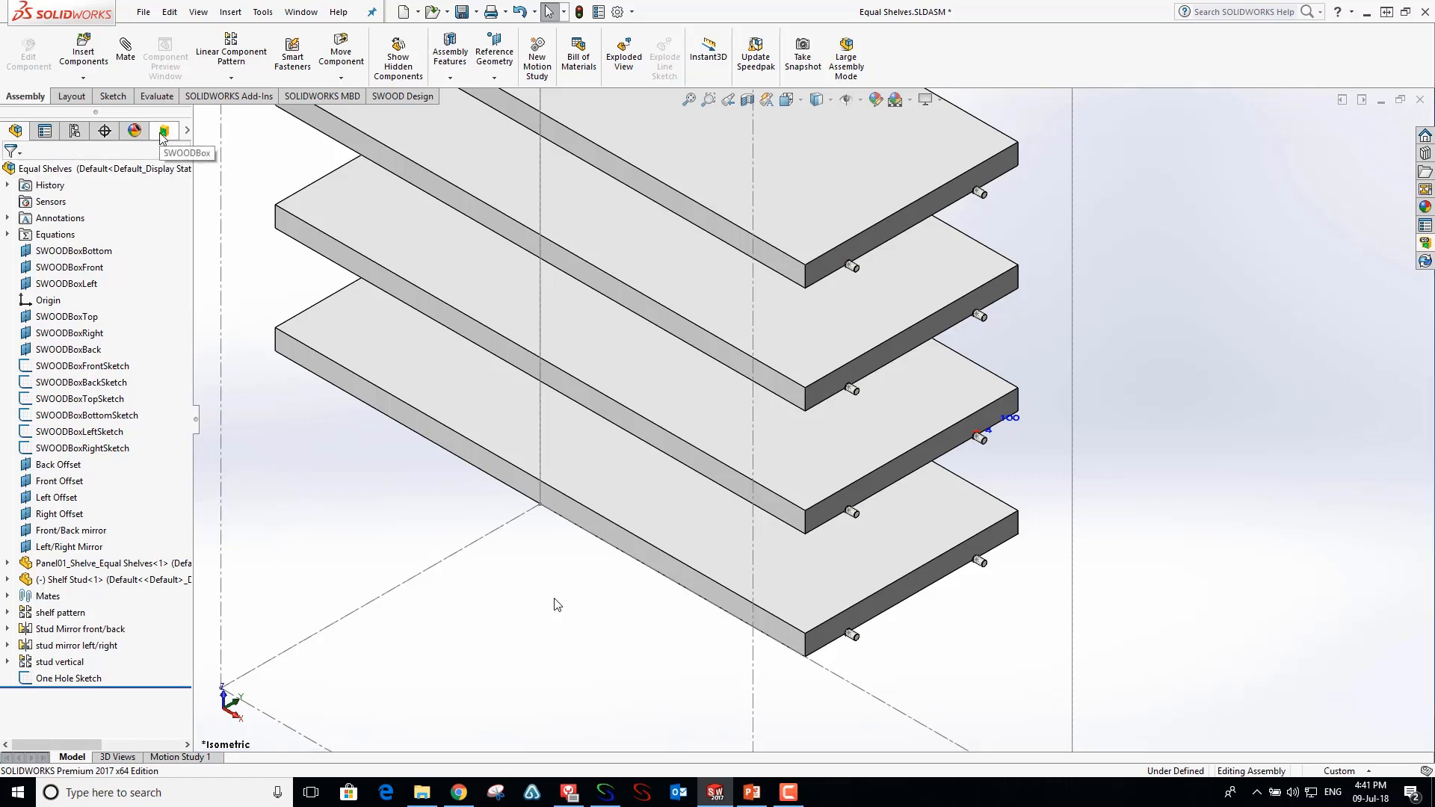
- Add a sketch-driven drilling to the SWOODBox machining definitions and name it "One Hole Sketch"
{"action": "left_click", "coordinate": [164, 132]}
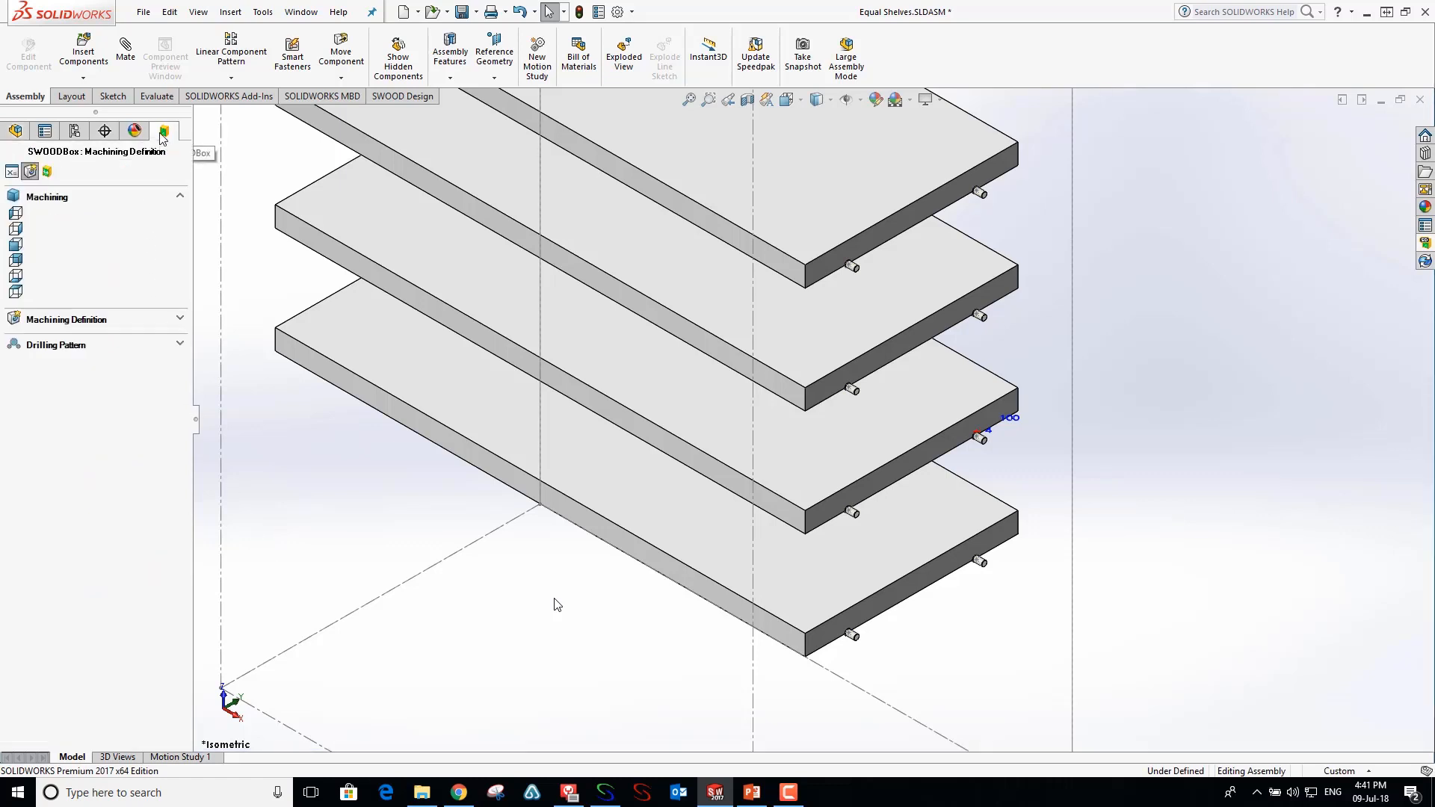
{"action": "left_click", "coordinate": [62, 320]}
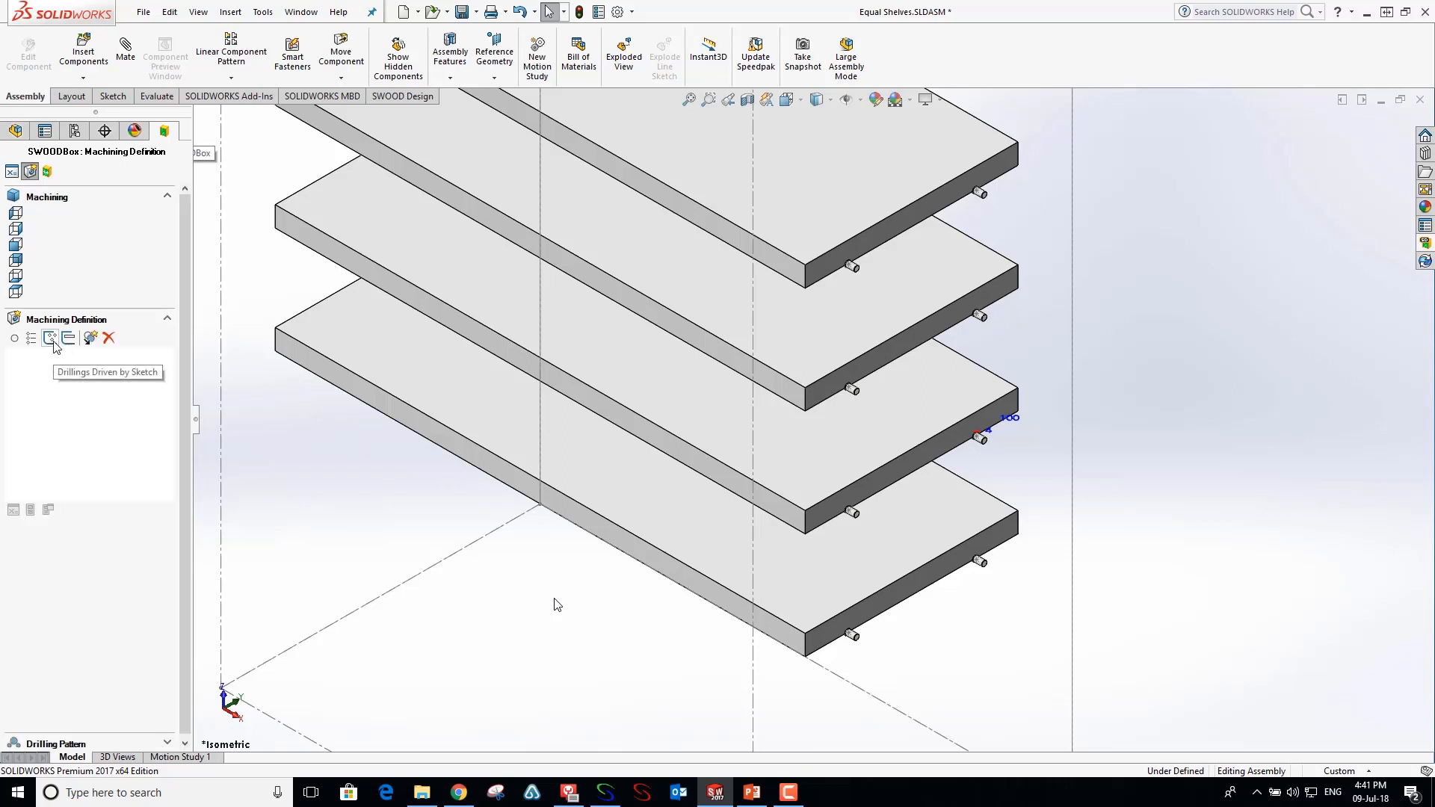
{"action": "left_click", "coordinate": [51, 338]}
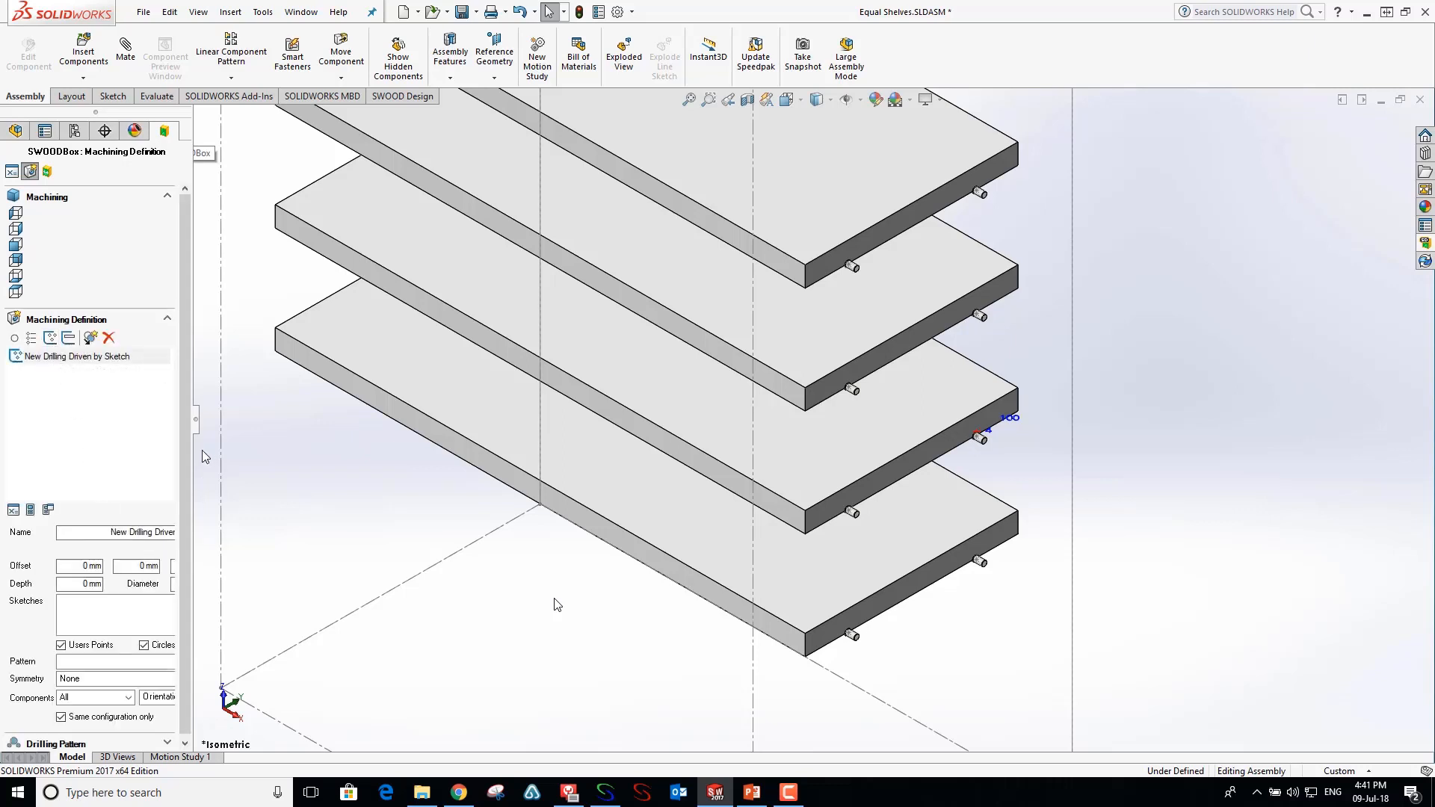
{"action": "left_click_drag", "start_coordinate": [192, 460], "coordinate": [277, 462]}
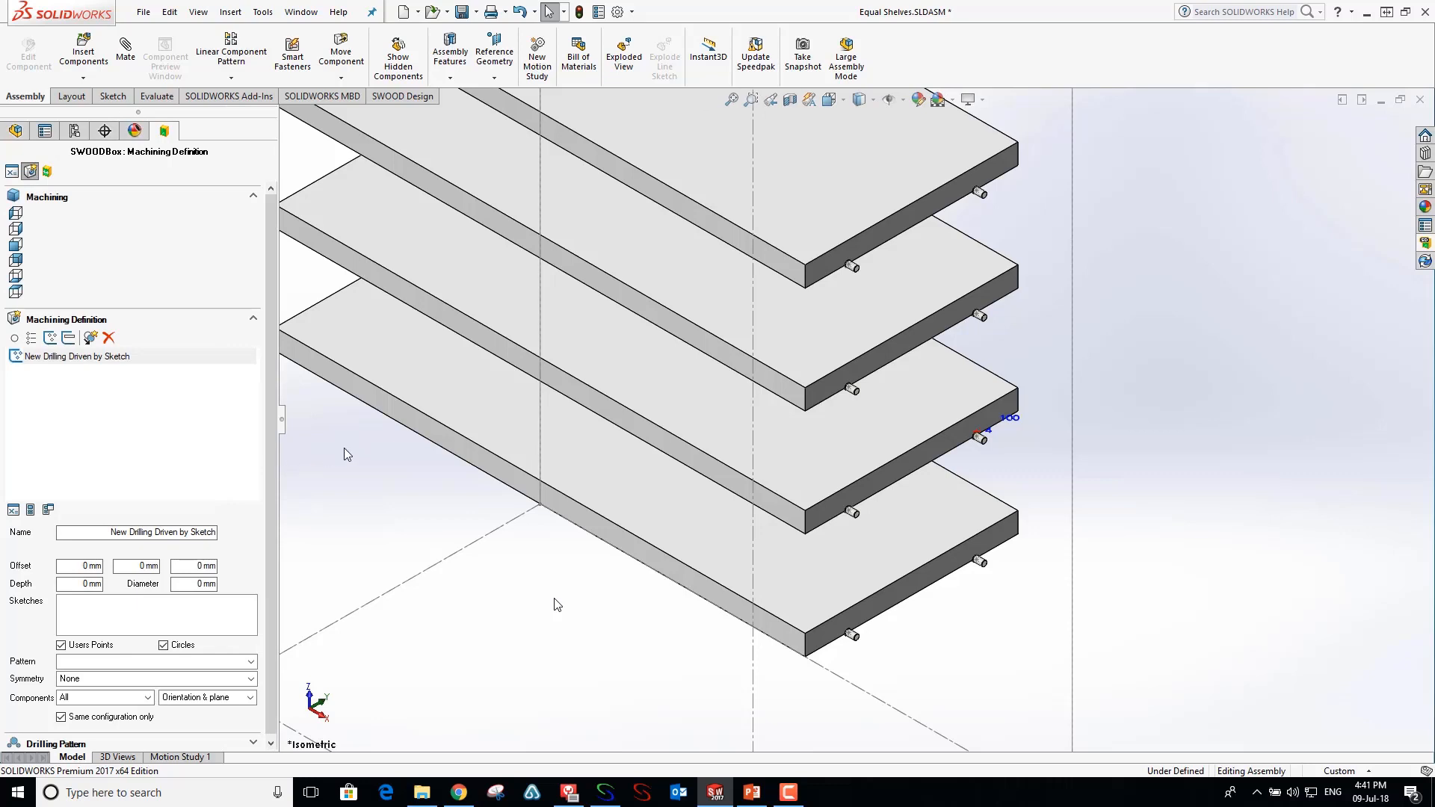
{"action": "key", "text": "f"}
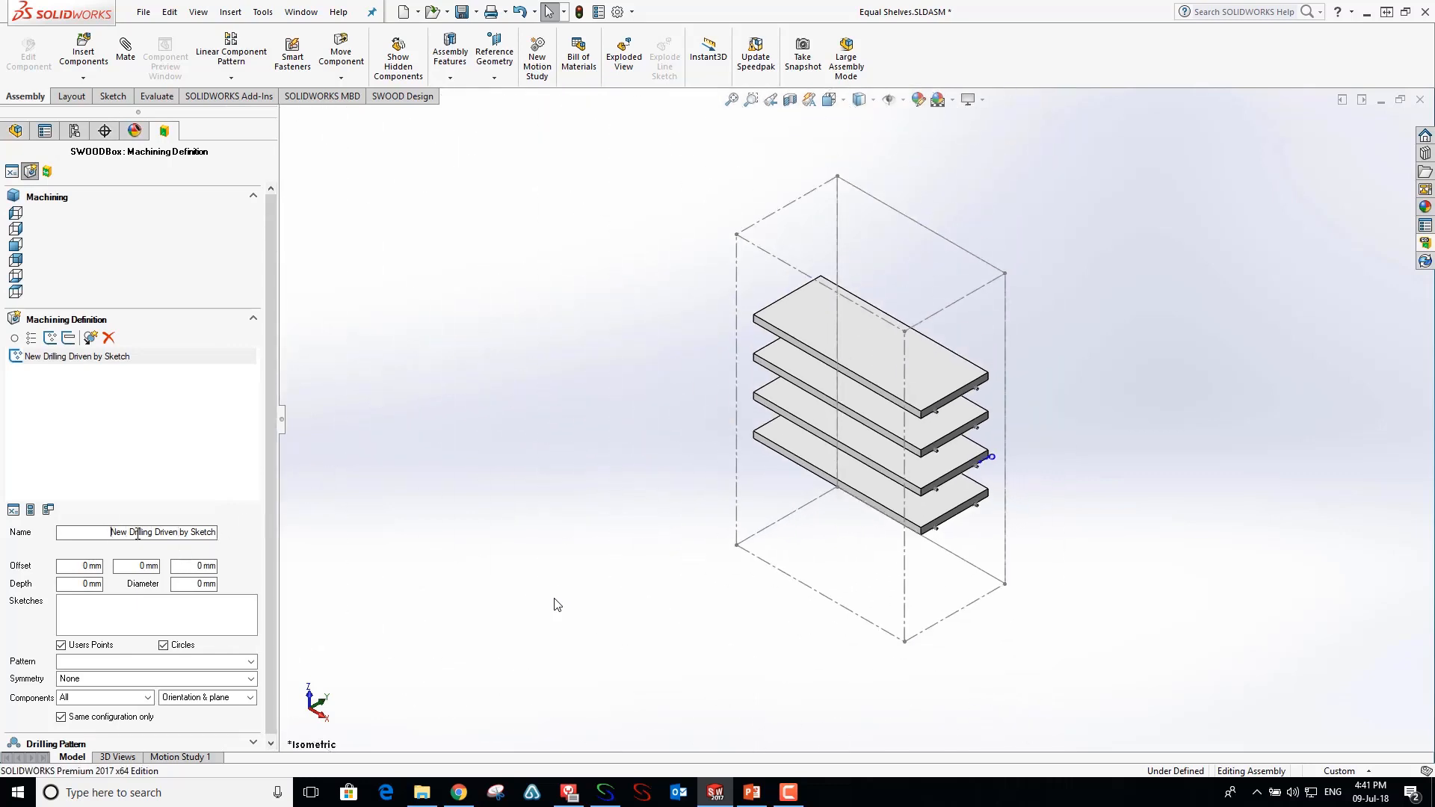
{"action": "left_click_drag", "start_coordinate": [112, 532], "coordinate": [233, 535]}
{"action": "type", "text": "0"}
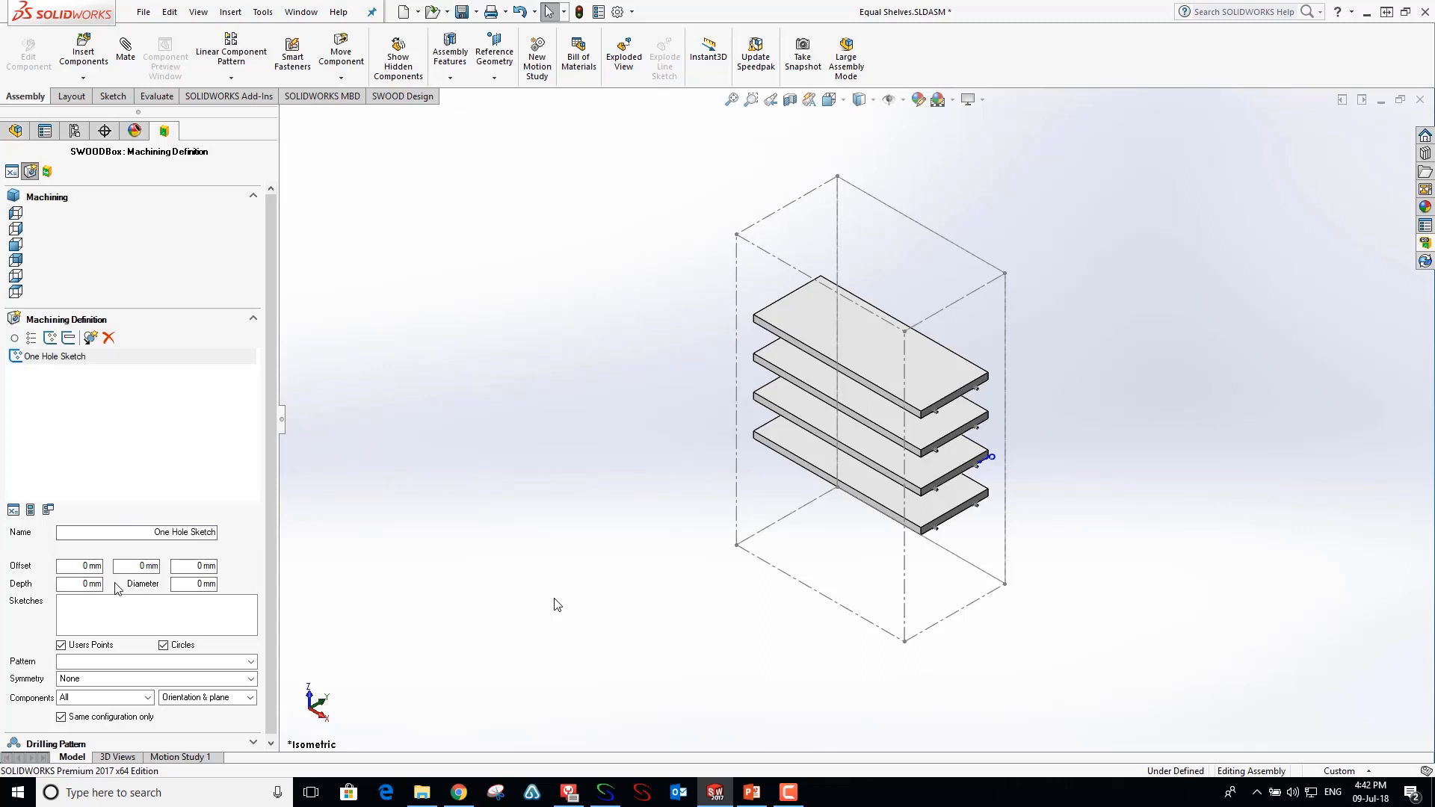
- Assign One Hole Sketch as the driving sketch of the new drilling definition
{"action": "left_click", "coordinate": [120, 618]}
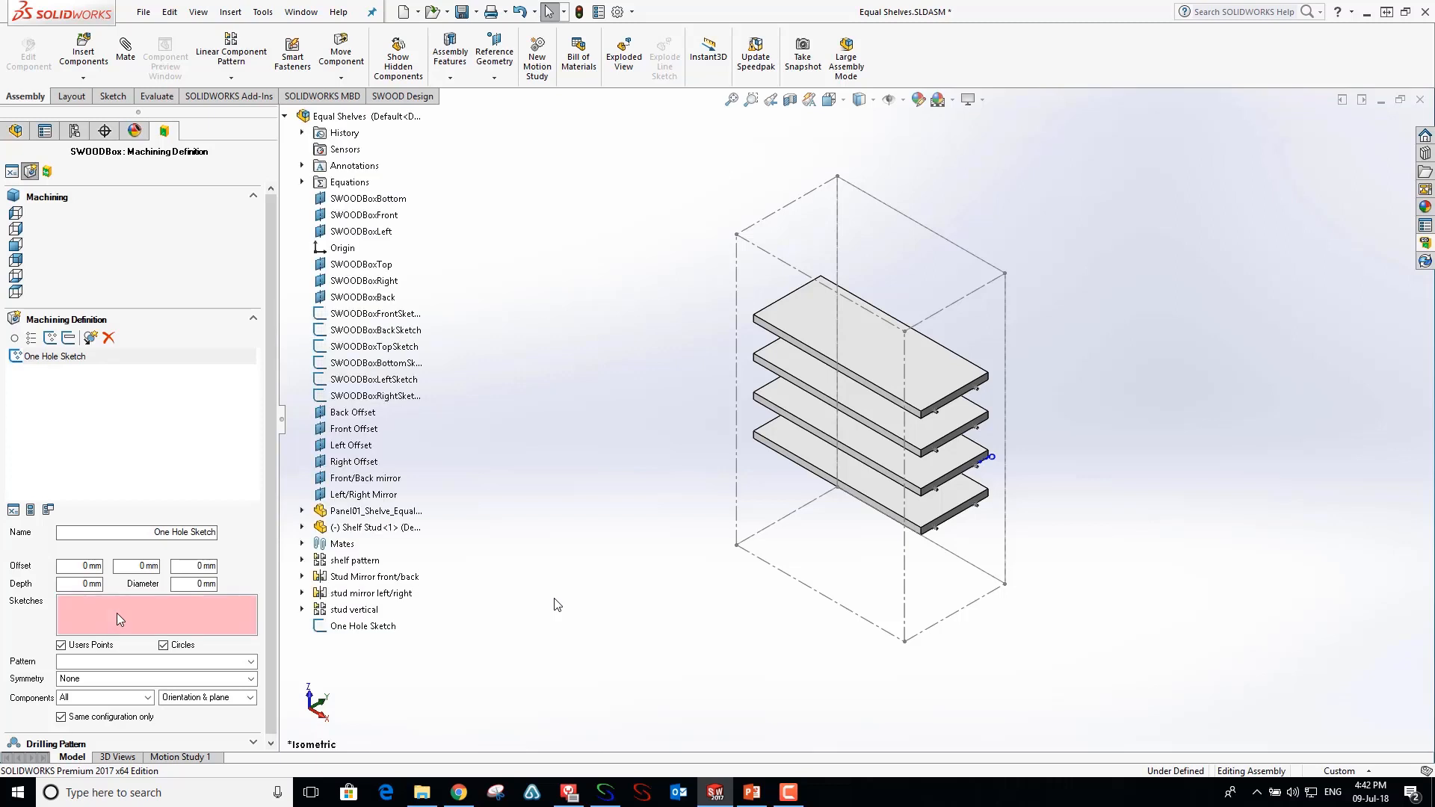
{"action": "left_click", "coordinate": [347, 629]}
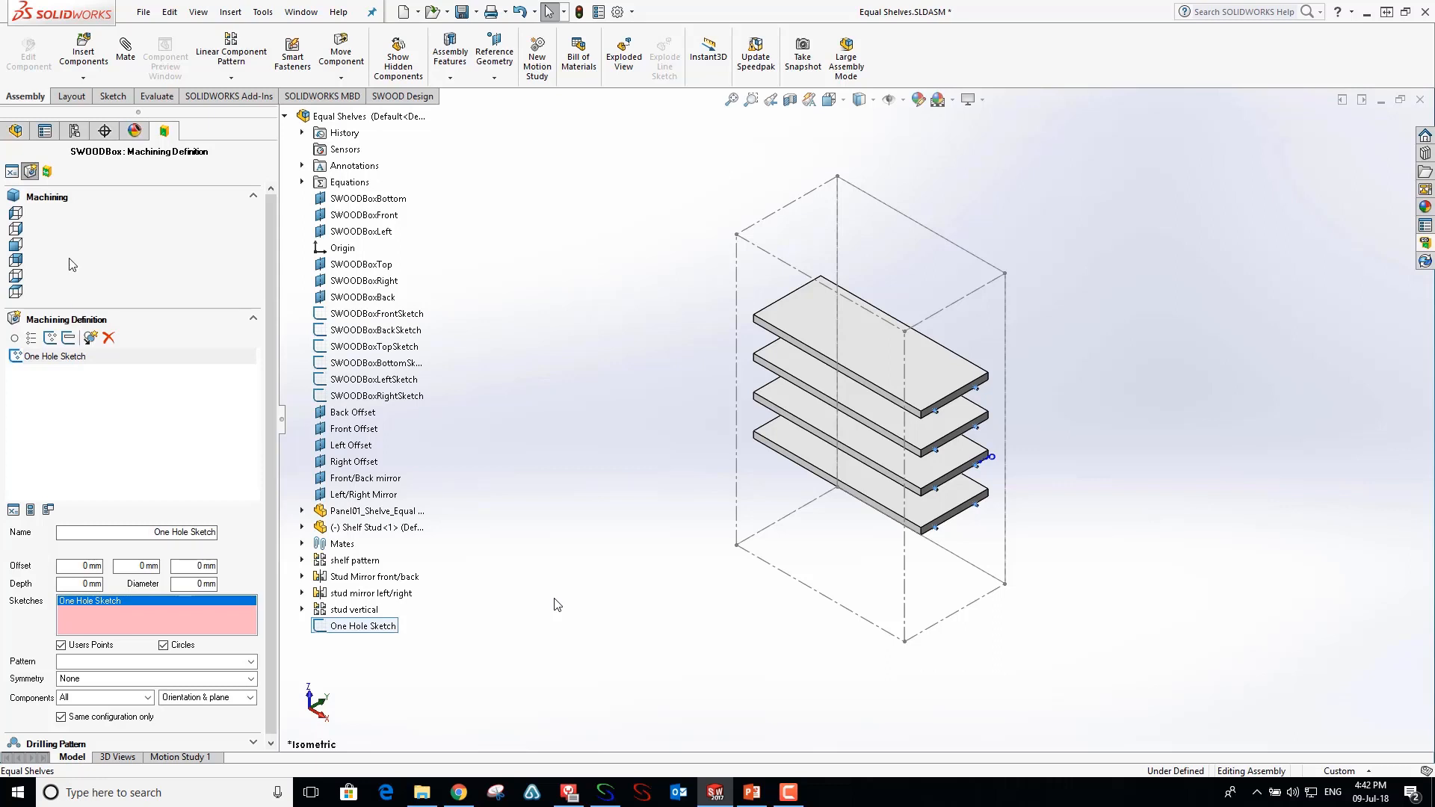
{"action": "left_click", "coordinate": [74, 232]}
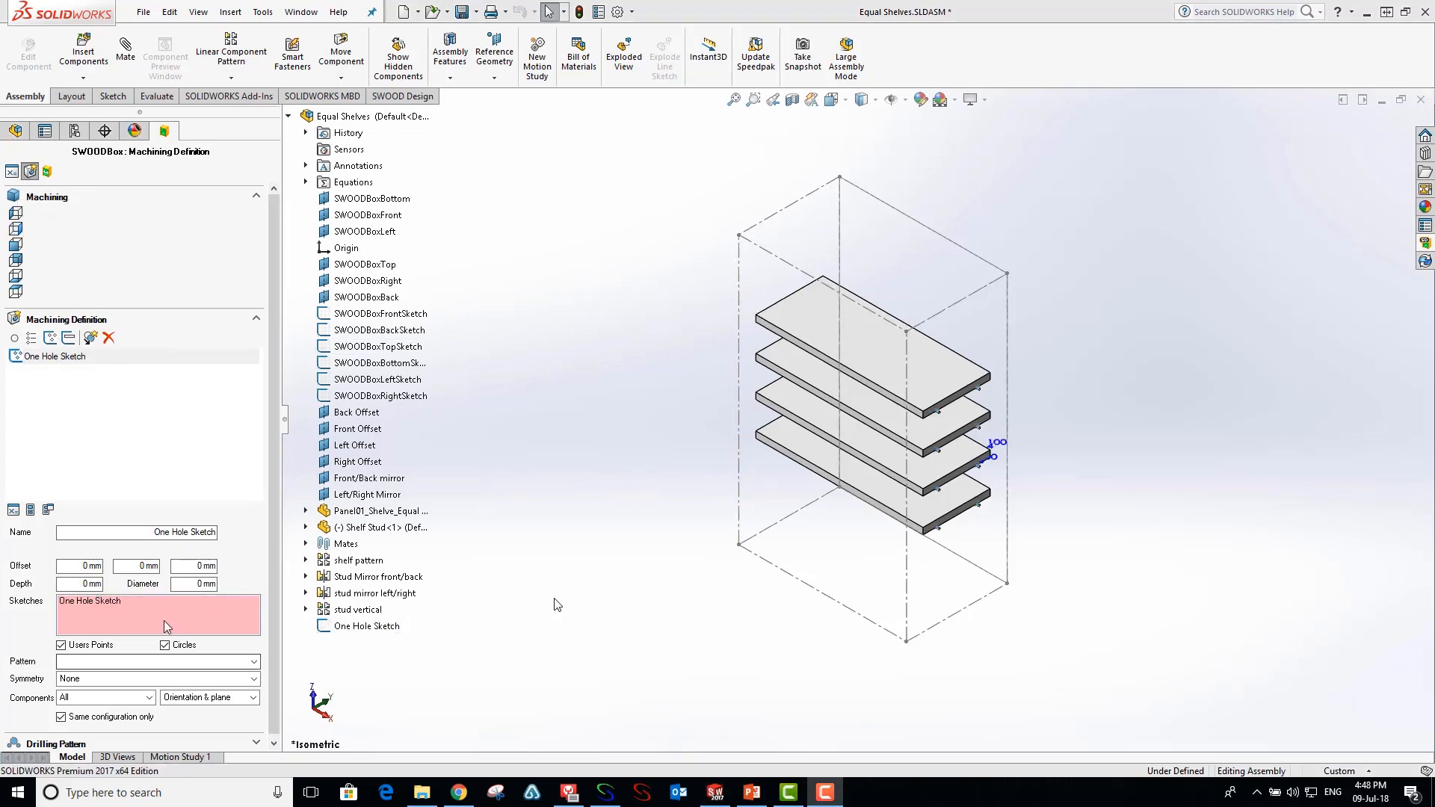
{"action": "left_click", "coordinate": [153, 532]}
- Start a new sketch on the SWOODBoxRight plane and view it from the right
{"action": "left_click", "coordinate": [15, 130]}
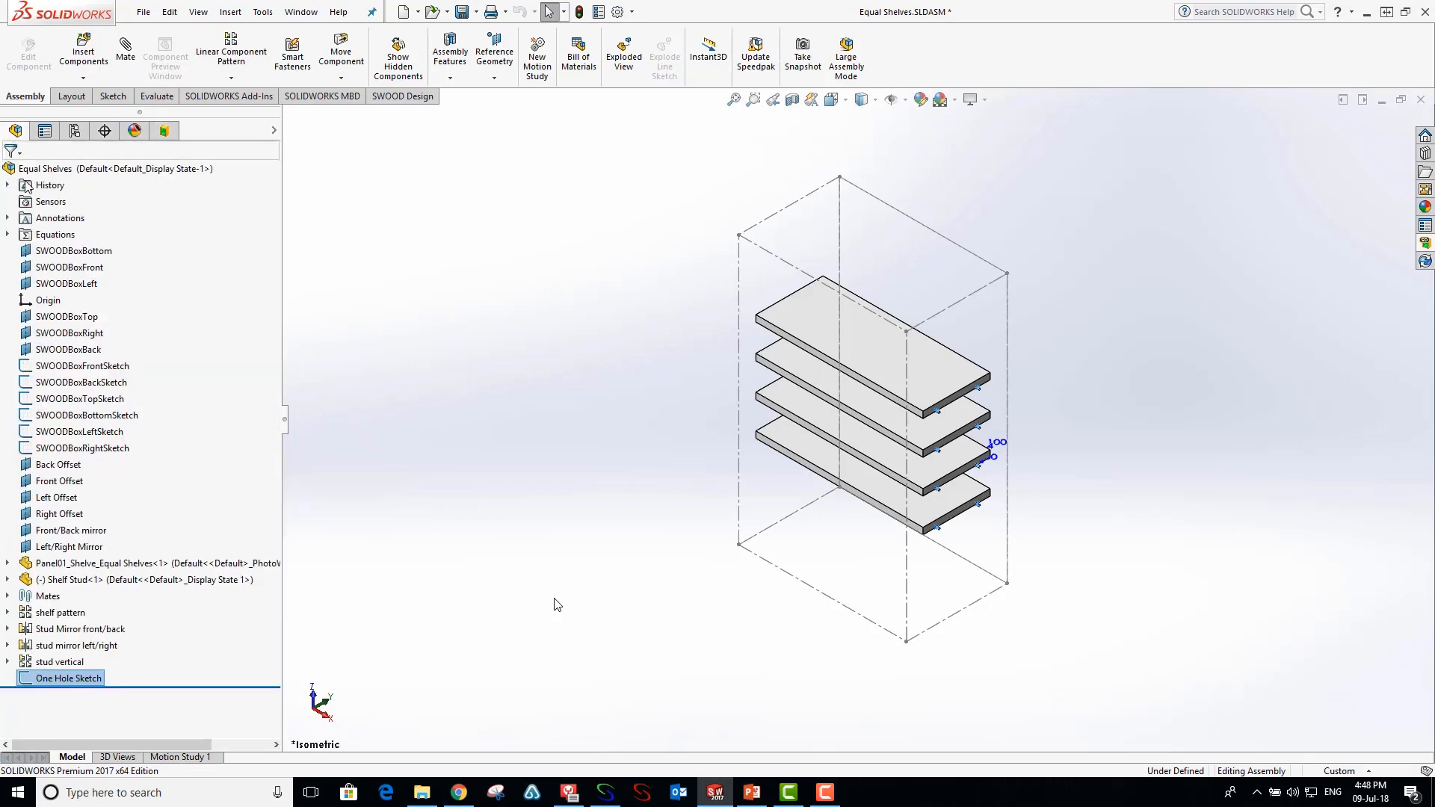
{"action": "left_click", "coordinate": [70, 332]}
{"action": "left_click", "coordinate": [97, 311]}
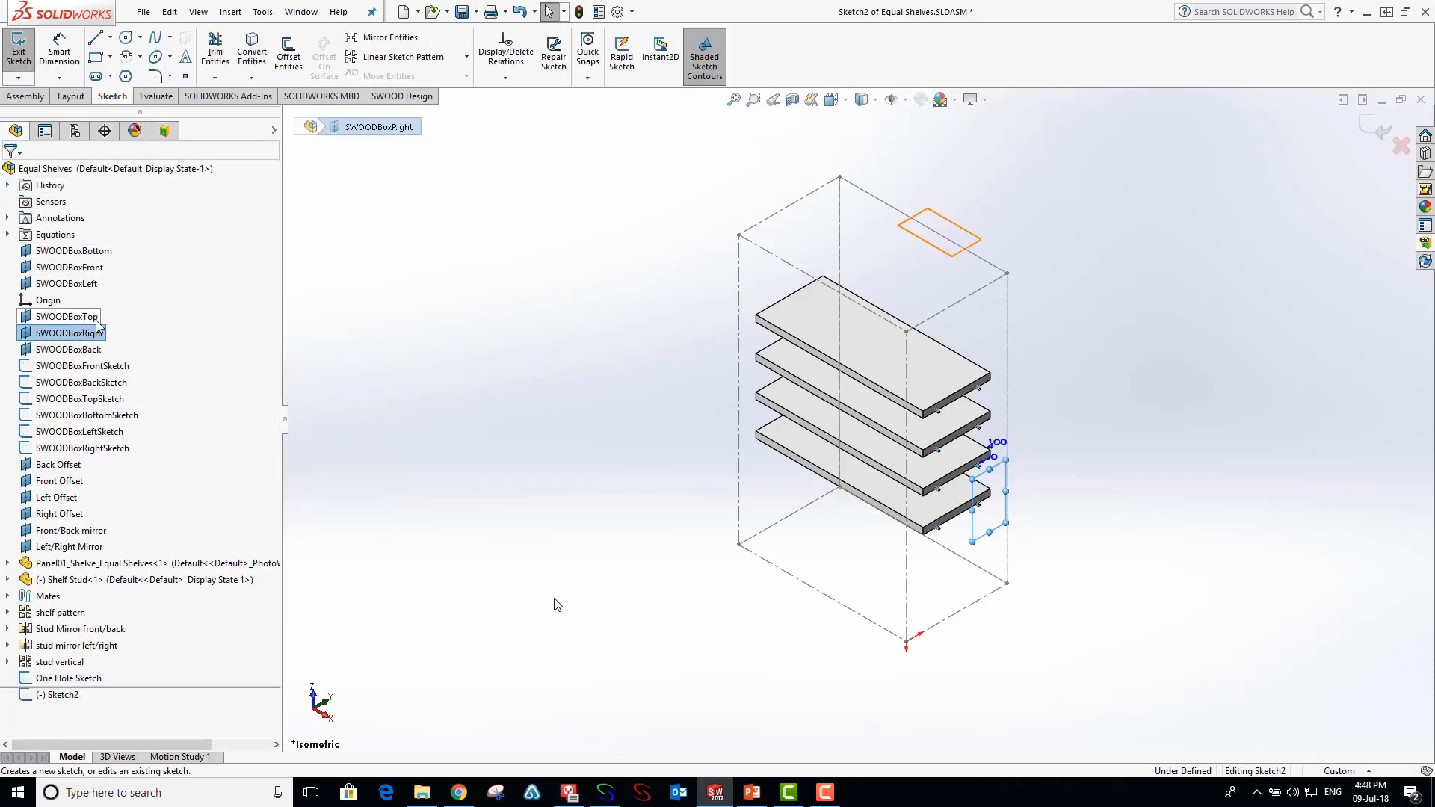
{"action": "key", "text": "space"}
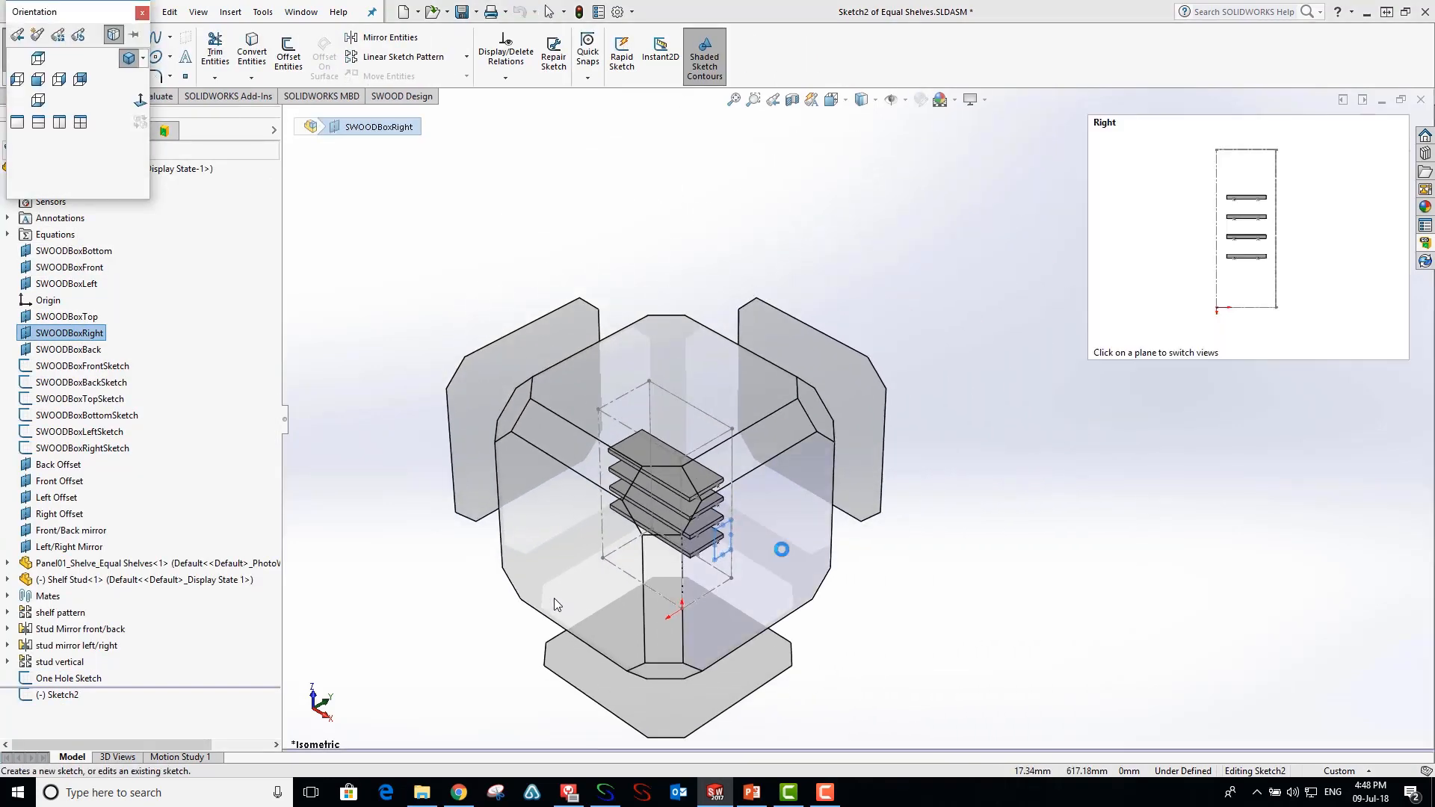
{"action": "left_click", "coordinate": [778, 551]}
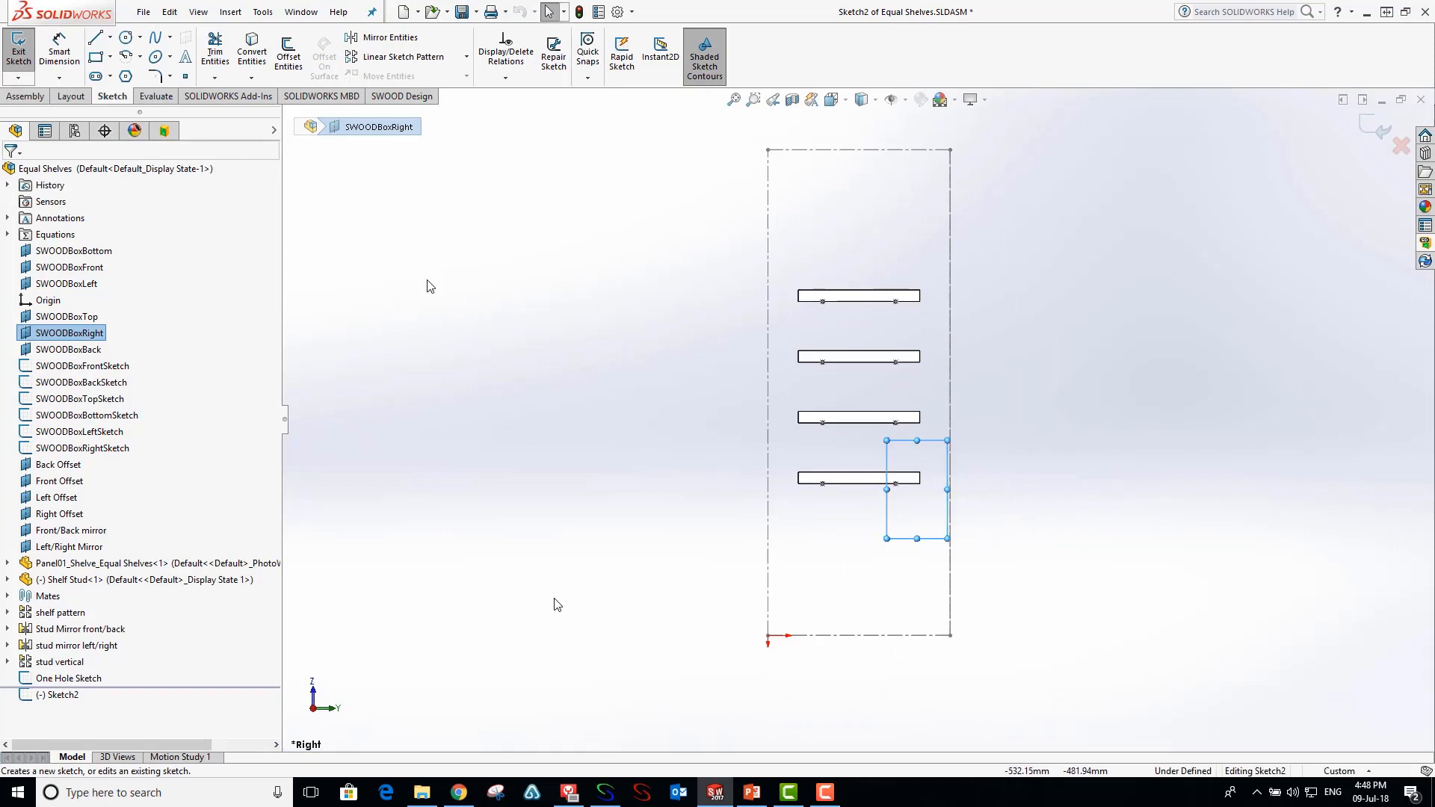
- Sketch a corner rectangle about 501 mm wide and 144 mm high around the lowest shelf
{"action": "left_click", "coordinate": [95, 58]}
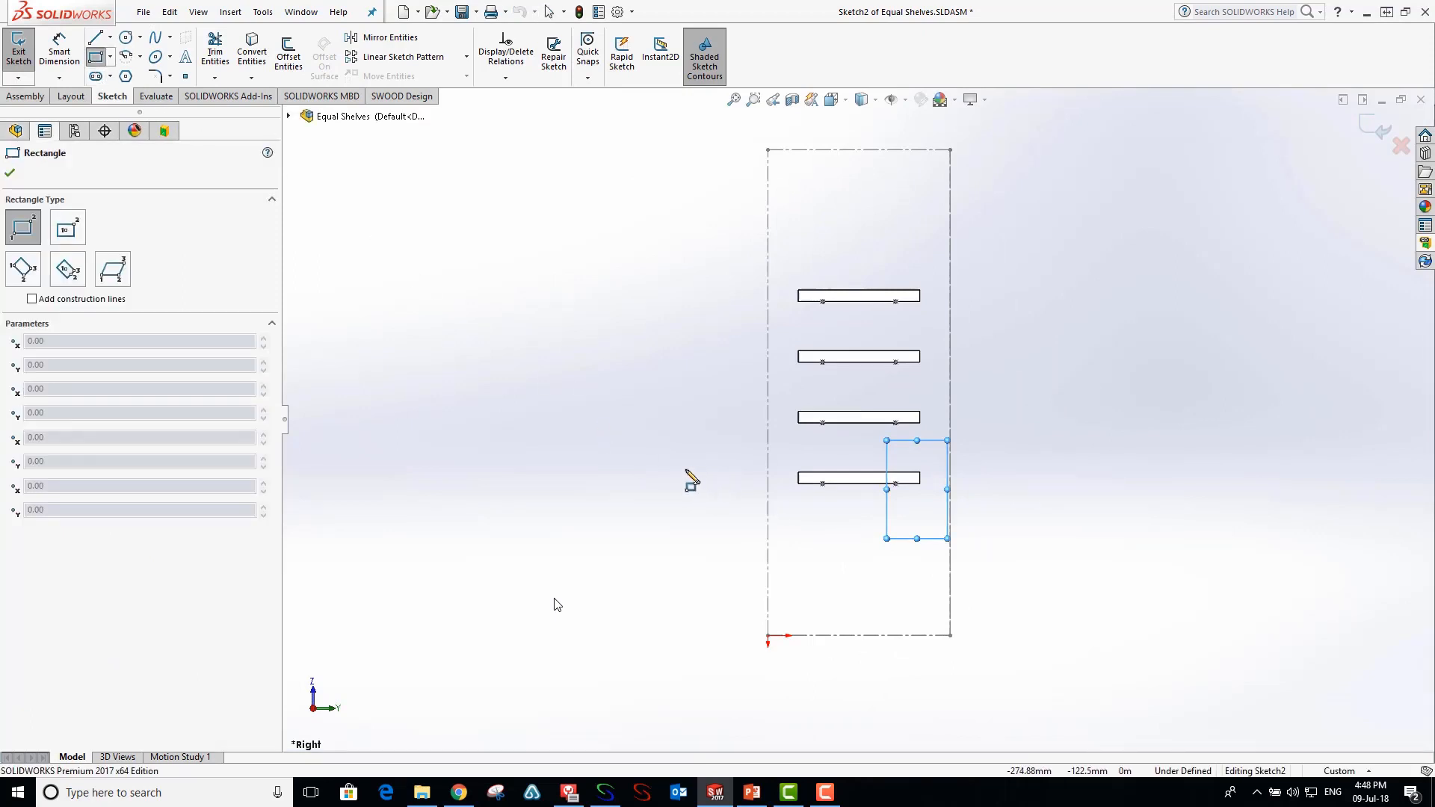
{"action": "left_click", "coordinate": [688, 451]}
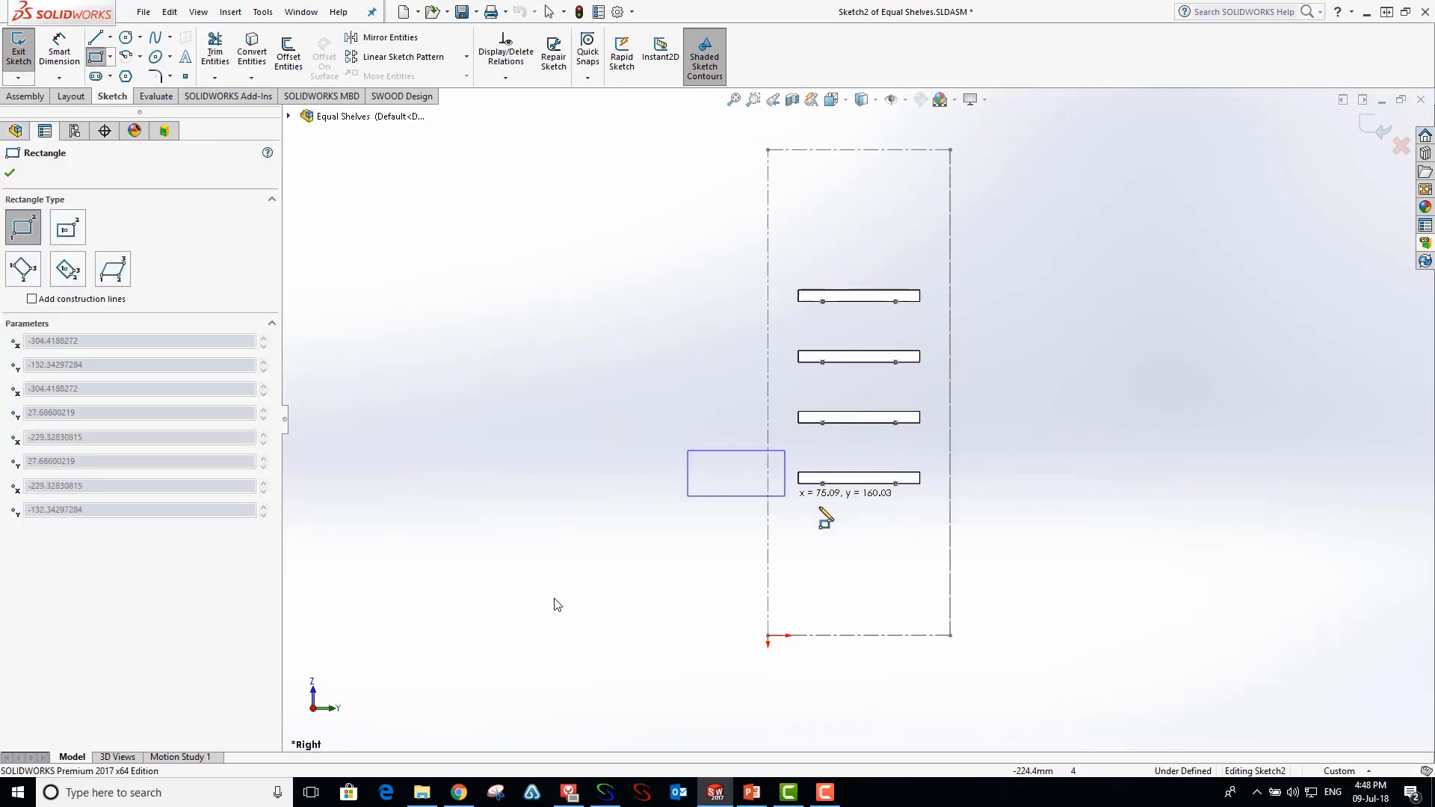
{"action": "left_click", "coordinate": [991, 537]}
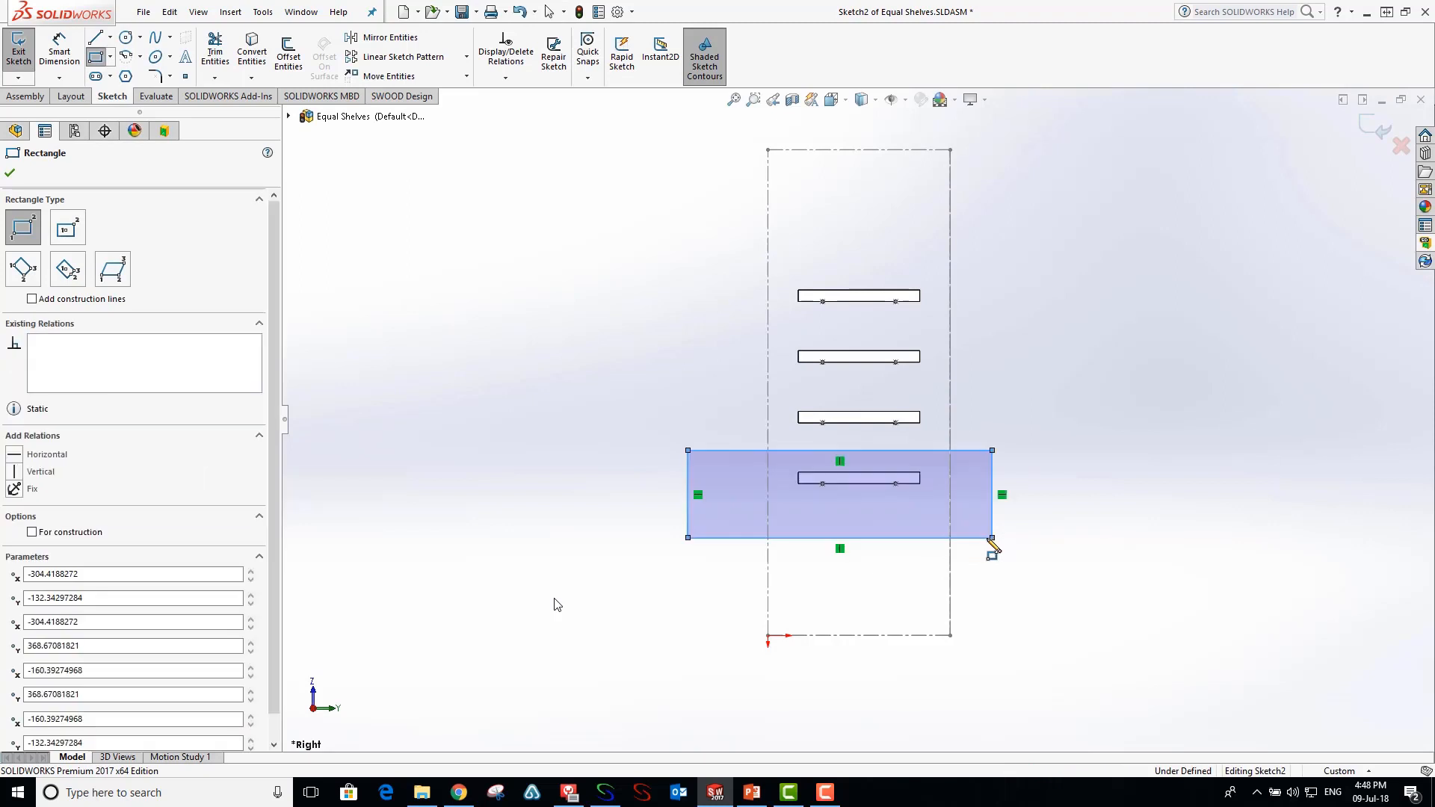
{"action": "left_click", "coordinate": [10, 175]}
{"action": "left_click", "coordinate": [815, 456]}
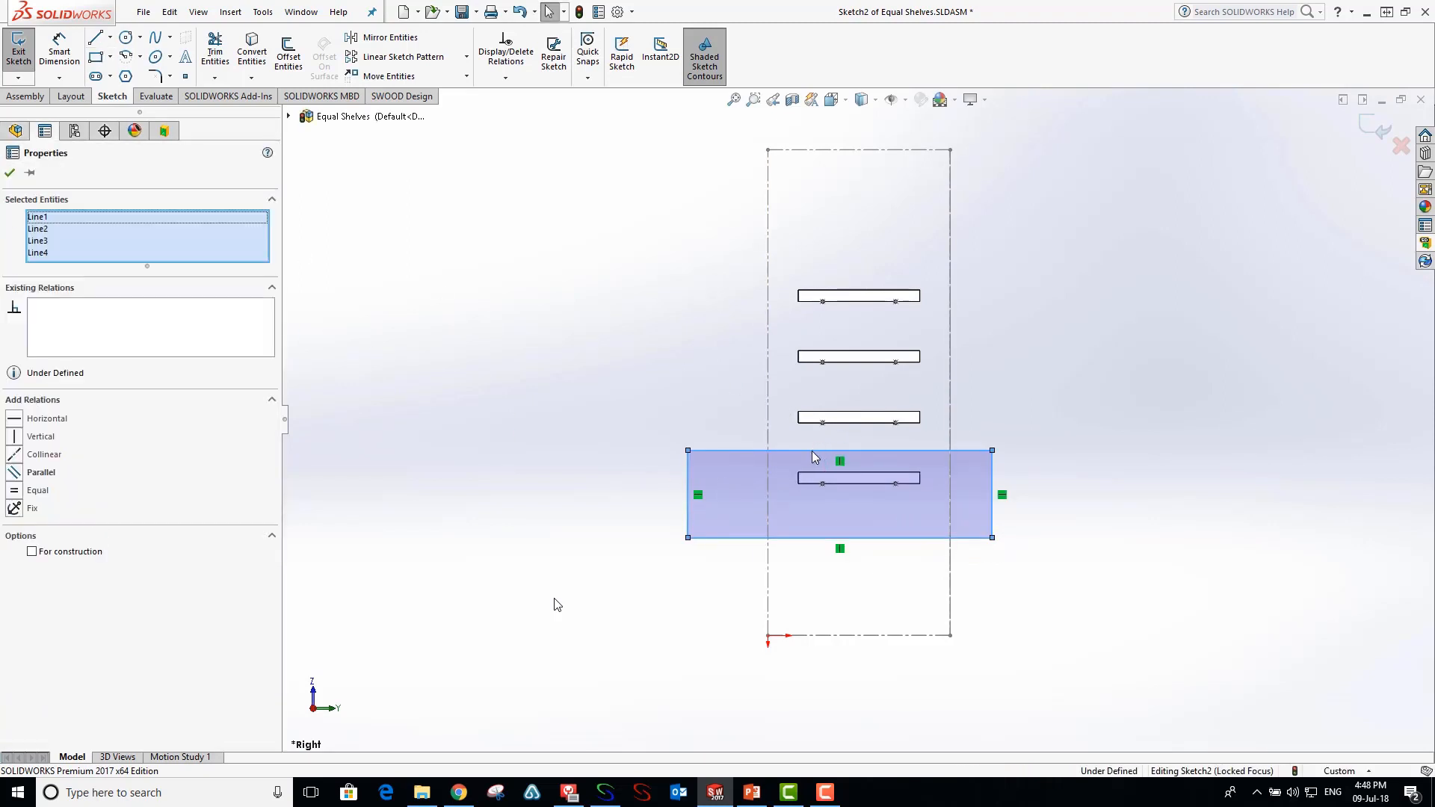
{"action": "left_click", "coordinate": [1080, 507]}
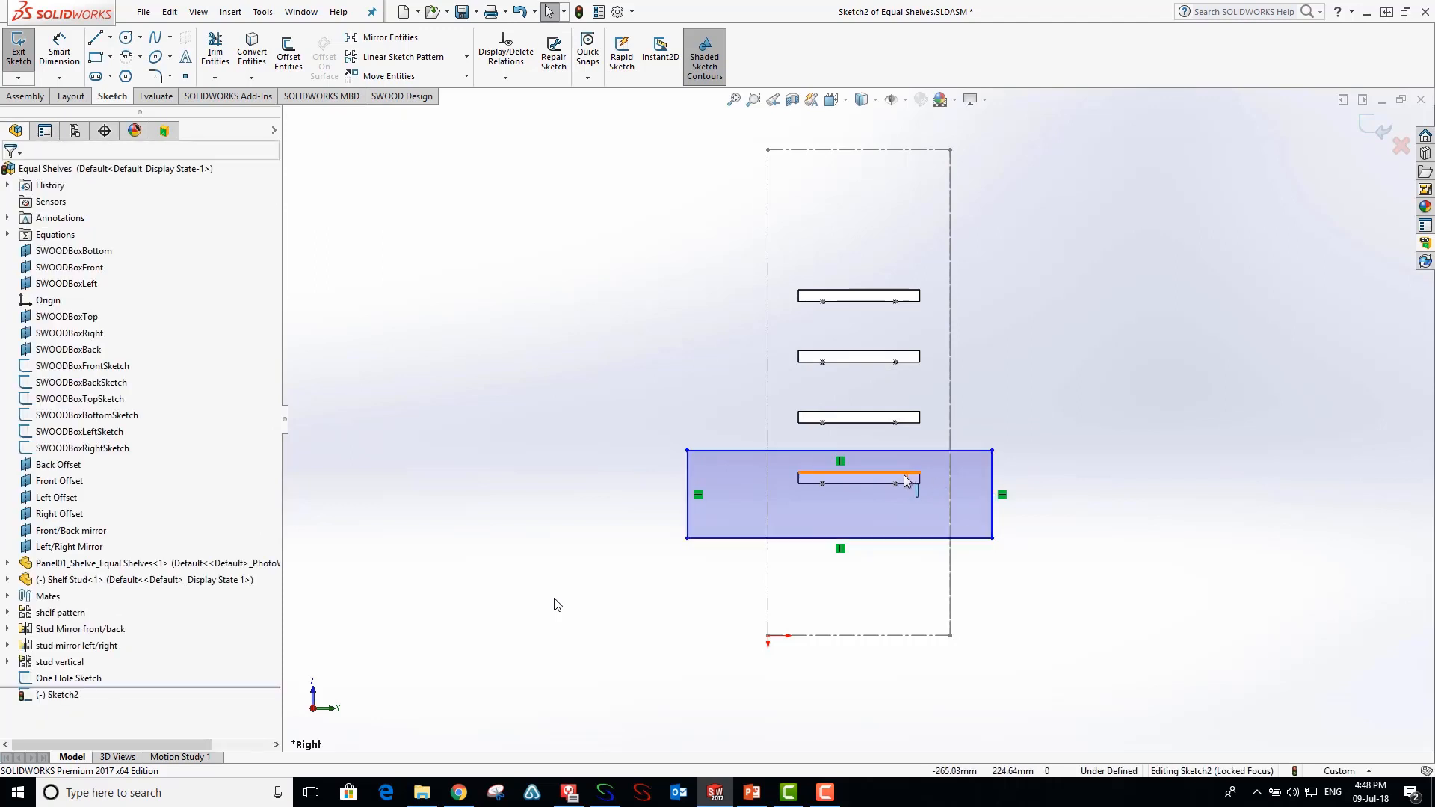
- Make the rectangle's top line collinear with the top edge of the lowest shelf
{"action": "left_click", "coordinate": [887, 451], "text": "ctrl"}
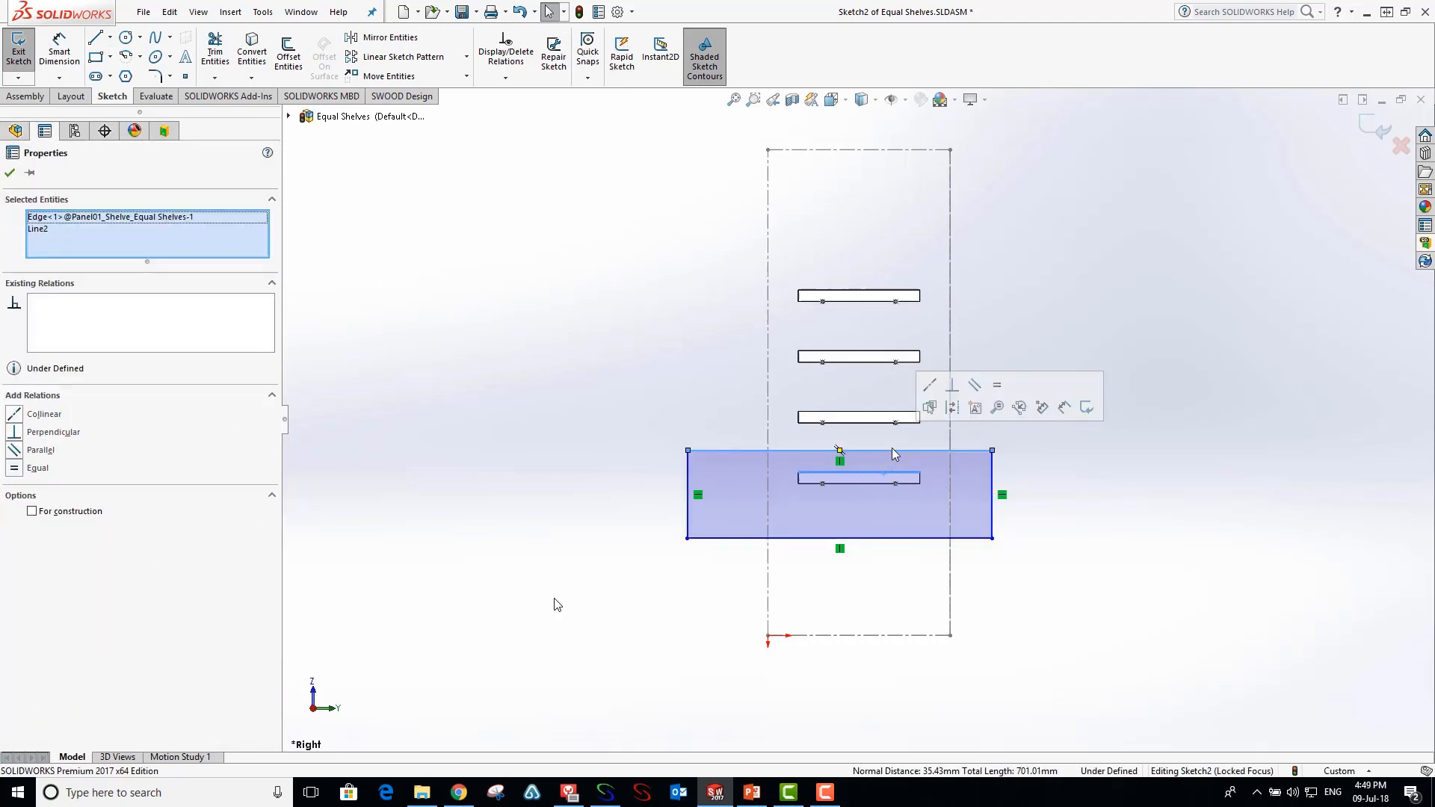
{"action": "left_click", "coordinate": [929, 386]}
{"action": "scroll", "coordinate": [836, 482], "scroll_direction": "down", "scroll_amount": 5}
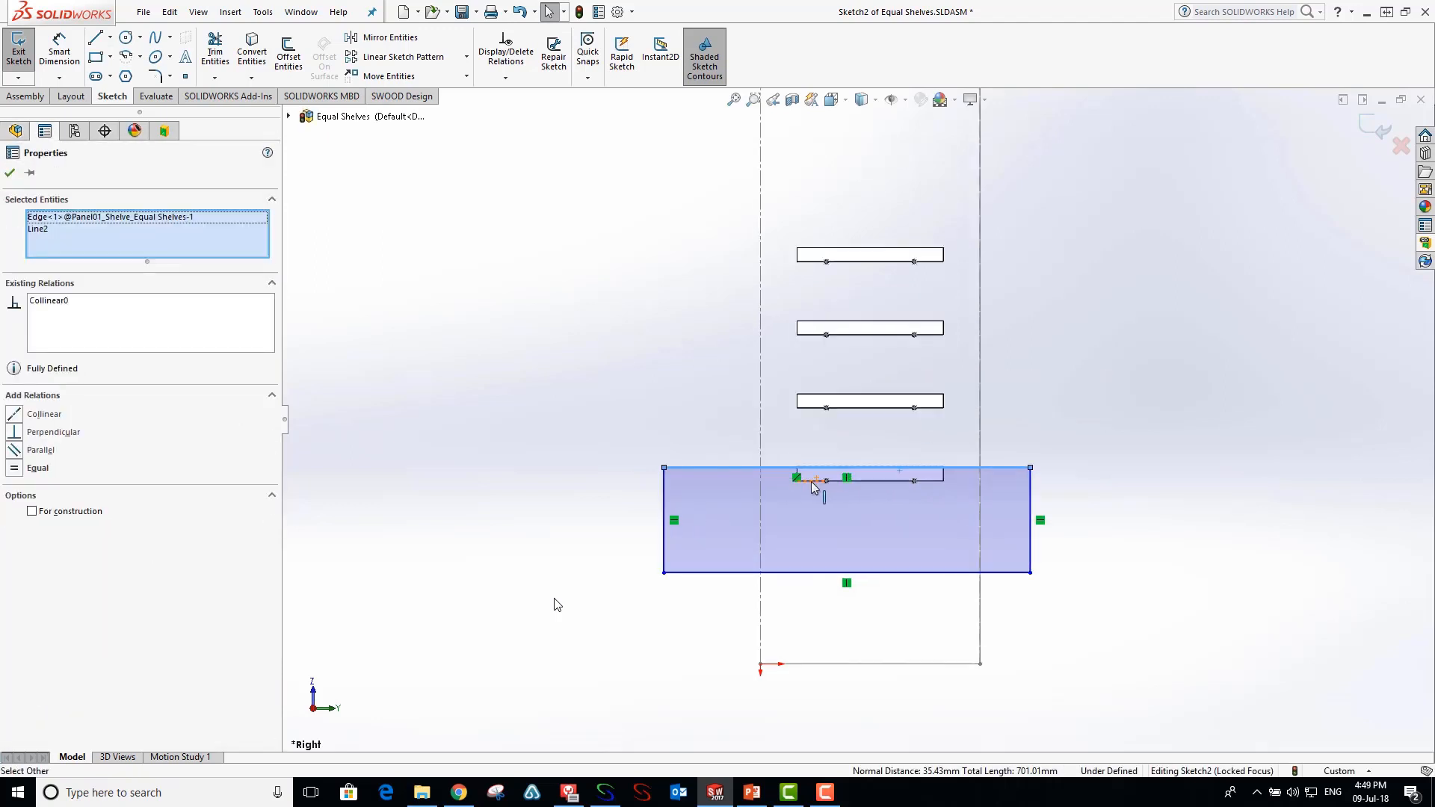
{"action": "key", "text": "Escape"}
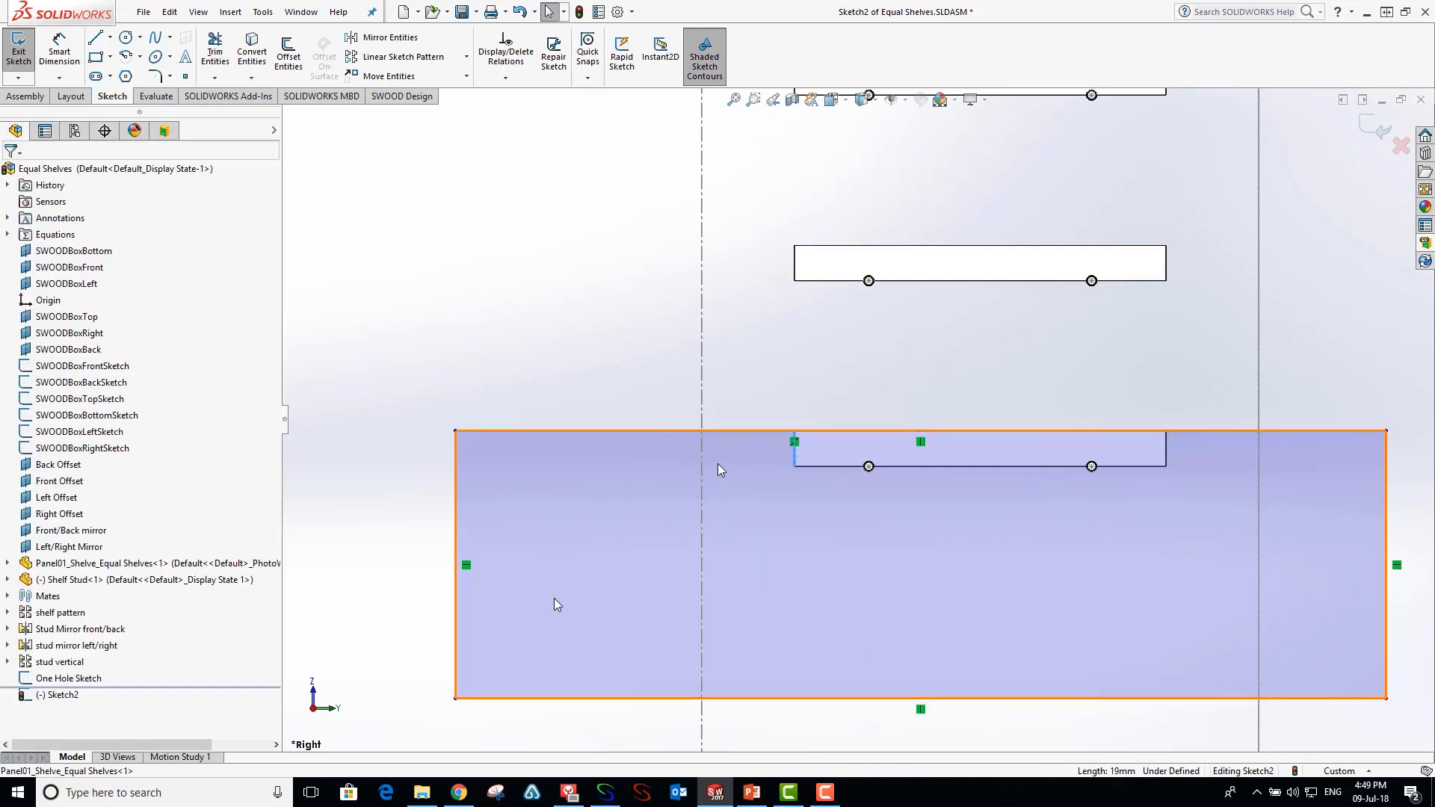
- Make both vertical sides of the rectangle collinear with the corresponding end edges of the lowest shelf
{"action": "left_click", "coordinate": [457, 490]}
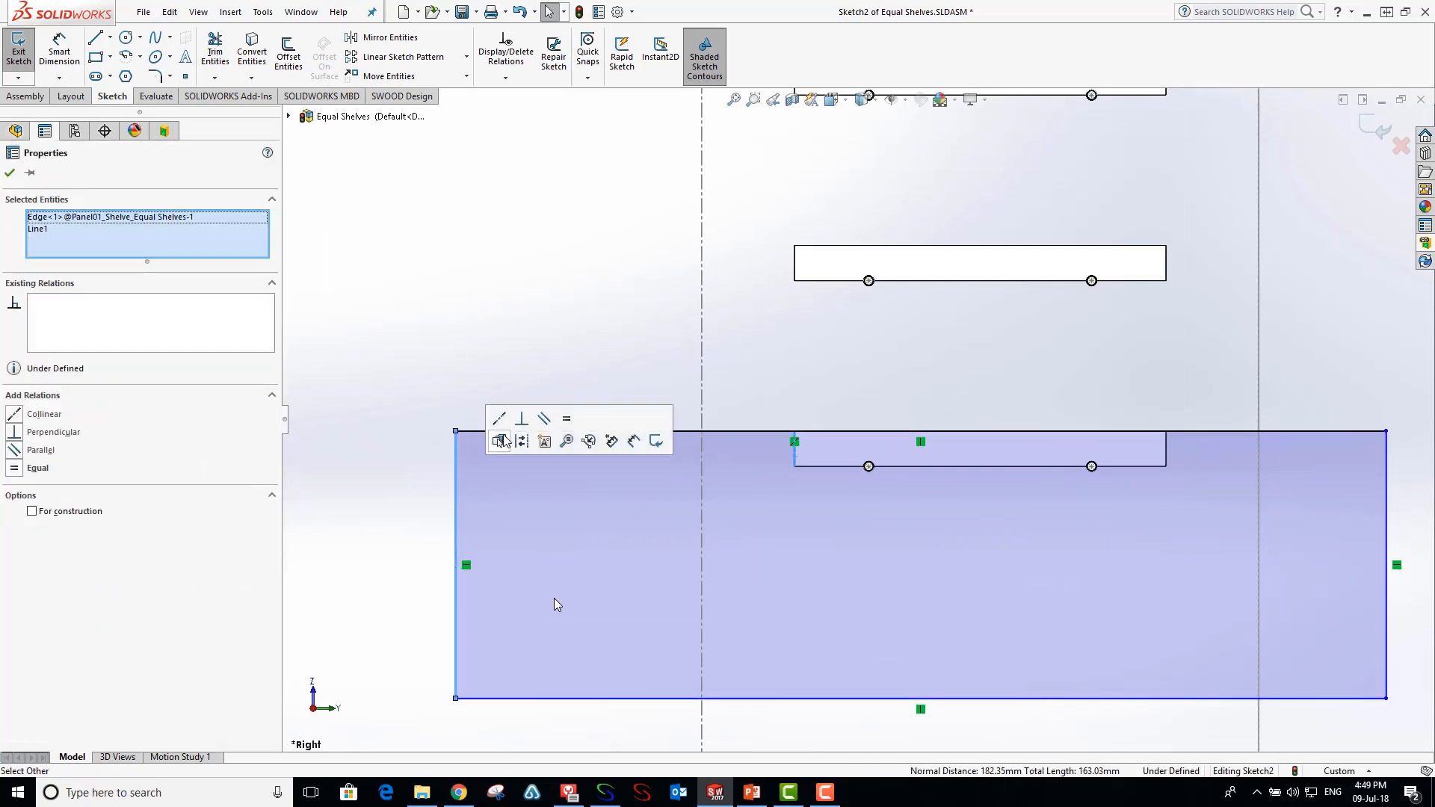
{"action": "left_click", "coordinate": [500, 420]}
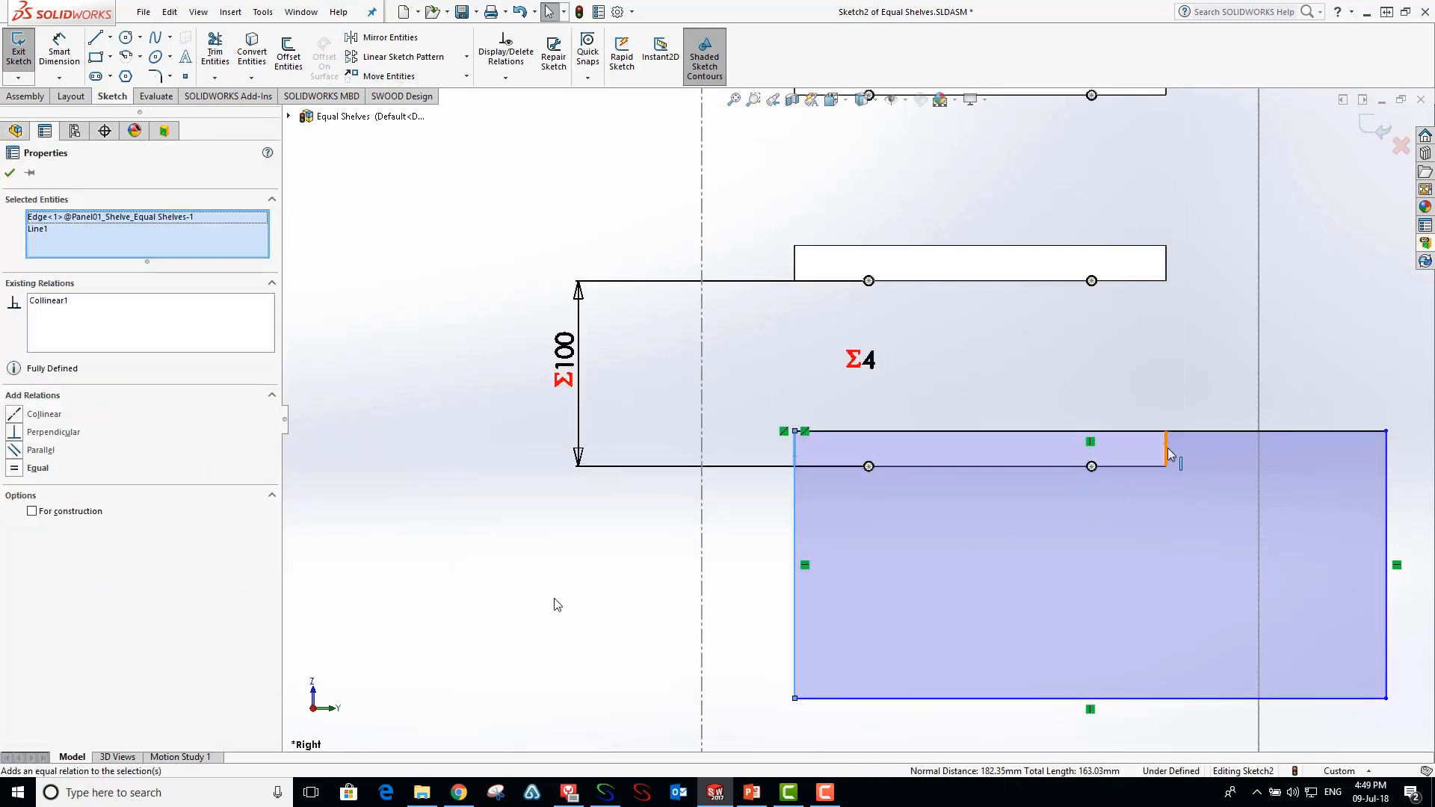
{"action": "key", "text": "Escape"}
{"action": "left_click", "coordinate": [1385, 478], "text": "ctrl"}
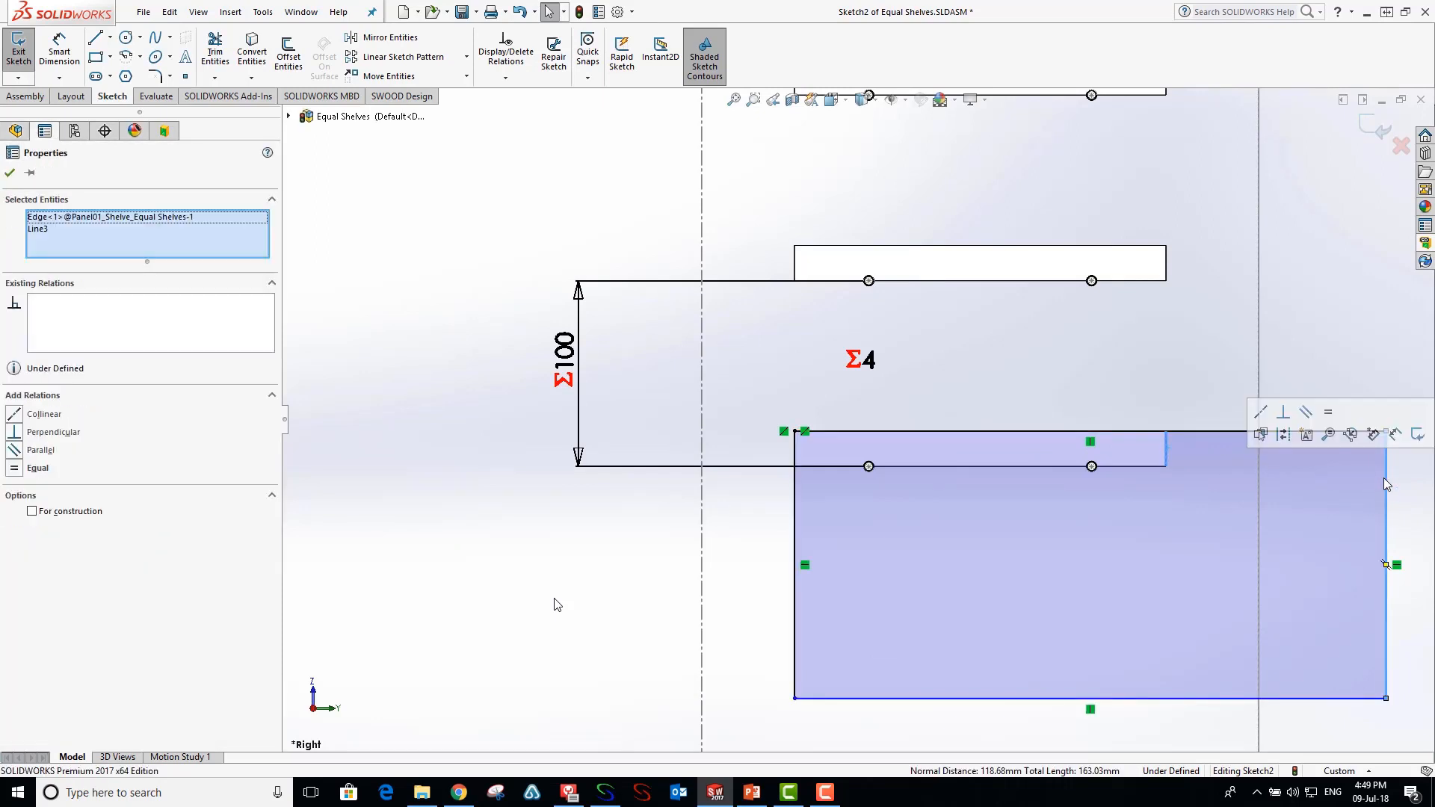
{"action": "left_click", "coordinate": [1259, 414]}
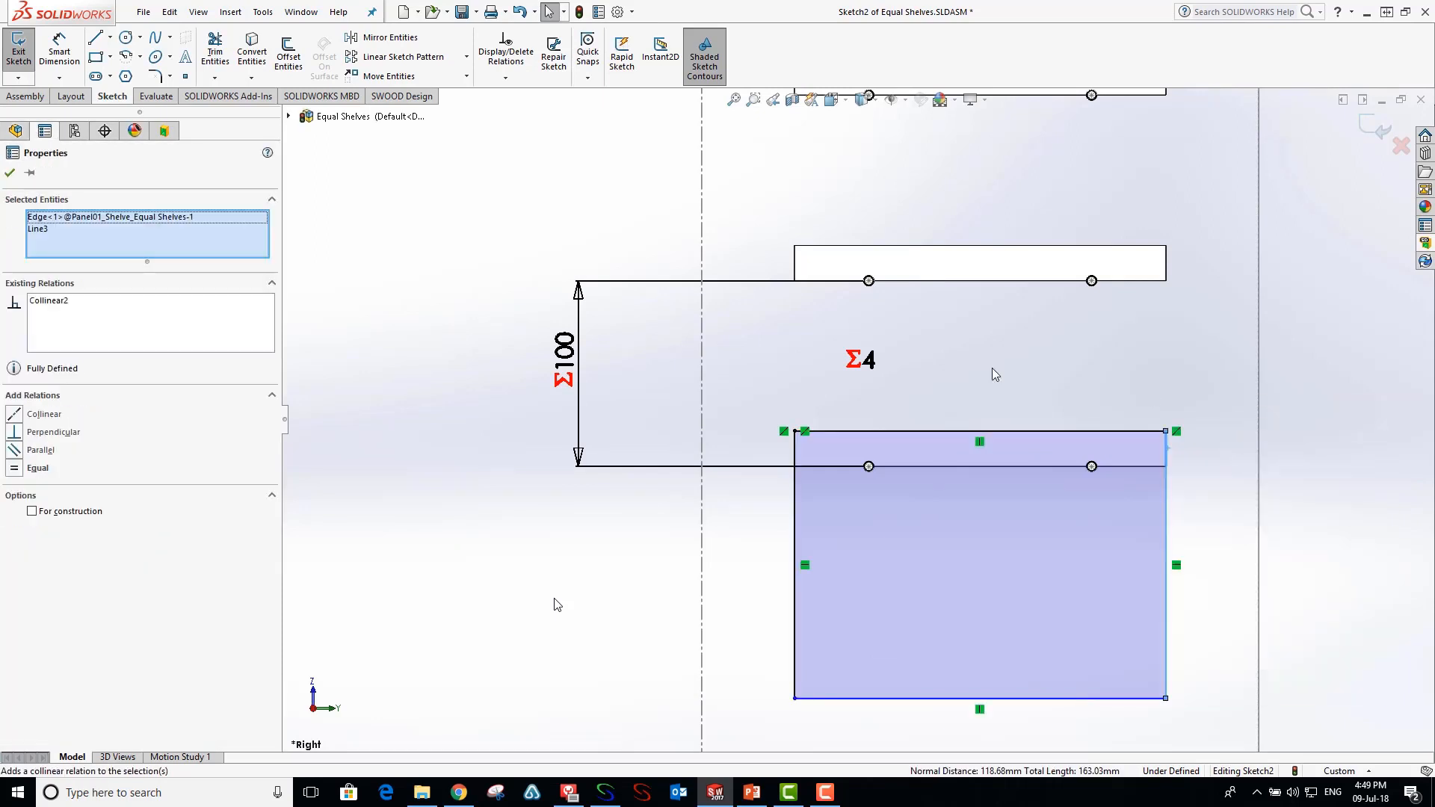
{"action": "key", "text": "Escape"}
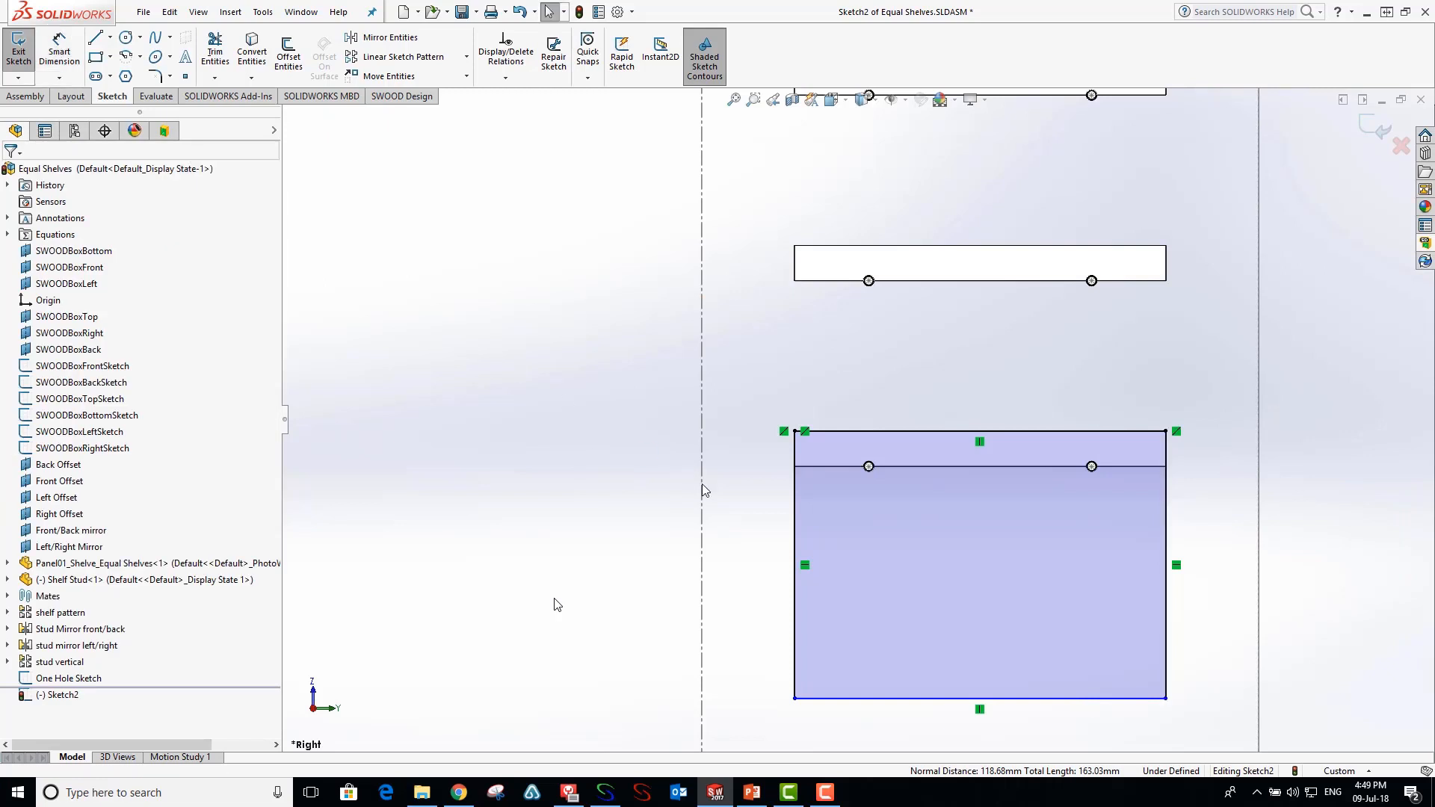
- Dimension the rectangle's height along its left side
{"action": "left_click", "coordinate": [59, 51]}
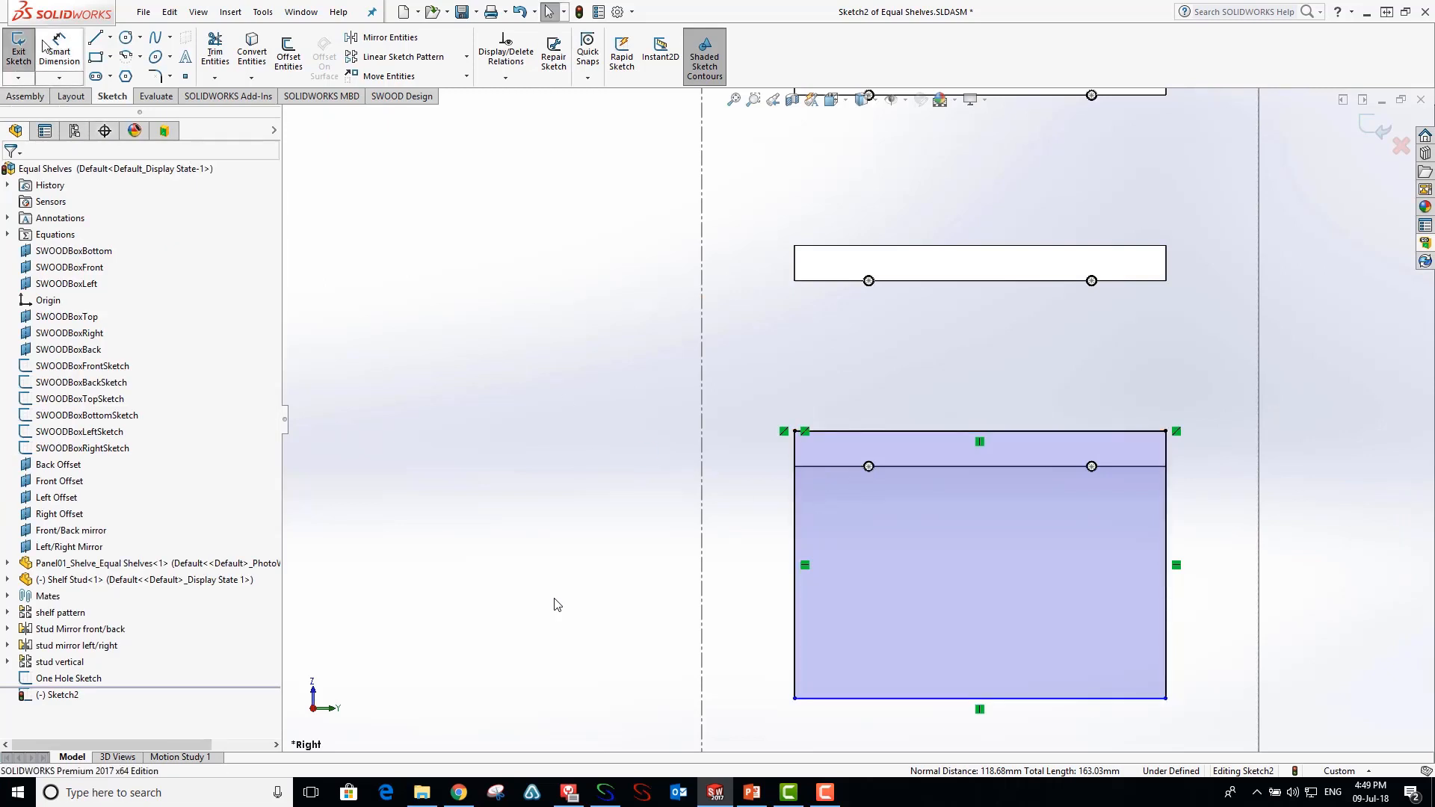
{"action": "left_click", "coordinate": [794, 521]}
{"action": "left_click", "coordinate": [661, 532]}
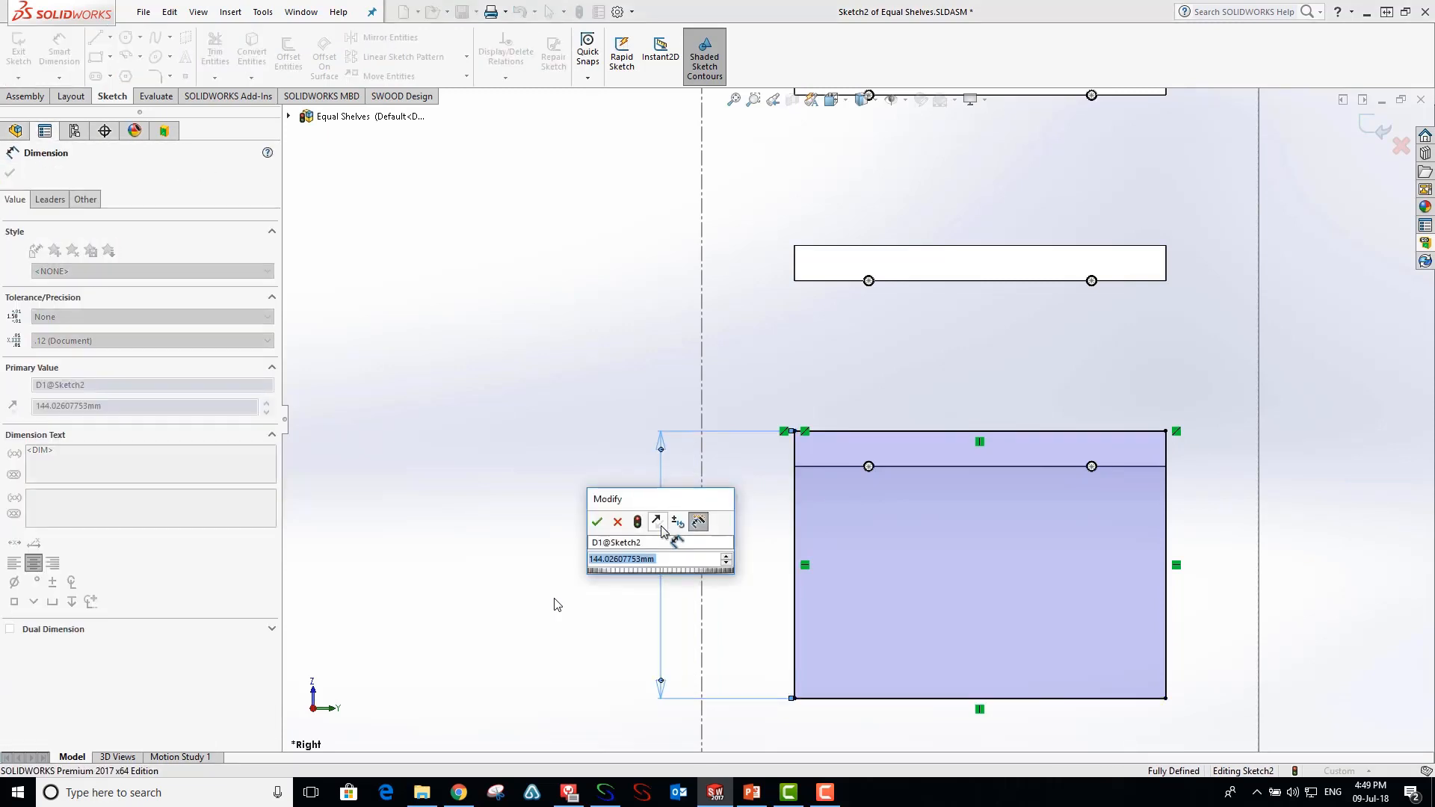
{"action": "left_click", "coordinate": [596, 523]}
{"action": "left_click", "coordinate": [508, 502]}
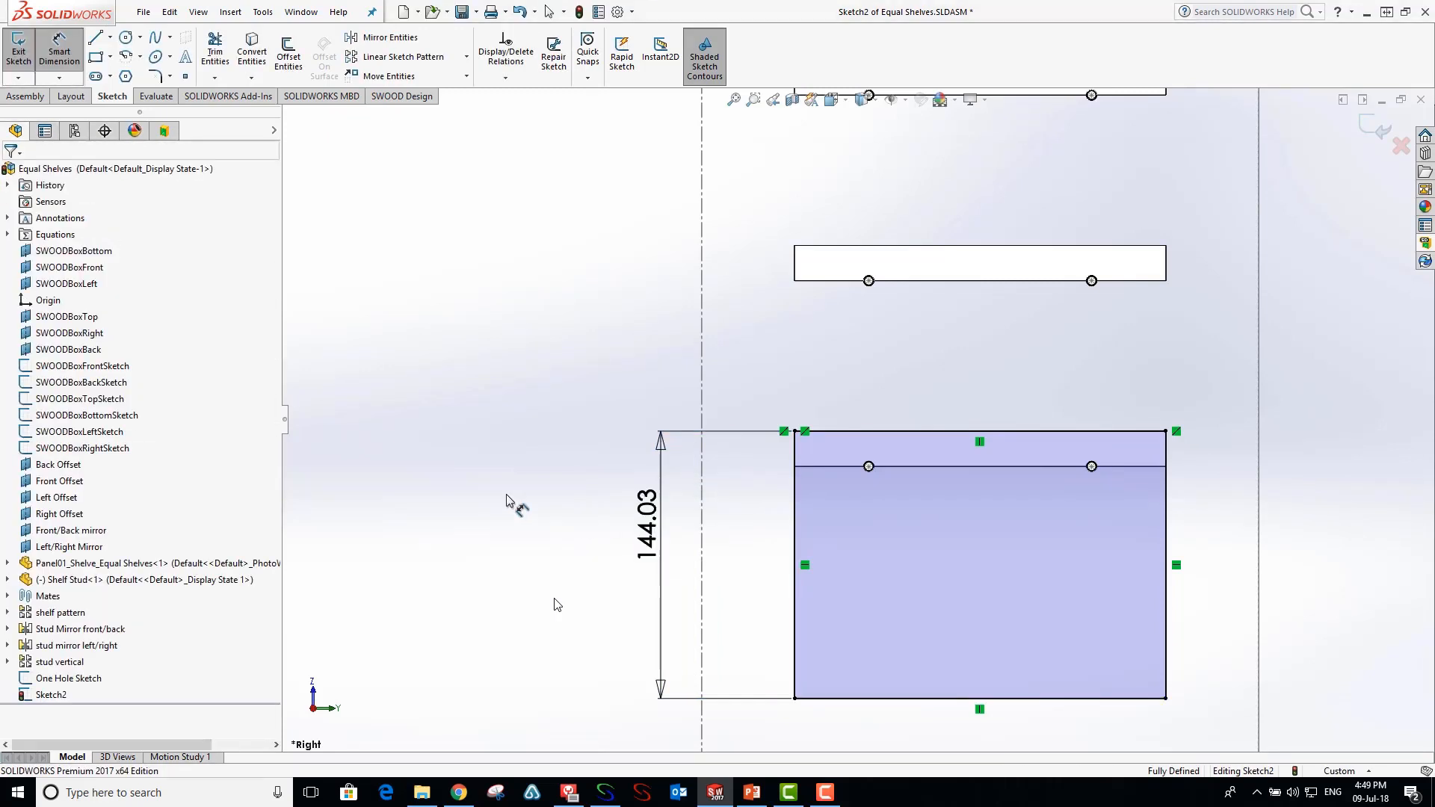
- Set the rectangle's height equal to the shelf panel's Boss-Extrude1 thickness dimension with an equation
{"action": "key", "text": "ctrl+7"}
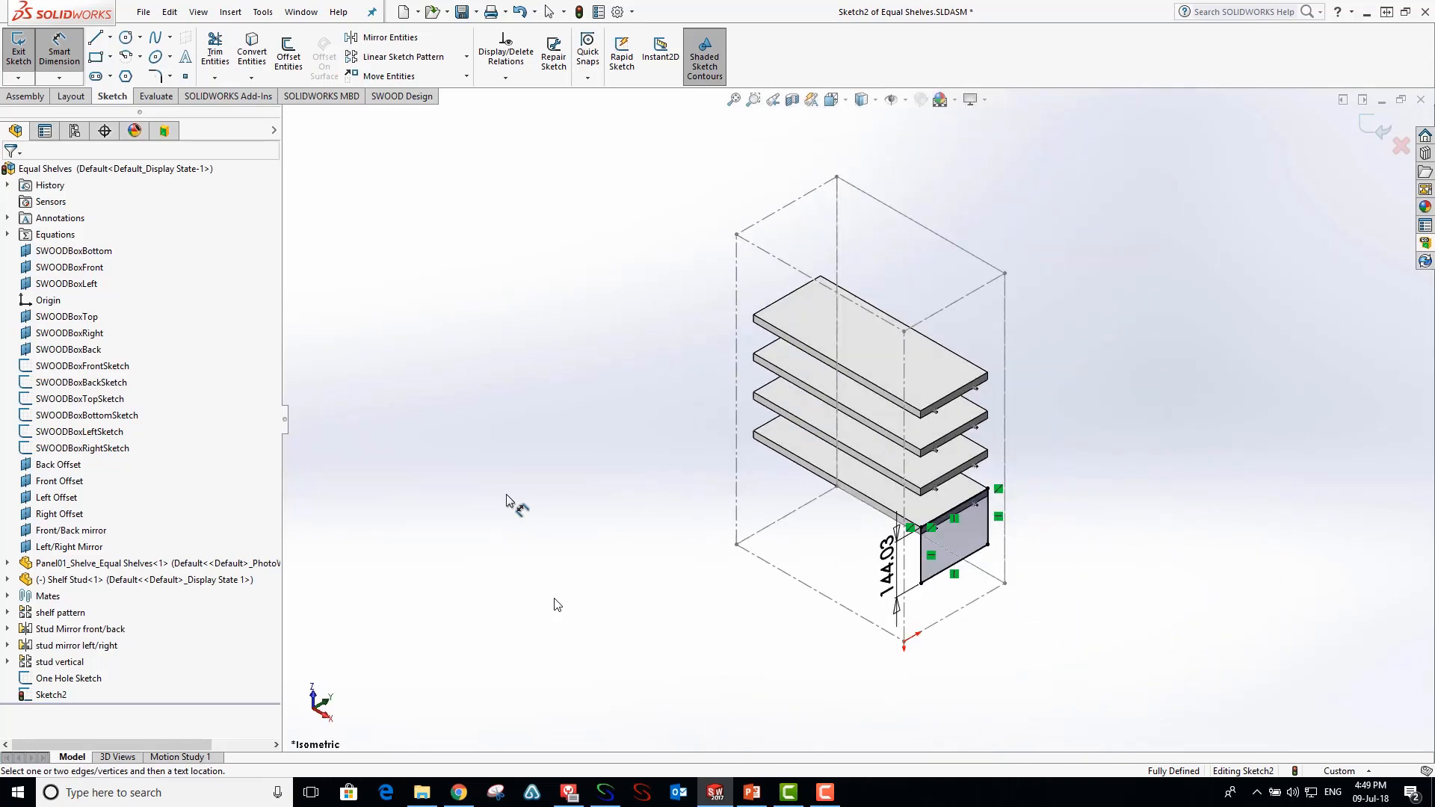
{"action": "left_click", "coordinate": [7, 562]}
{"action": "double_click", "coordinate": [79, 695]}
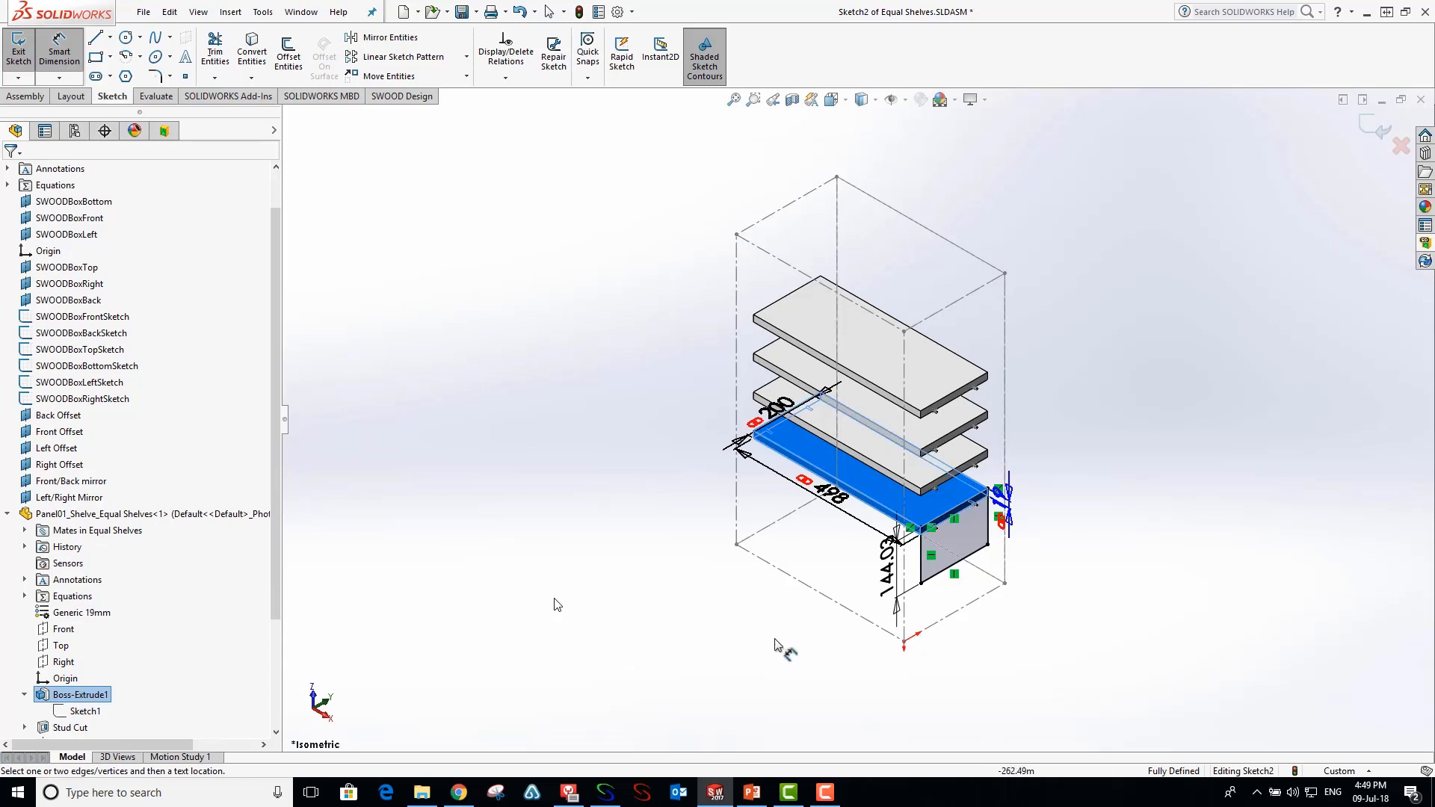
{"action": "double_click", "coordinate": [883, 577]}
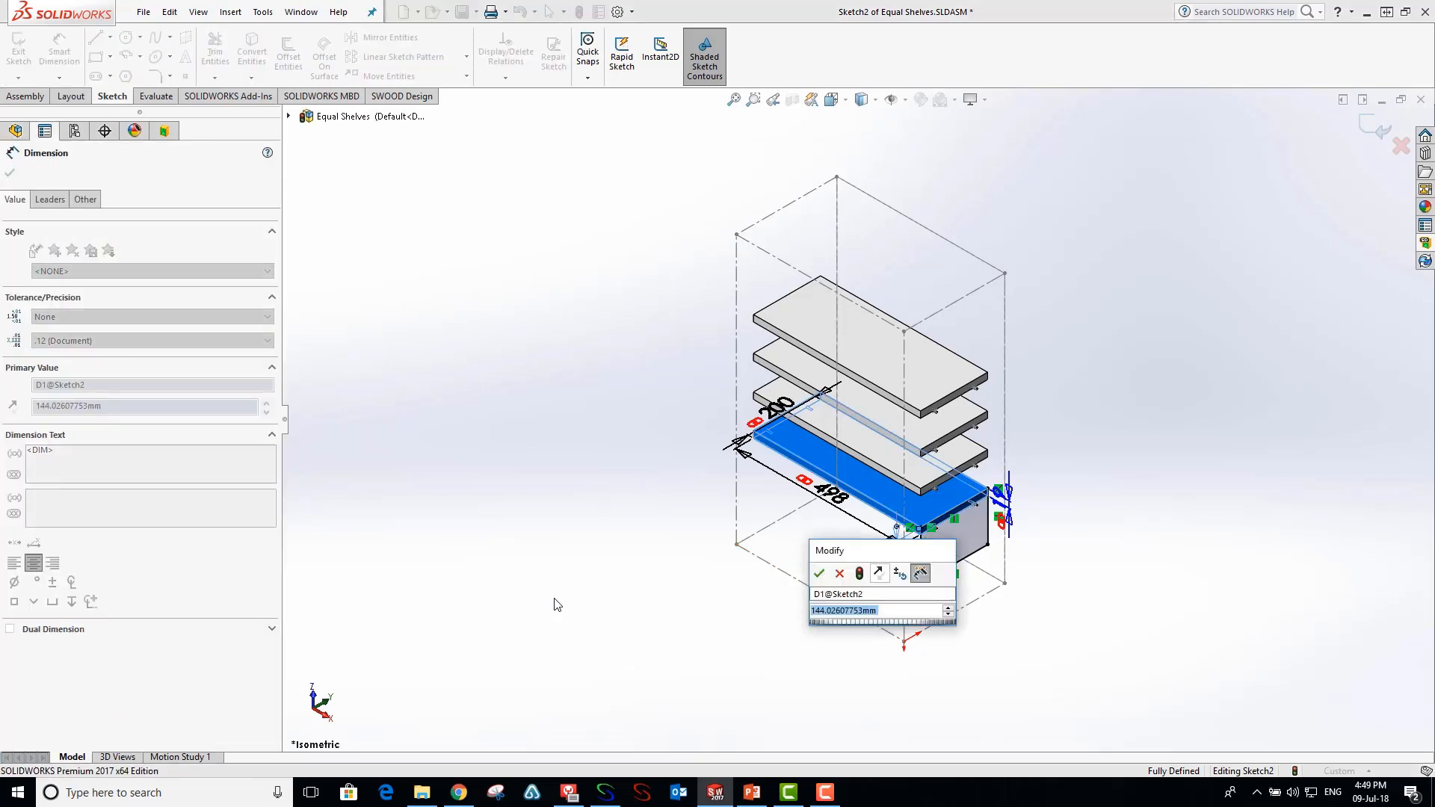
{"action": "type", "text": "="}
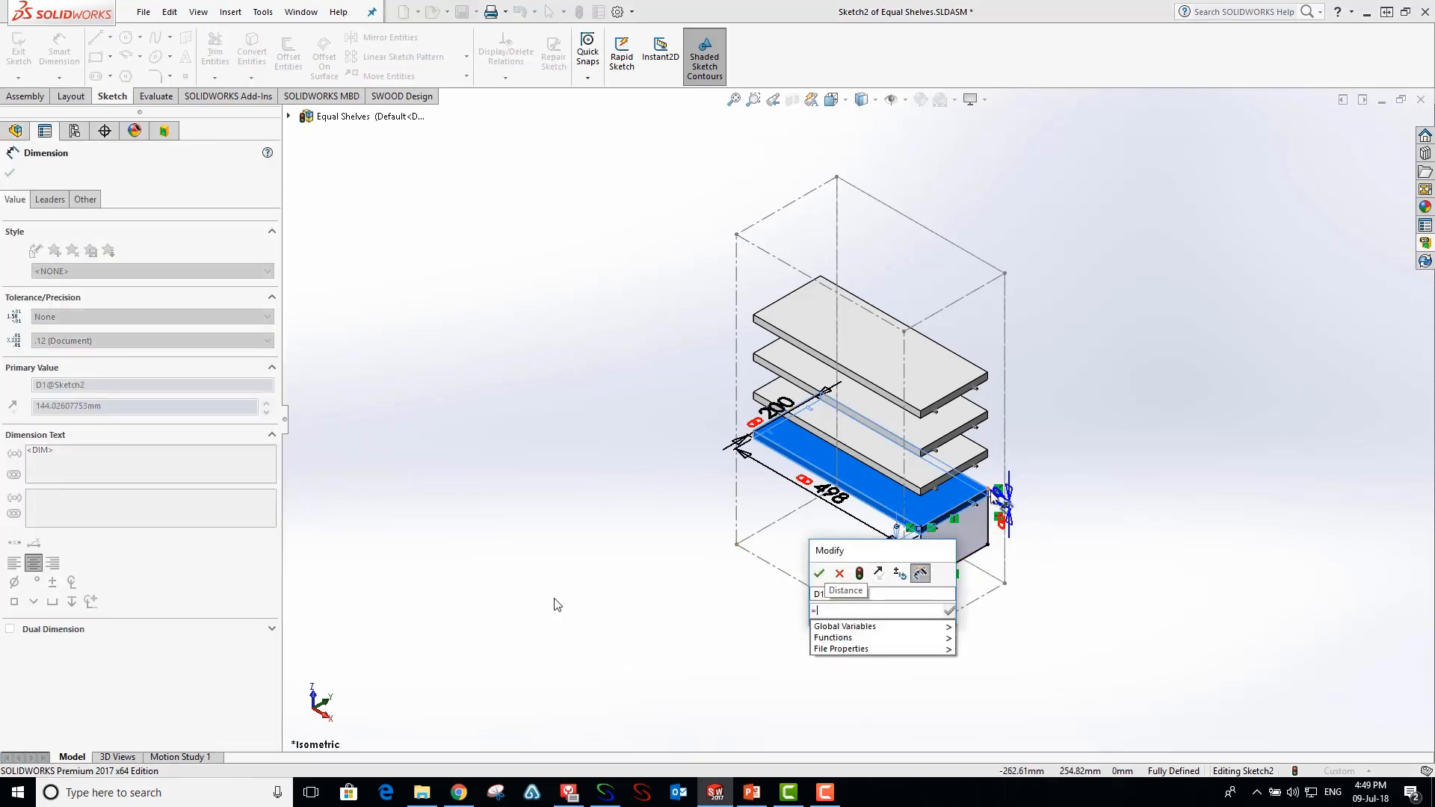
{"action": "left_click", "coordinate": [1001, 500]}
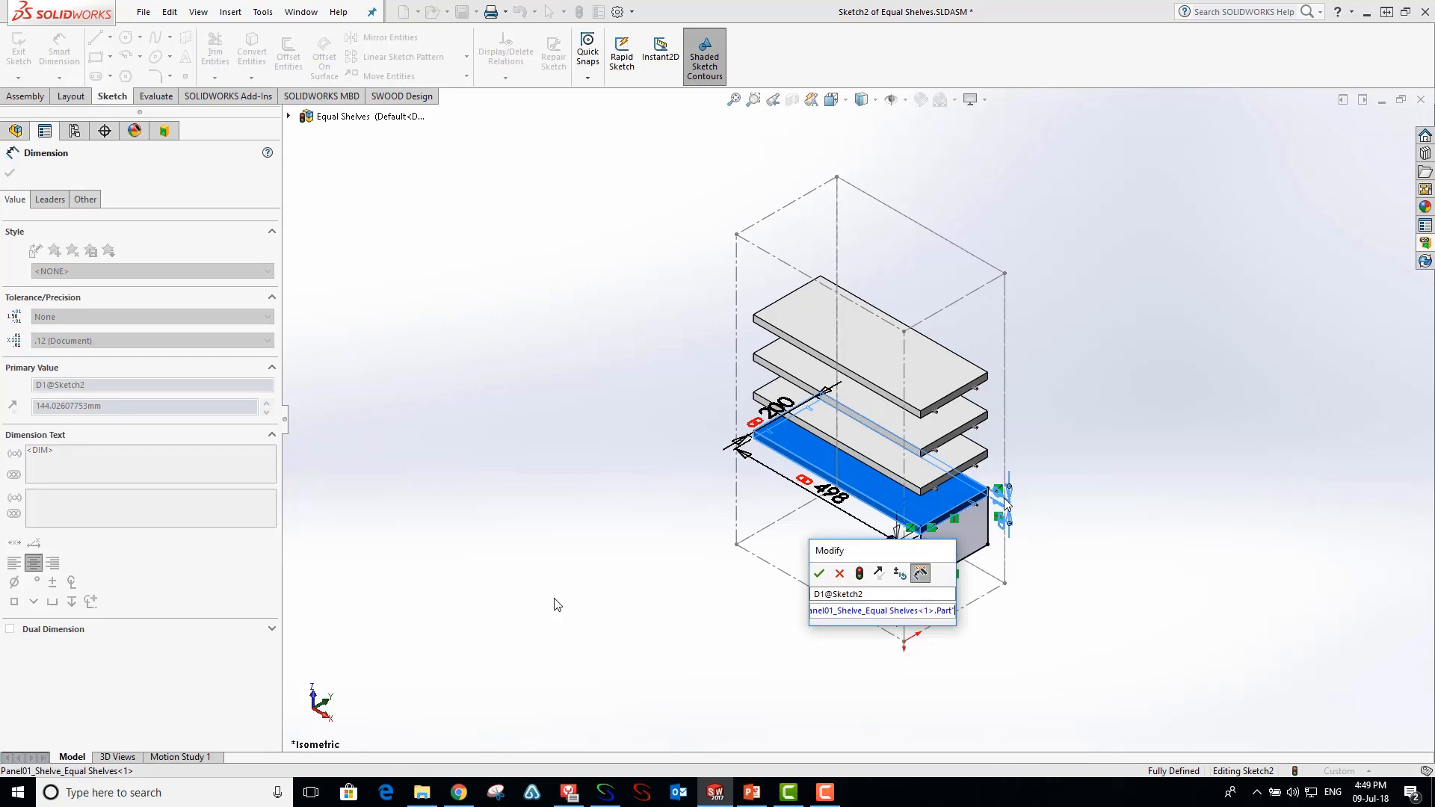
{"action": "left_click", "coordinate": [819, 574]}
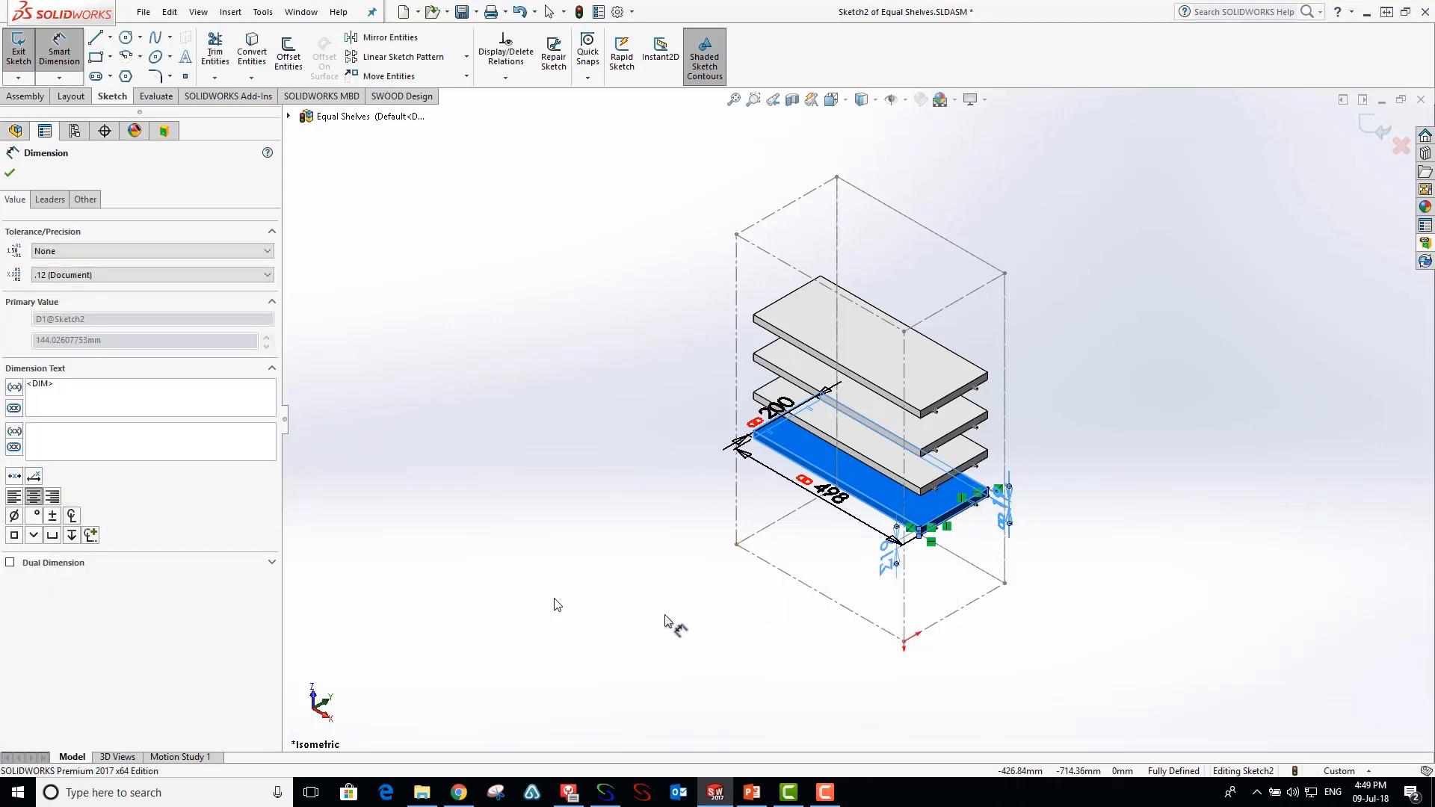
{"action": "key", "text": "Escape"}
- Set up a linear sketch pattern along the X-axis with 100 mm spacing and 4 instances
{"action": "key", "text": "space"}
{"action": "left_click", "coordinate": [759, 574]}
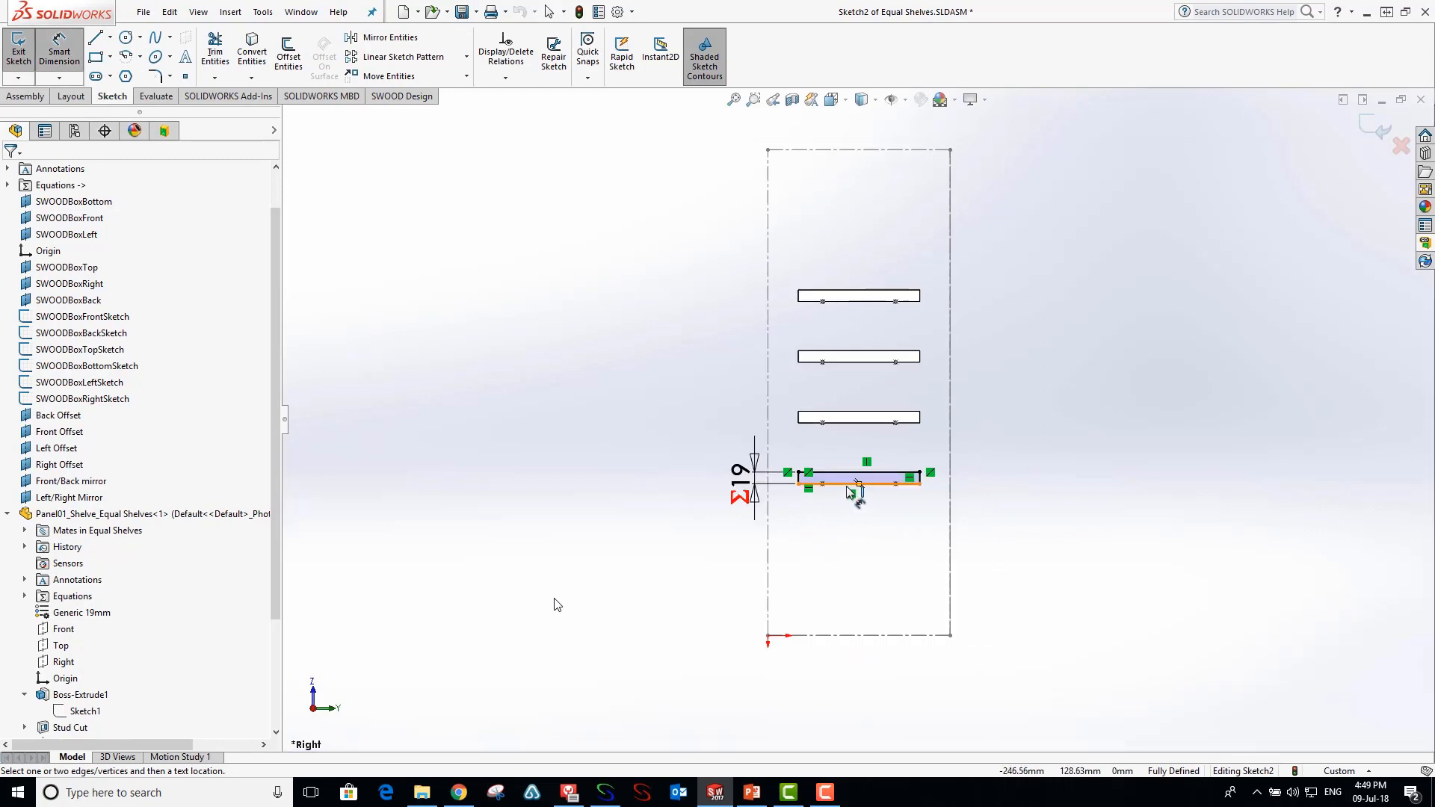
{"action": "left_click", "coordinate": [413, 64]}
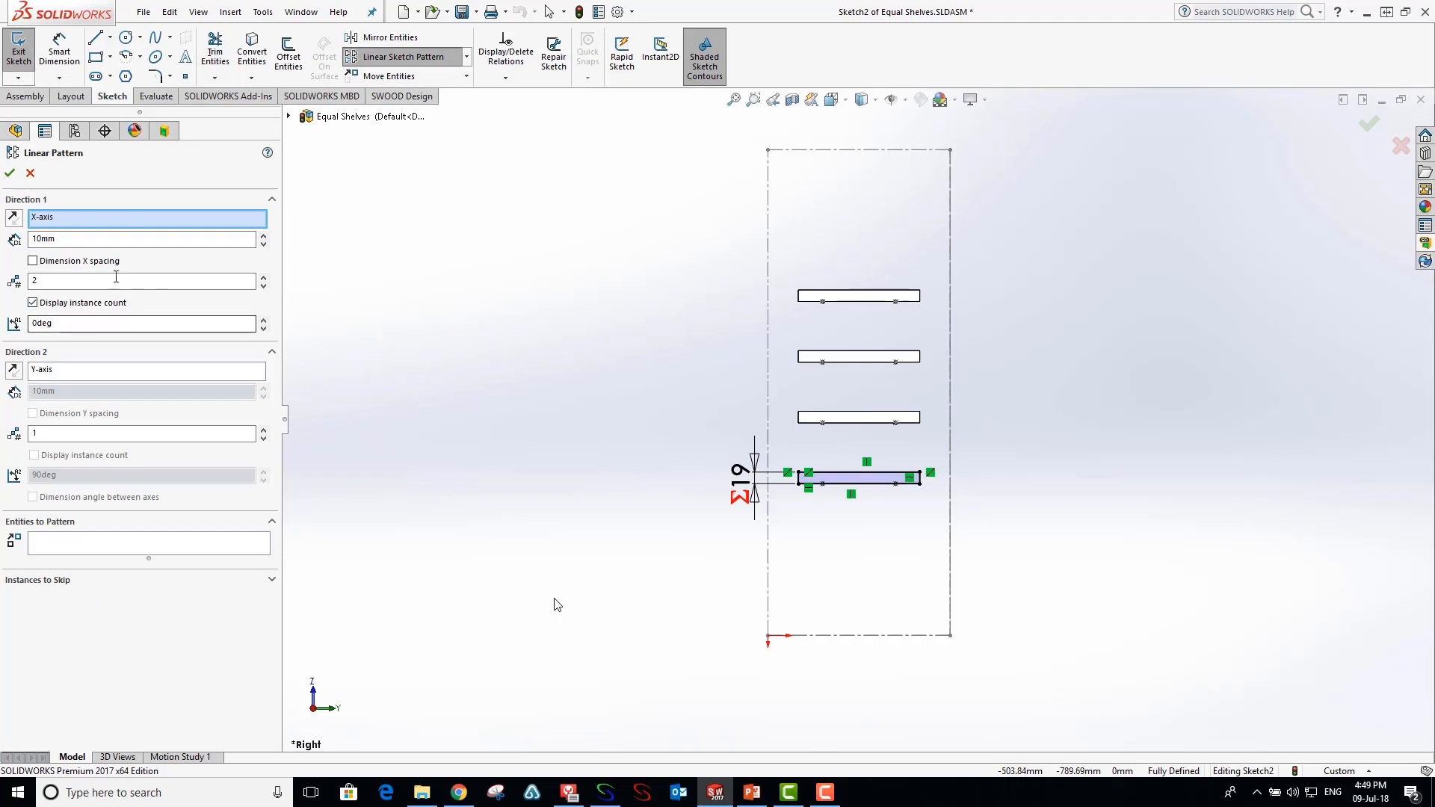
{"action": "double_click", "coordinate": [88, 239]}
{"action": "type", "text": "1"}
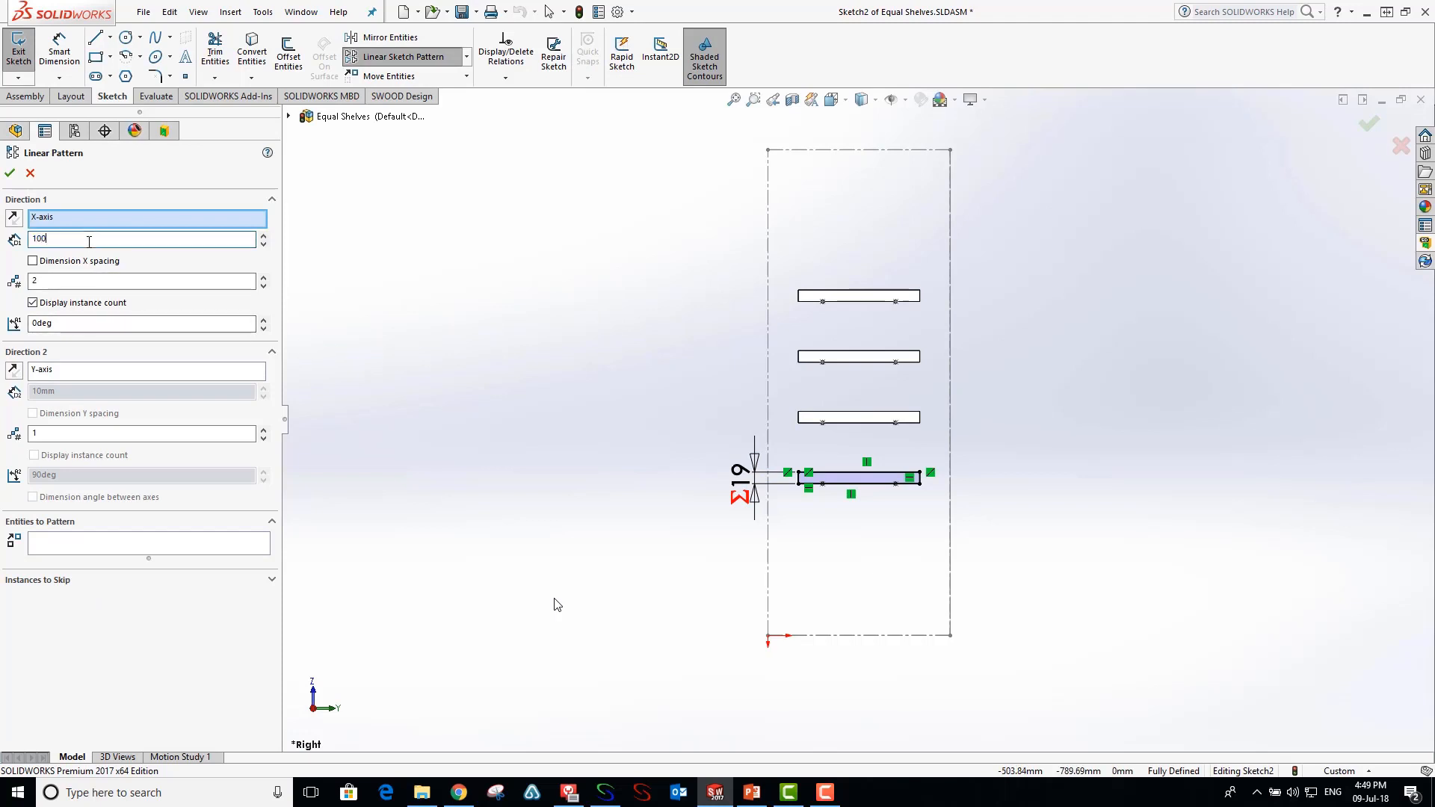
{"action": "double_click", "coordinate": [91, 279]}
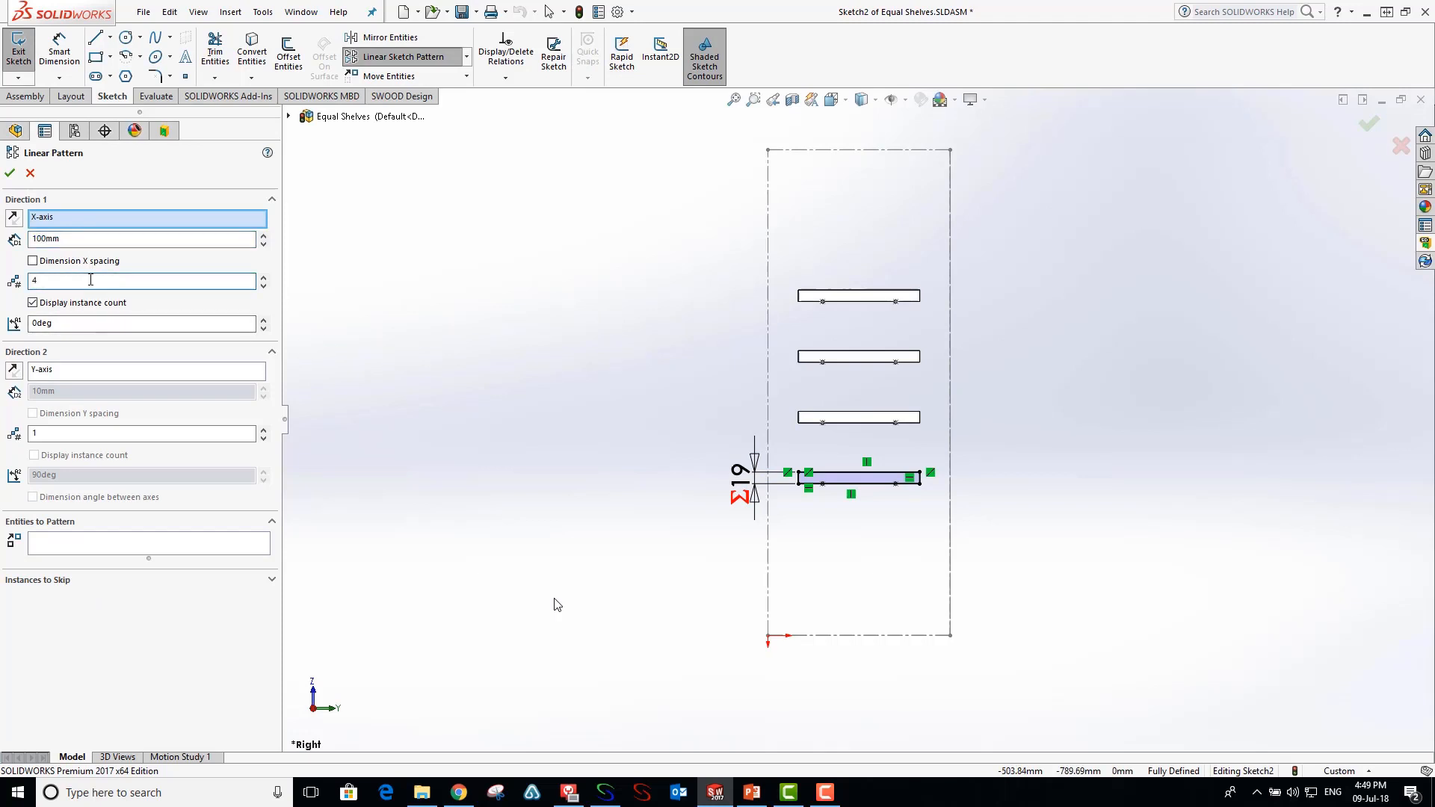
{"action": "type", "text": "4"}
- Pattern the rectangle's four lines and reverse the pattern direction so the copies run upward along the shelf ends
{"action": "left_click", "coordinate": [95, 550]}
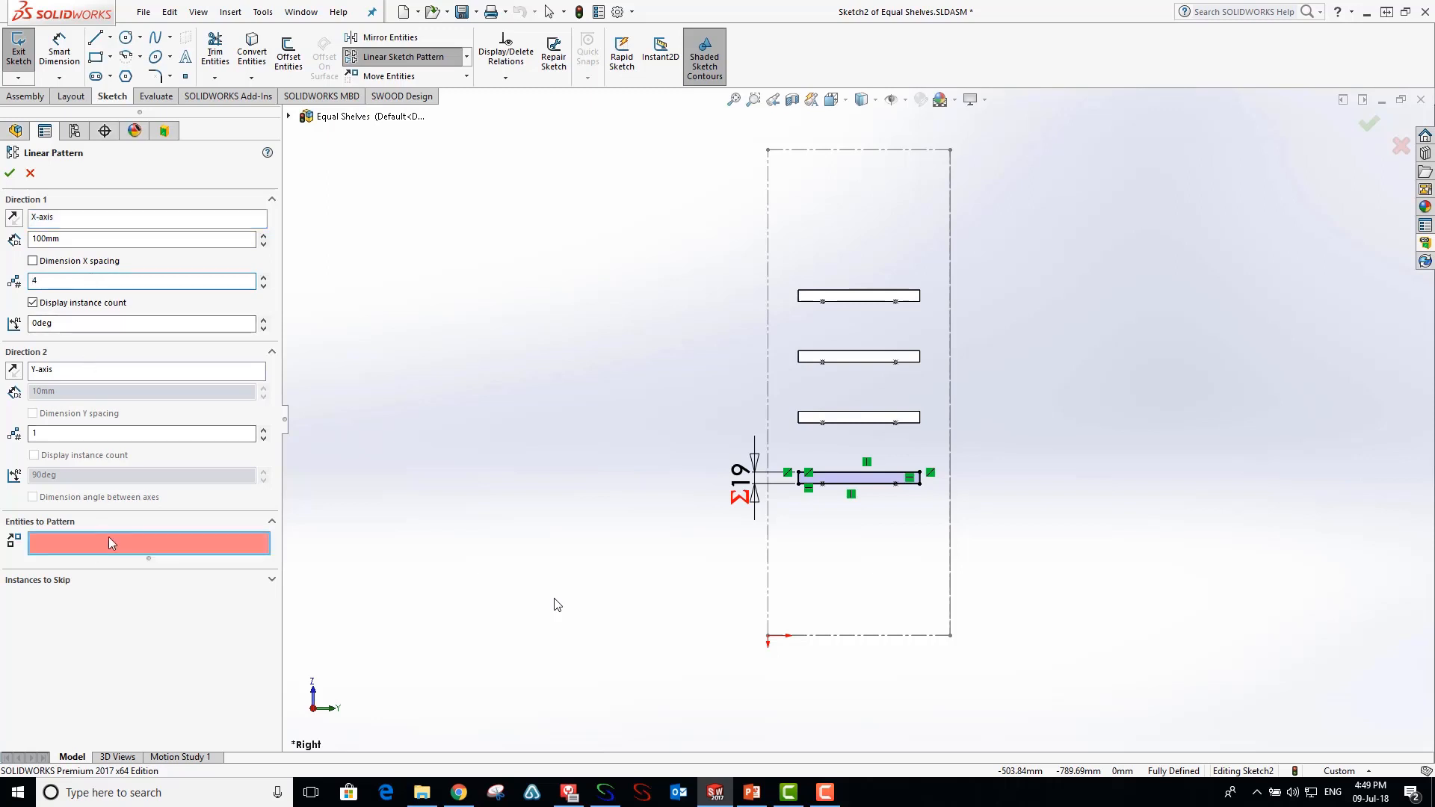
{"action": "left_click", "coordinate": [816, 483]}
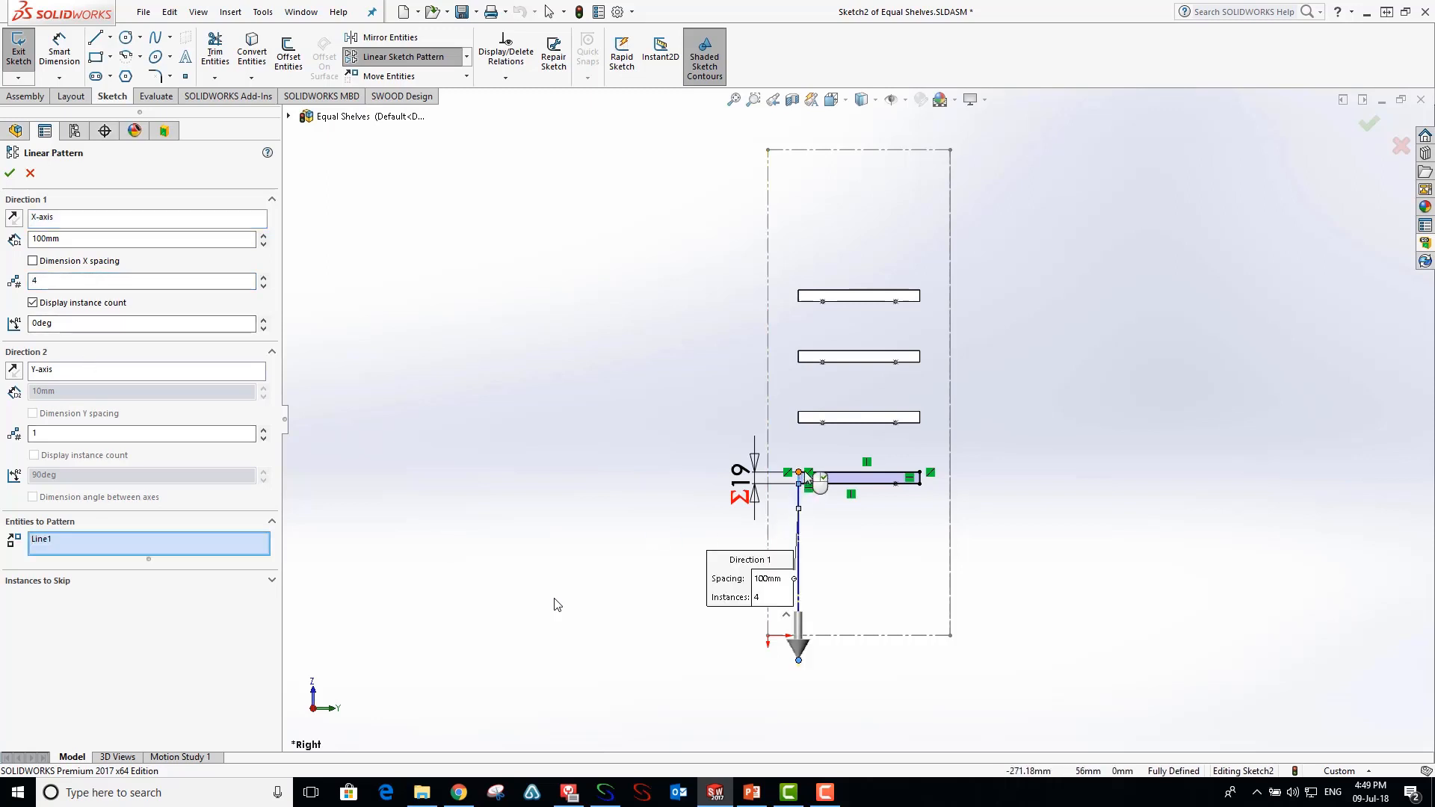
{"action": "left_click", "coordinate": [828, 473]}
{"action": "left_click", "coordinate": [919, 478]}
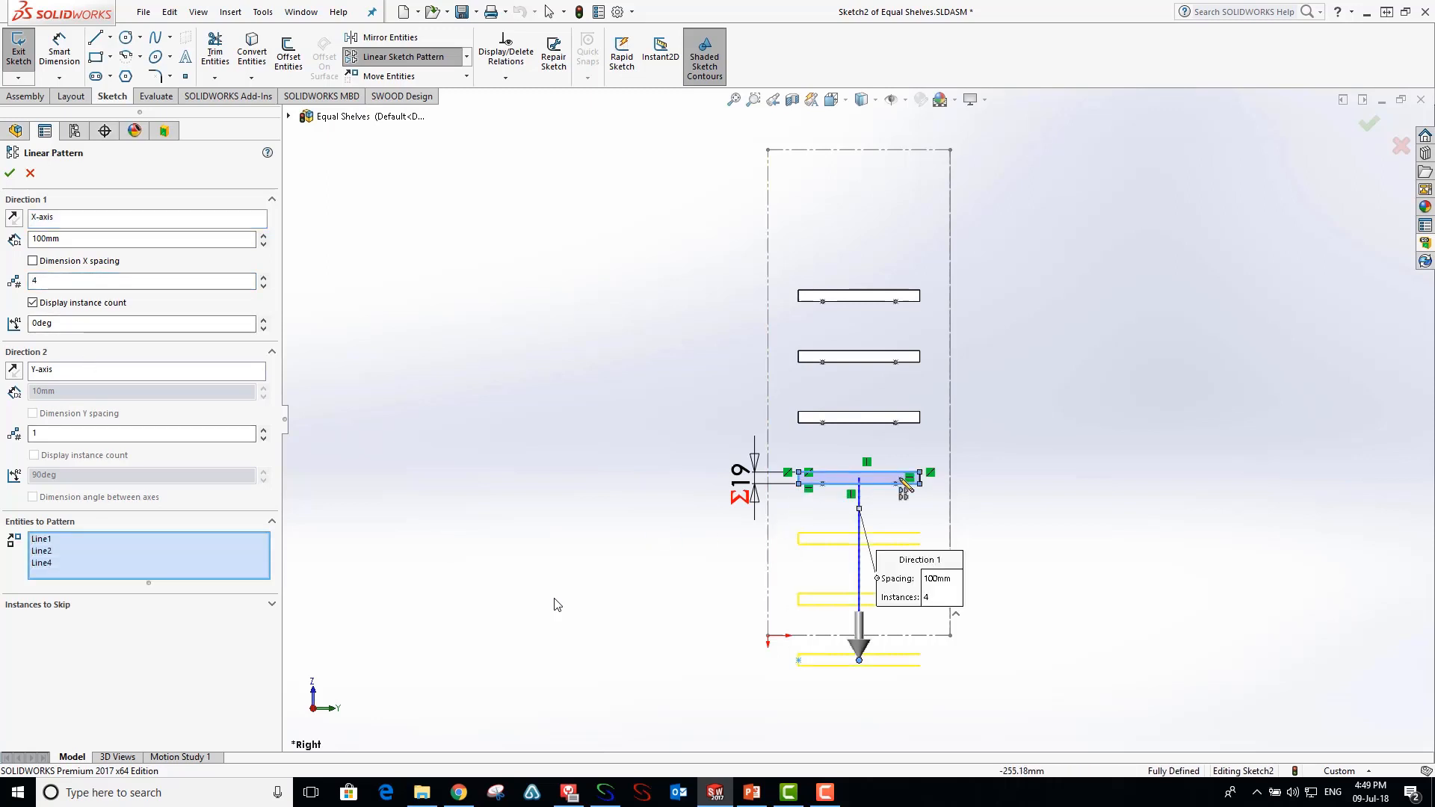
{"action": "left_click", "coordinate": [920, 479]}
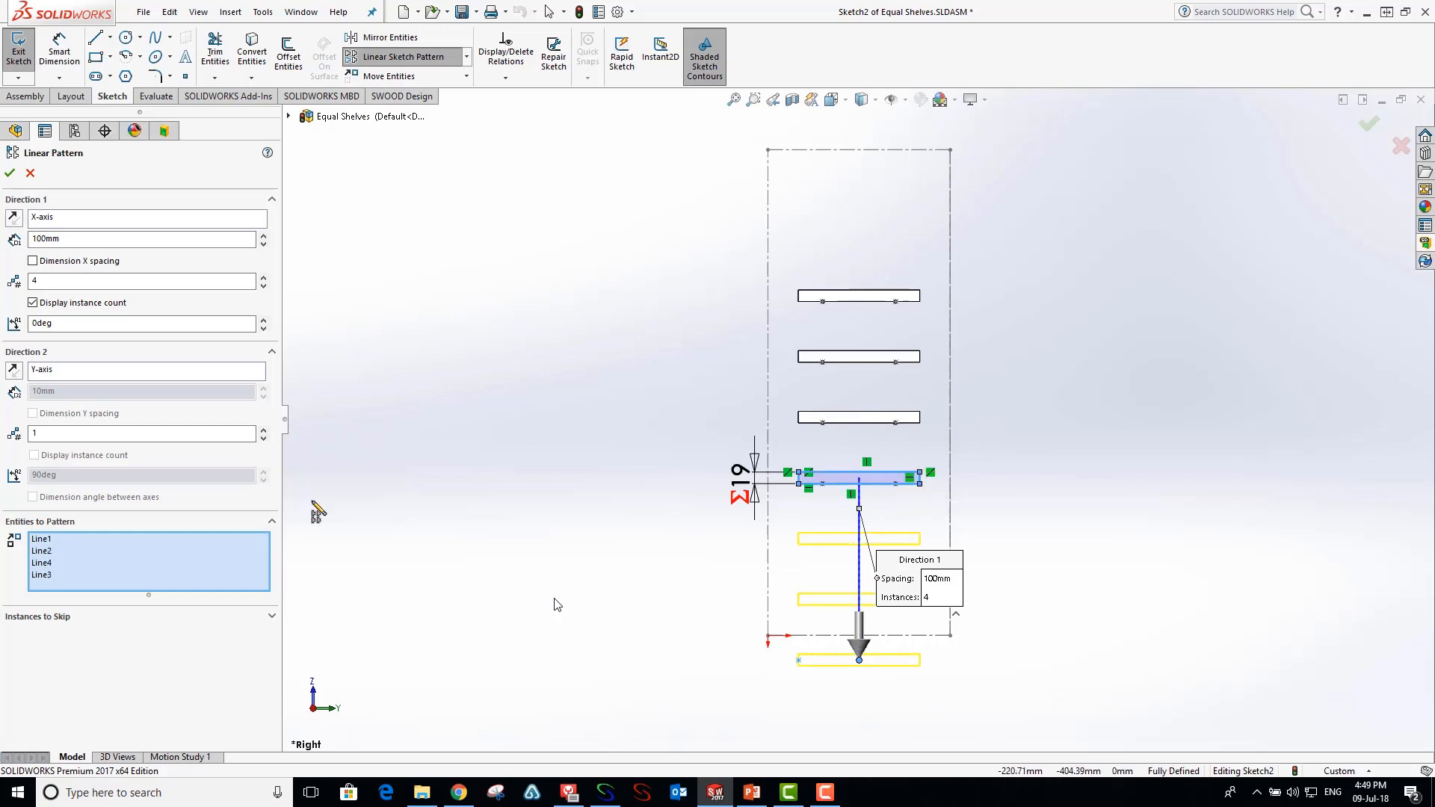
{"action": "left_click", "coordinate": [13, 218]}
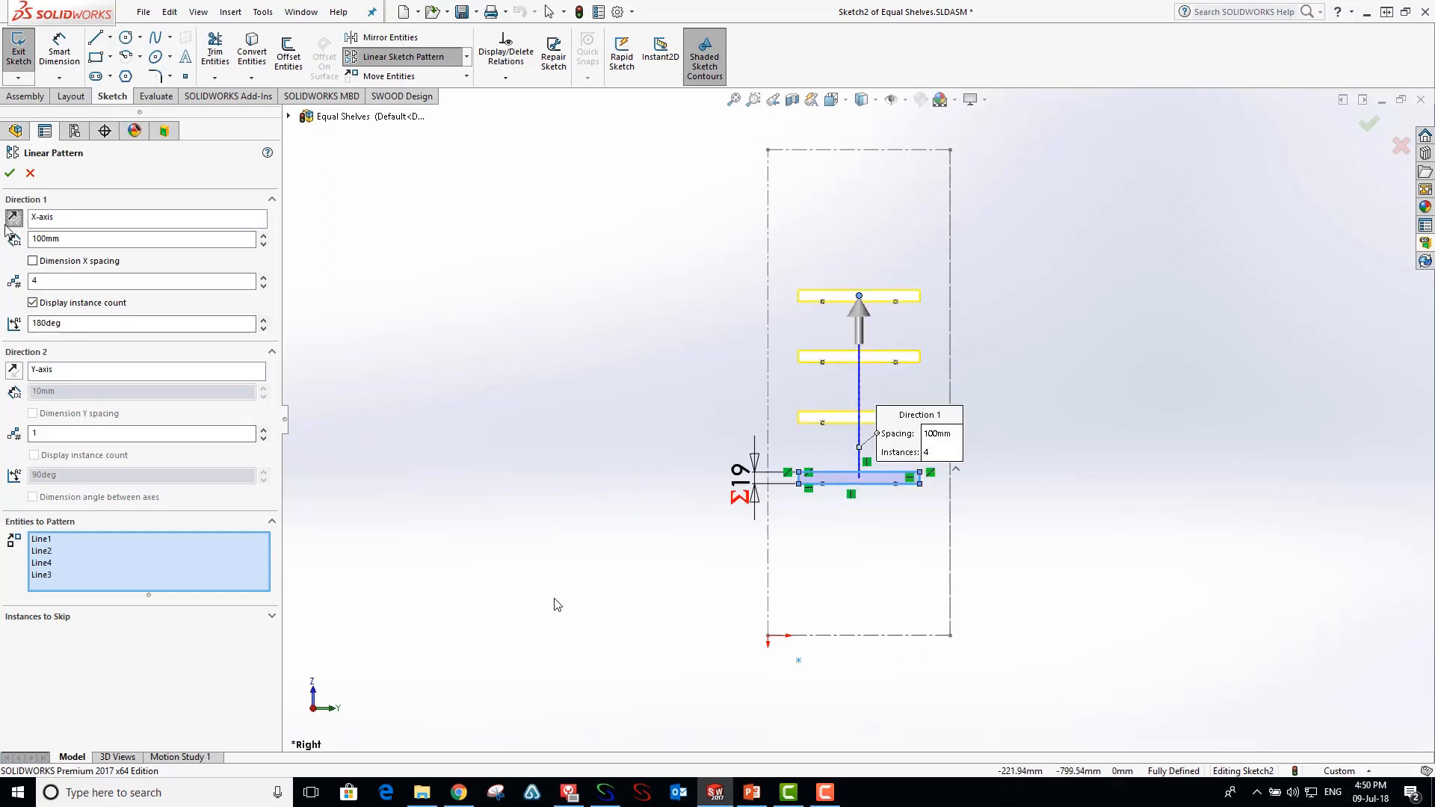
{"action": "left_click", "coordinate": [10, 173]}
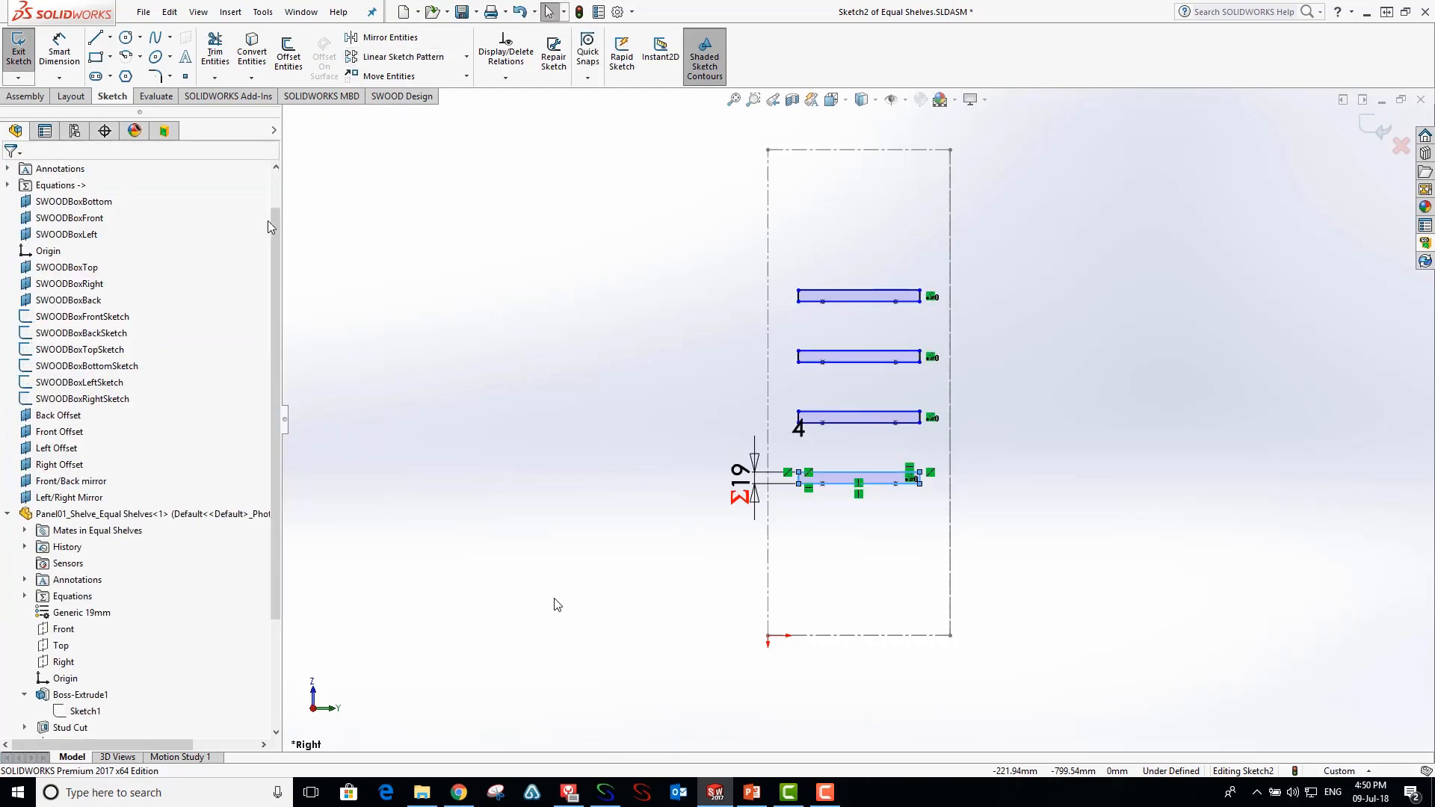
- Dimension the spacing between the lowest rectangle and the patterned copy above it, keeping 100 mm
{"action": "key", "text": "ctrl+7"}
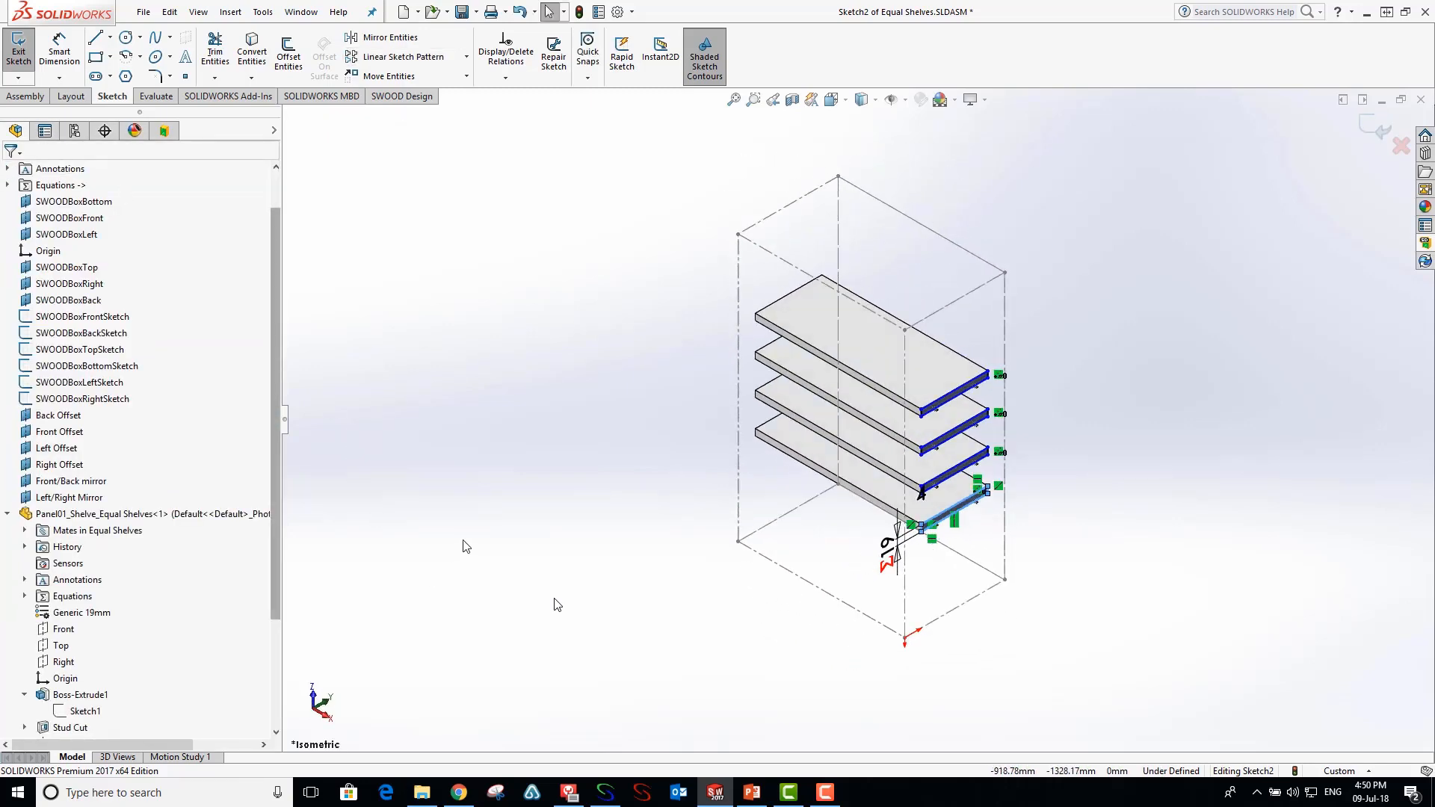
{"action": "left_click", "coordinate": [464, 547]}
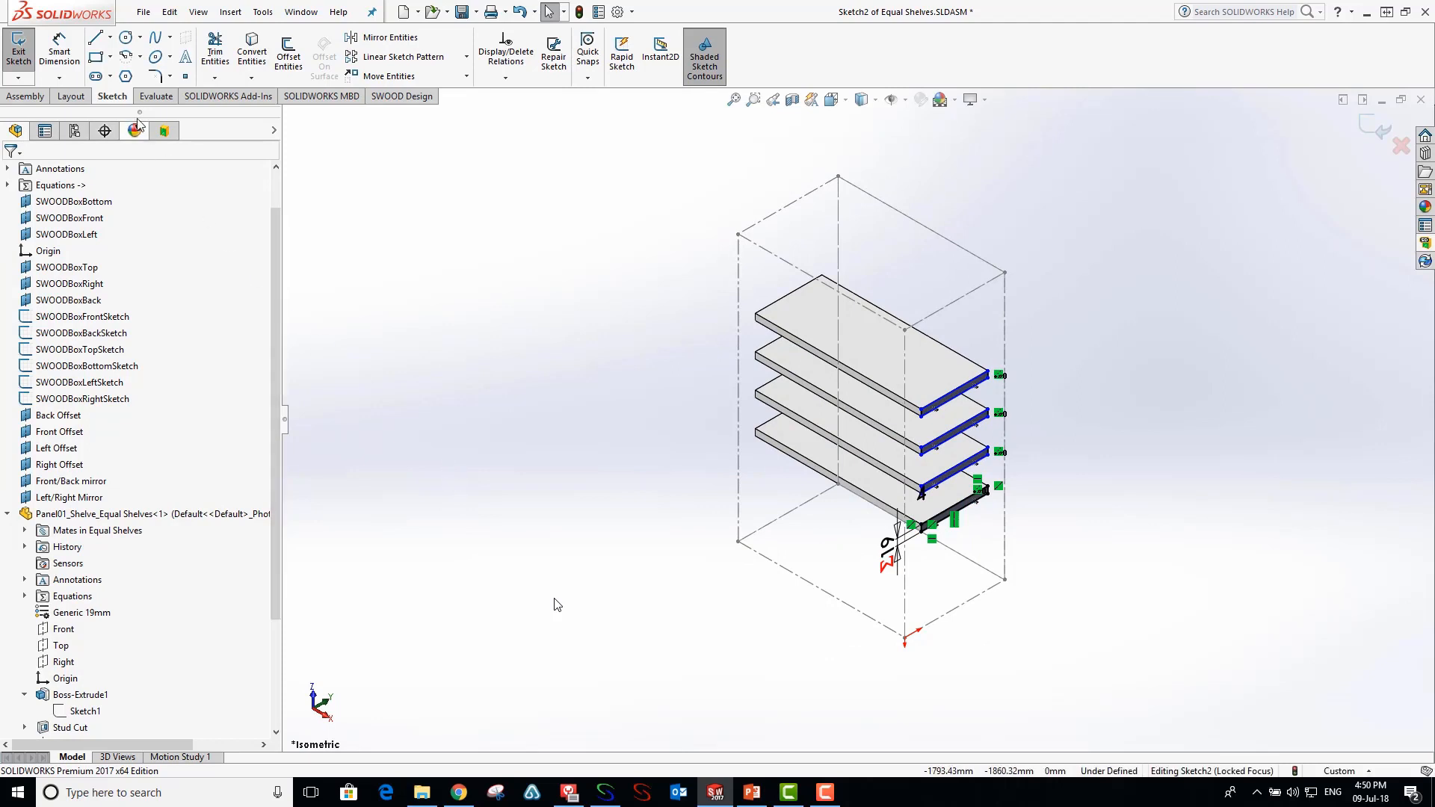
{"action": "left_click", "coordinate": [60, 54]}
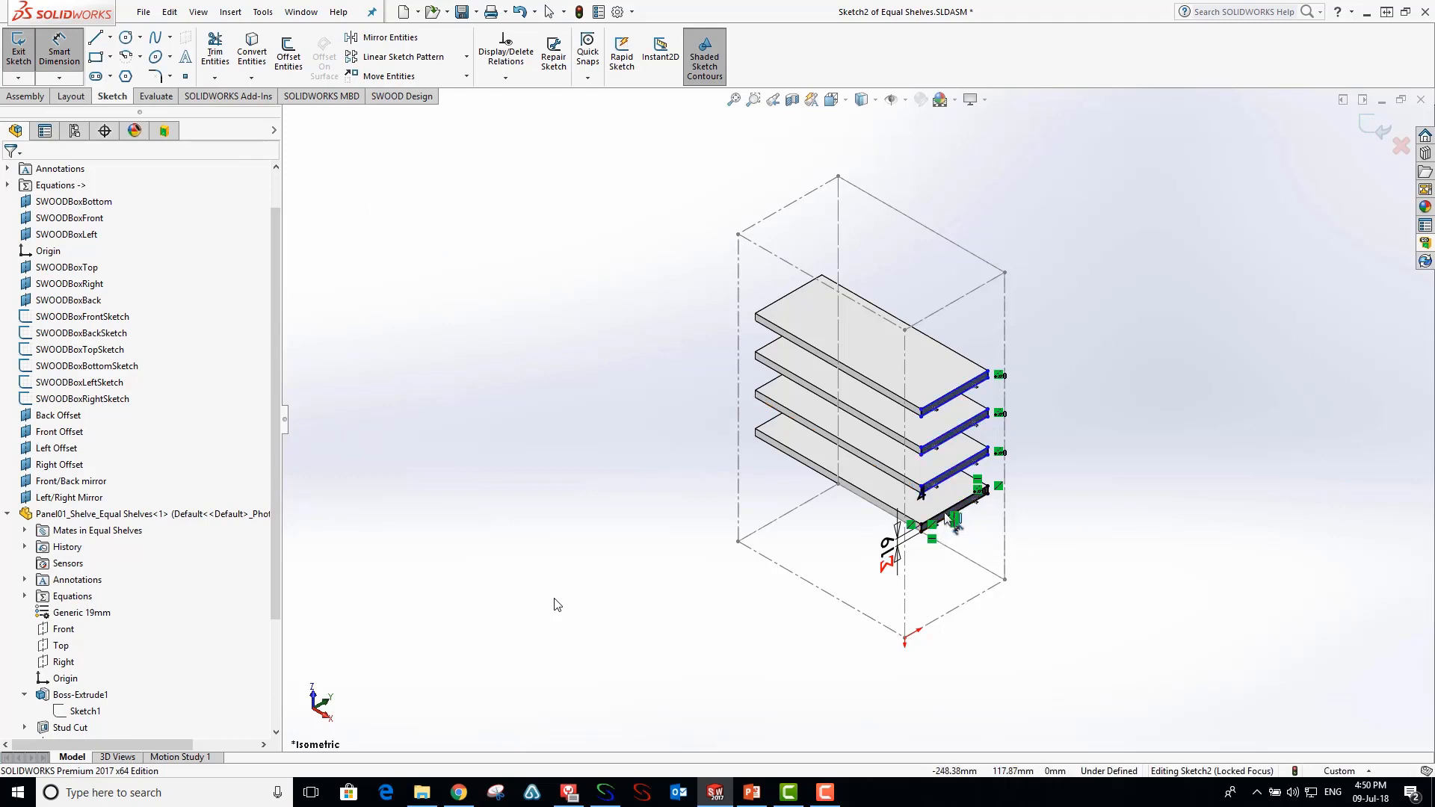
{"action": "left_click", "coordinate": [951, 508]}
{"action": "left_click", "coordinate": [943, 488]}
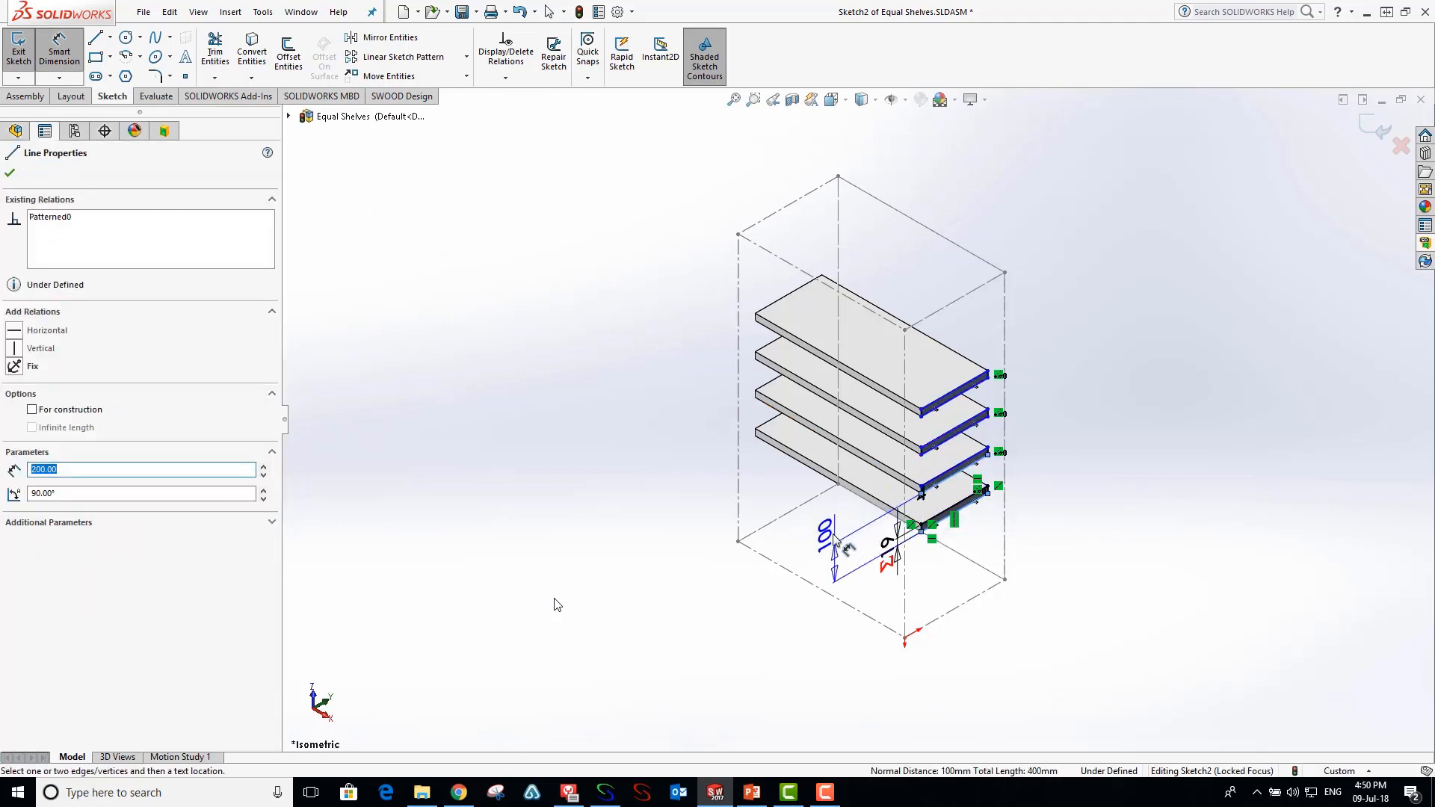
{"action": "left_click", "coordinate": [556, 604]}
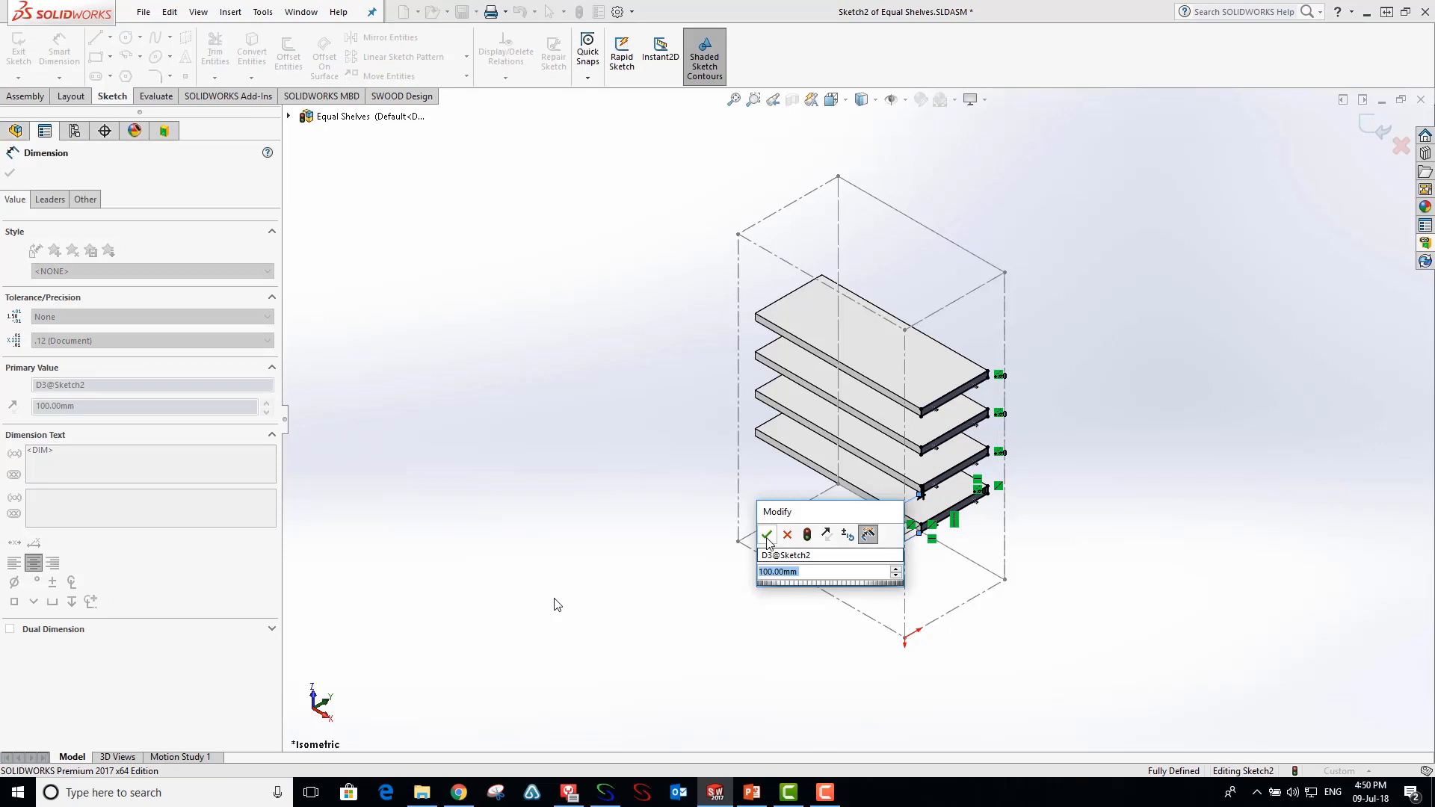
{"action": "key", "text": "Return"}
{"action": "key", "text": "Escape"}
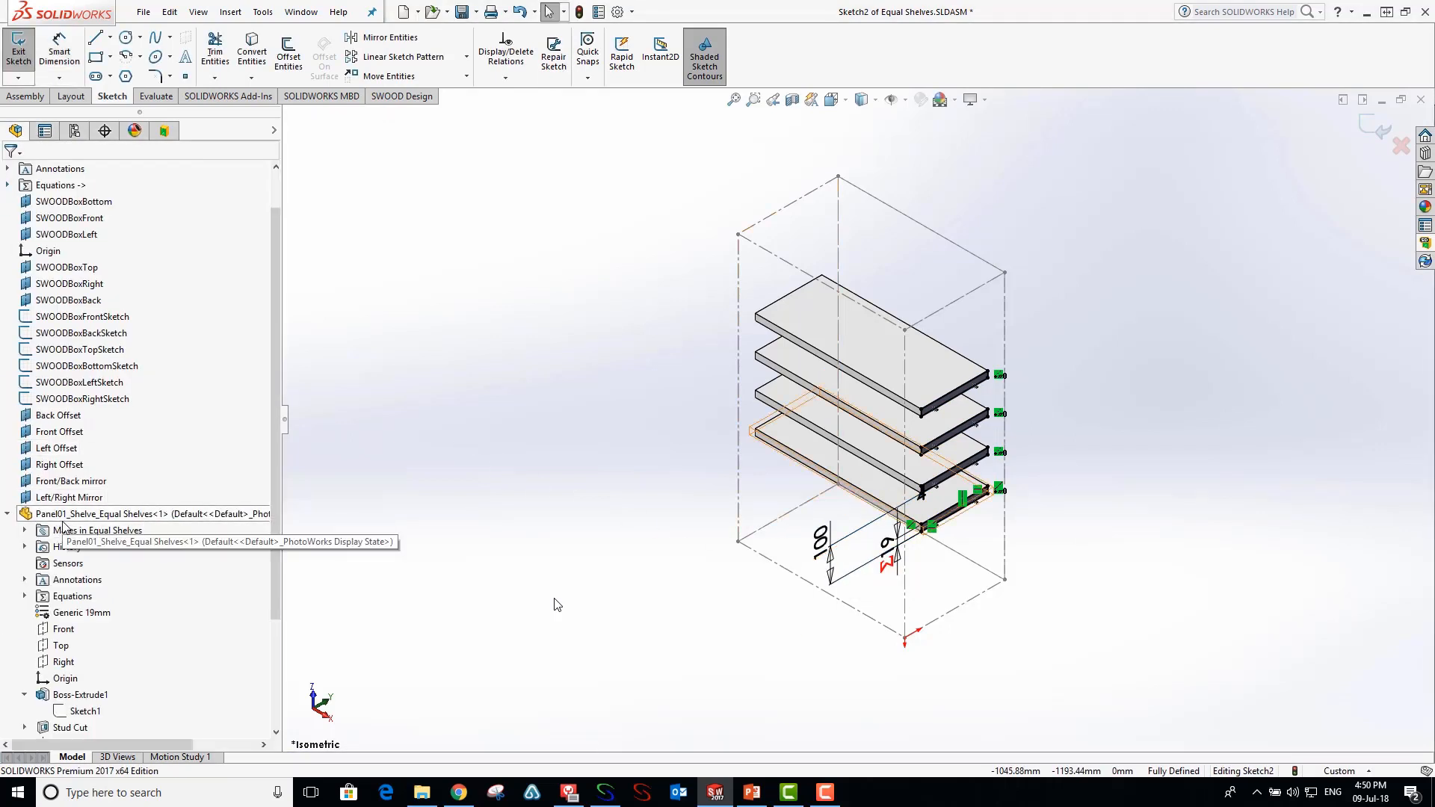
- Set the rectangle spacing dimension equal to the shelf pattern's spacing, D3@shelf pattern, with an equation
{"action": "left_click", "coordinate": [8, 514]}
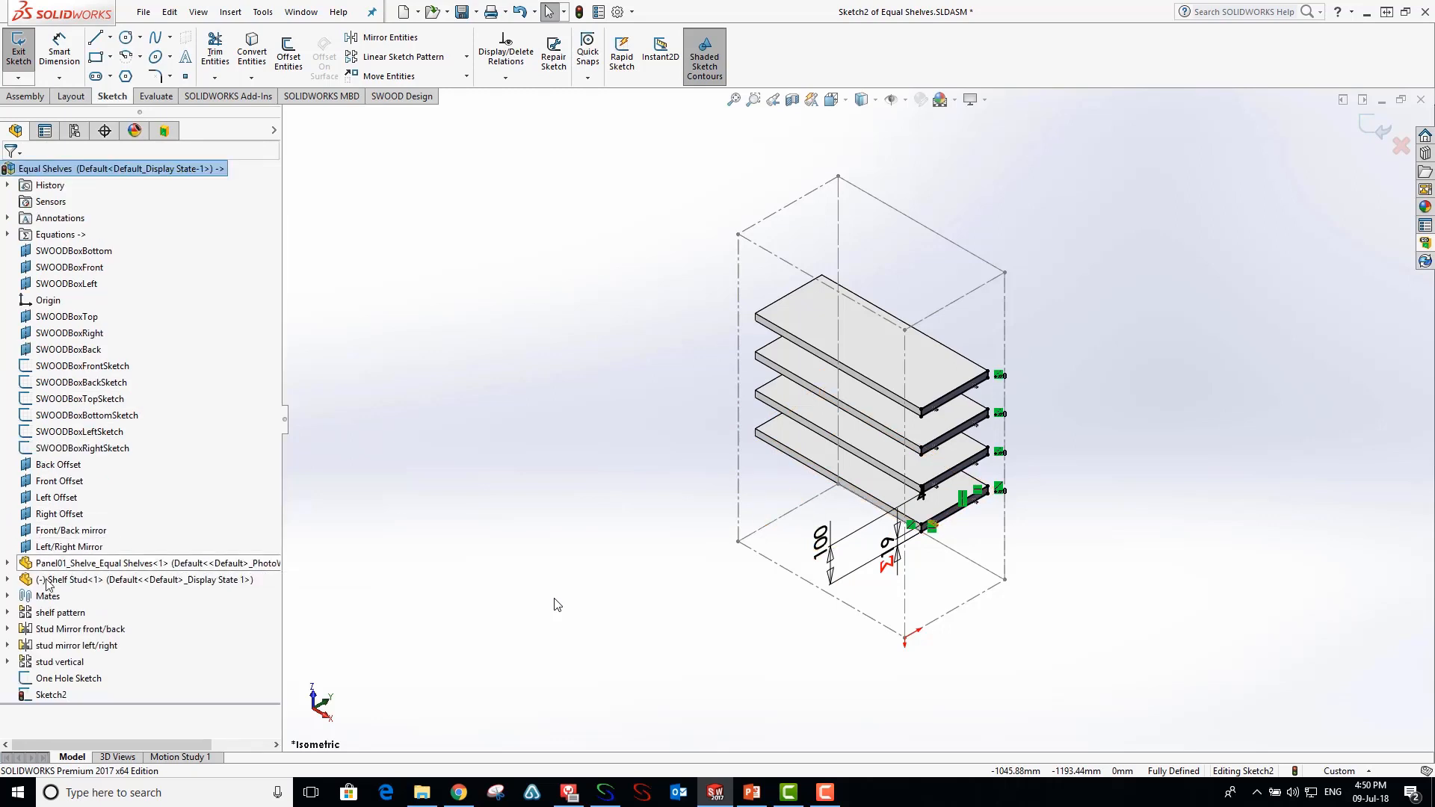
{"action": "left_click", "coordinate": [54, 613]}
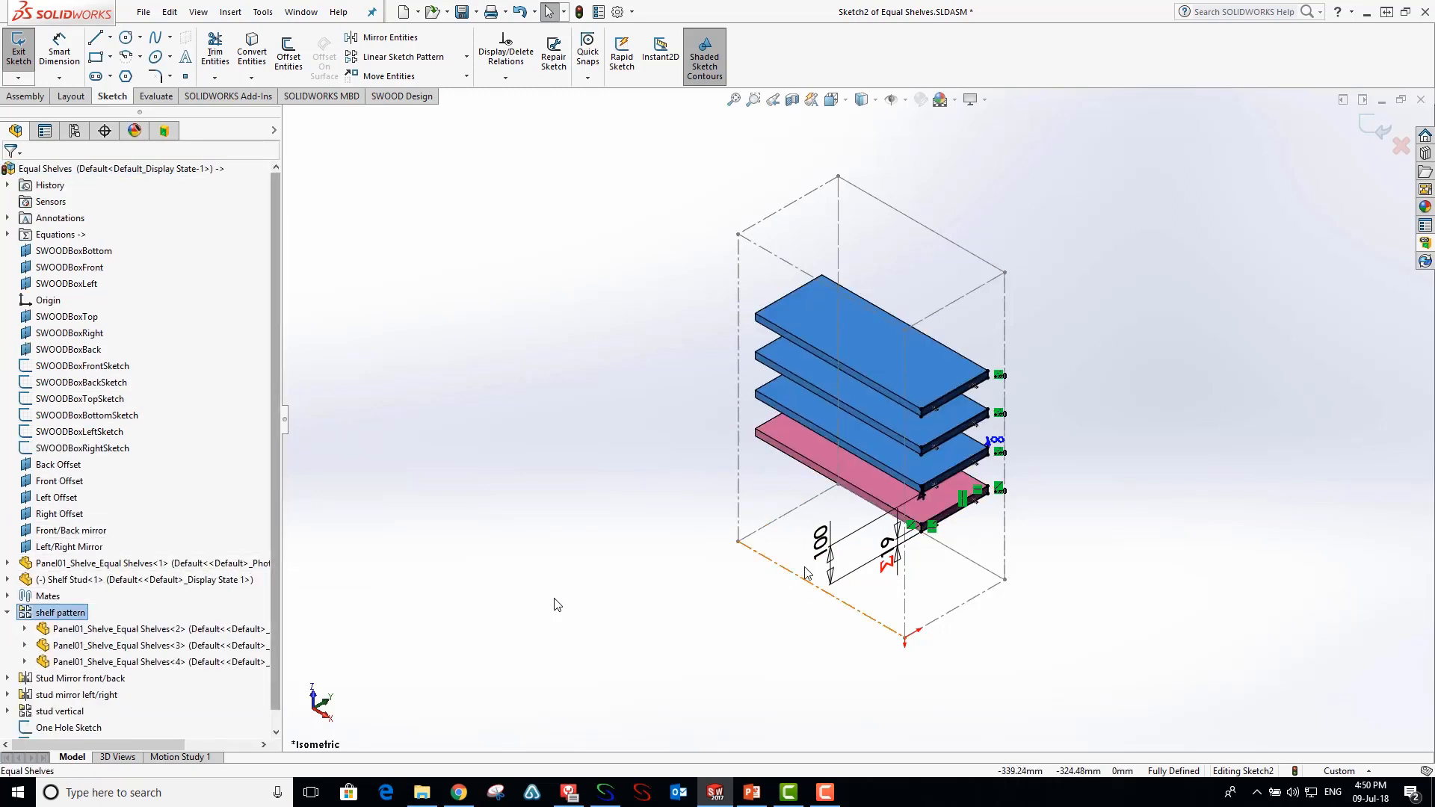
{"action": "double_click", "coordinate": [821, 549]}
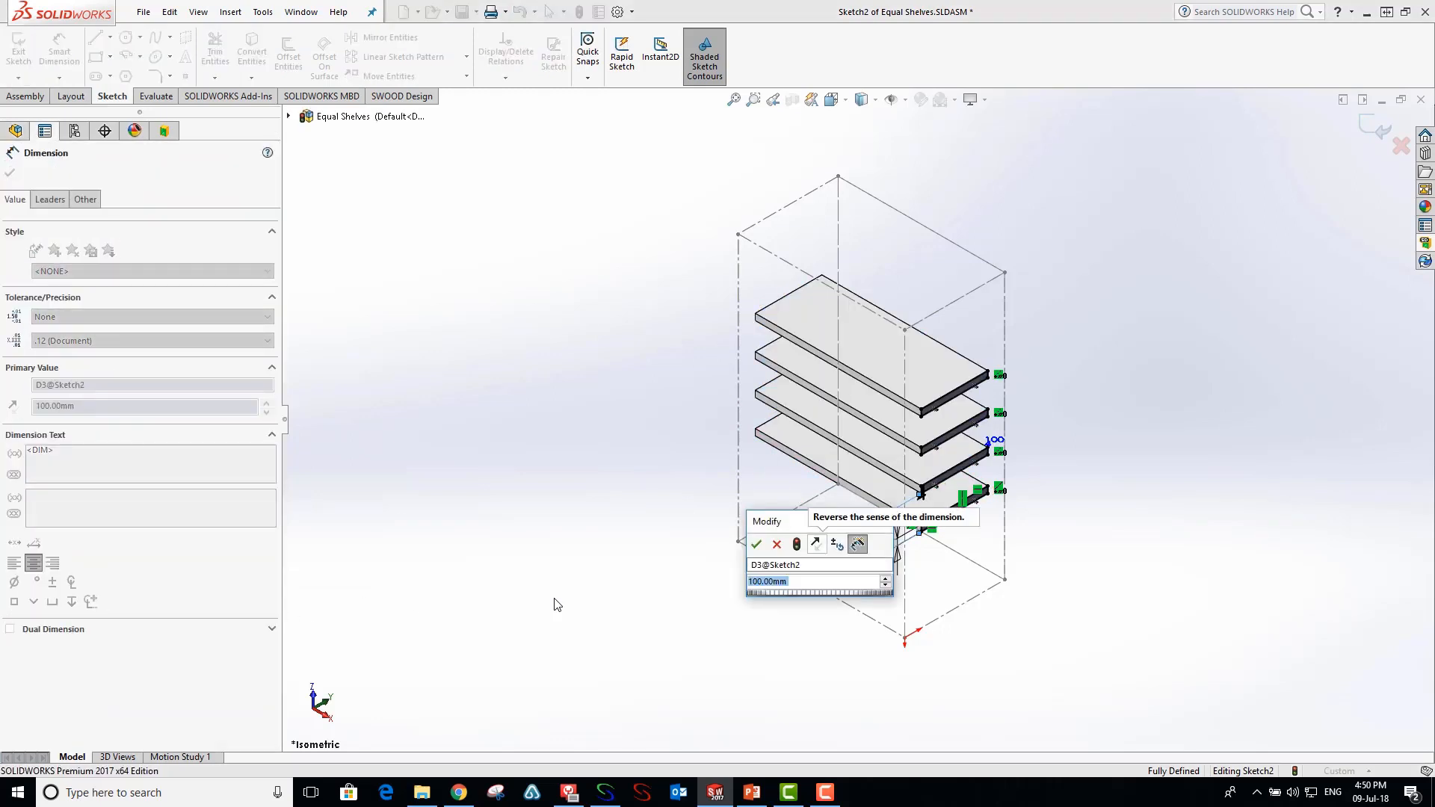
{"action": "type", "text": "="}
{"action": "left_click", "coordinate": [995, 440]}
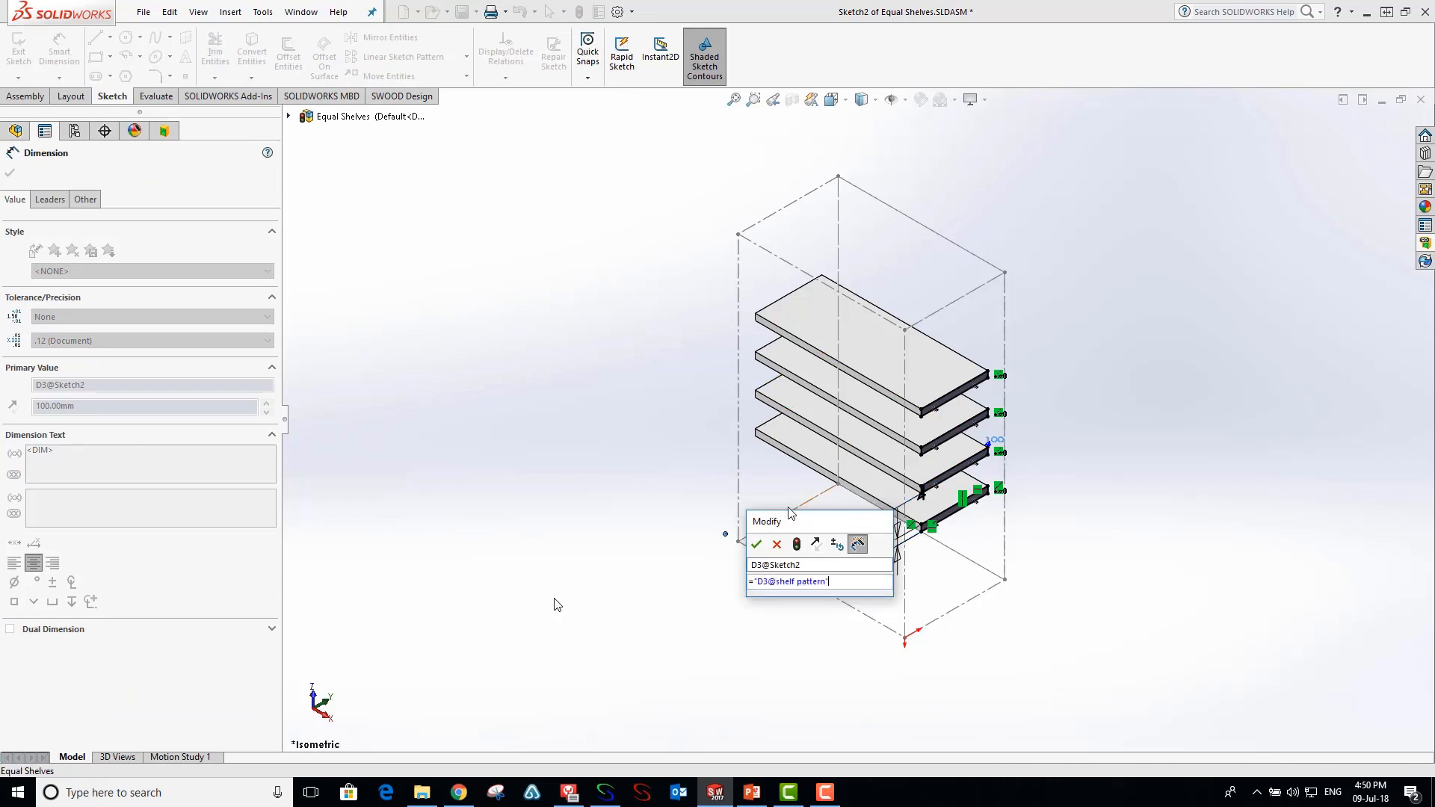
{"action": "key", "text": "Return"}
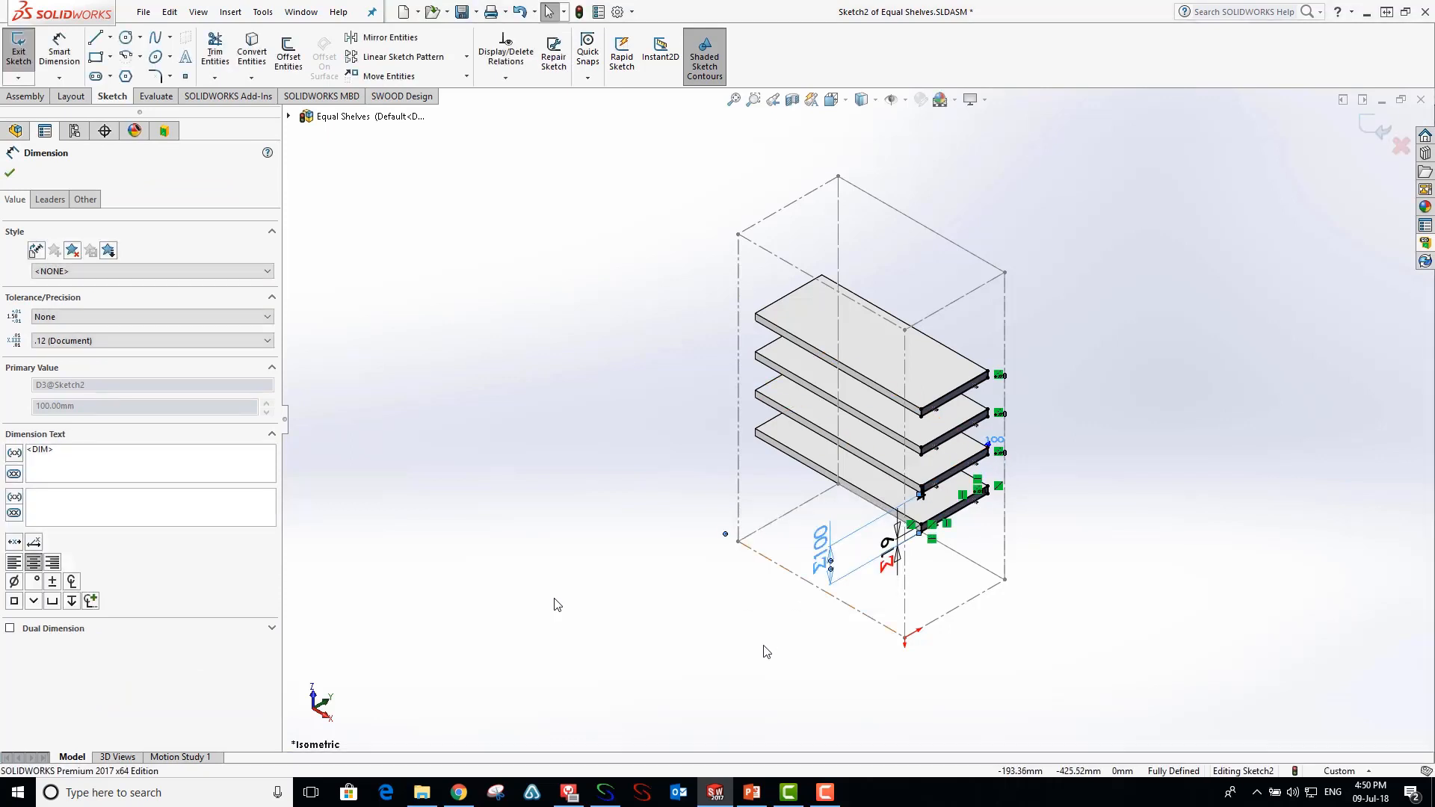
- Link the sketch pattern's instance count to the shelf pattern's instance count with an equation
{"action": "double_click", "coordinate": [922, 499]}
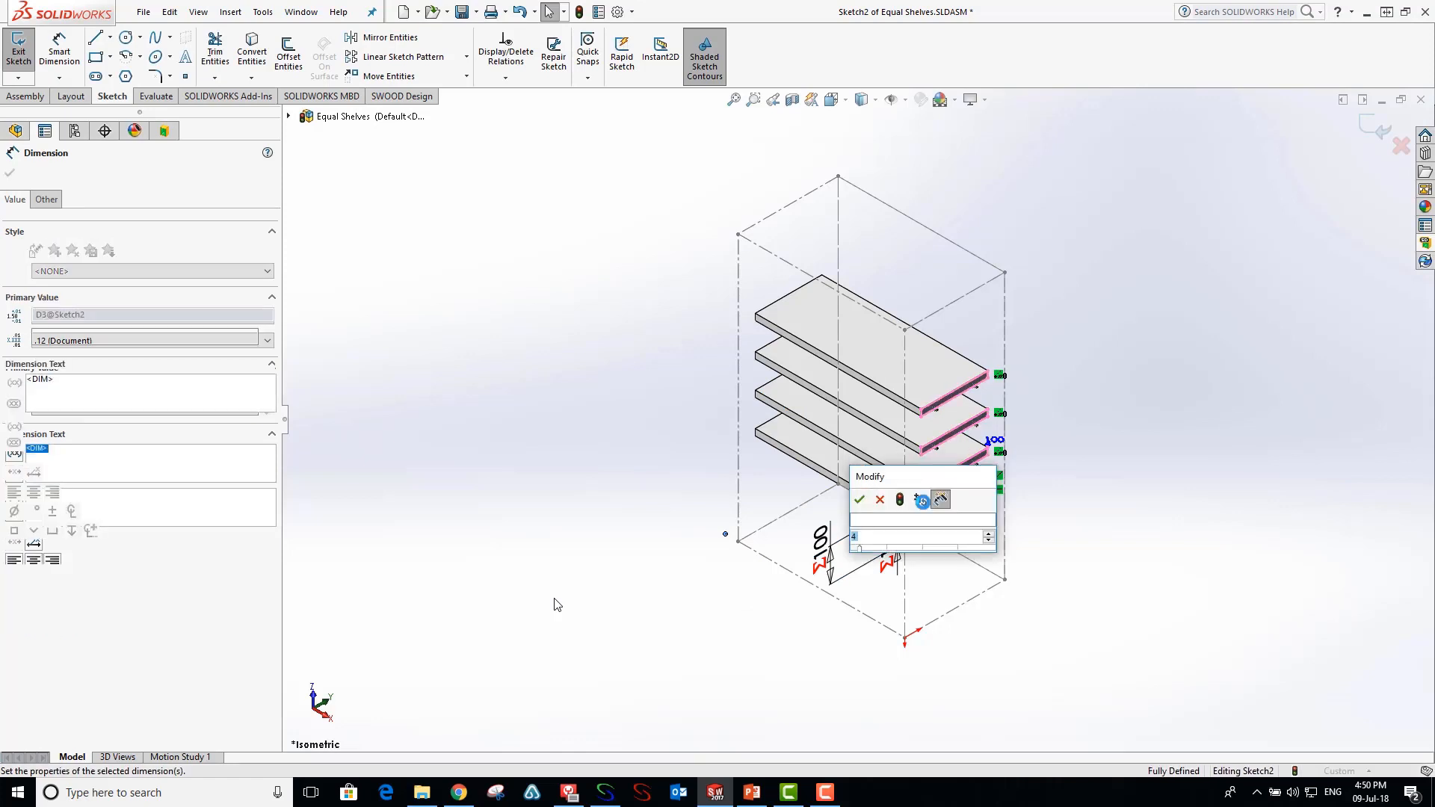
{"action": "type", "text": "="}
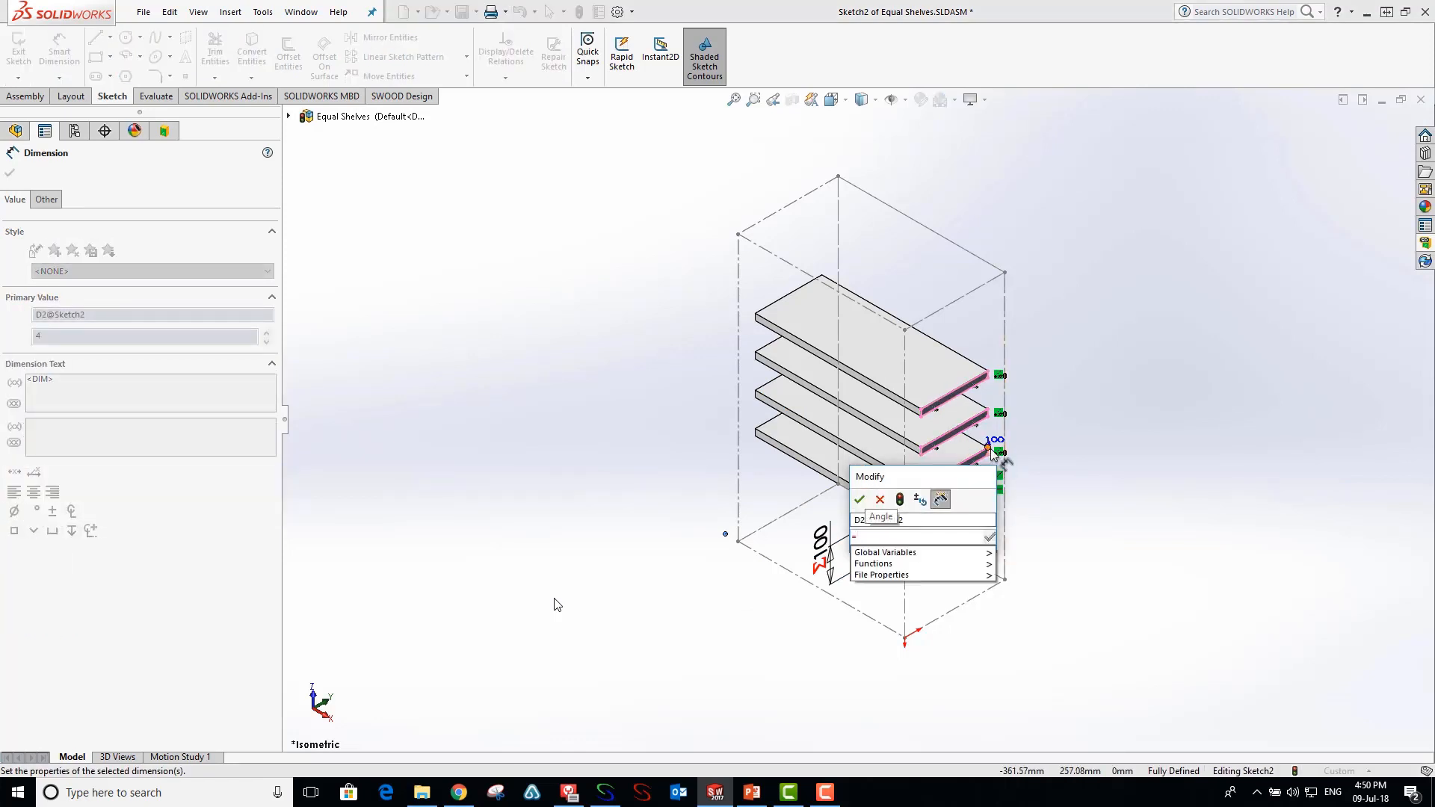
{"action": "scroll", "coordinate": [979, 452], "scroll_direction": "down", "scroll_amount": 3}
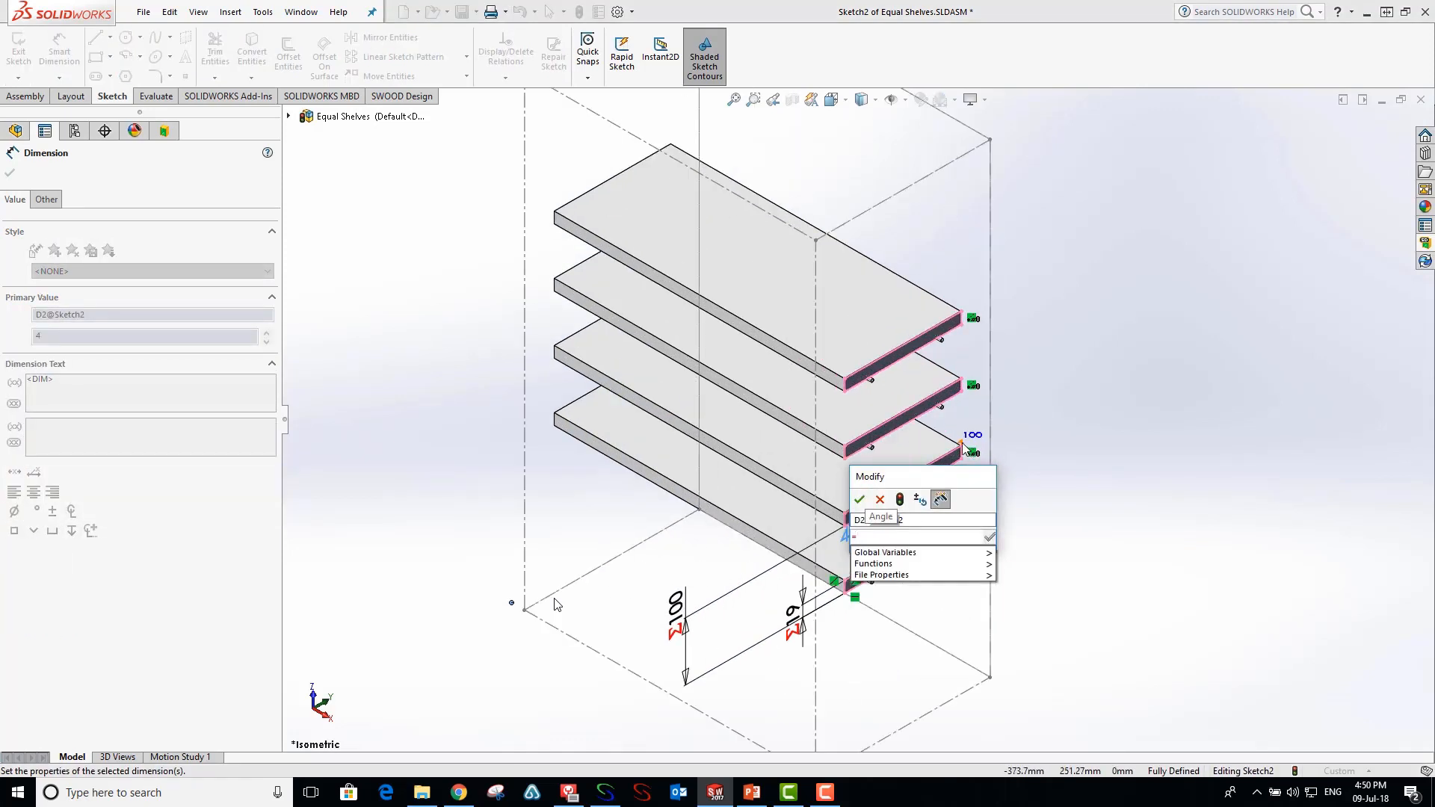
{"action": "left_click", "coordinate": [969, 437]}
{"action": "left_click", "coordinate": [861, 501]}
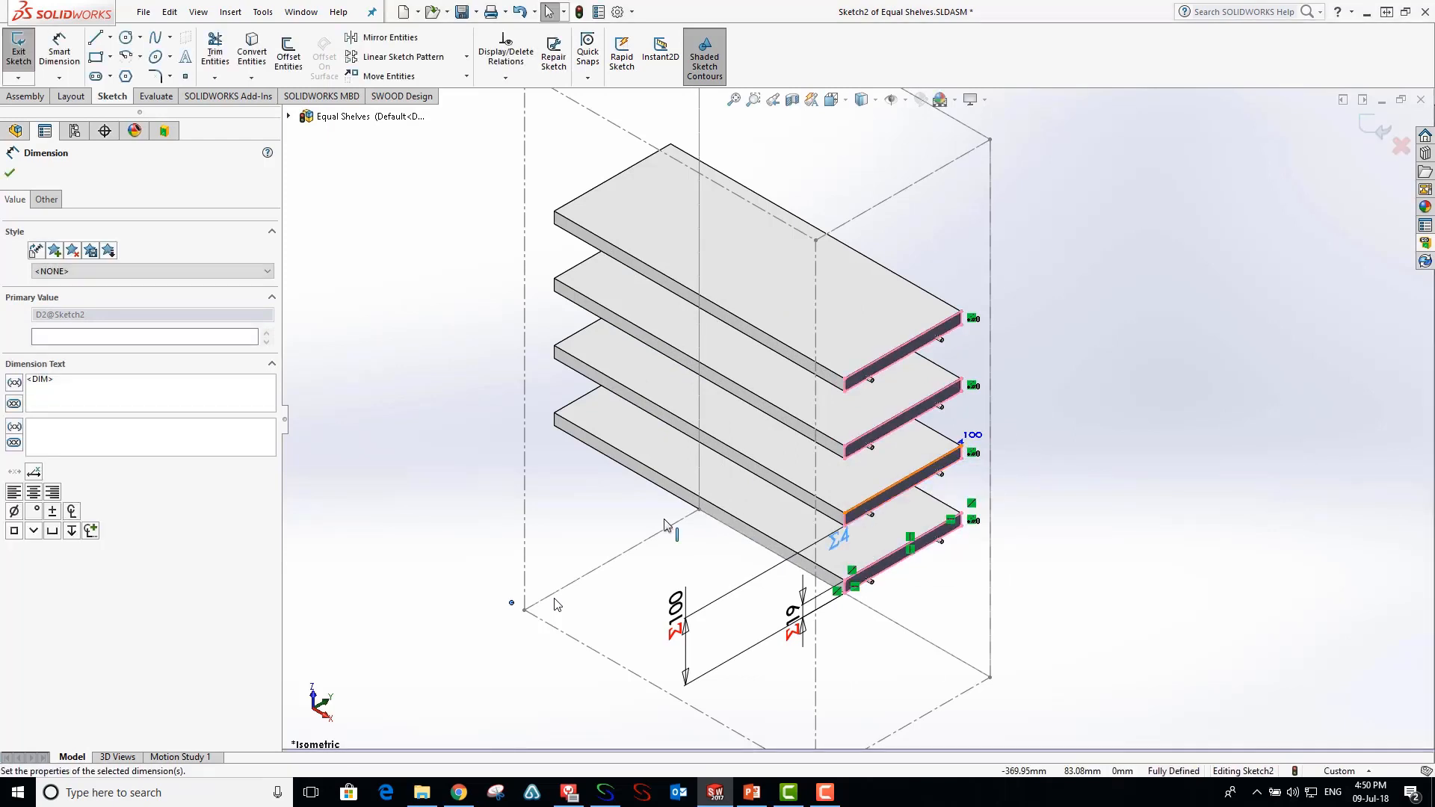
{"action": "left_click", "coordinate": [412, 474]}
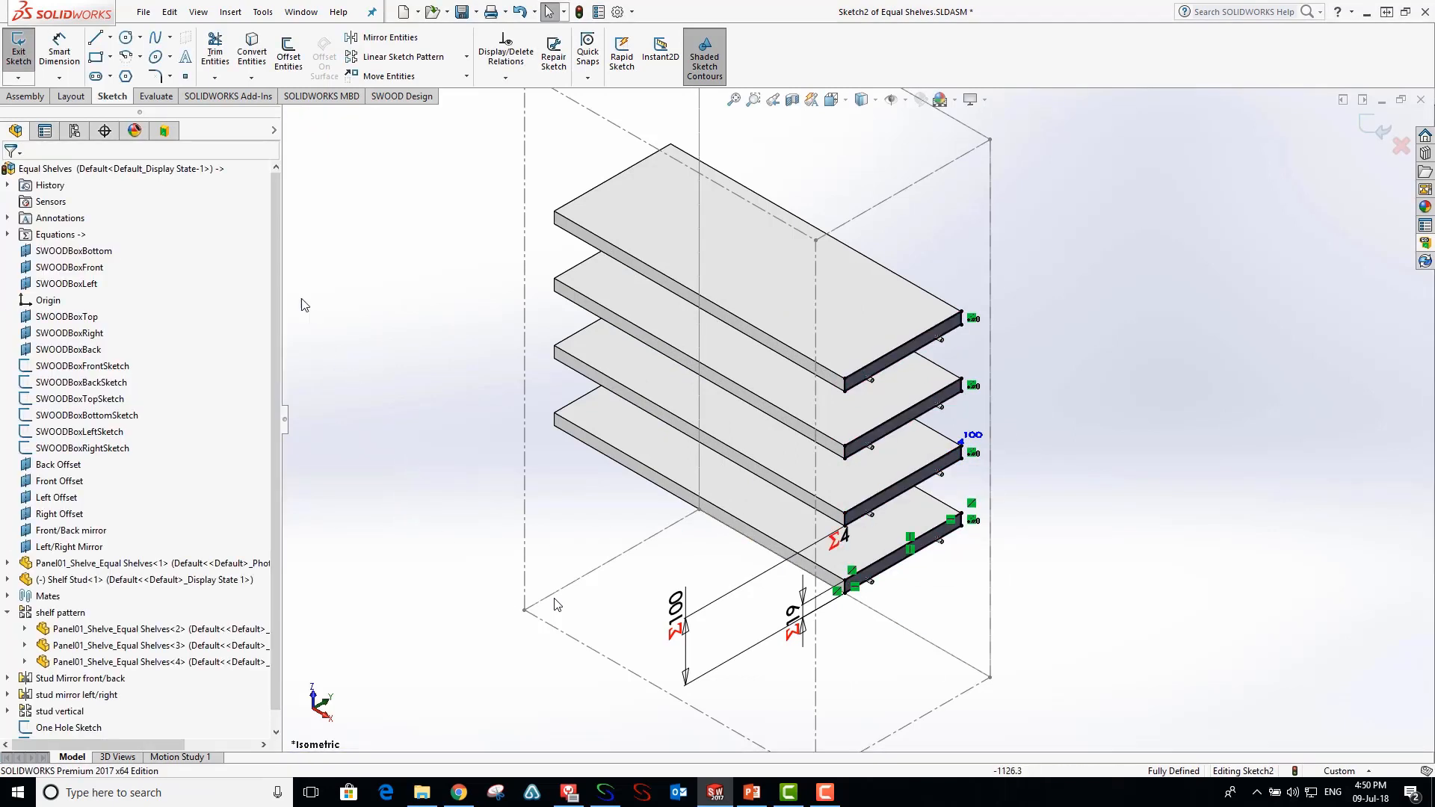
- Exit the sketch and add an extruded cut machining definition named Rebated Cut that uses Sketch2
{"action": "left_click", "coordinate": [19, 51]}
{"action": "left_click", "coordinate": [163, 131]}
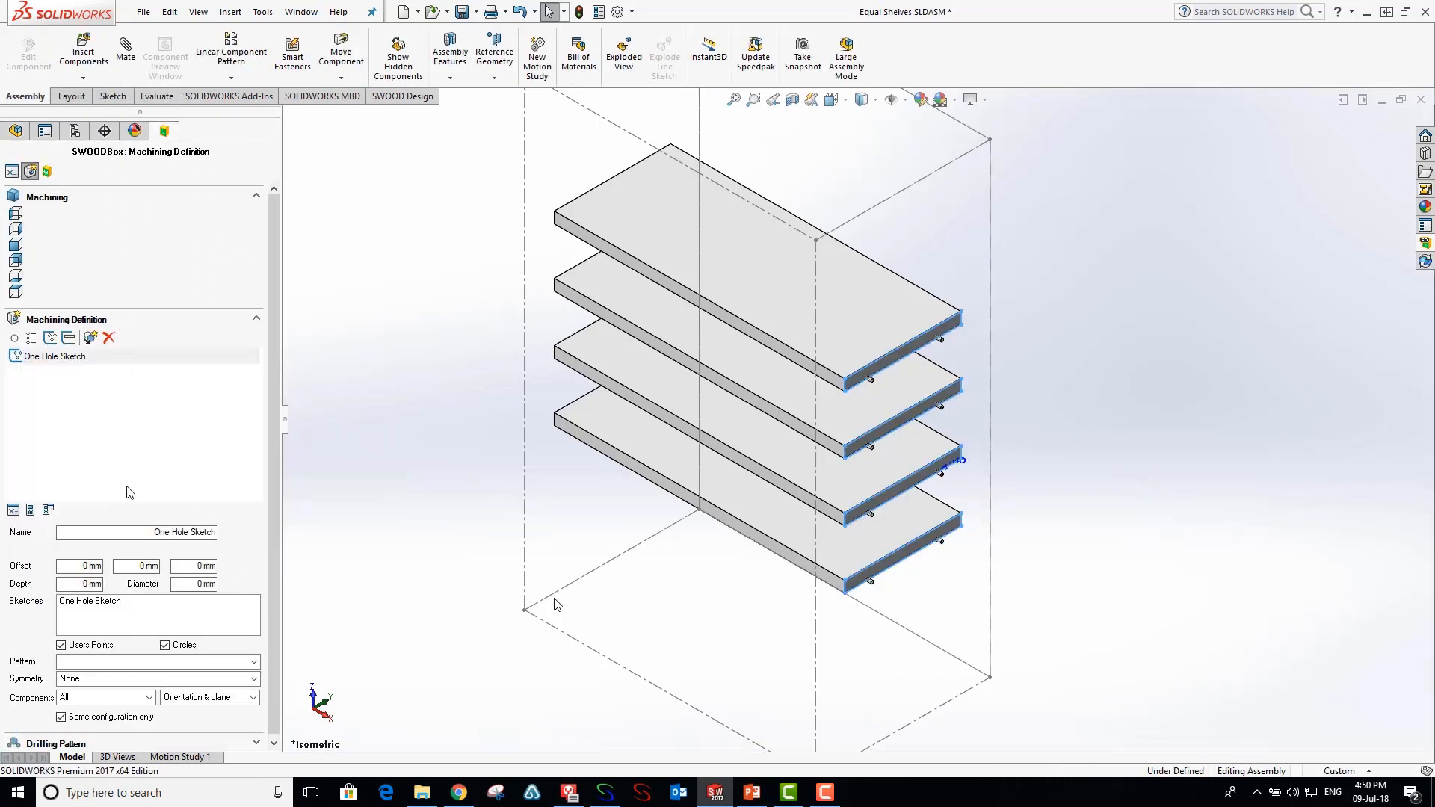
{"action": "left_click", "coordinate": [90, 446]}
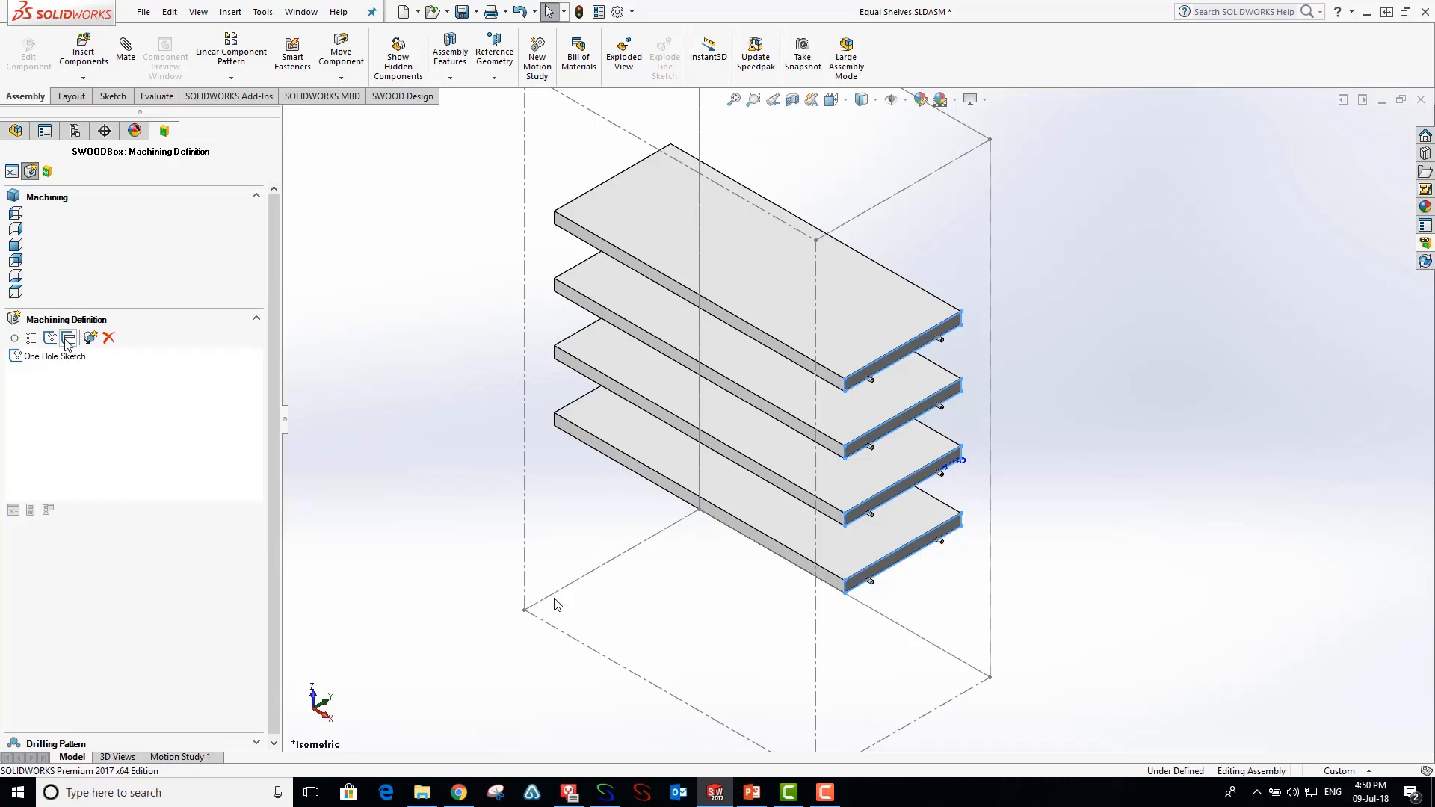
{"action": "left_click", "coordinate": [68, 338]}
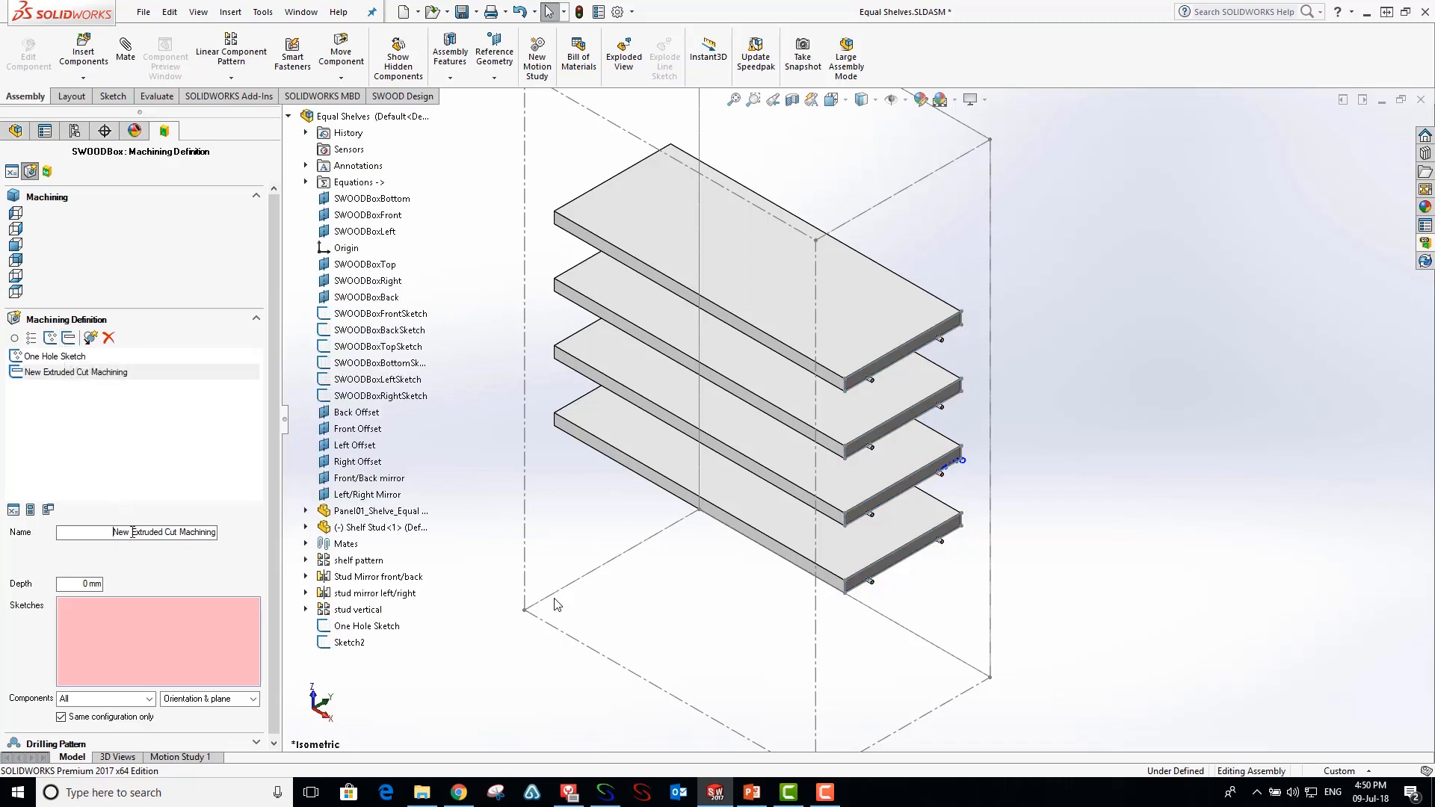
{"action": "left_click_drag", "start_coordinate": [133, 531], "coordinate": [229, 531]}
{"action": "type", "text": "Reb"}
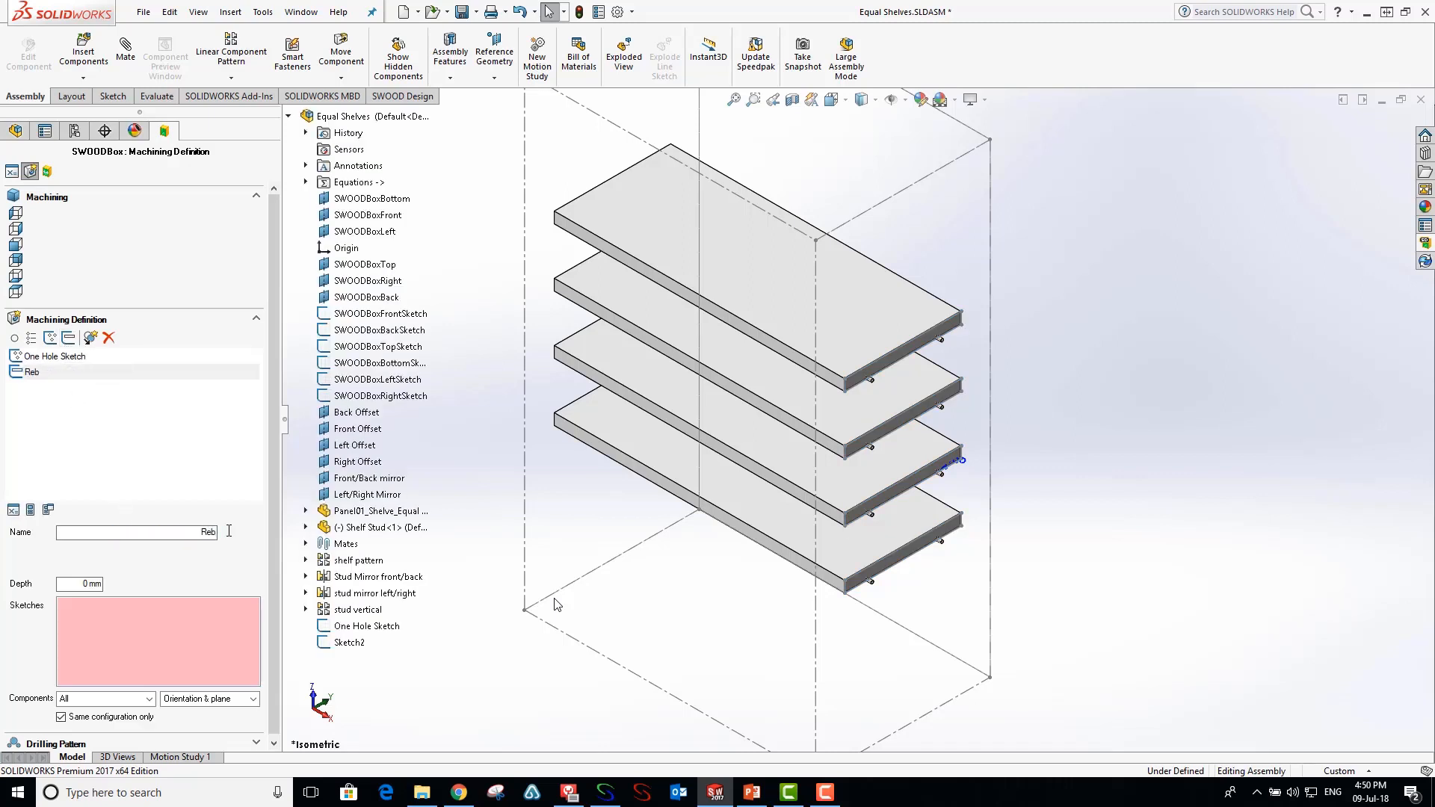
{"action": "type", "text": "ated Cut"}
{"action": "left_click", "coordinate": [144, 632]}
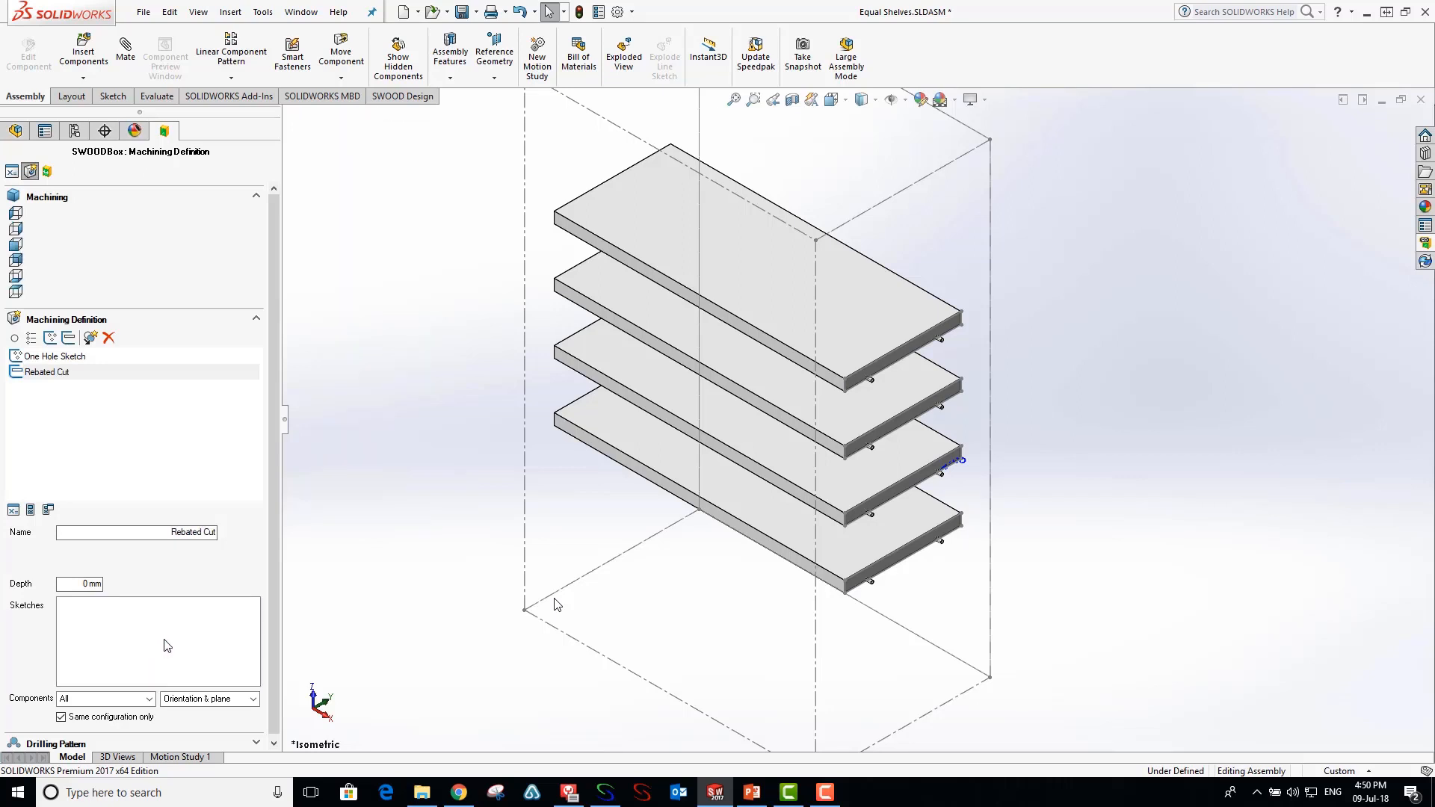
{"action": "left_click", "coordinate": [348, 643]}
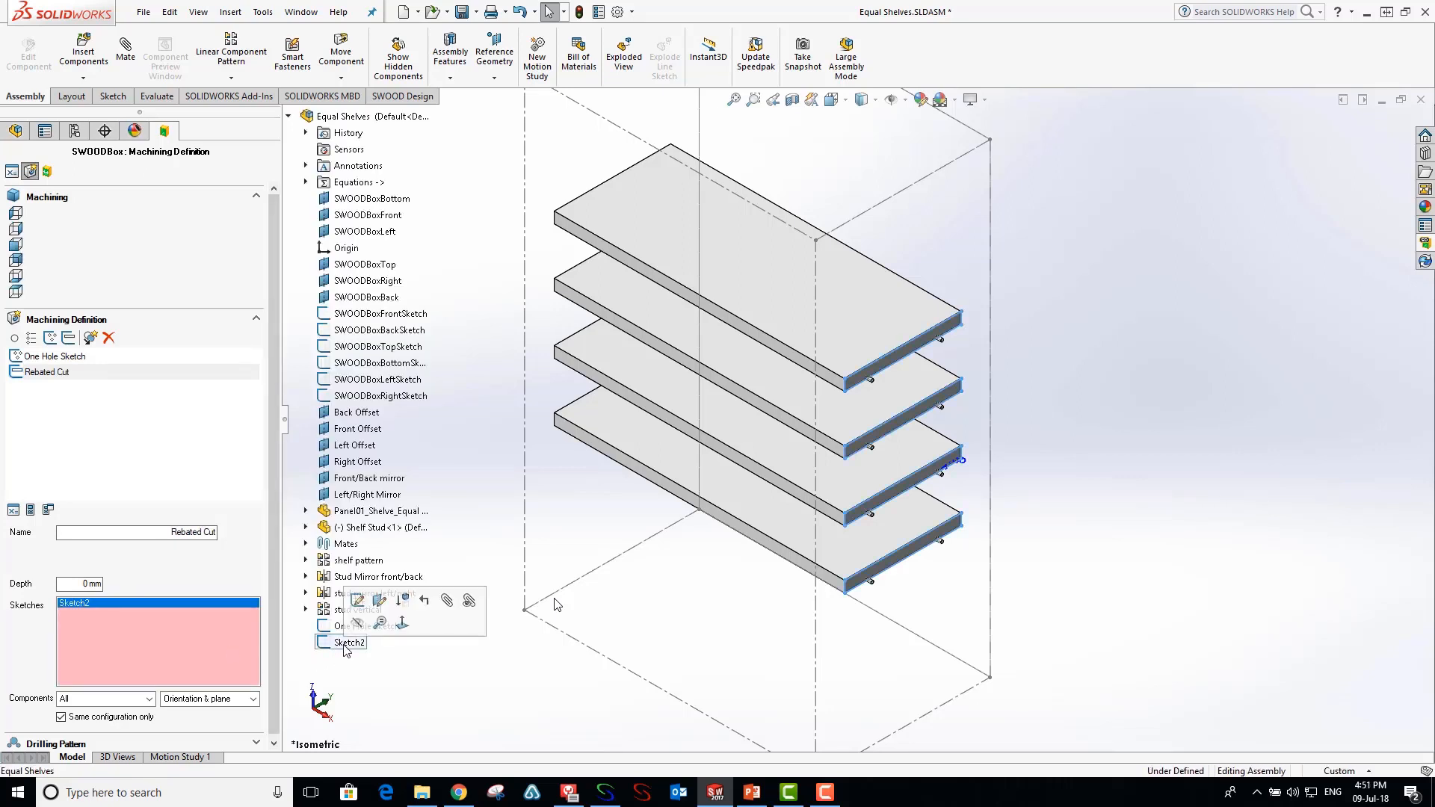
- Rename Sketch2 in the assembly's feature tree as "rebated cut"
{"action": "left_click", "coordinate": [17, 131]}
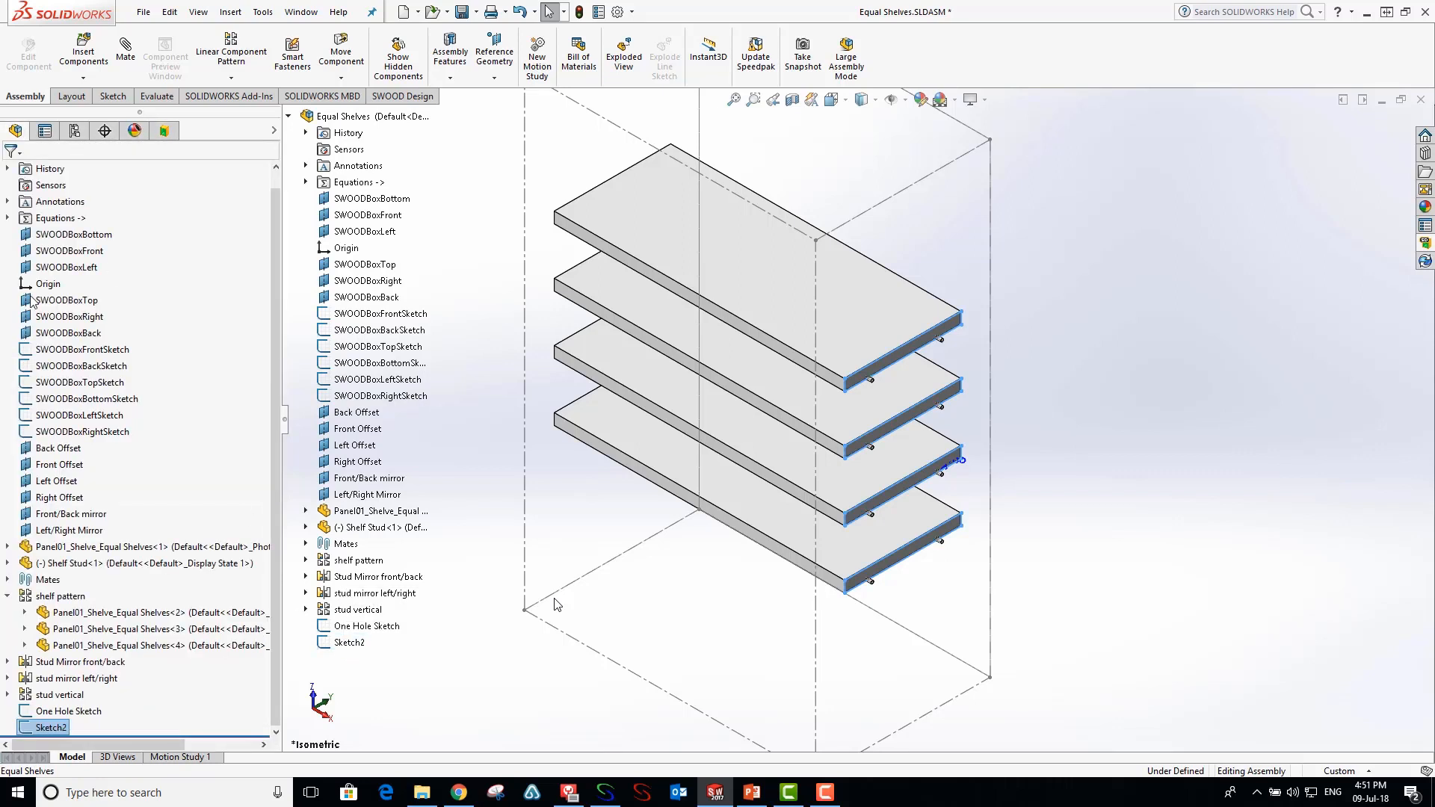
{"action": "left_click", "coordinate": [39, 729]}
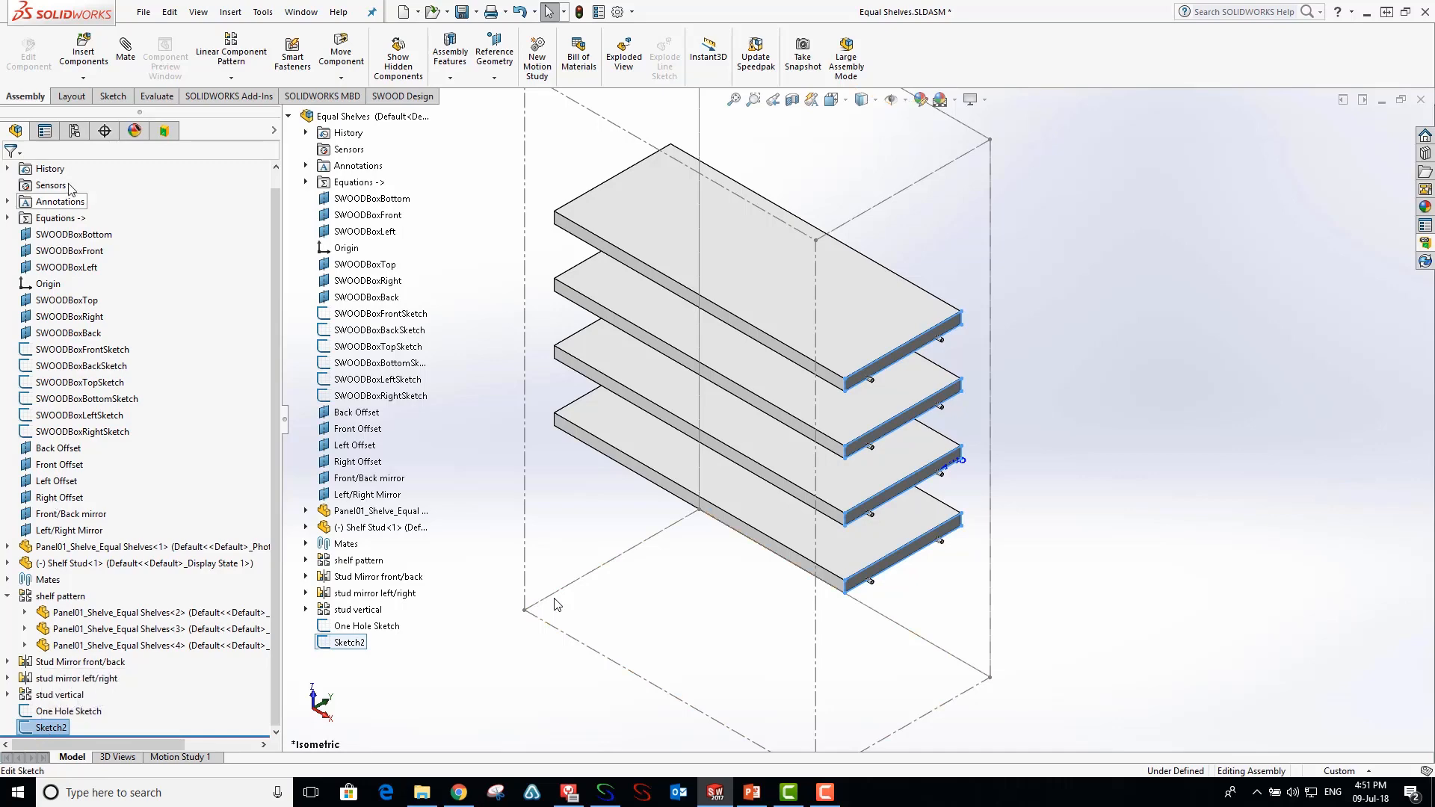
{"action": "left_click", "coordinate": [164, 131]}
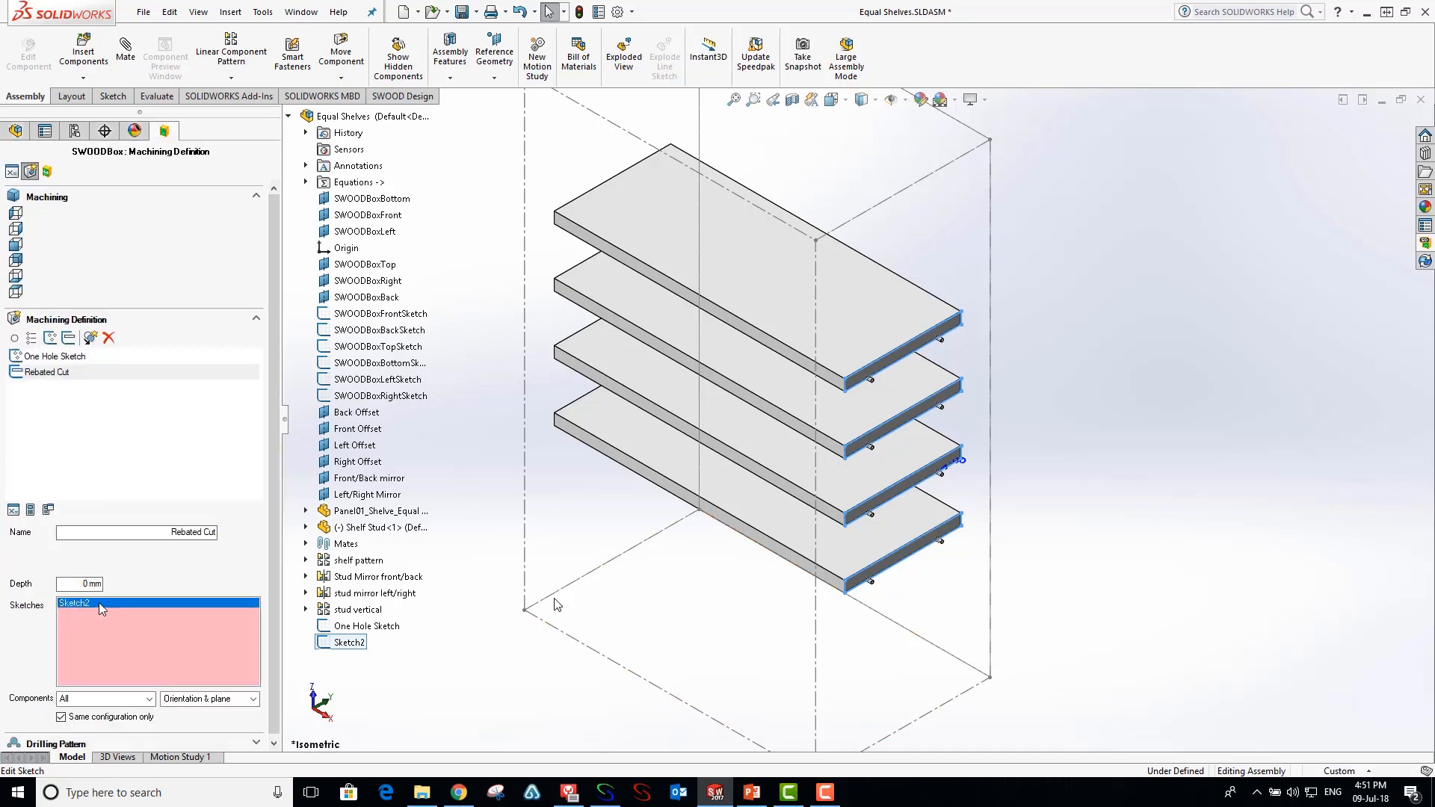
{"action": "left_click", "coordinate": [96, 621]}
{"action": "left_click", "coordinate": [15, 131]}
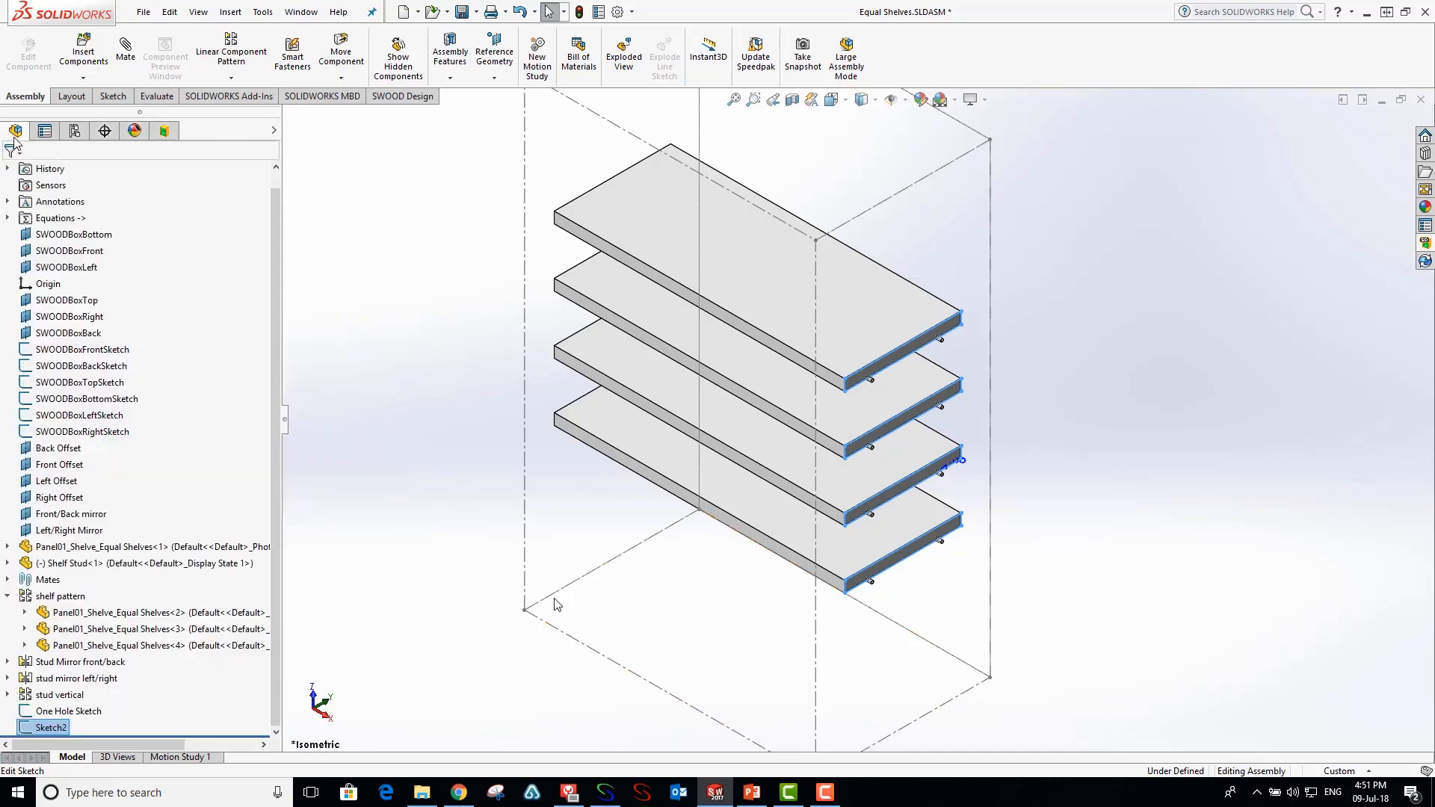
{"action": "left_click", "coordinate": [36, 729]}
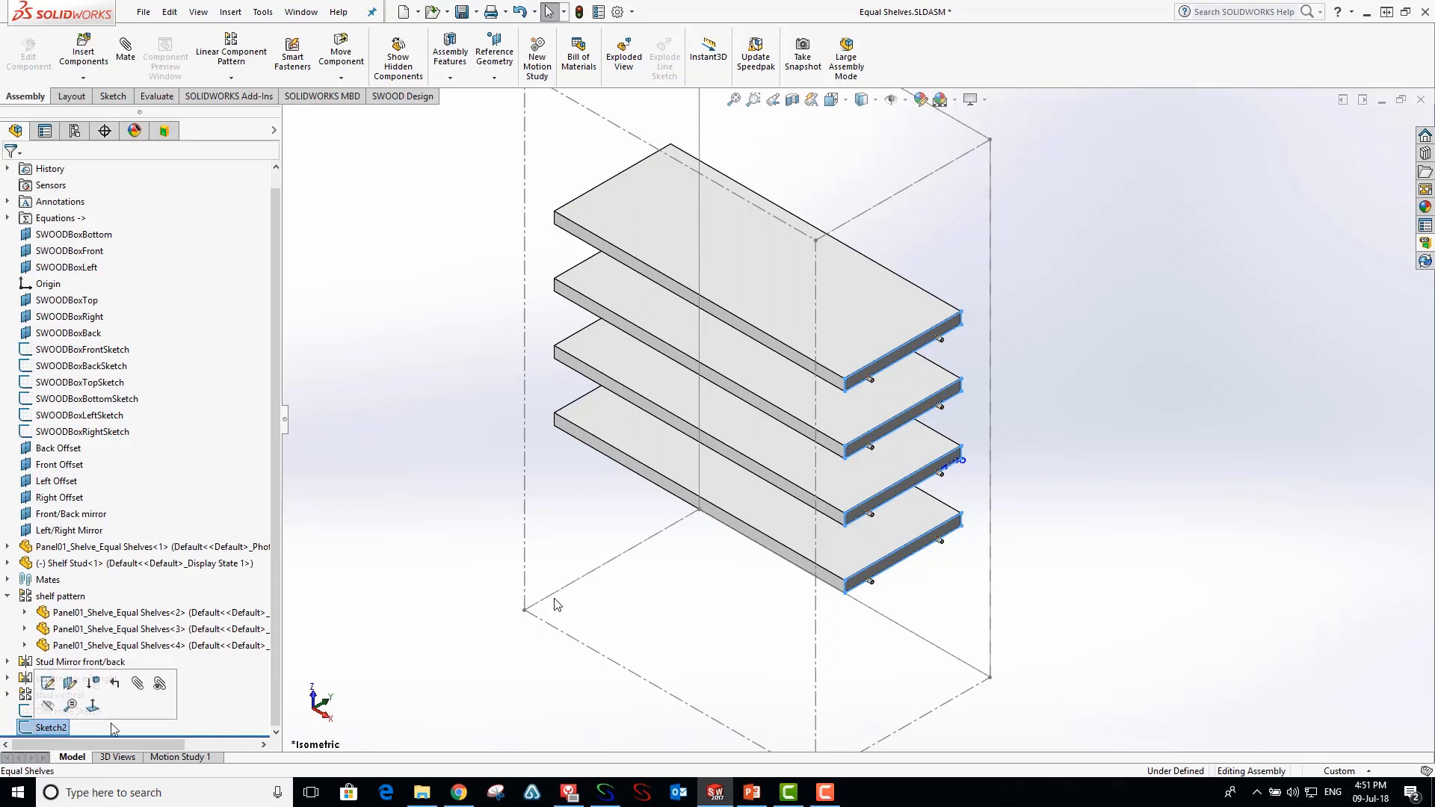
{"action": "left_click", "coordinate": [54, 728]}
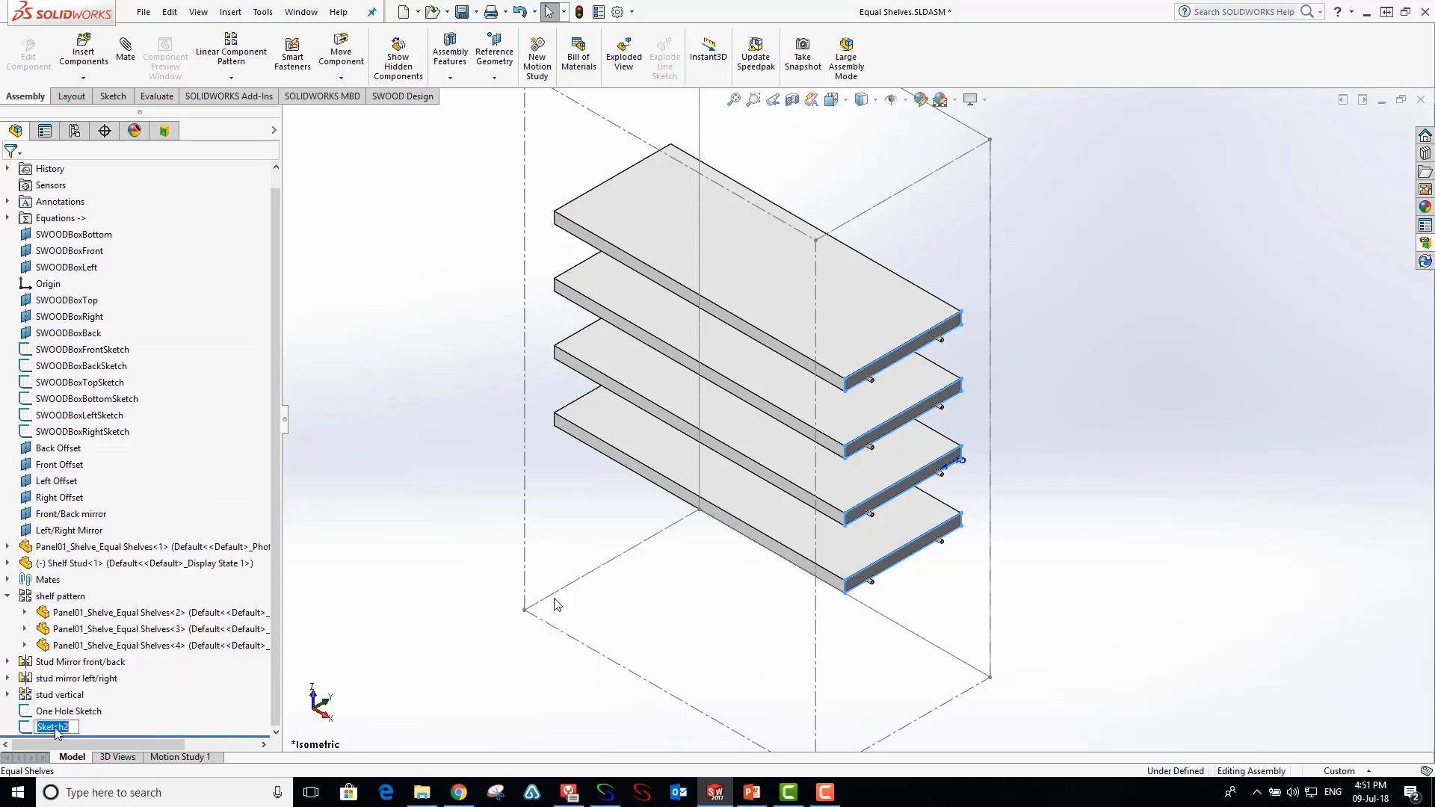
{"action": "type", "text": "rebated cut"}
{"action": "key", "text": "Return"}
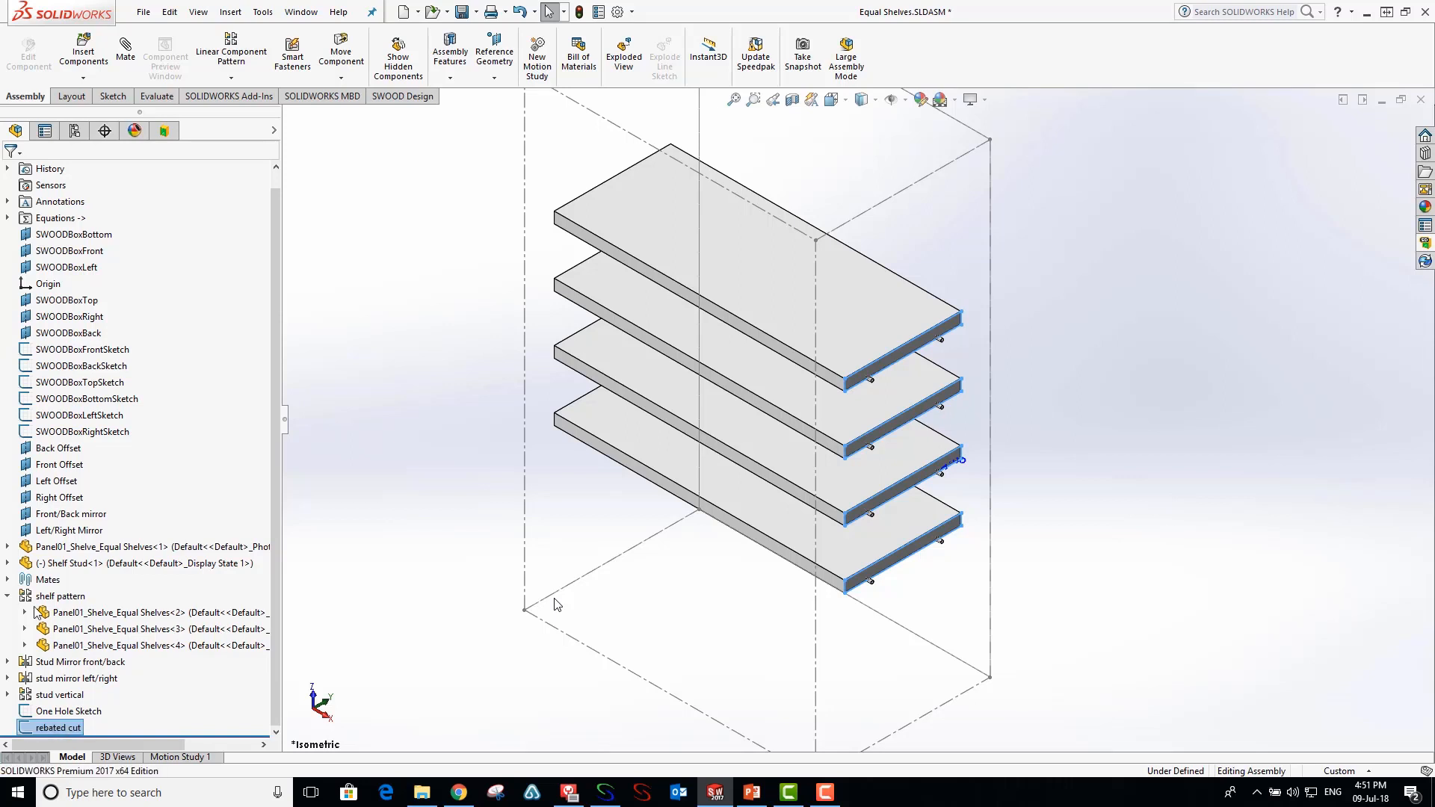
- Check which sketch the Rebated Cut machining definition refers to after the sketch's renaming
{"action": "left_click", "coordinate": [164, 131]}
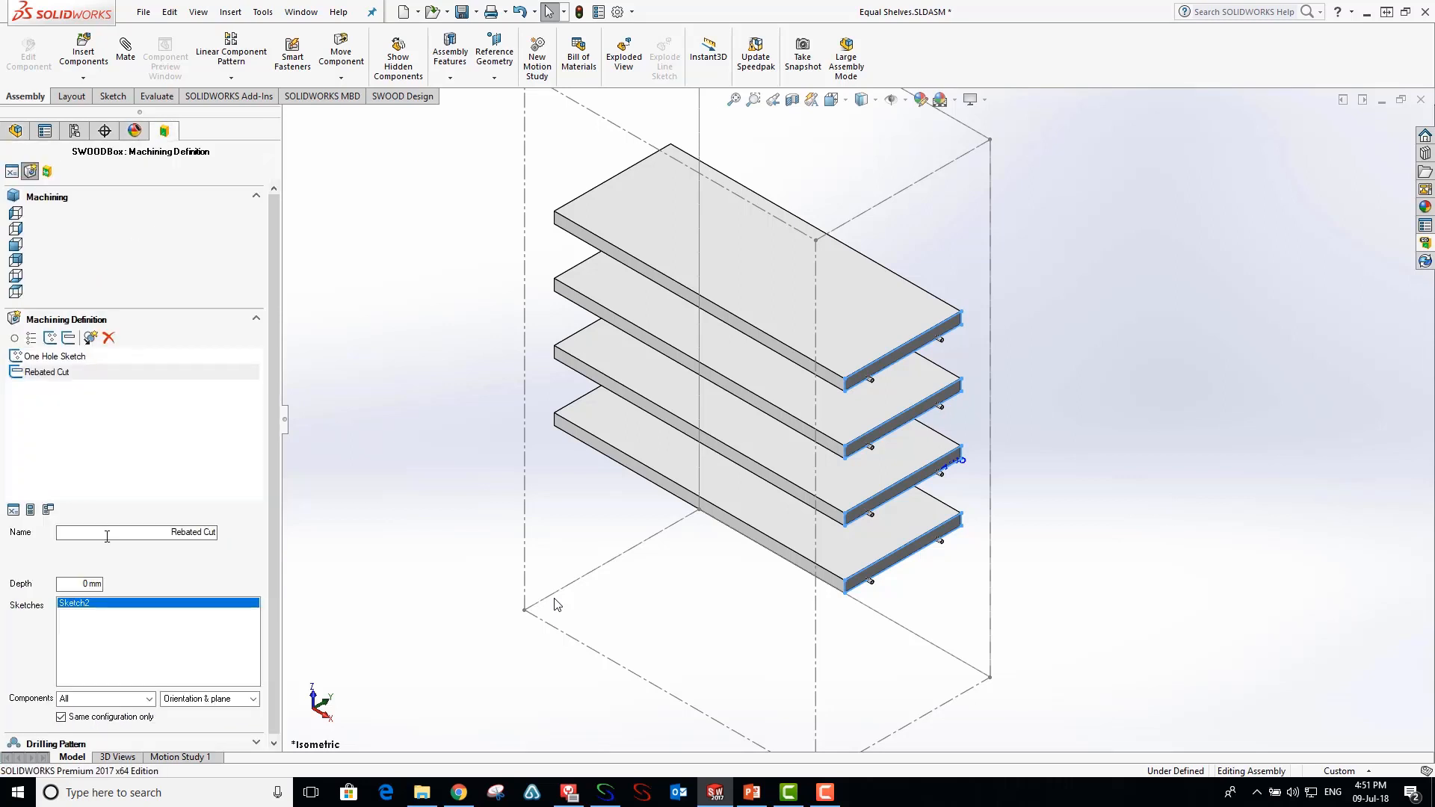
{"action": "left_click", "coordinate": [103, 607]}
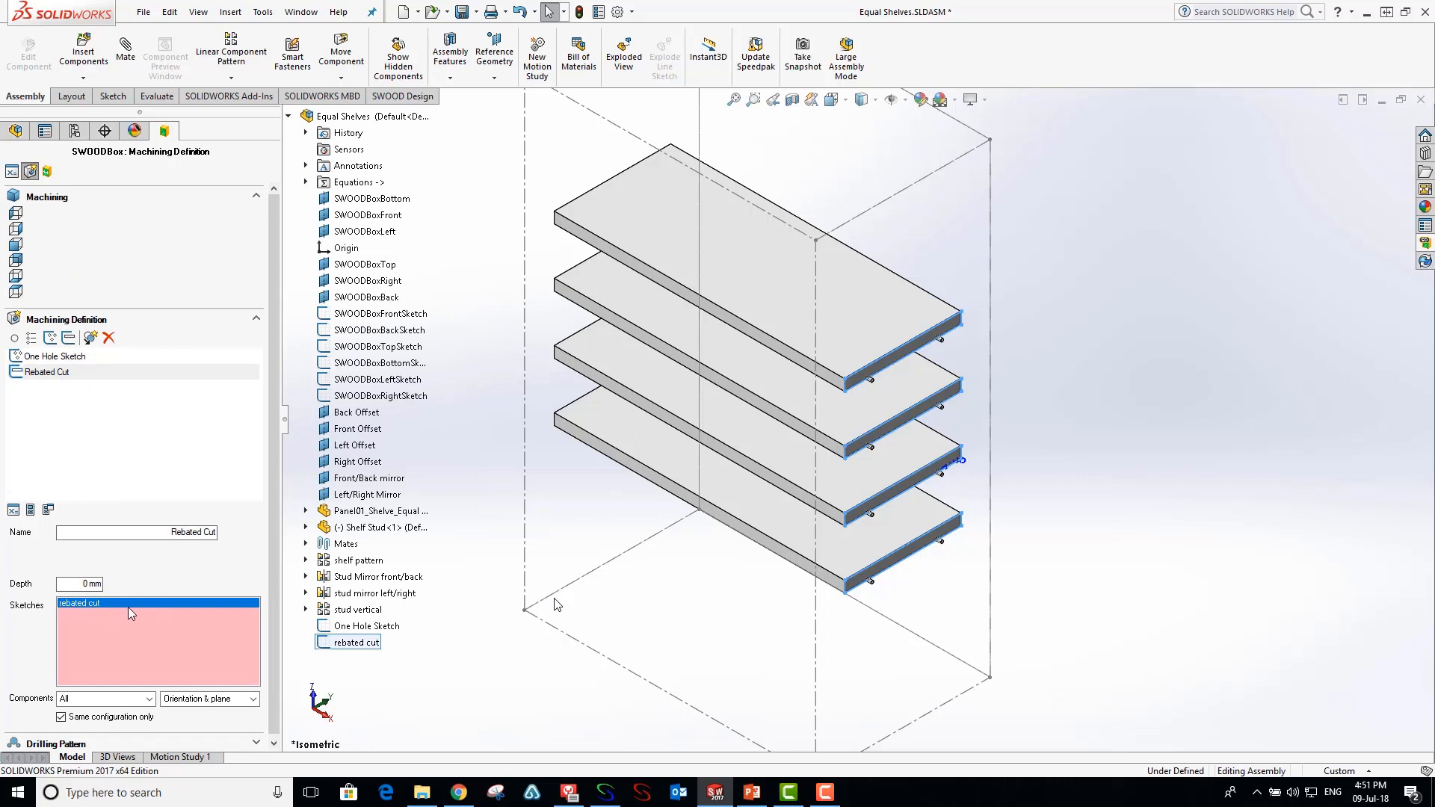
{"action": "left_click", "coordinate": [95, 531]}
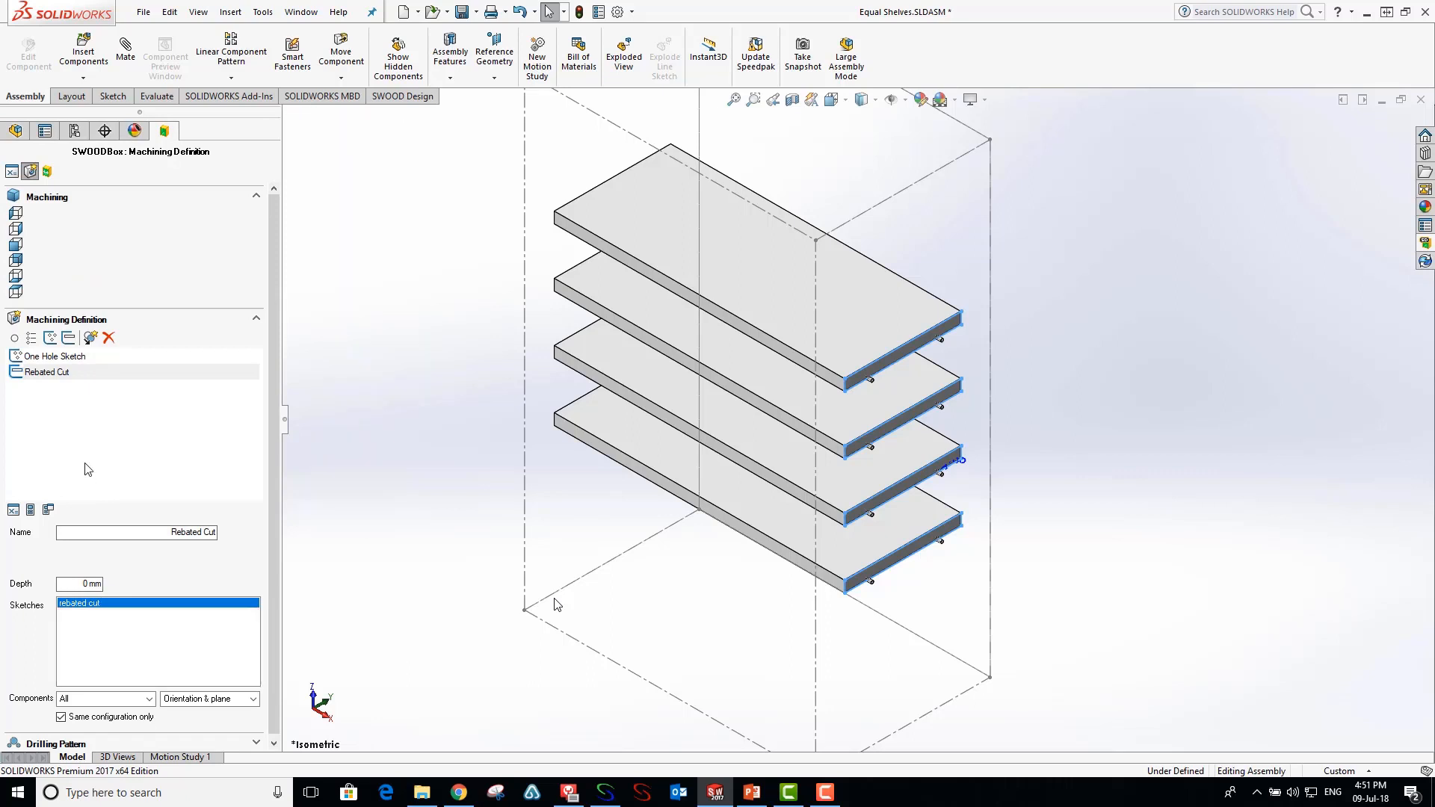
{"action": "left_click", "coordinate": [75, 436]}
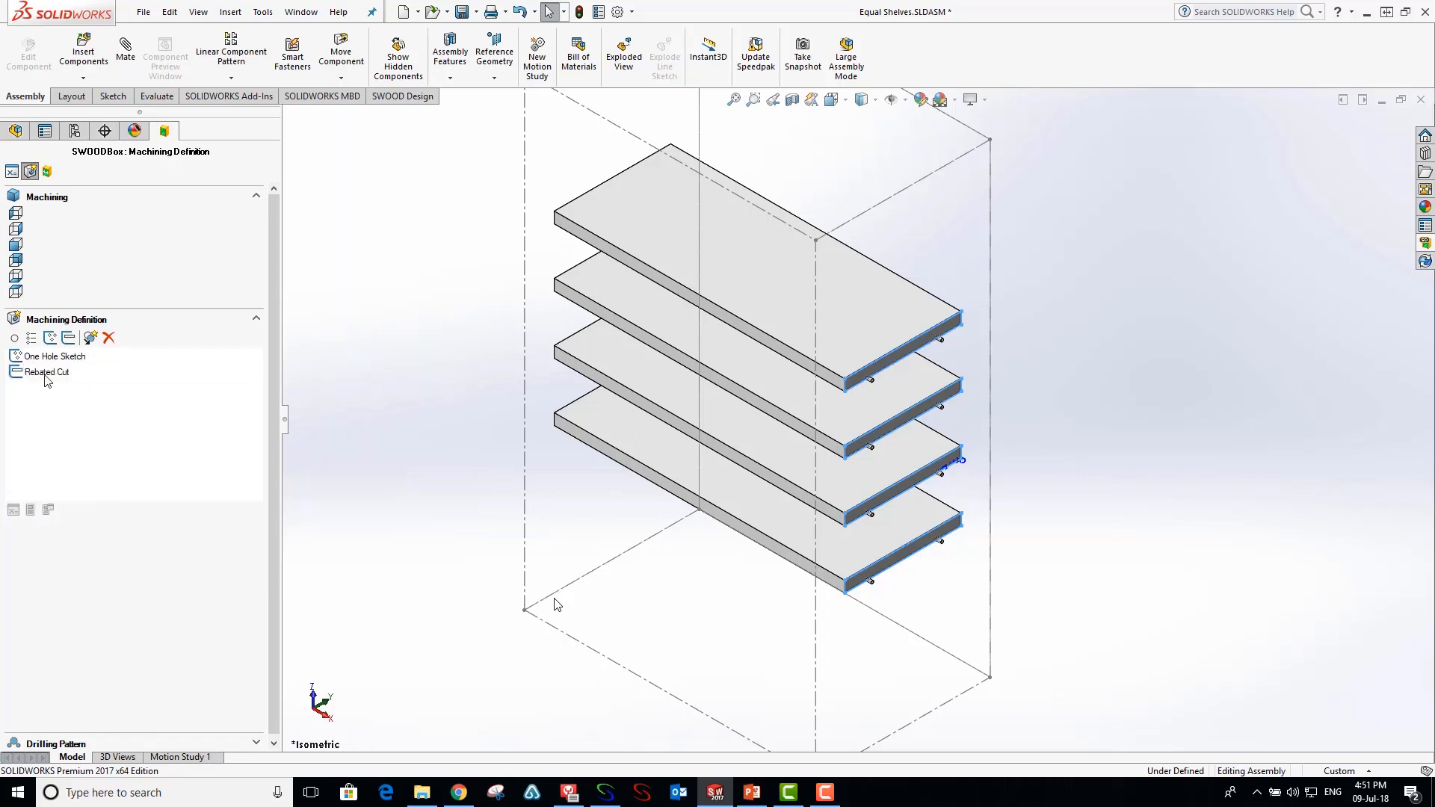
- Create a compound machining definition named Holes Per Shelf that contains the Rebated Cut and One Hole Sketch definitions
{"action": "left_click", "coordinate": [30, 337]}
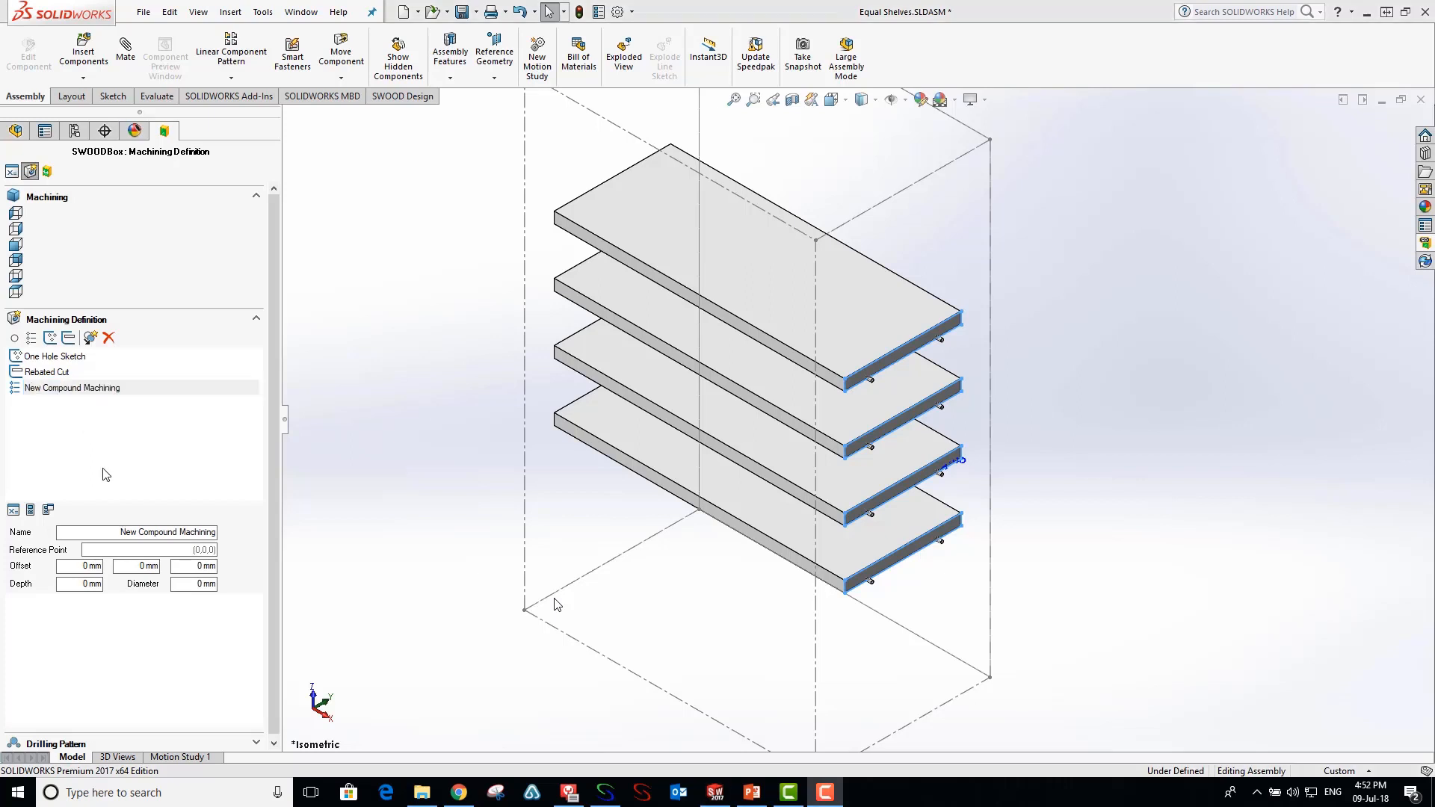
{"action": "left_click_drag", "start_coordinate": [122, 532], "coordinate": [224, 545]}
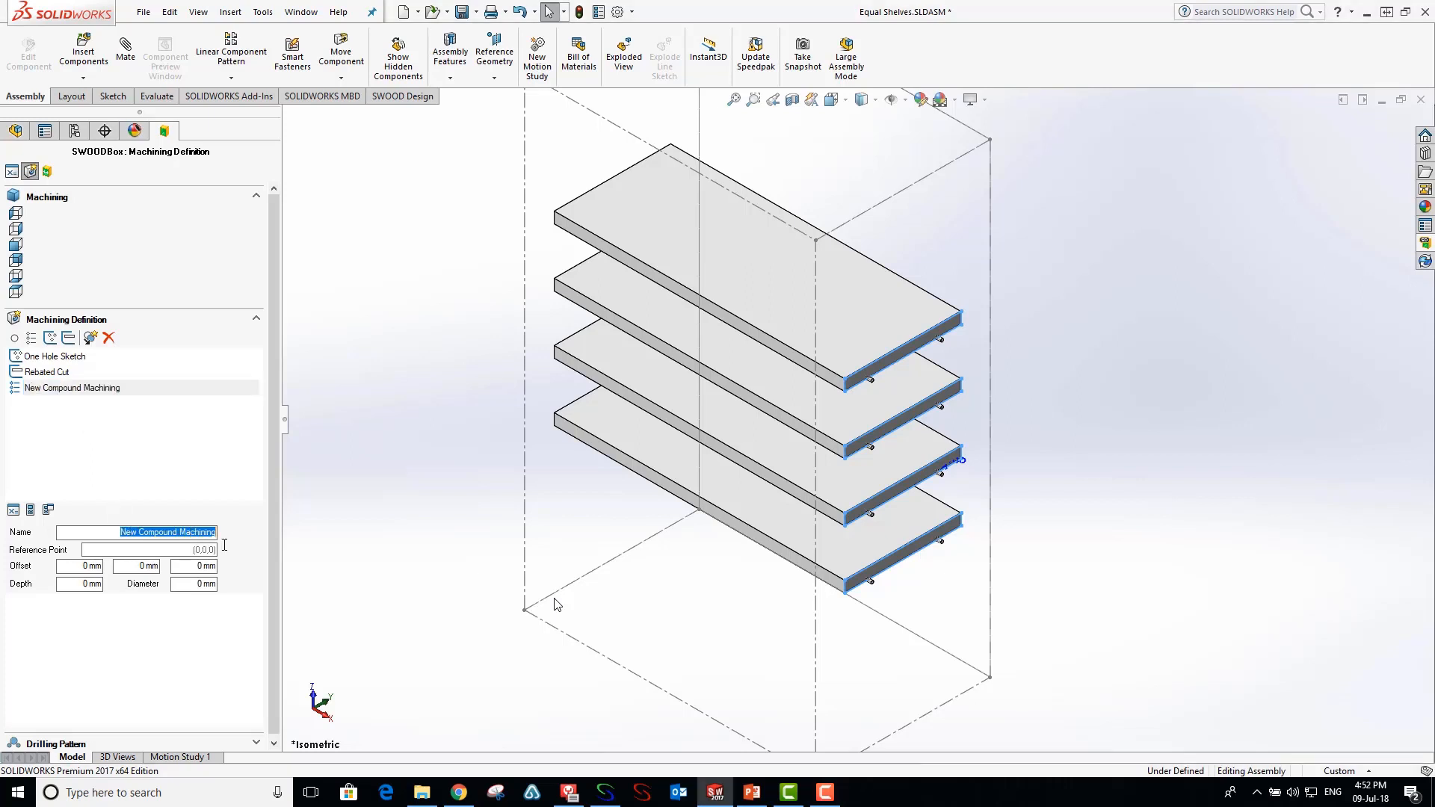
{"action": "type", "text": "Holes Per Shelf"}
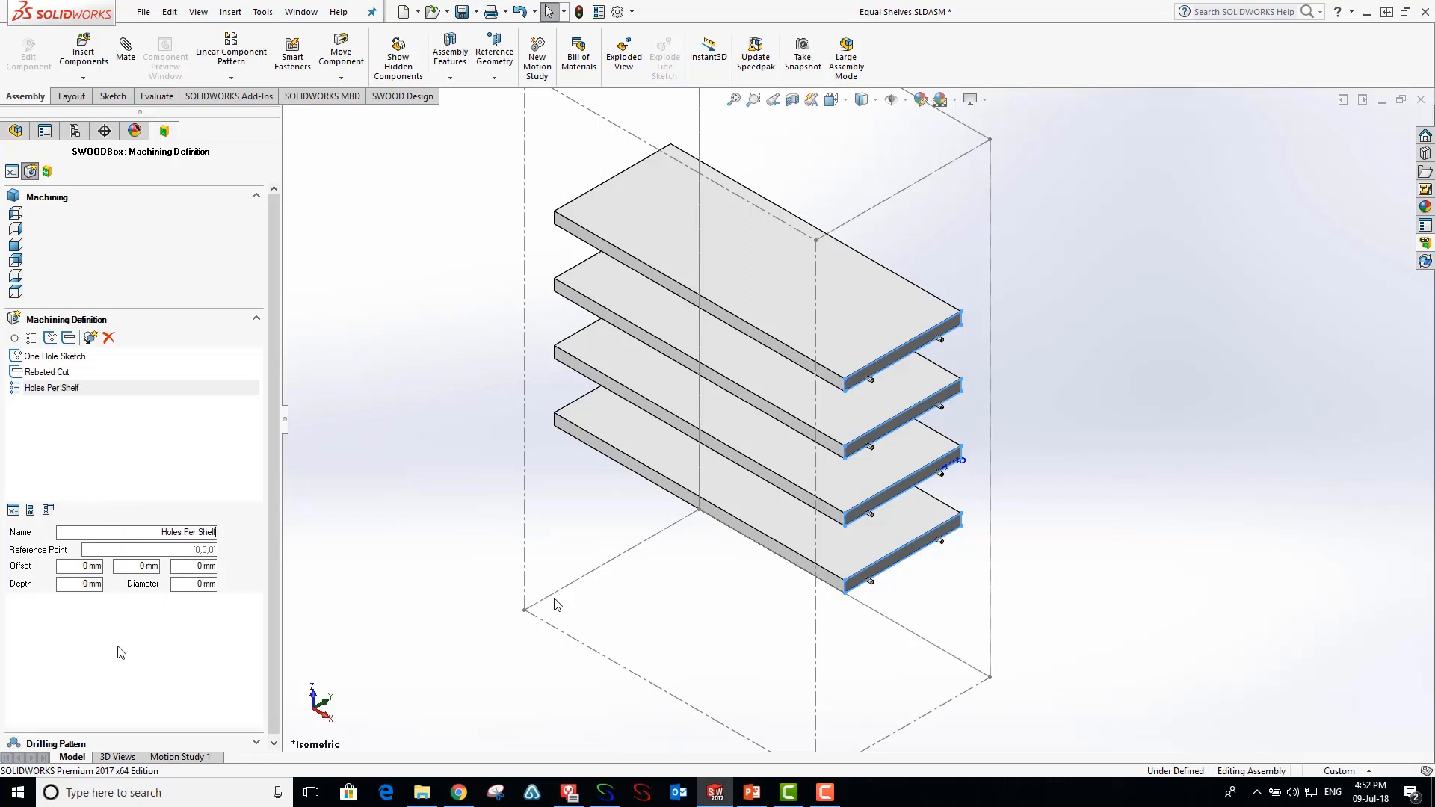
{"action": "left_click", "coordinate": [50, 375]}
{"action": "left_click_drag", "start_coordinate": [75, 641], "coordinate": [75, 613]}
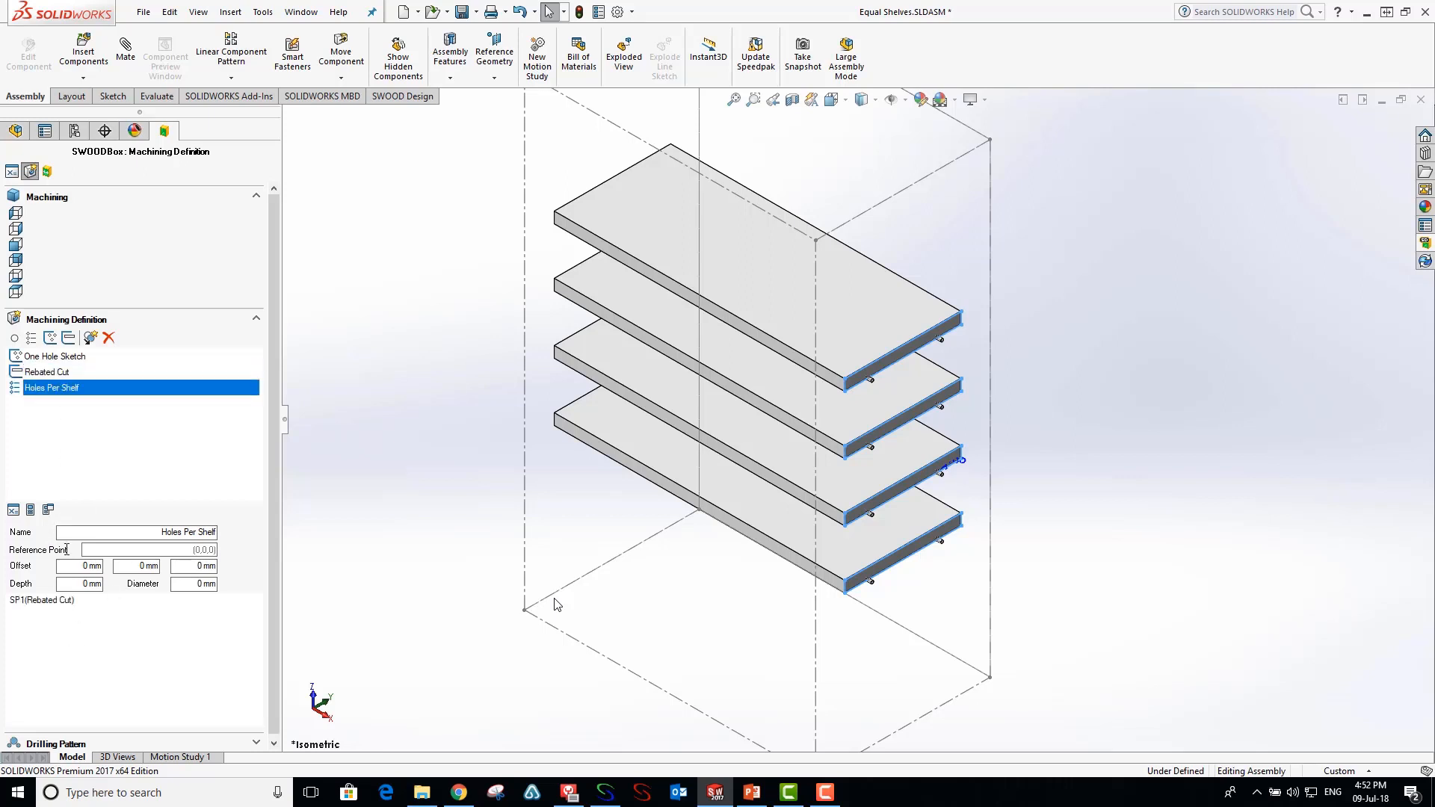
{"action": "left_click_drag", "start_coordinate": [52, 356], "coordinate": [75, 634]}
- Assign the Holes Per Shelf machining to the box's right side and Symmetry to its left side
{"action": "left_click", "coordinate": [147, 238]}
{"action": "left_click", "coordinate": [256, 229]}
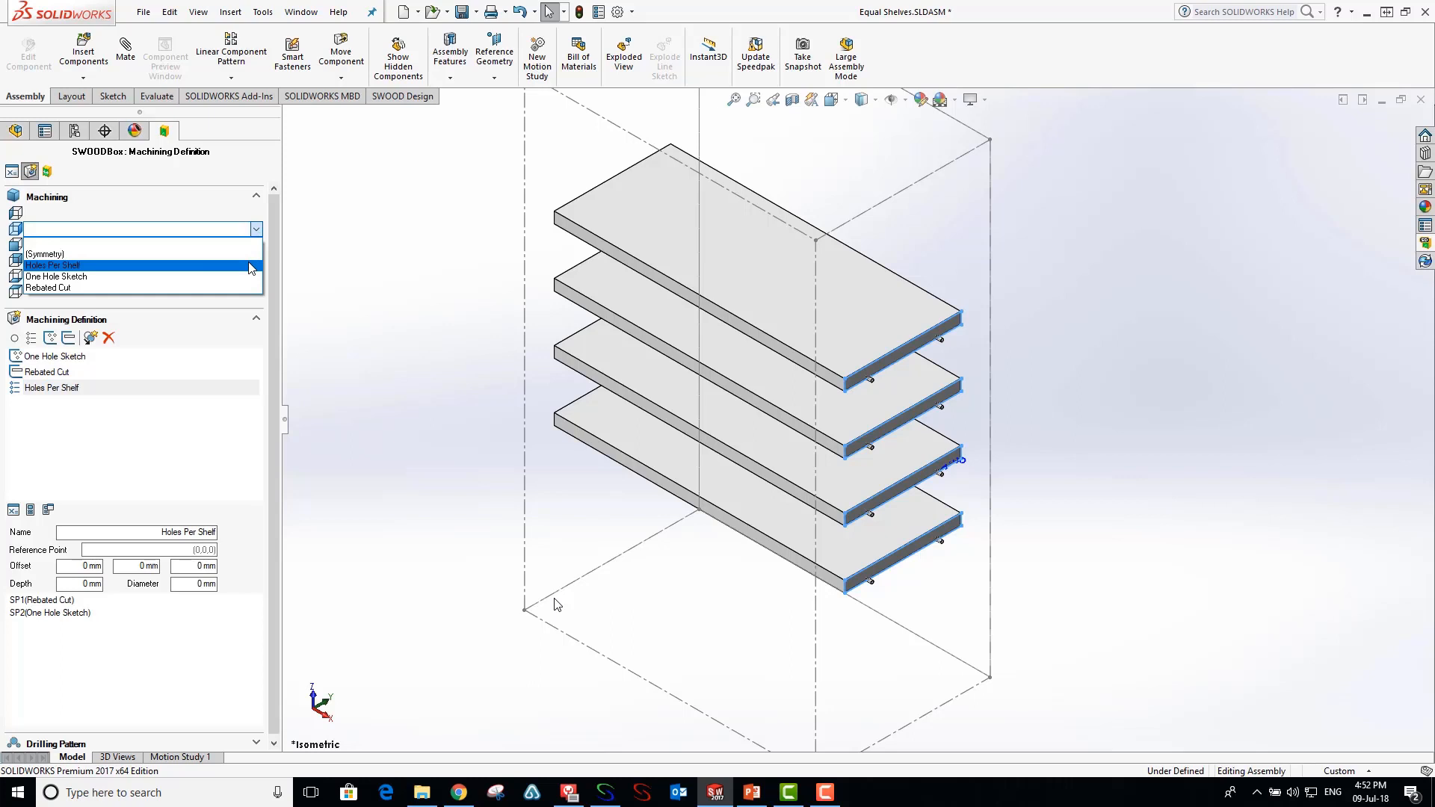
{"action": "left_click", "coordinate": [251, 266]}
{"action": "left_click", "coordinate": [253, 213]}
{"action": "left_click", "coordinate": [256, 214]}
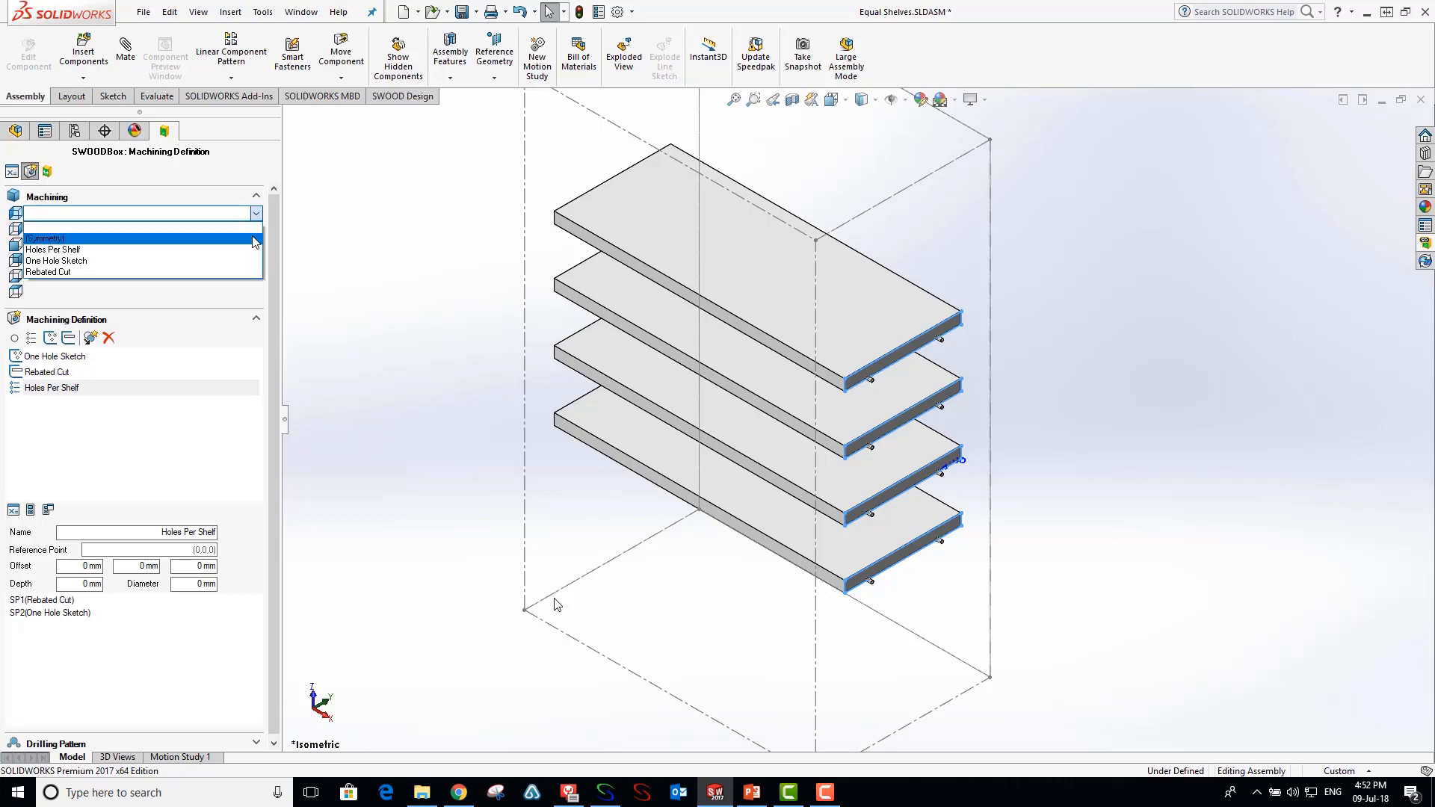
{"action": "left_click", "coordinate": [45, 226]}
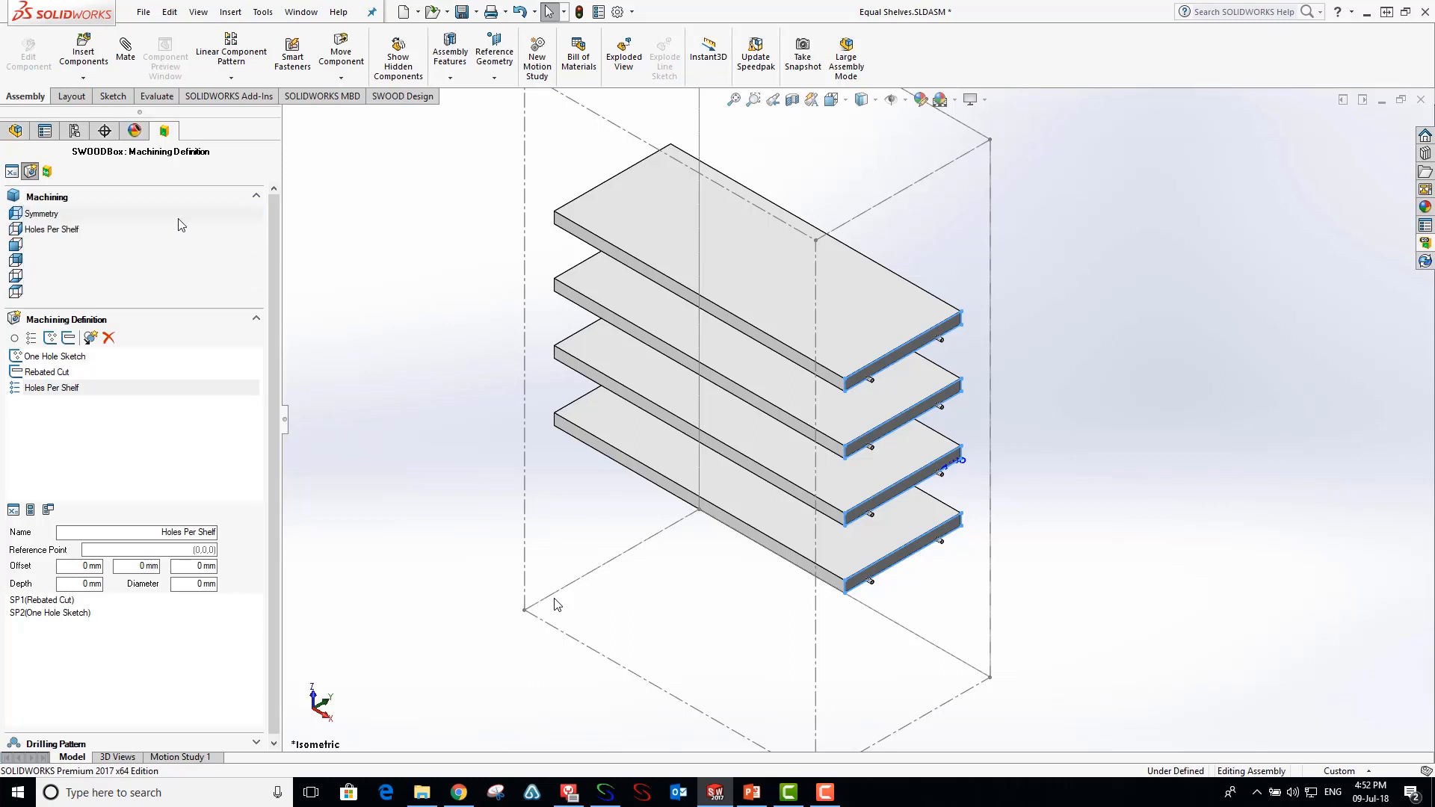
- Test the right-side machining with a depth of 10 mm and a diameter of 5 mm, and inspect the cuts at the shelf ends
{"action": "left_click", "coordinate": [48, 173]}
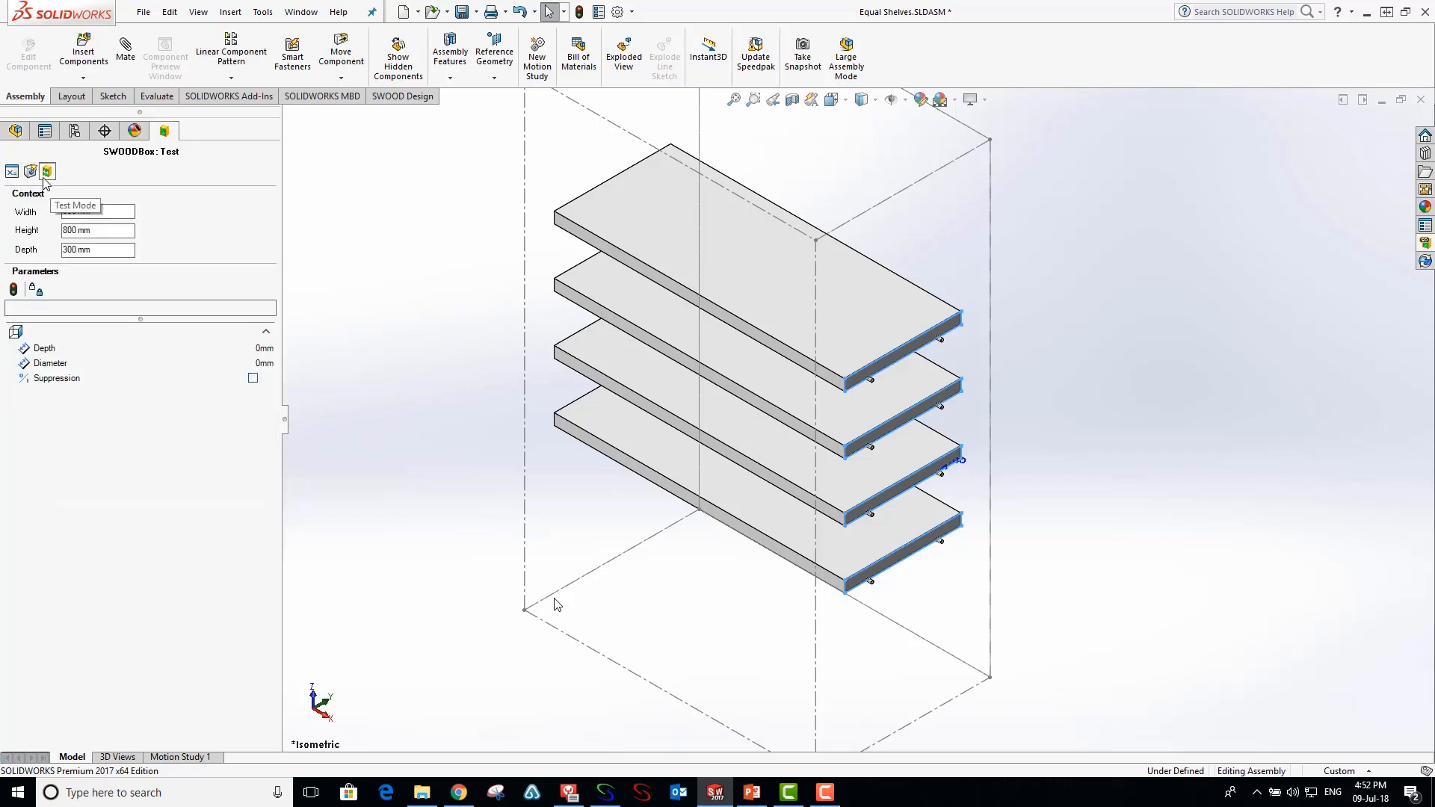
{"action": "left_click", "coordinate": [259, 349]}
{"action": "left_click", "coordinate": [262, 350]}
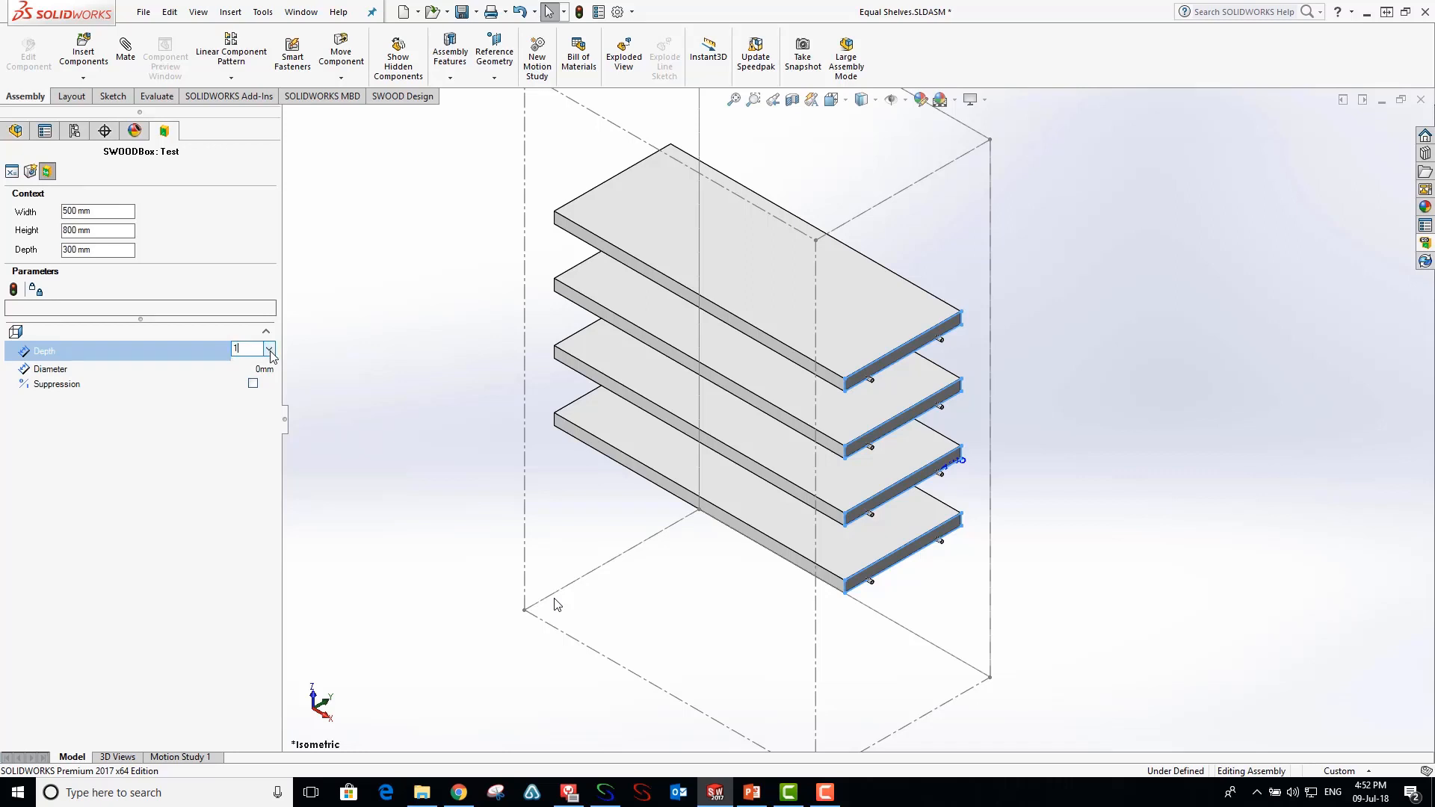
{"action": "left_click", "coordinate": [264, 372]}
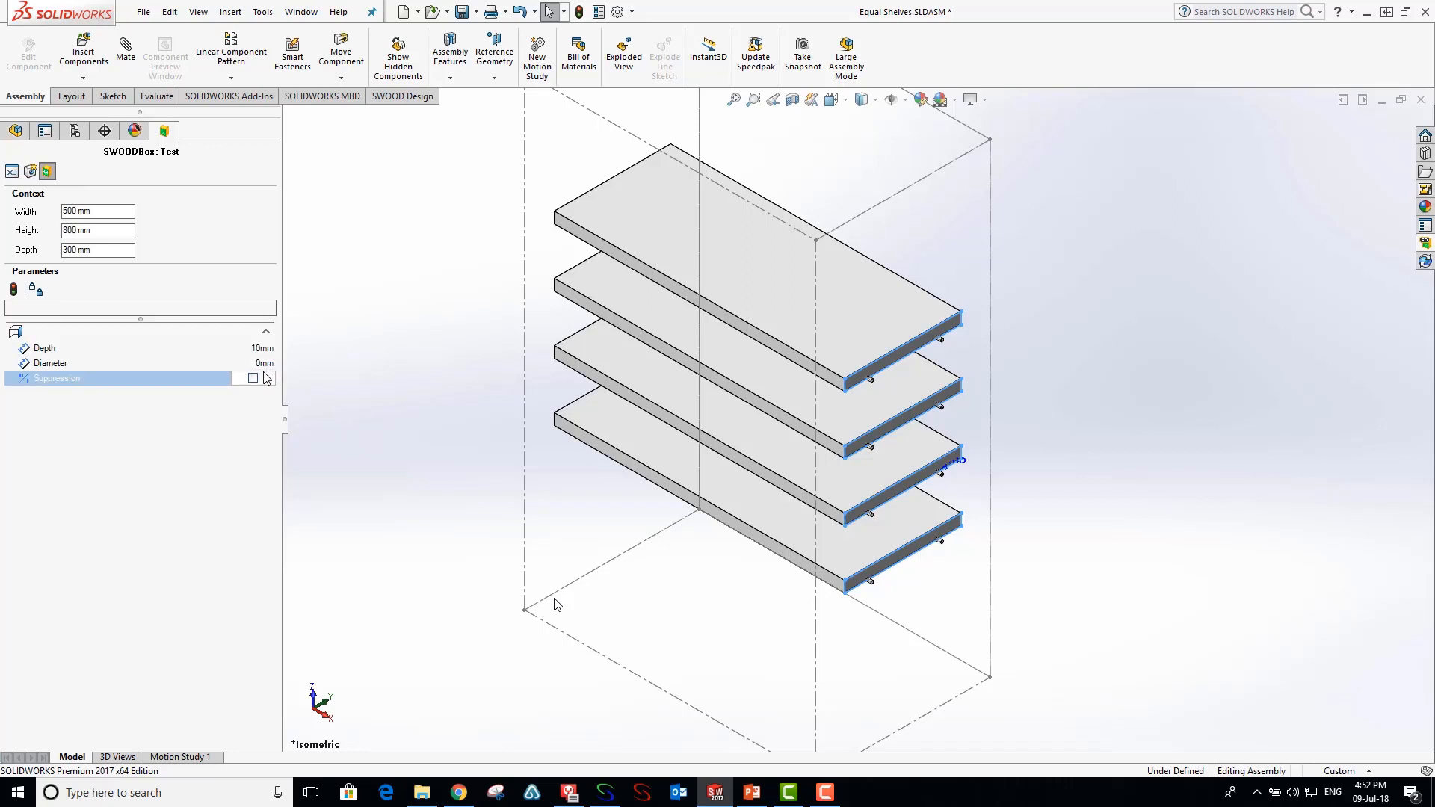
{"action": "left_click", "coordinate": [265, 366]}
{"action": "type", "text": "5"}
{"action": "left_click", "coordinate": [13, 289]}
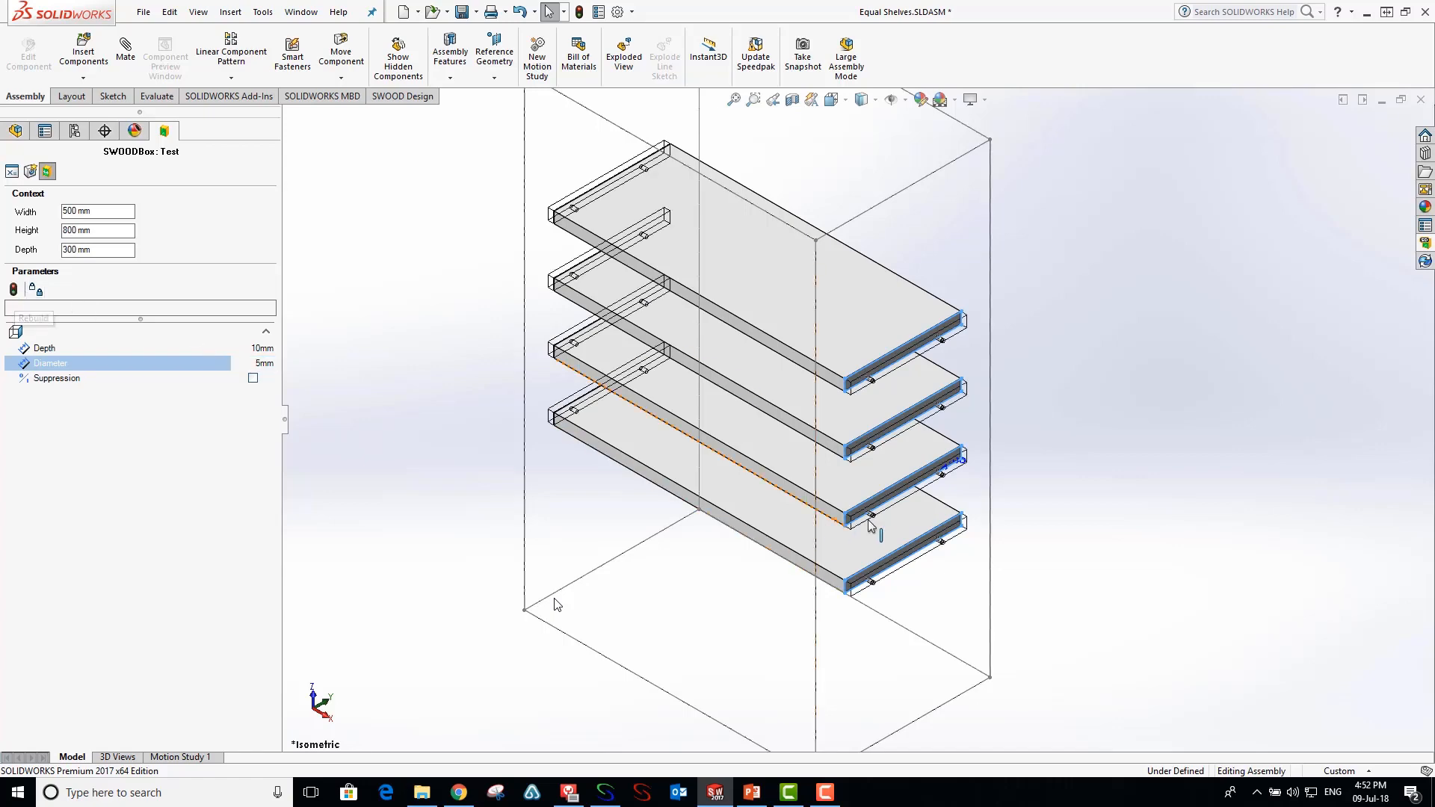
{"action": "scroll", "coordinate": [857, 524], "scroll_direction": "down", "scroll_amount": 8}
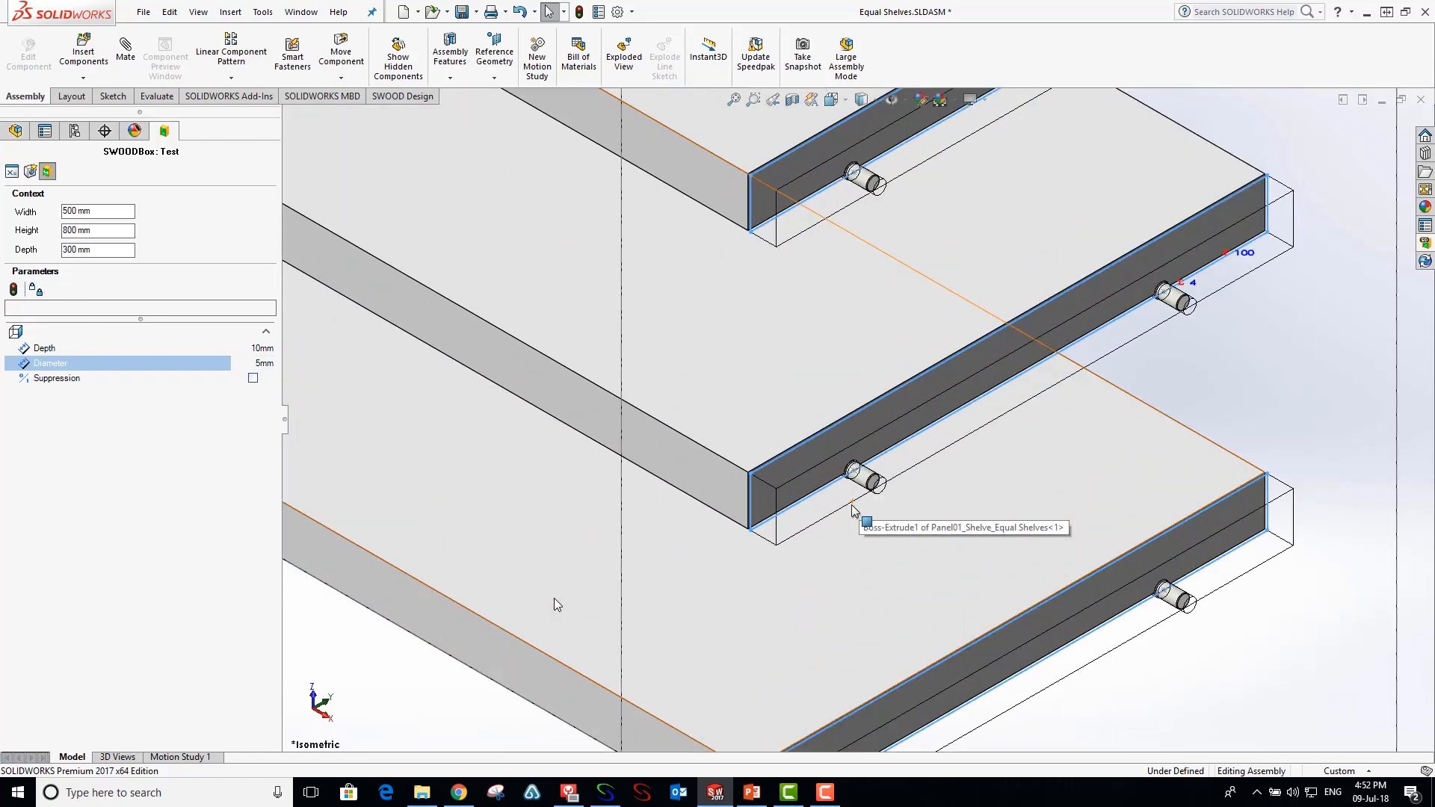
{"action": "scroll", "coordinate": [853, 511], "scroll_direction": "down", "scroll_amount": 1}
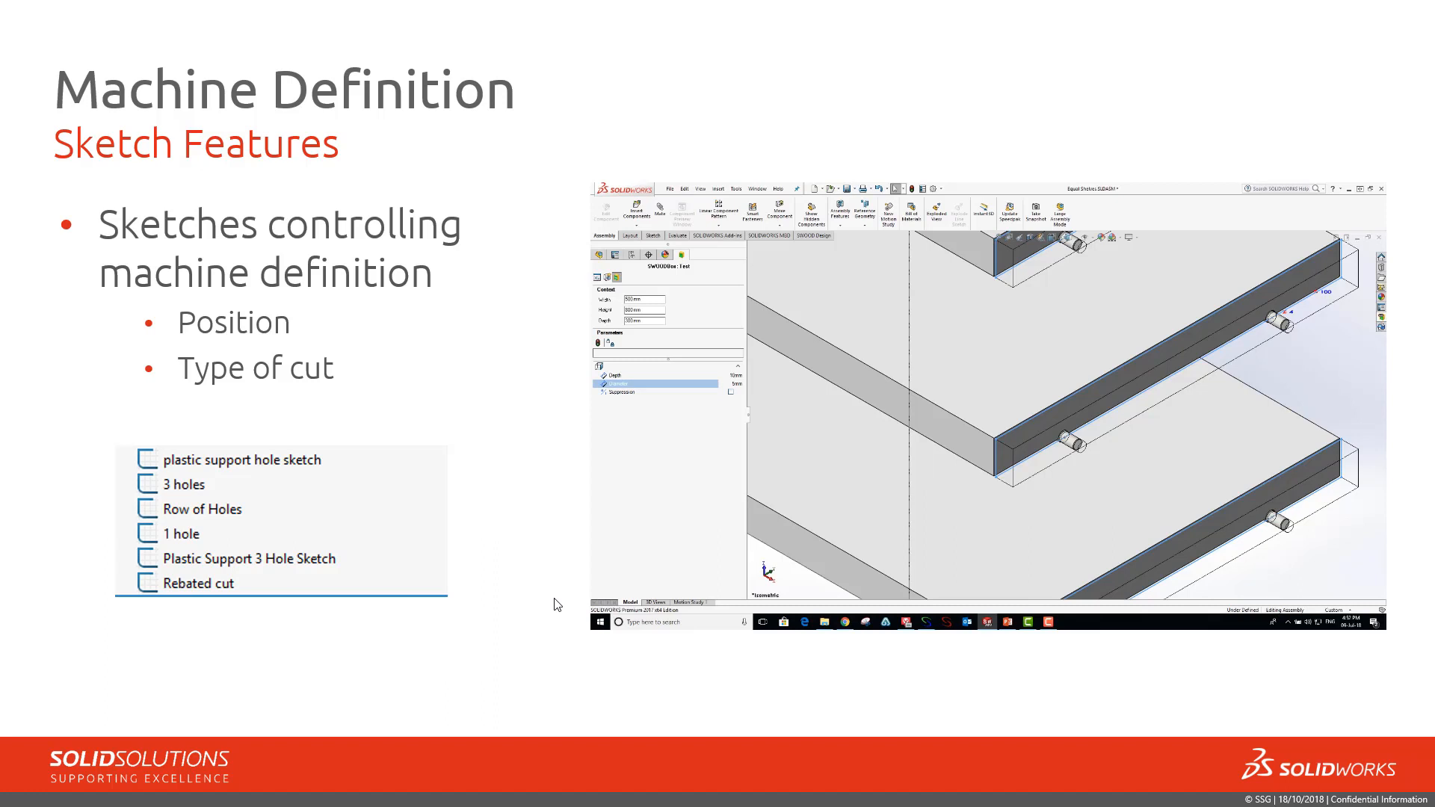
{"action": "left_click", "coordinate": [376, 388]}
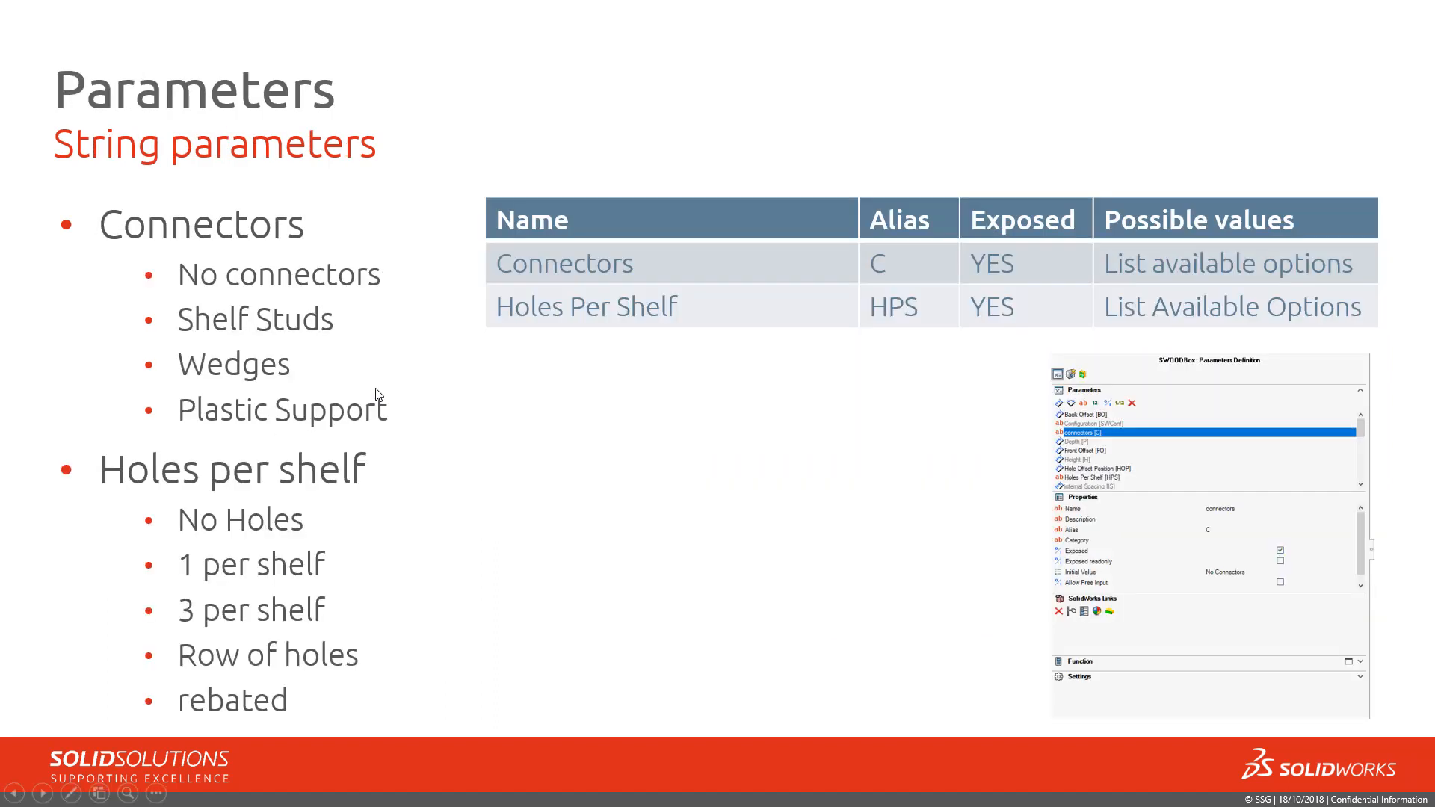
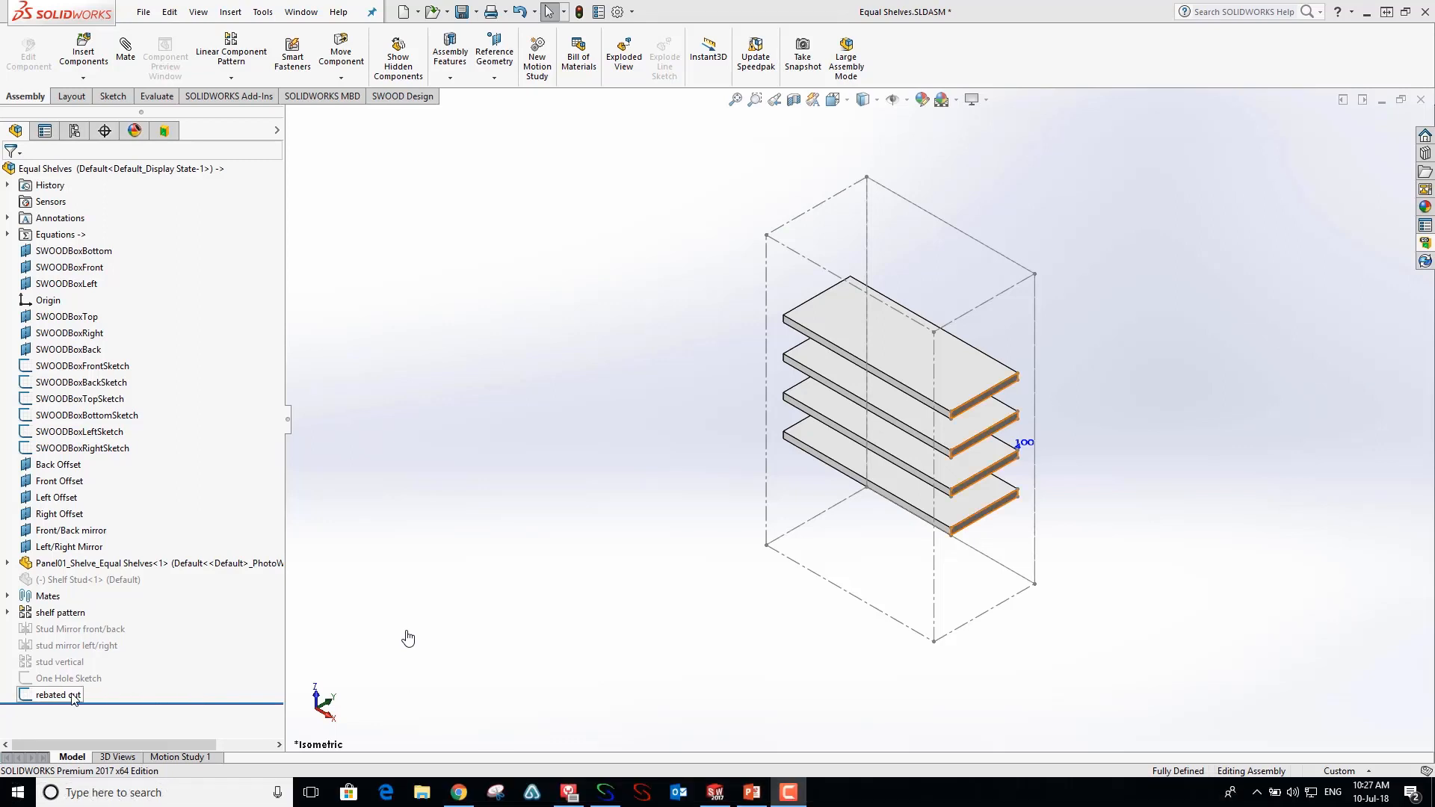
- Edit the Panel01 shelf part in the assembly and sketch on its right end face, converting the face's edges into the sketch
{"action": "left_click", "coordinate": [66, 569]}
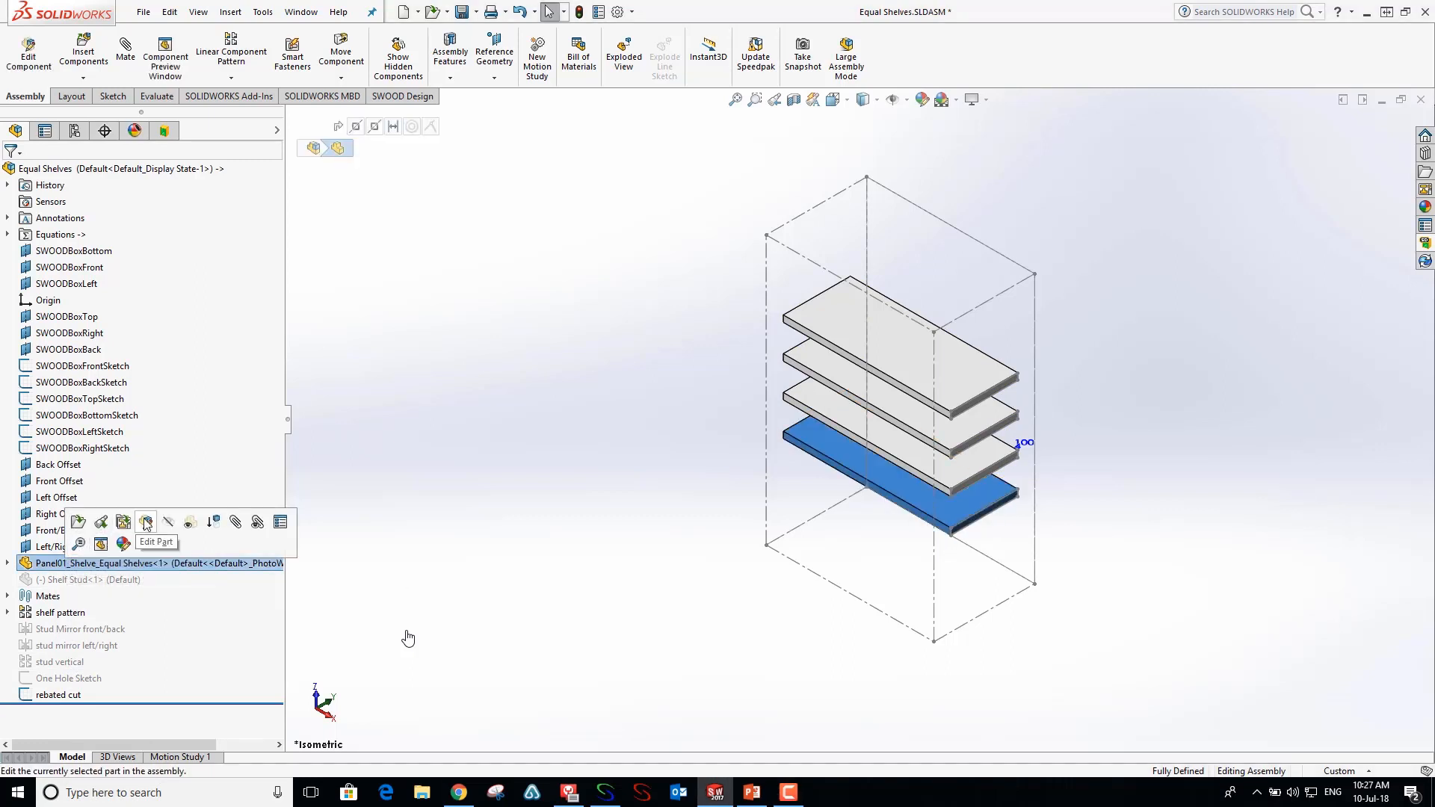
{"action": "left_click", "coordinate": [116, 547]}
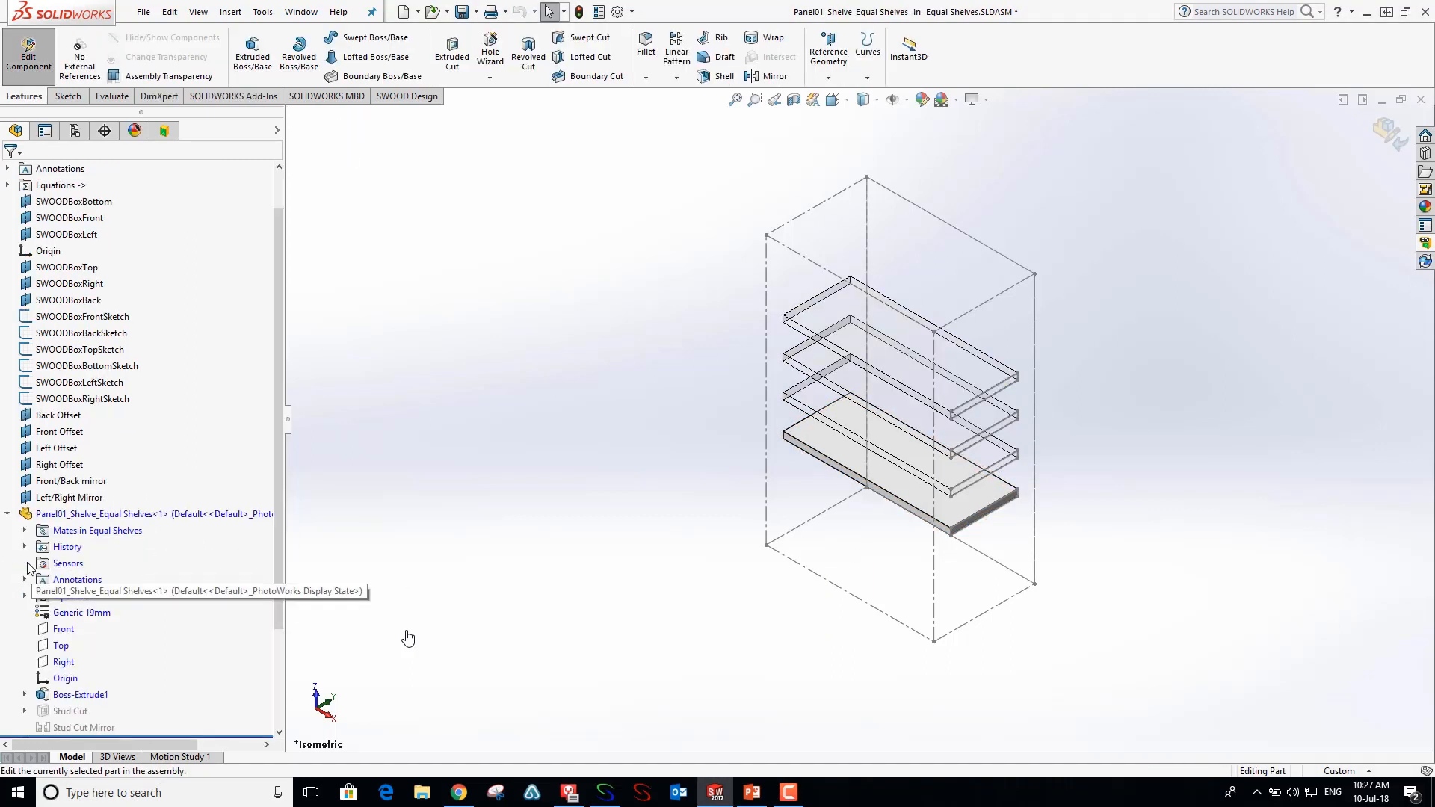
{"action": "scroll", "coordinate": [990, 528], "scroll_direction": "down", "scroll_amount": 3}
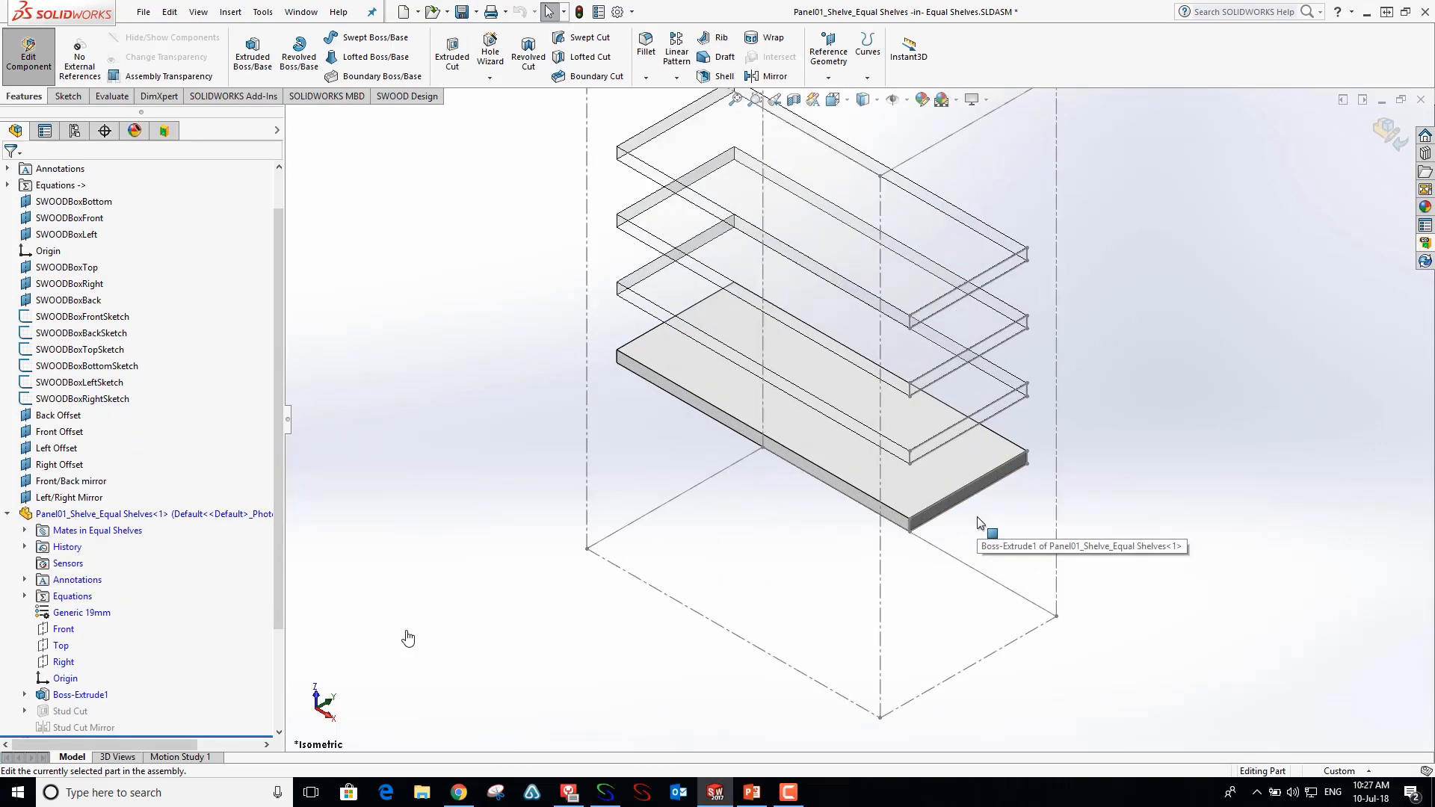
{"action": "scroll", "coordinate": [929, 508], "scroll_direction": "down", "scroll_amount": 3}
{"action": "left_click", "coordinate": [942, 501]}
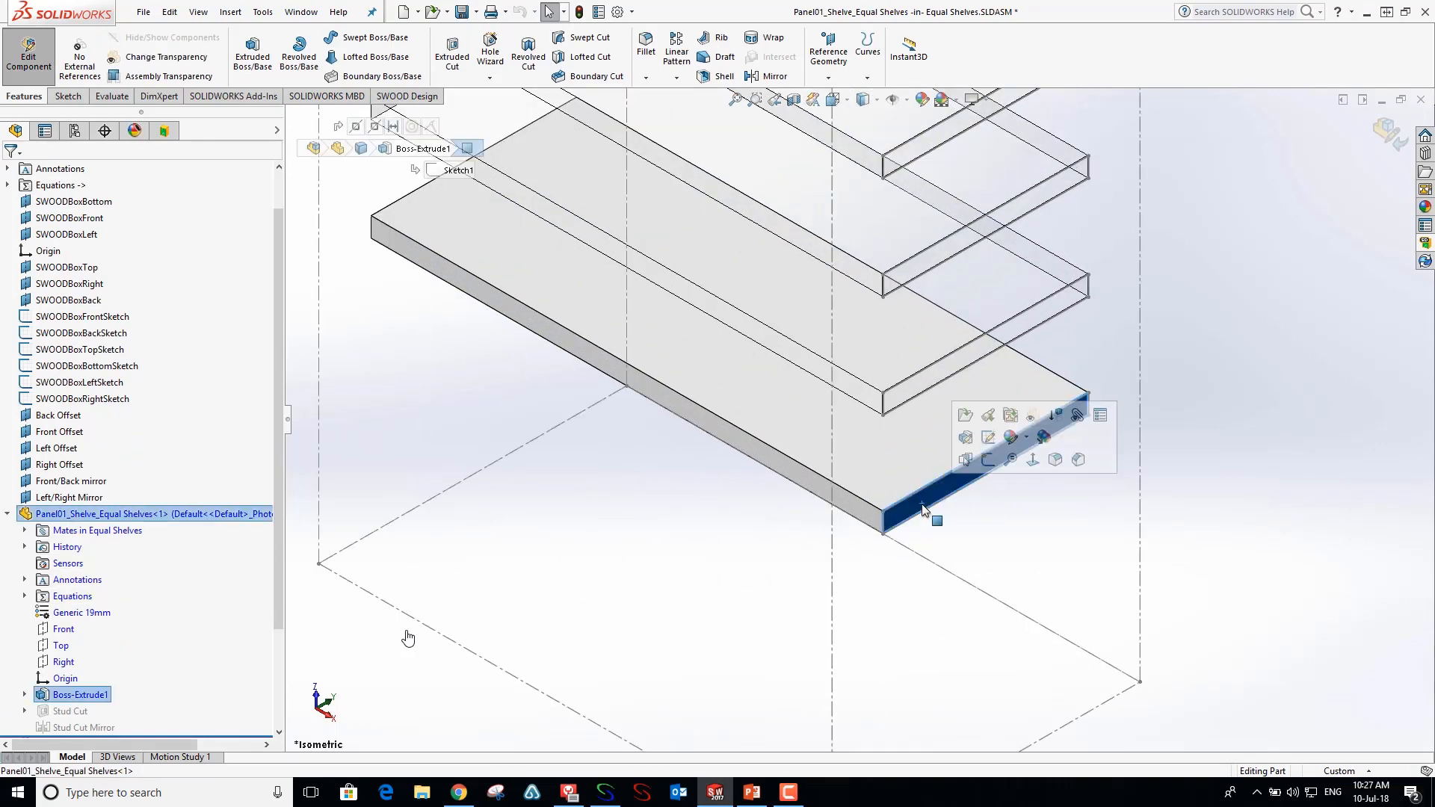
{"action": "left_click", "coordinate": [987, 458]}
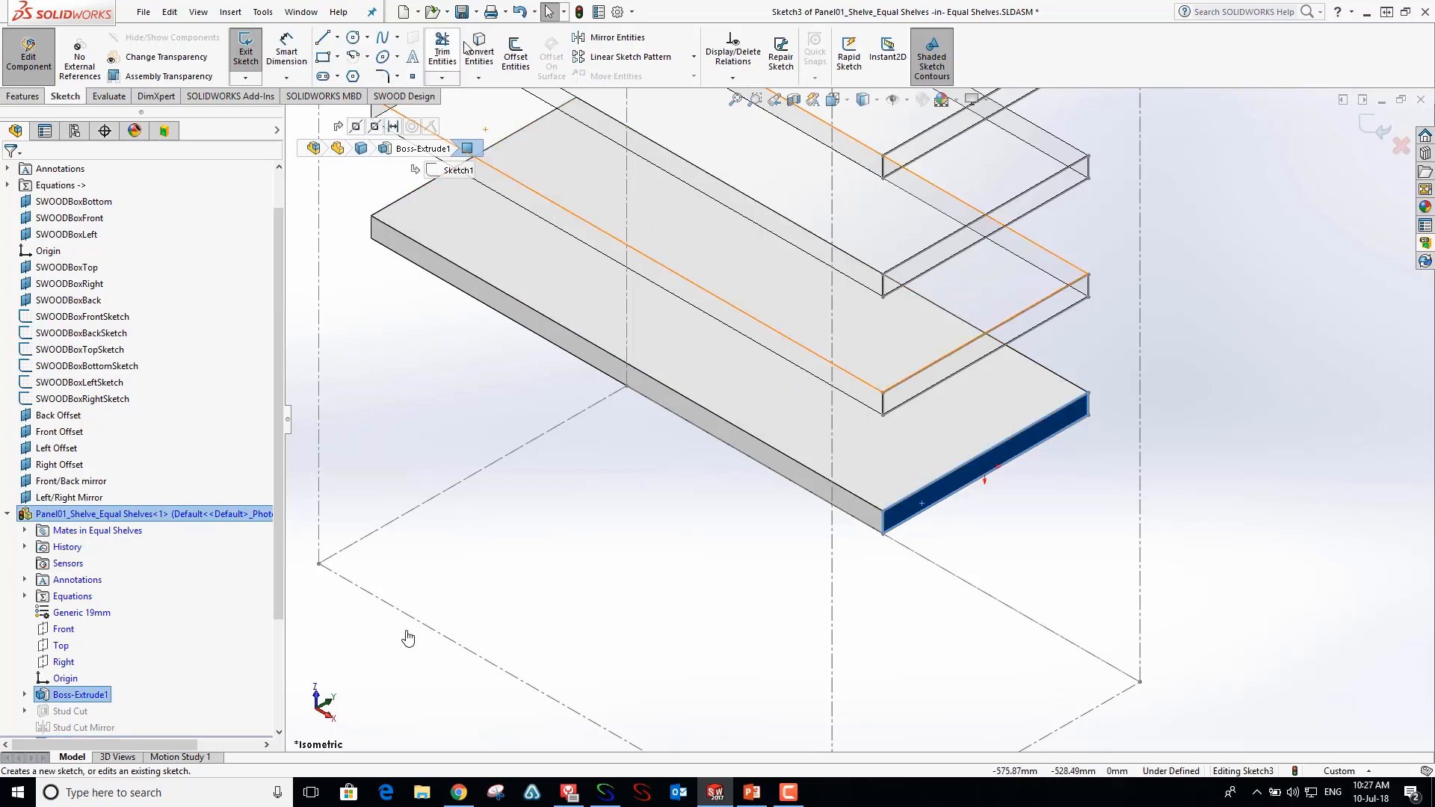
{"action": "left_click", "coordinate": [489, 55]}
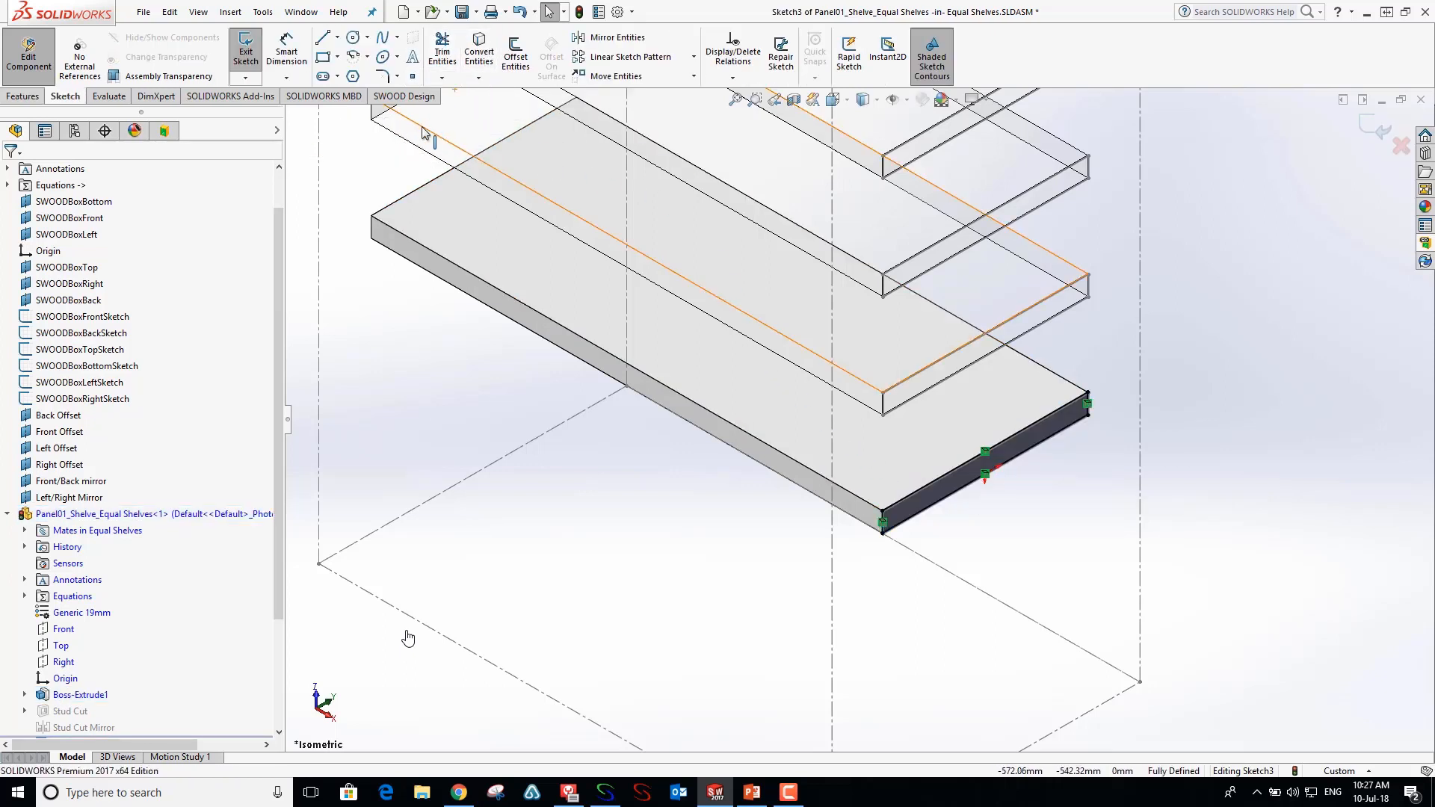
- Extrude the converted end-face profile outward by 11 mm, merged with the shelf panel
{"action": "left_click", "coordinate": [23, 96]}
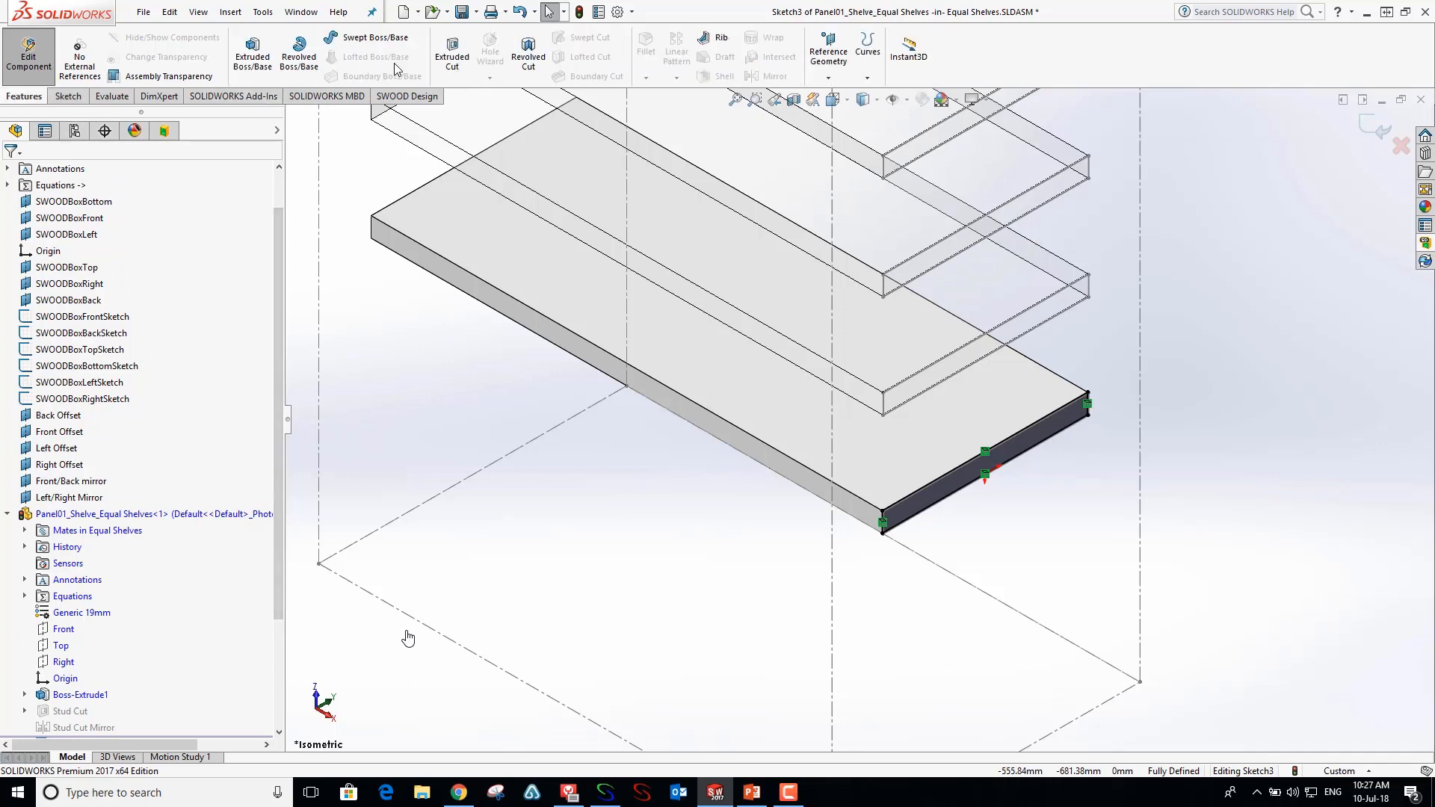
{"action": "left_click", "coordinate": [253, 54]}
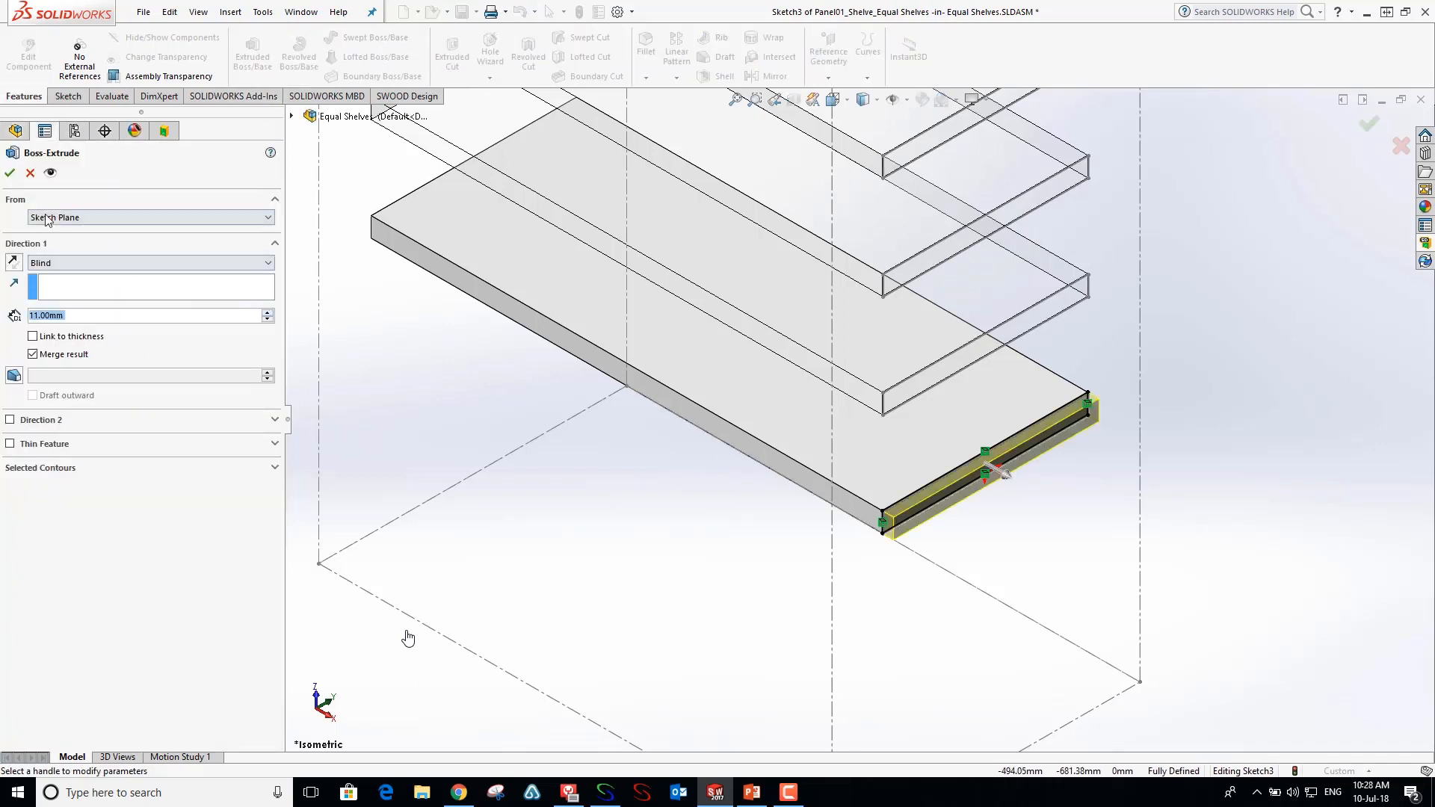
{"action": "left_click", "coordinate": [10, 172]}
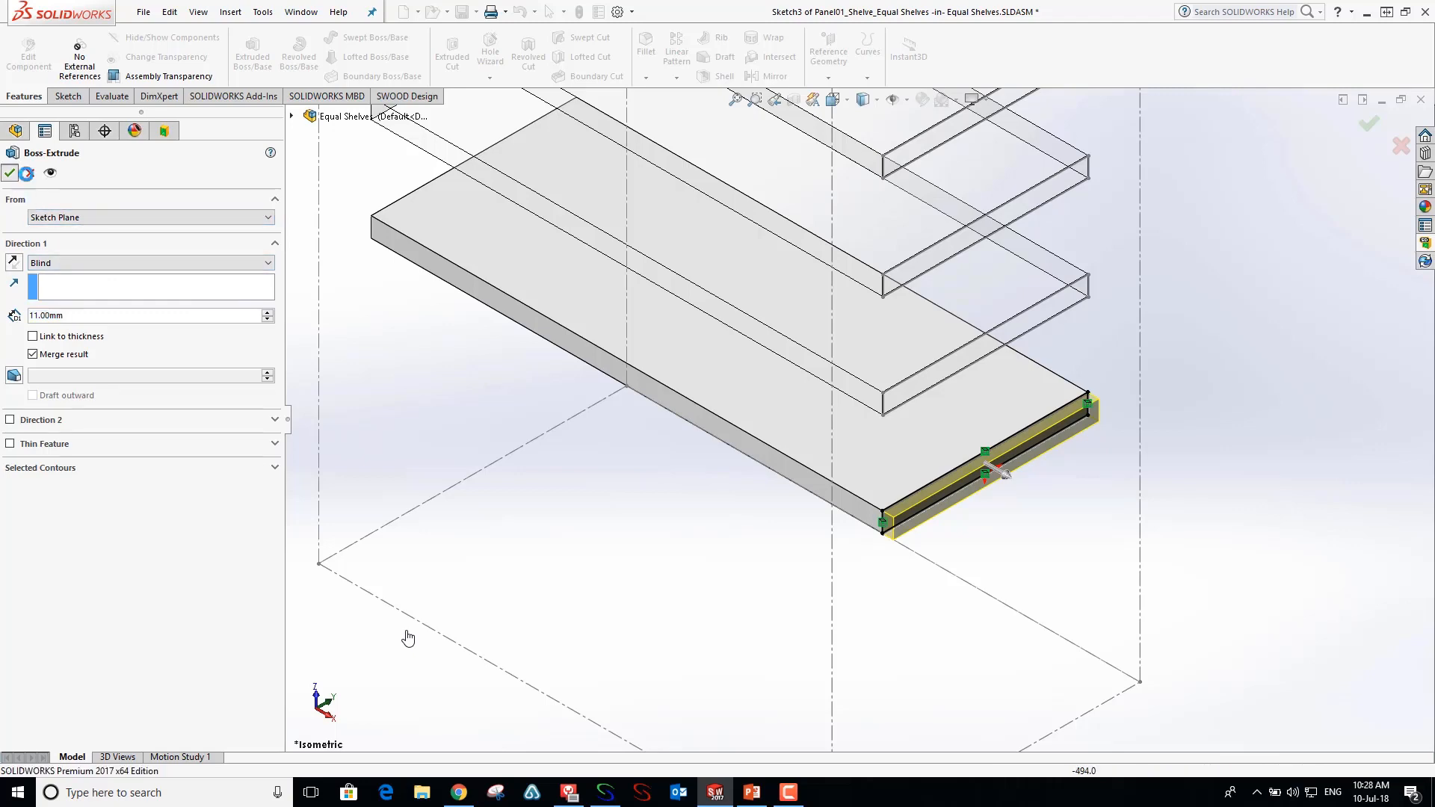
- Rename the new end extrusion in the shelf panel's feature tree as "Rebated Shelf Extend"
{"action": "scroll", "coordinate": [68, 647], "scroll_direction": "down", "scroll_amount": 2}
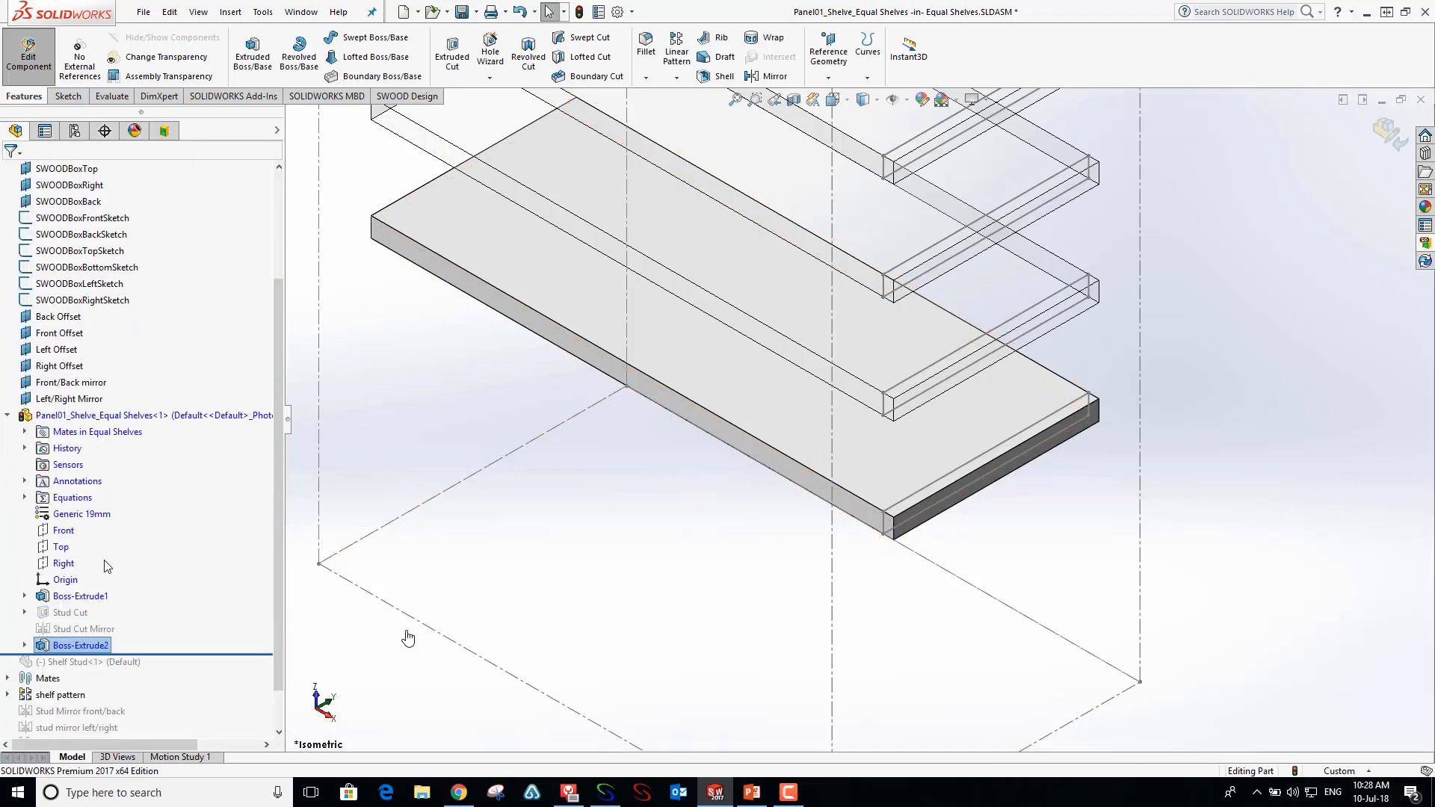
{"action": "left_click", "coordinate": [68, 646]}
{"action": "left_click", "coordinate": [67, 646]}
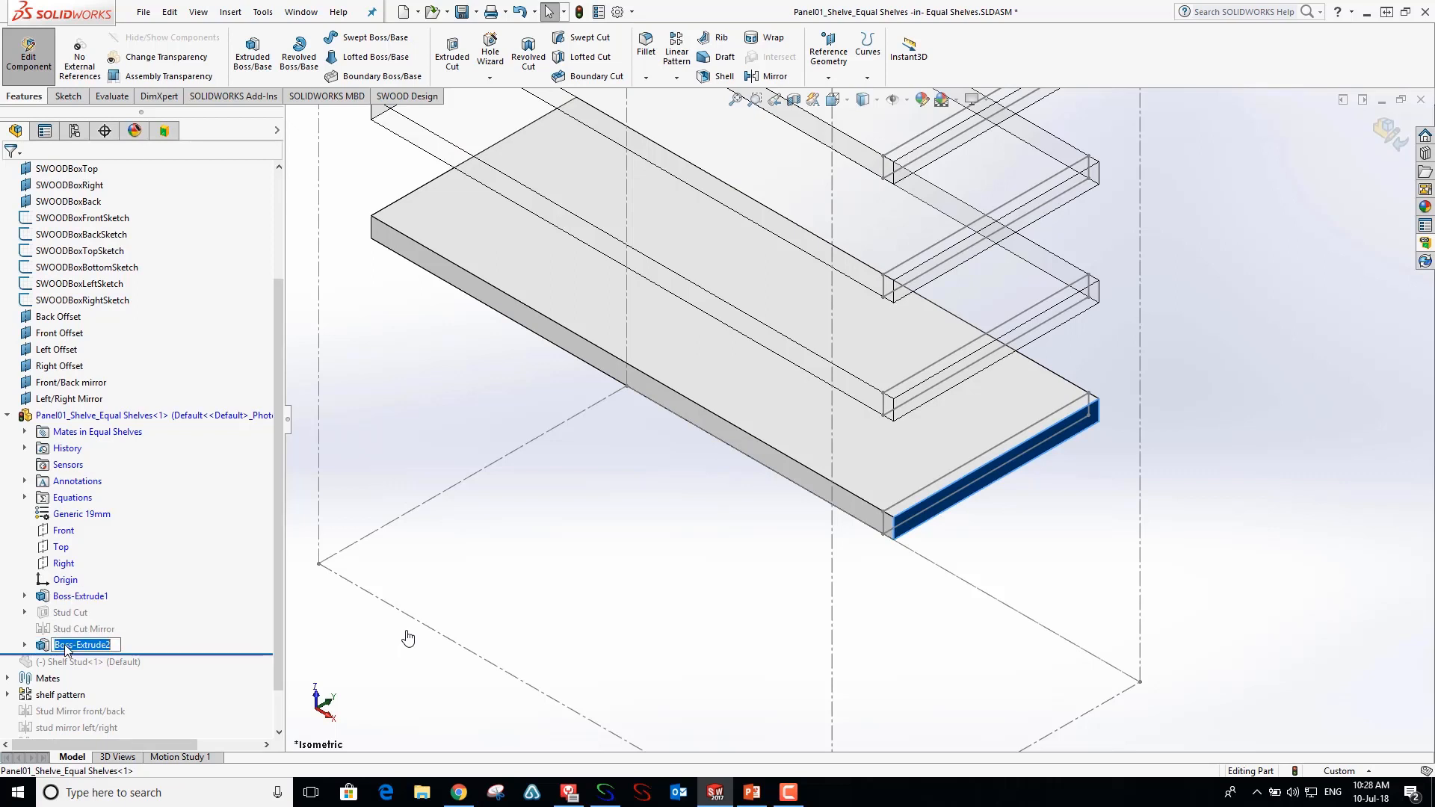
{"action": "type", "text": "Rebated Shelf Extend"}
{"action": "key", "text": "Return"}
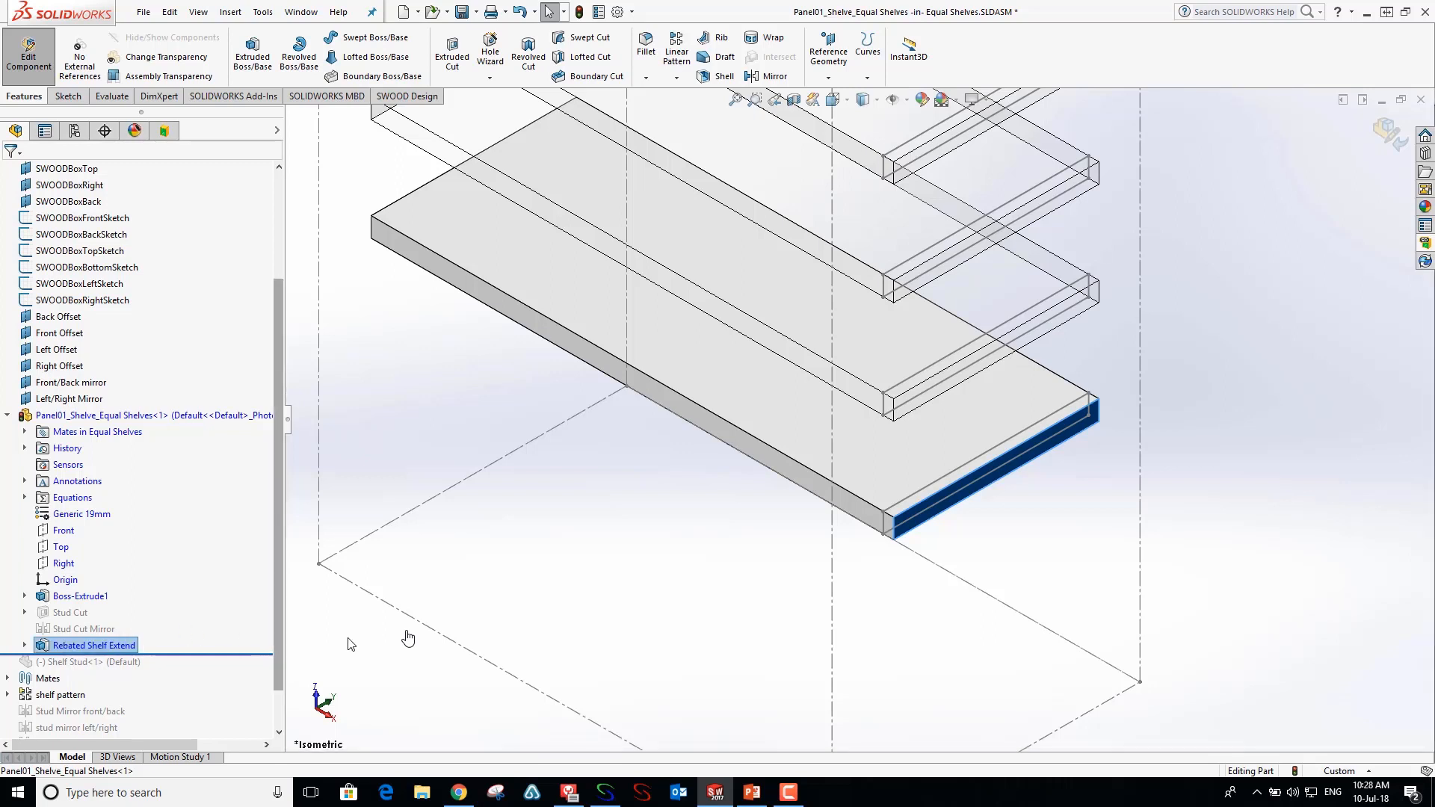
- Mirror the Rebated Shelf Extend feature about the shelf panel's own Right plane to extend the opposite end
{"action": "left_click", "coordinate": [770, 75]}
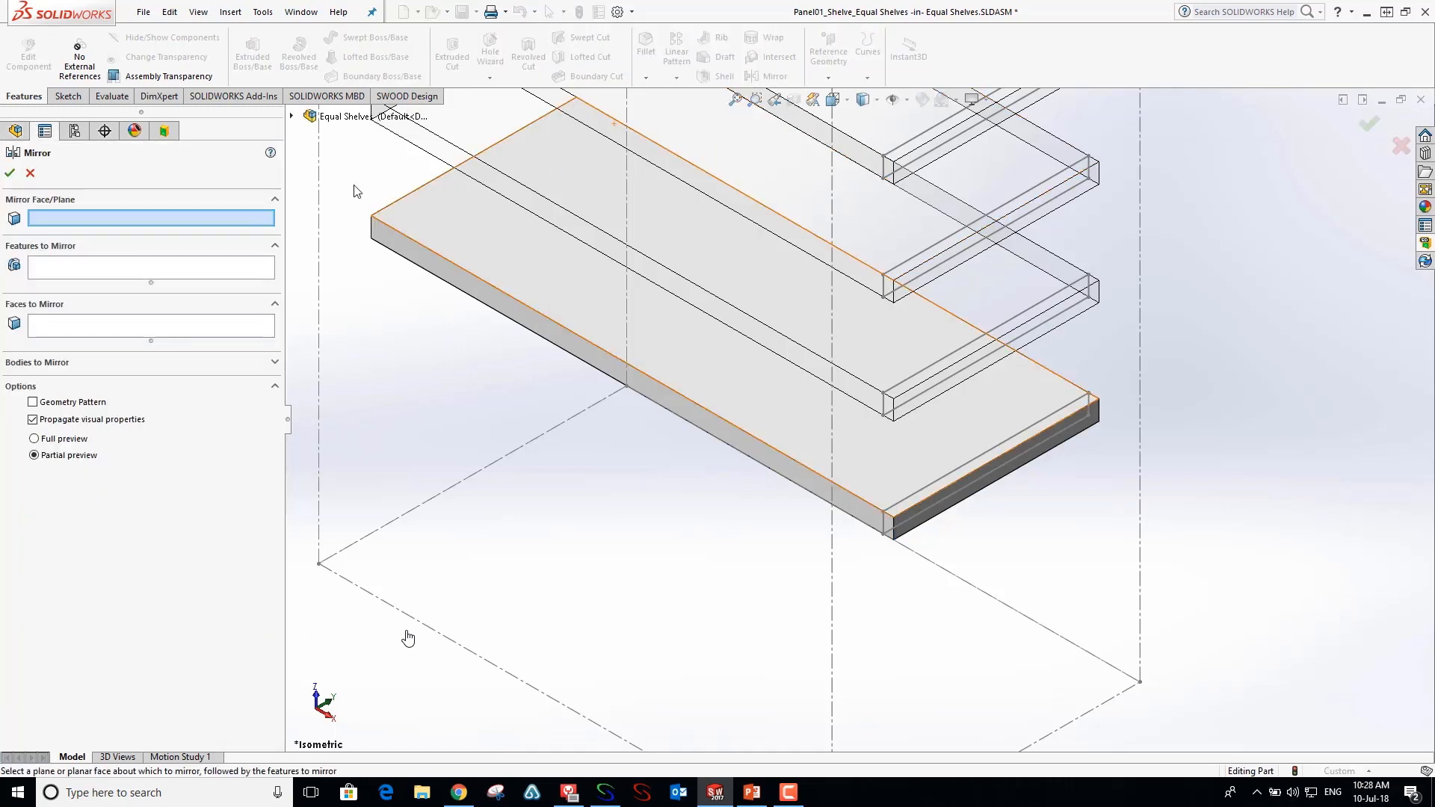
{"action": "left_click", "coordinate": [292, 116]}
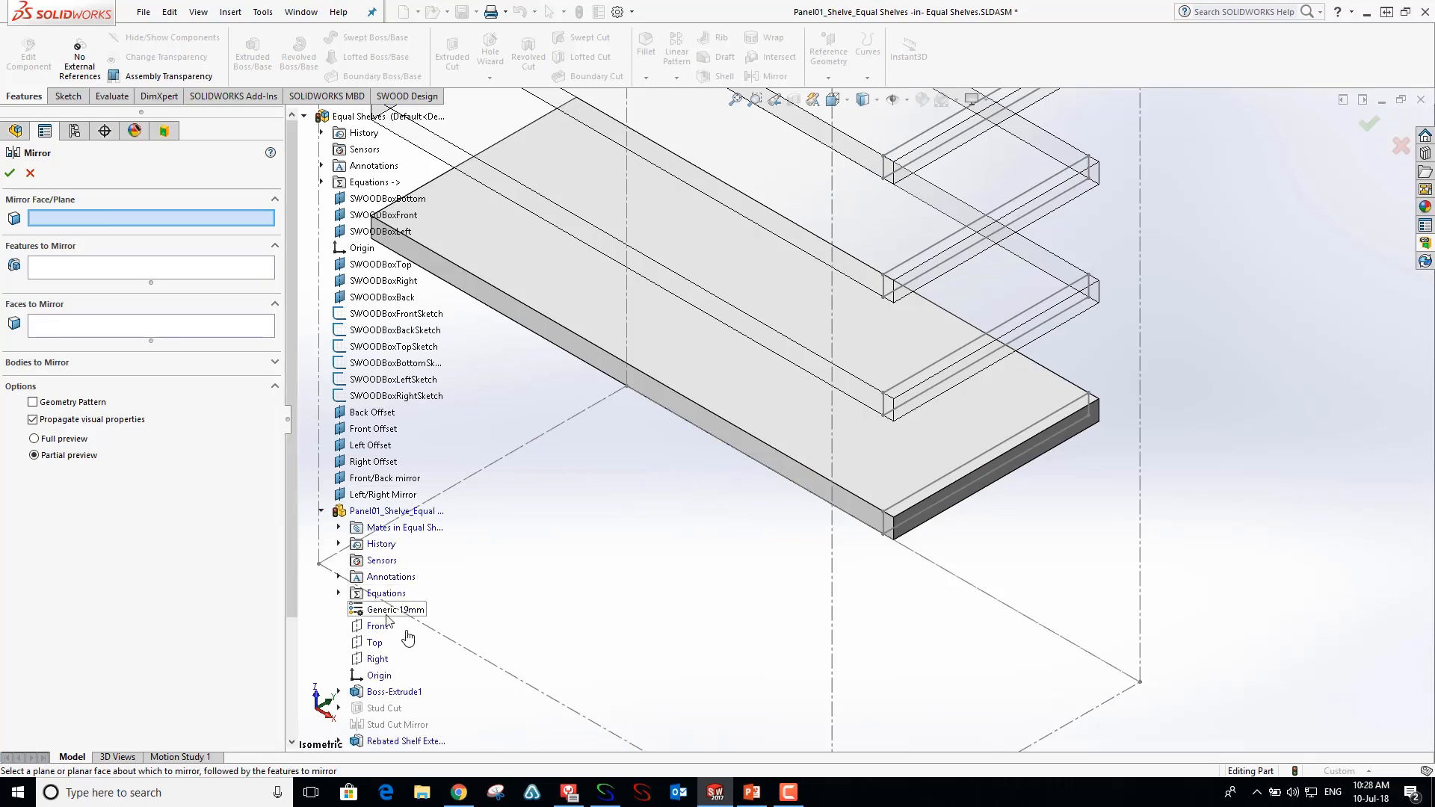
{"action": "left_click", "coordinate": [375, 659]}
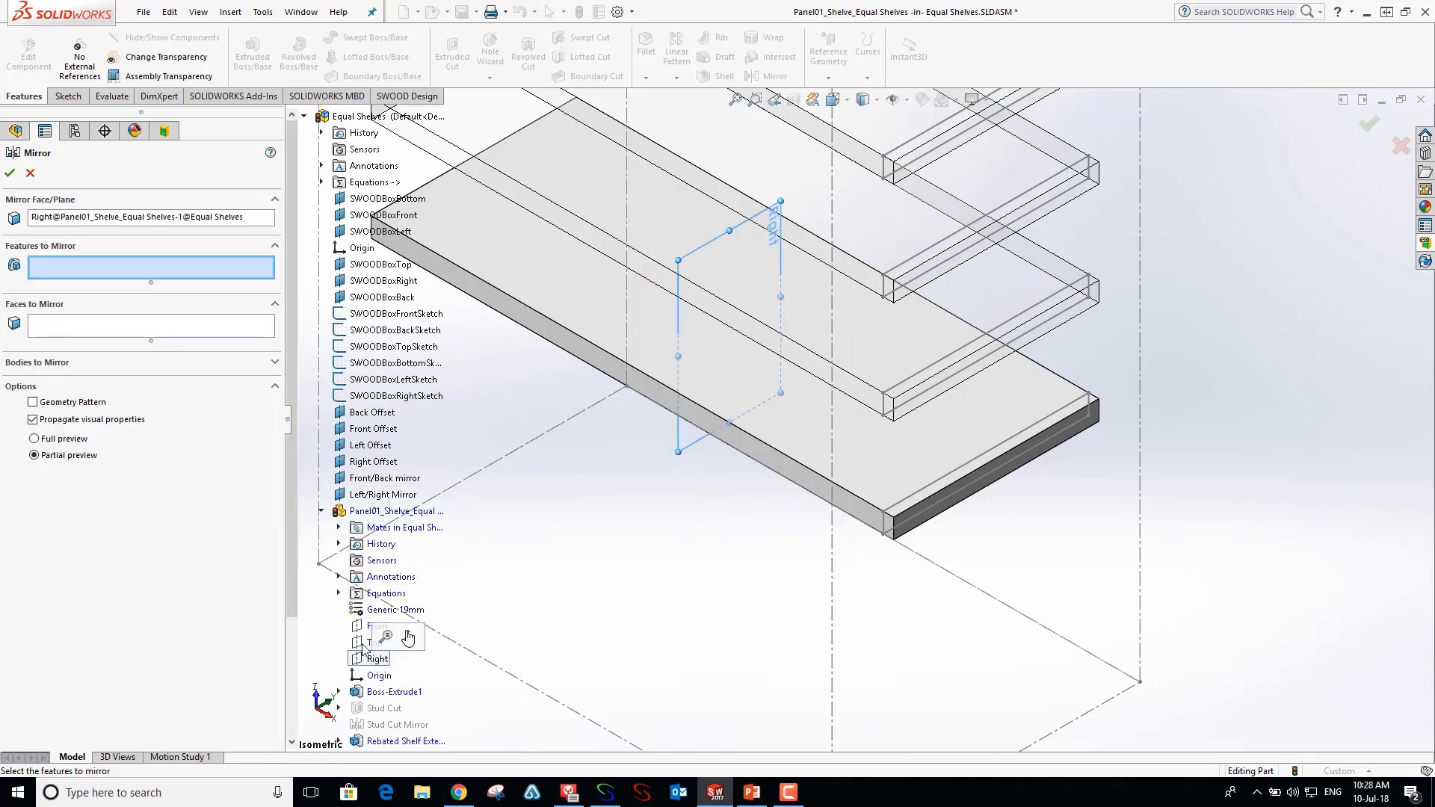
{"action": "scroll", "coordinate": [403, 657], "scroll_direction": "down", "scroll_amount": 1}
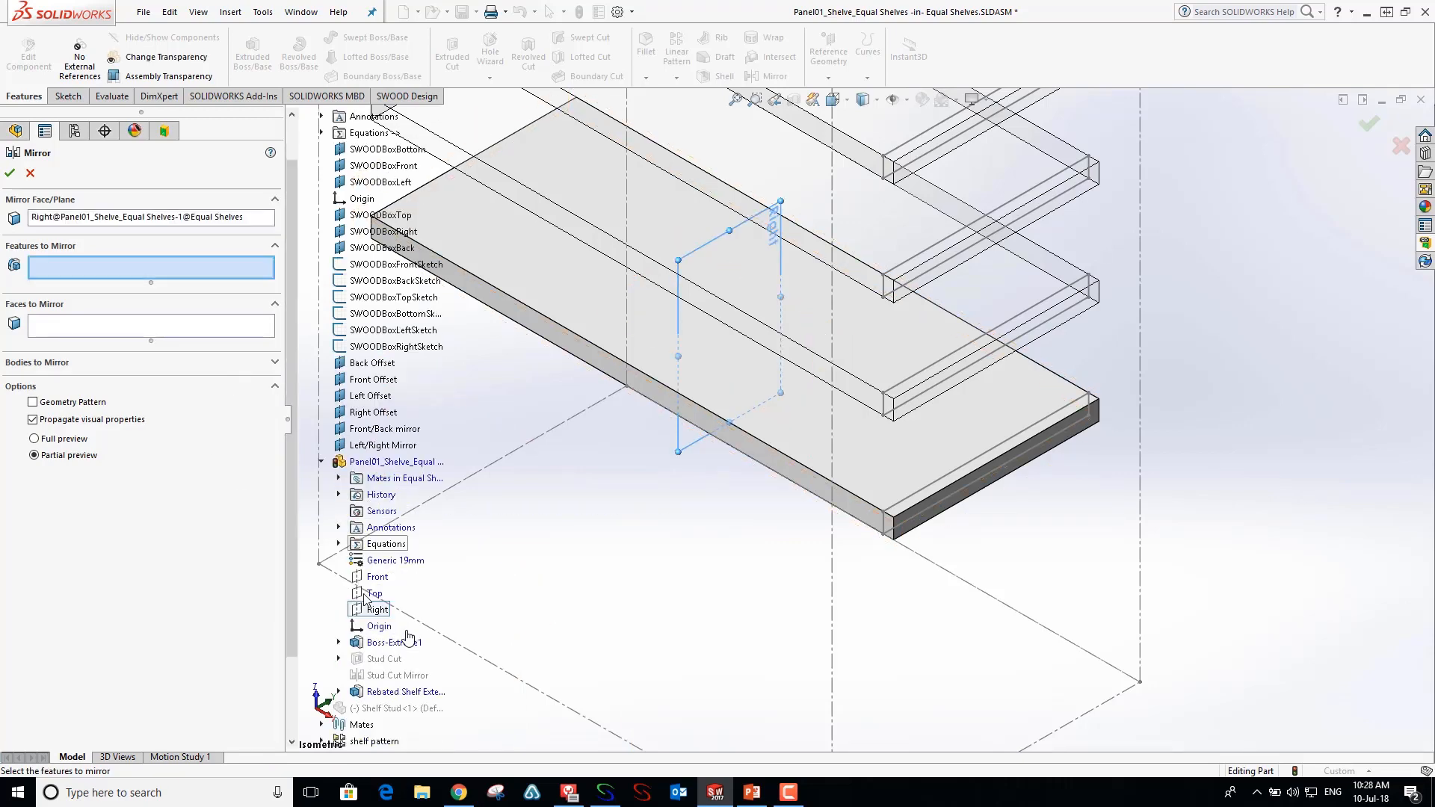
{"action": "left_click", "coordinate": [400, 693]}
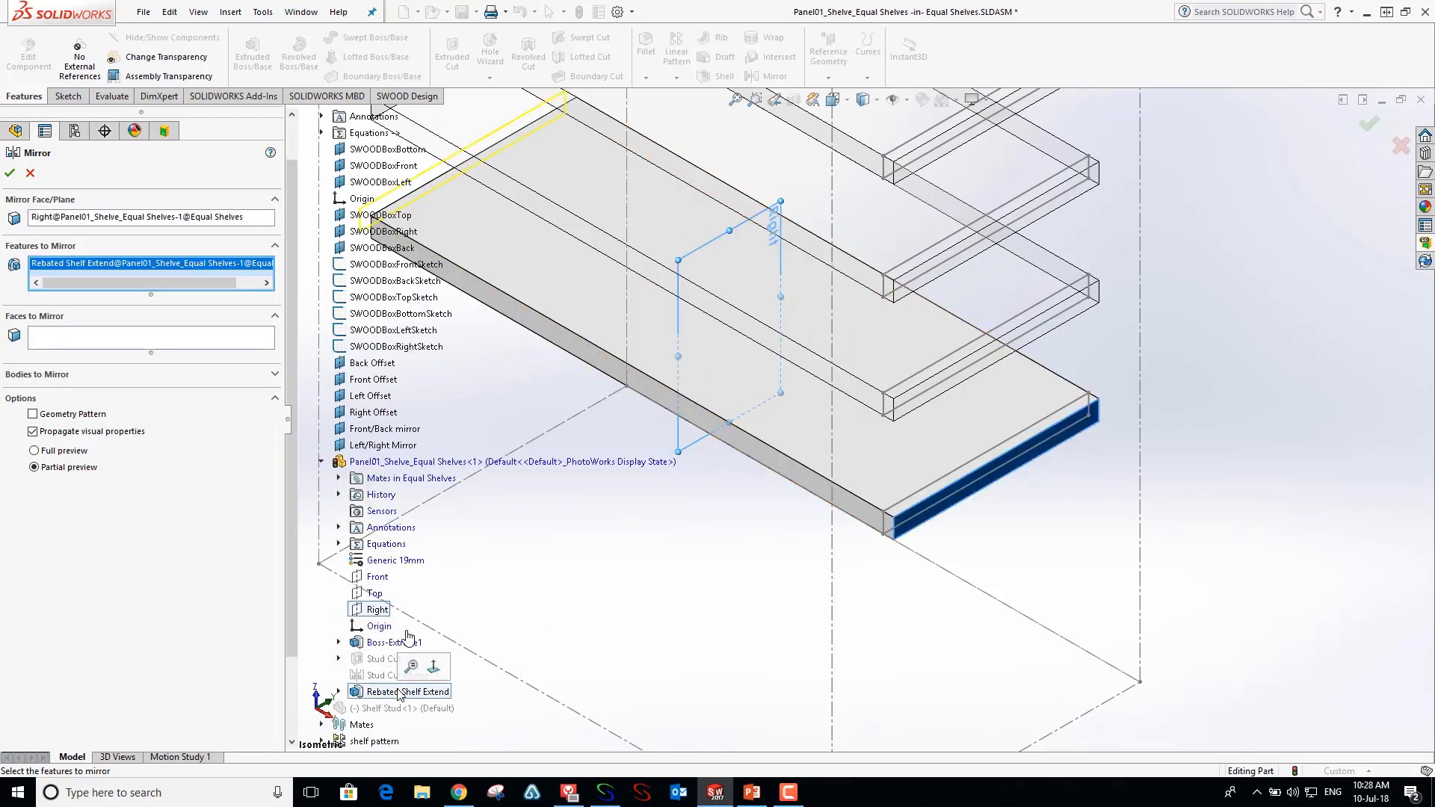
{"action": "left_click", "coordinate": [9, 173]}
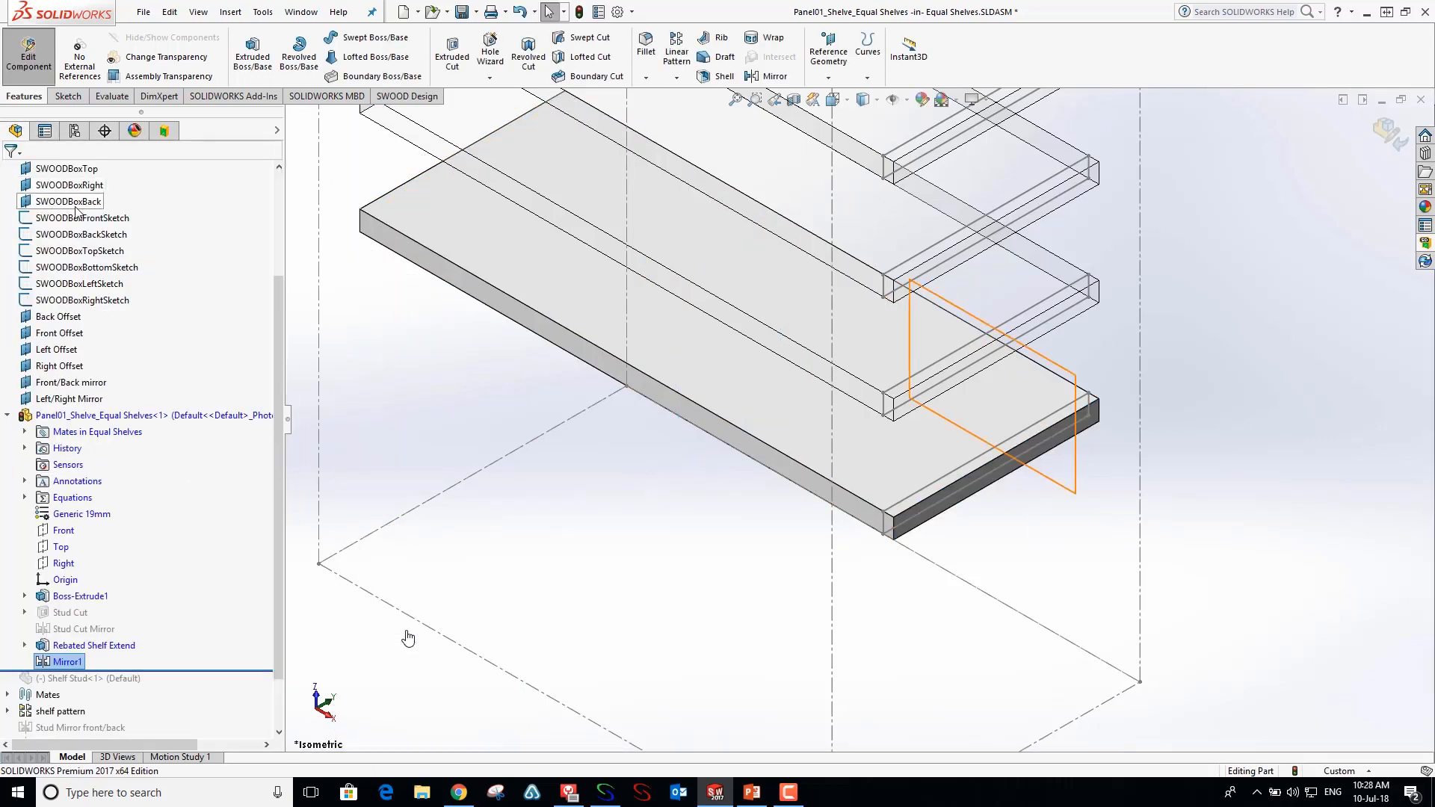
{"action": "key", "text": "f"}
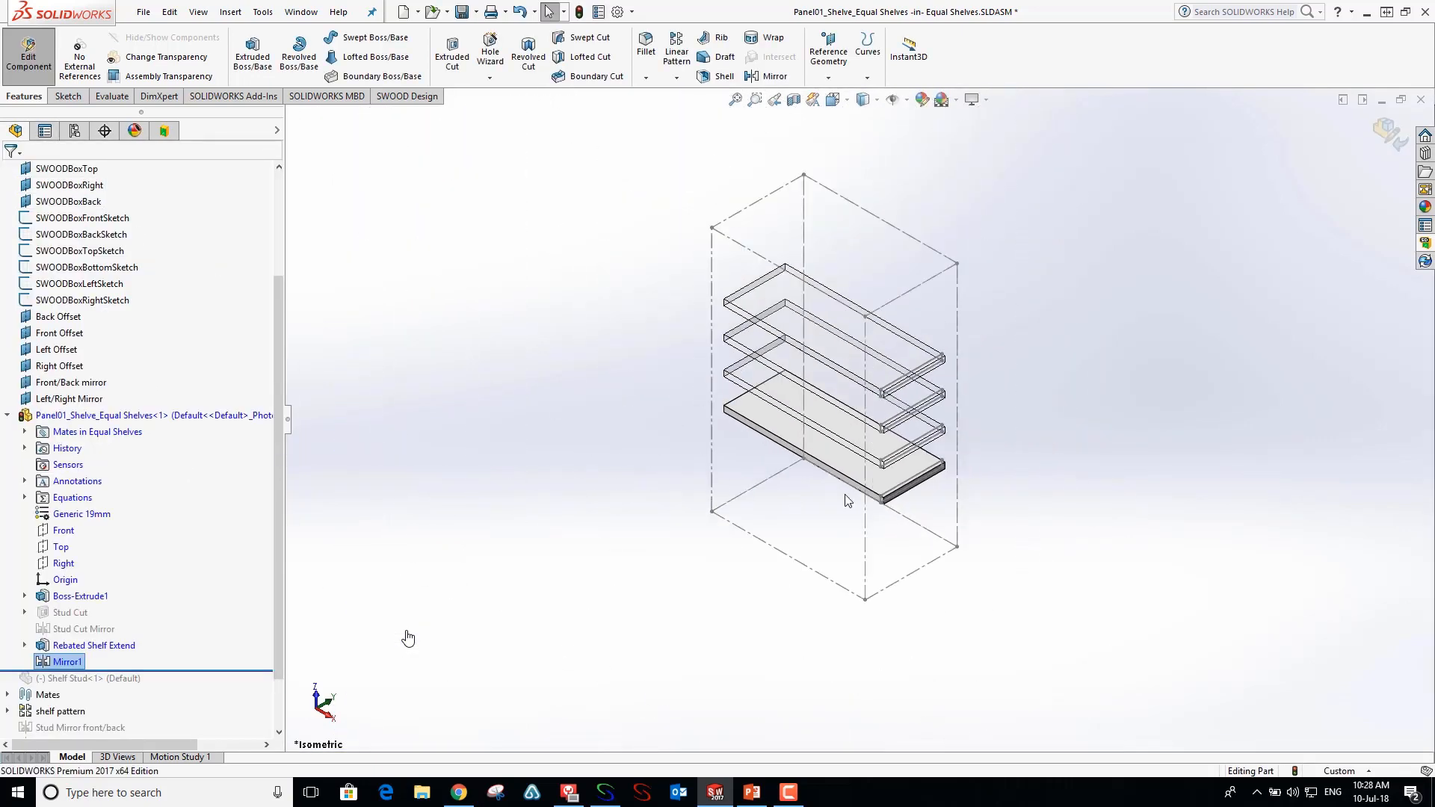
- Rename the new mirror feature as "Rebated Shelf Extend Mirror" and return from editing the shelf part to the assembly
{"action": "left_click", "coordinate": [68, 662]}
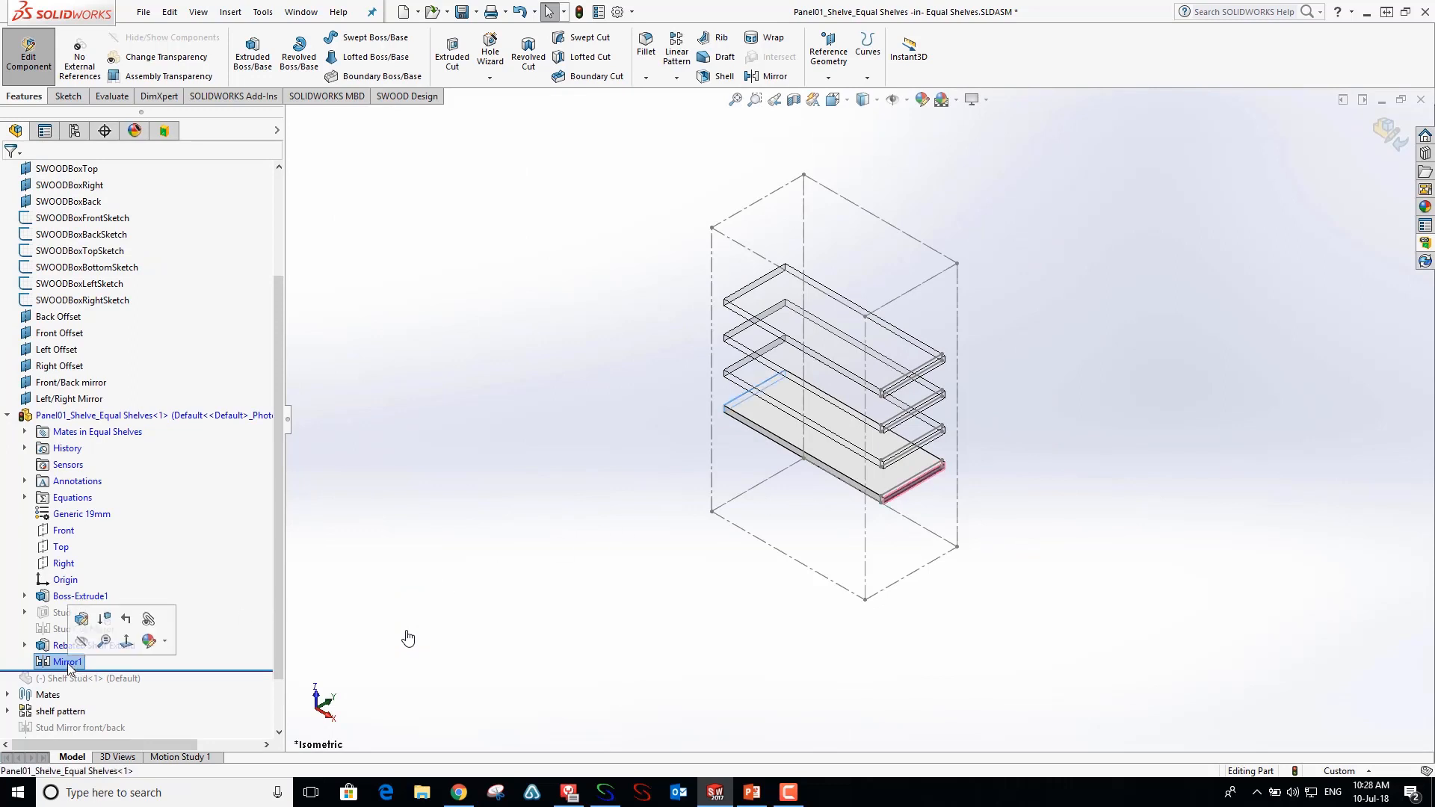
{"action": "left_click", "coordinate": [68, 662]}
{"action": "type", "text": "Reba"}
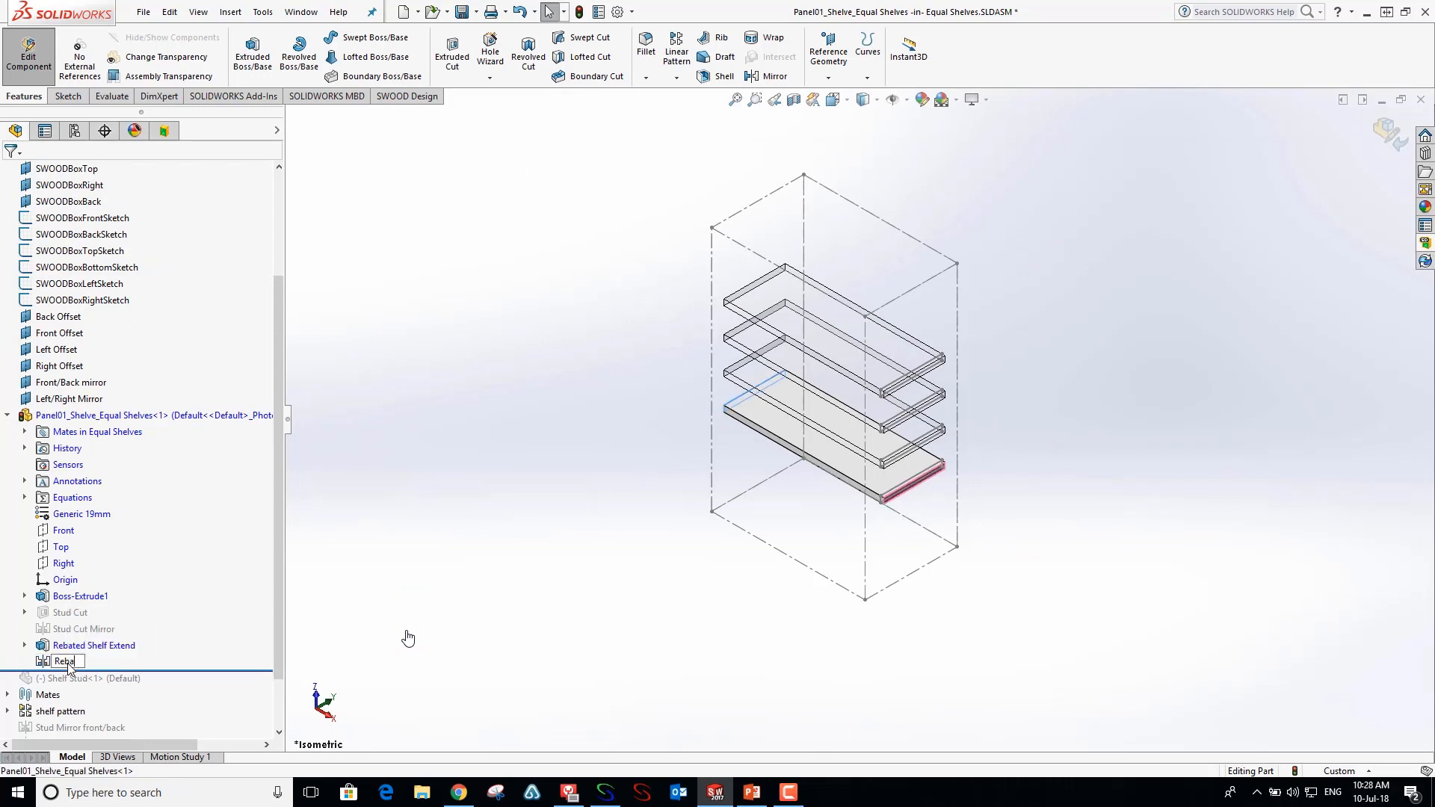
{"action": "type", "text": "ted Shelf Extend Mirror"}
{"action": "key", "text": "Return"}
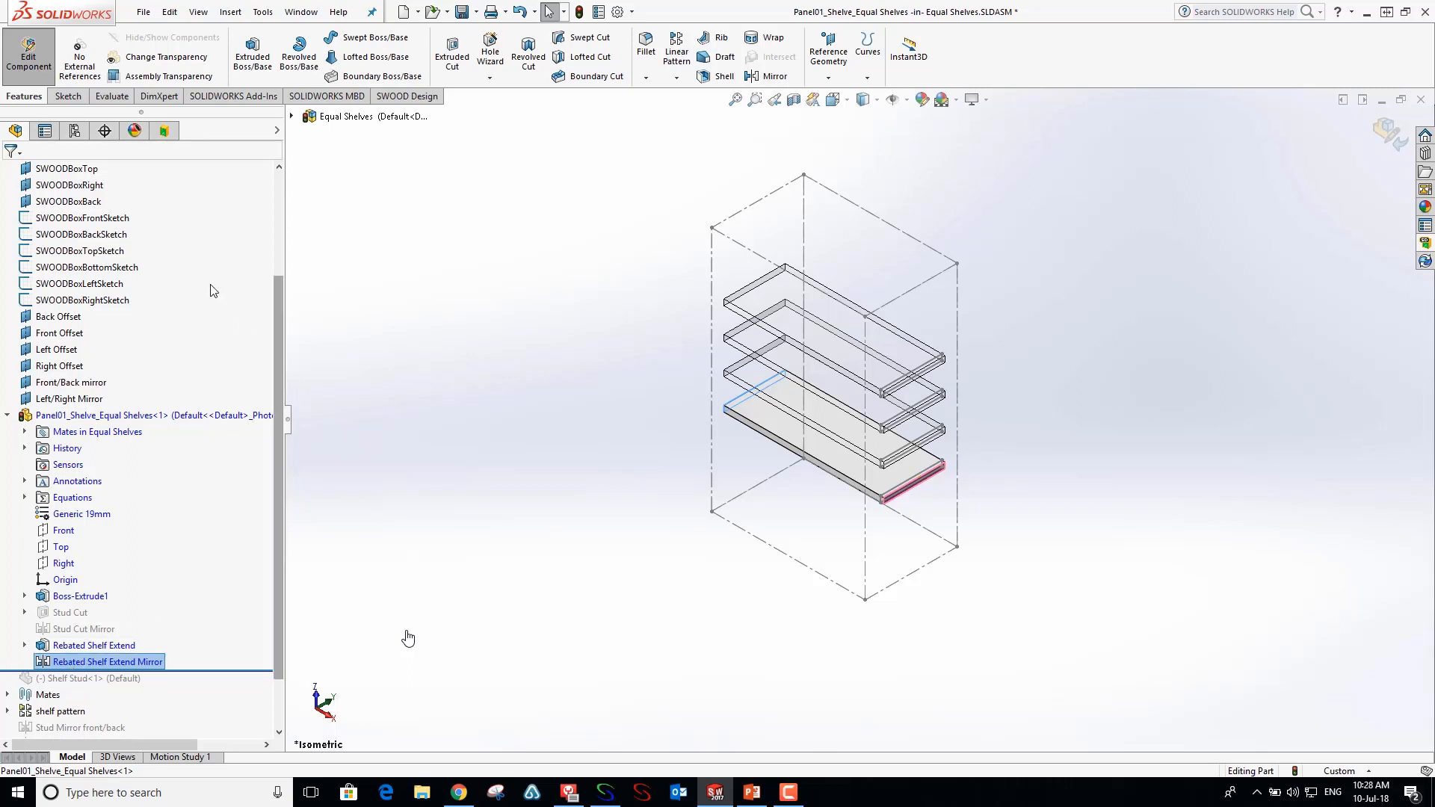
{"action": "left_click", "coordinate": [28, 54]}
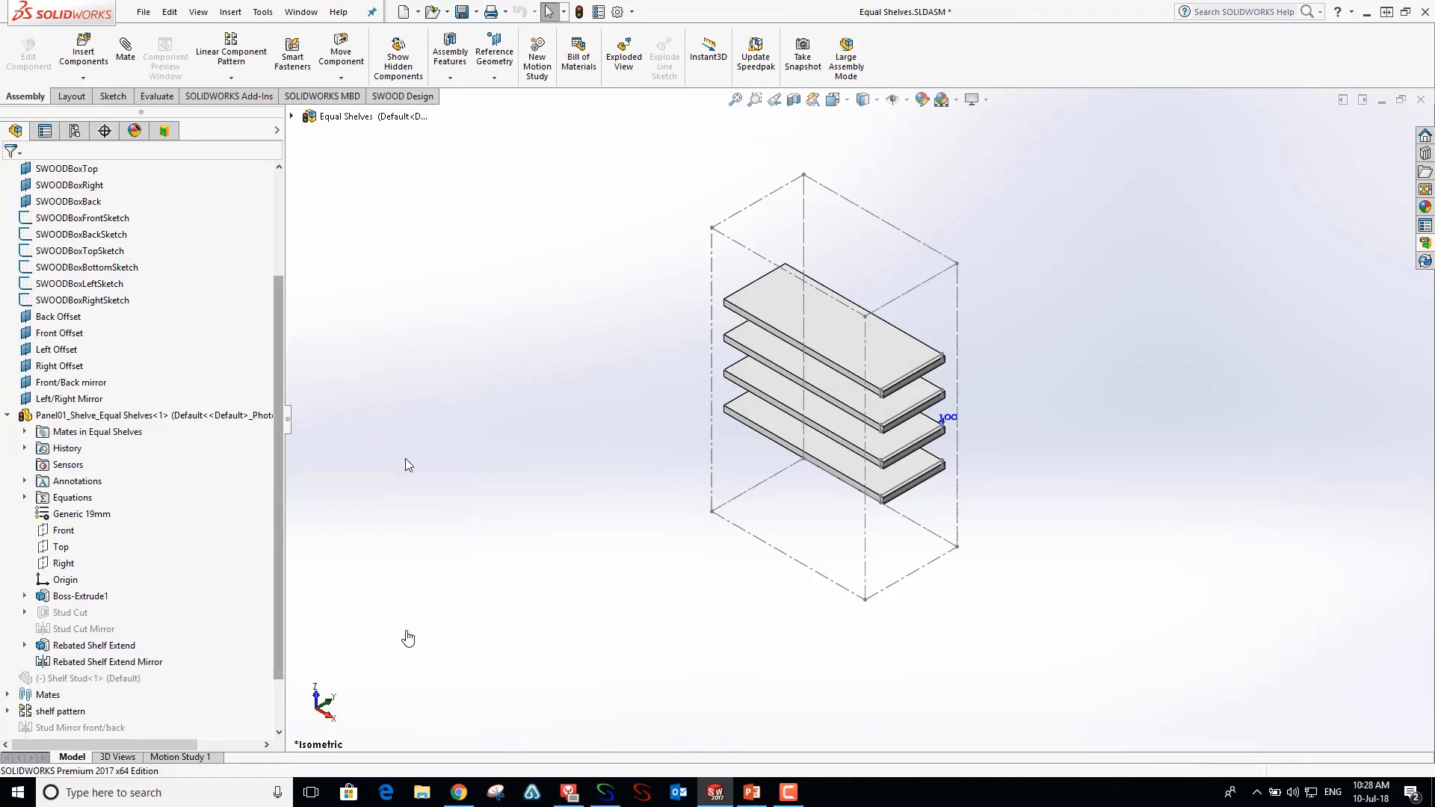
{"action": "left_click", "coordinate": [7, 415]}
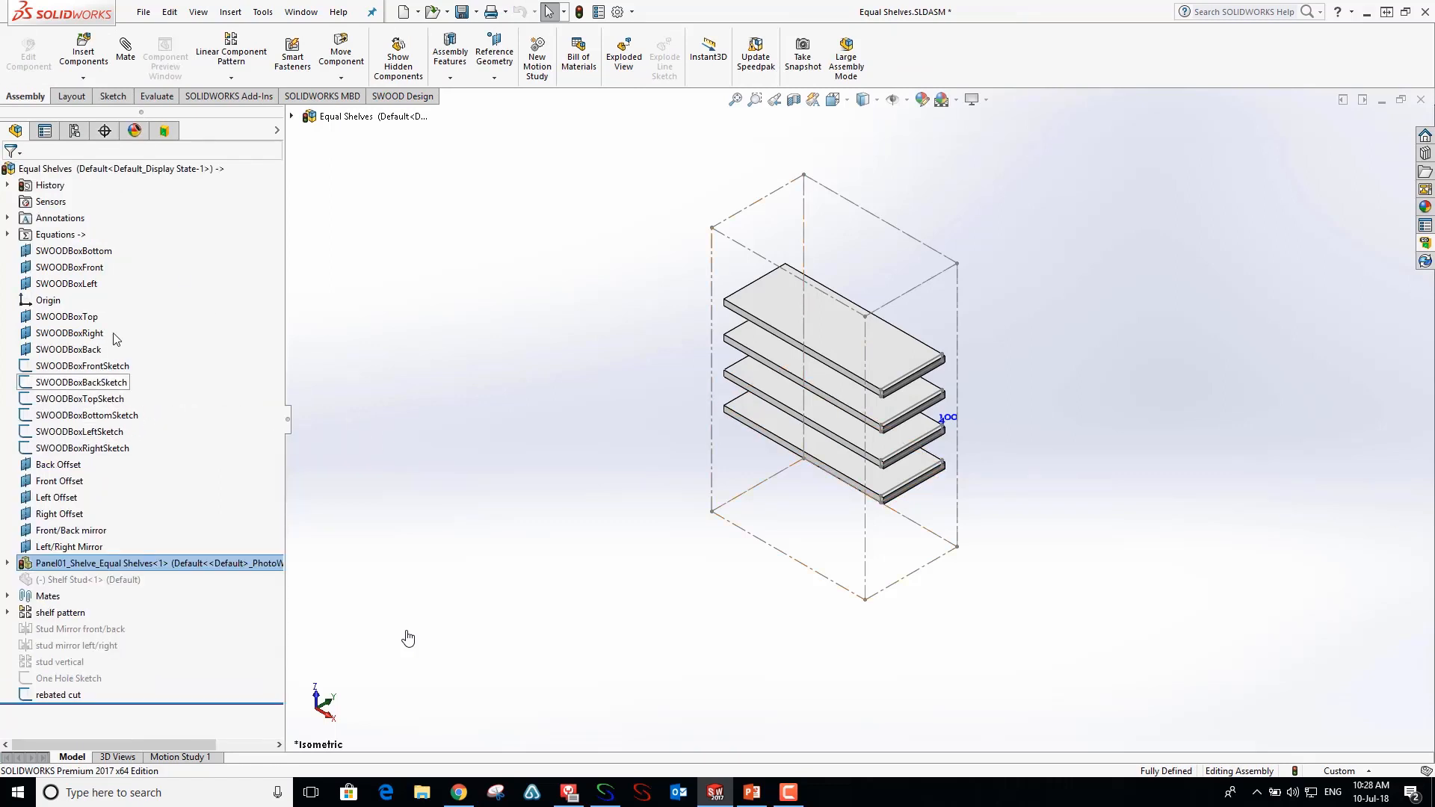
- Add a Boolean SWOODBox parameter named "Rebated Cut Sketch" with the alias RCS
{"action": "left_click", "coordinate": [164, 133]}
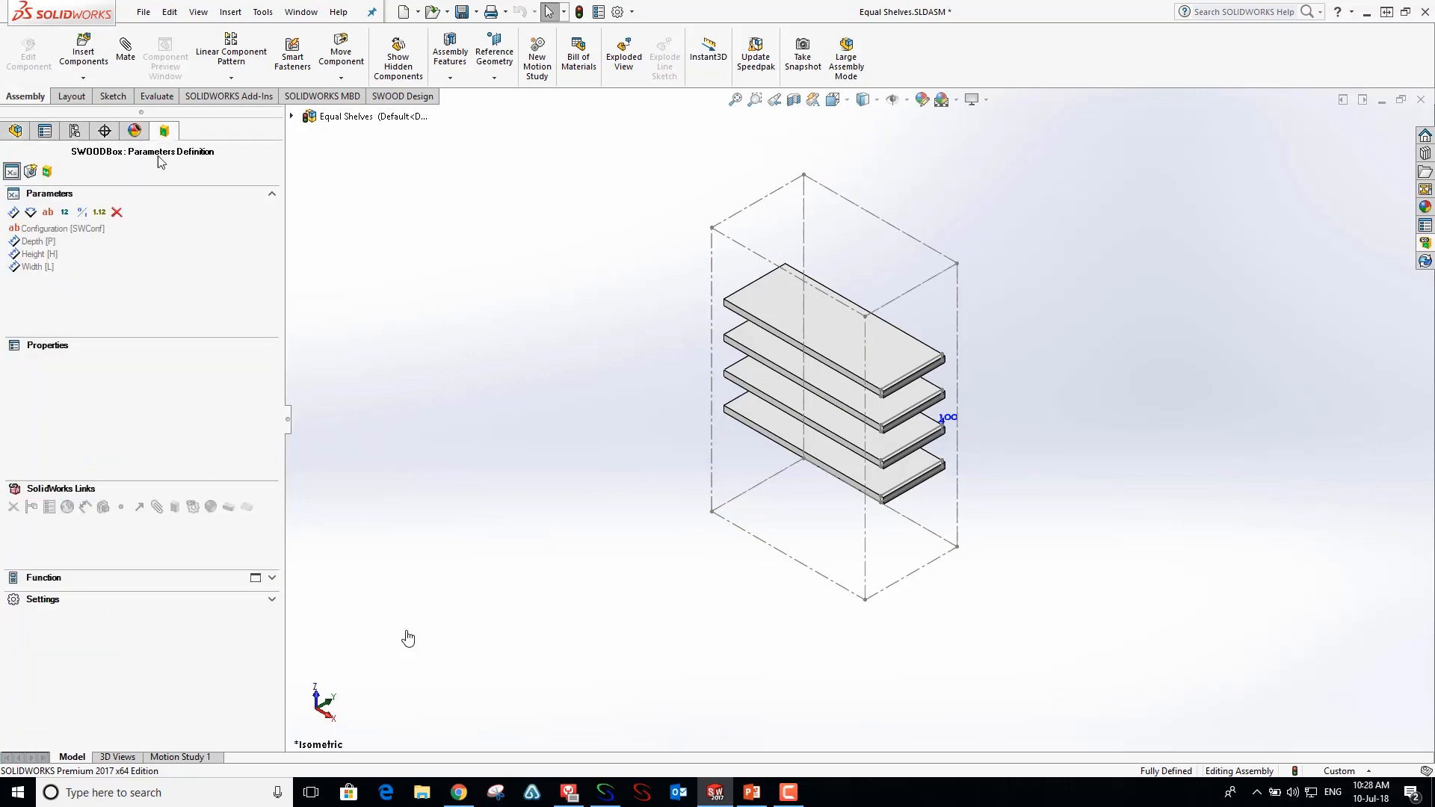
{"action": "left_click", "coordinate": [83, 212]}
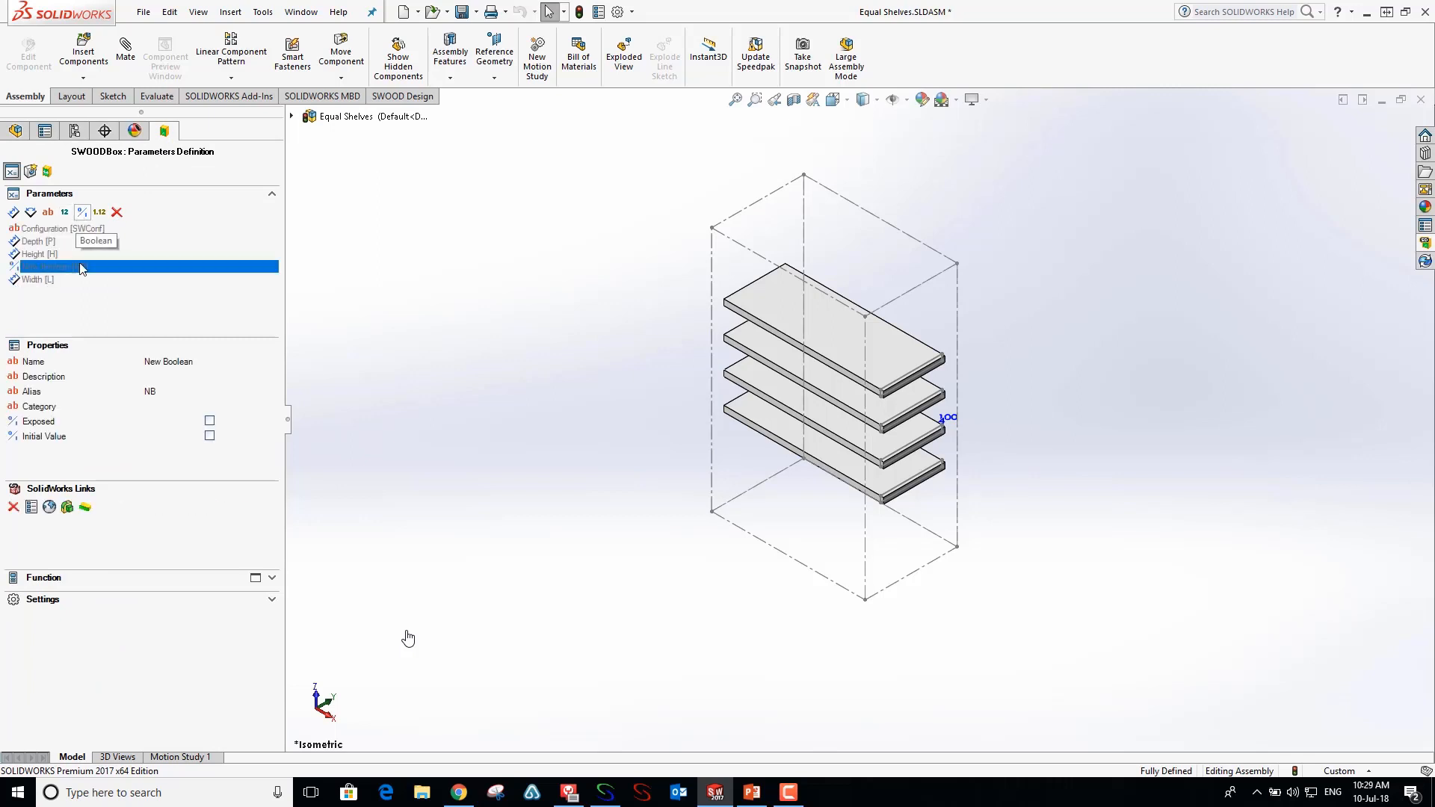
{"action": "left_click", "coordinate": [158, 363]}
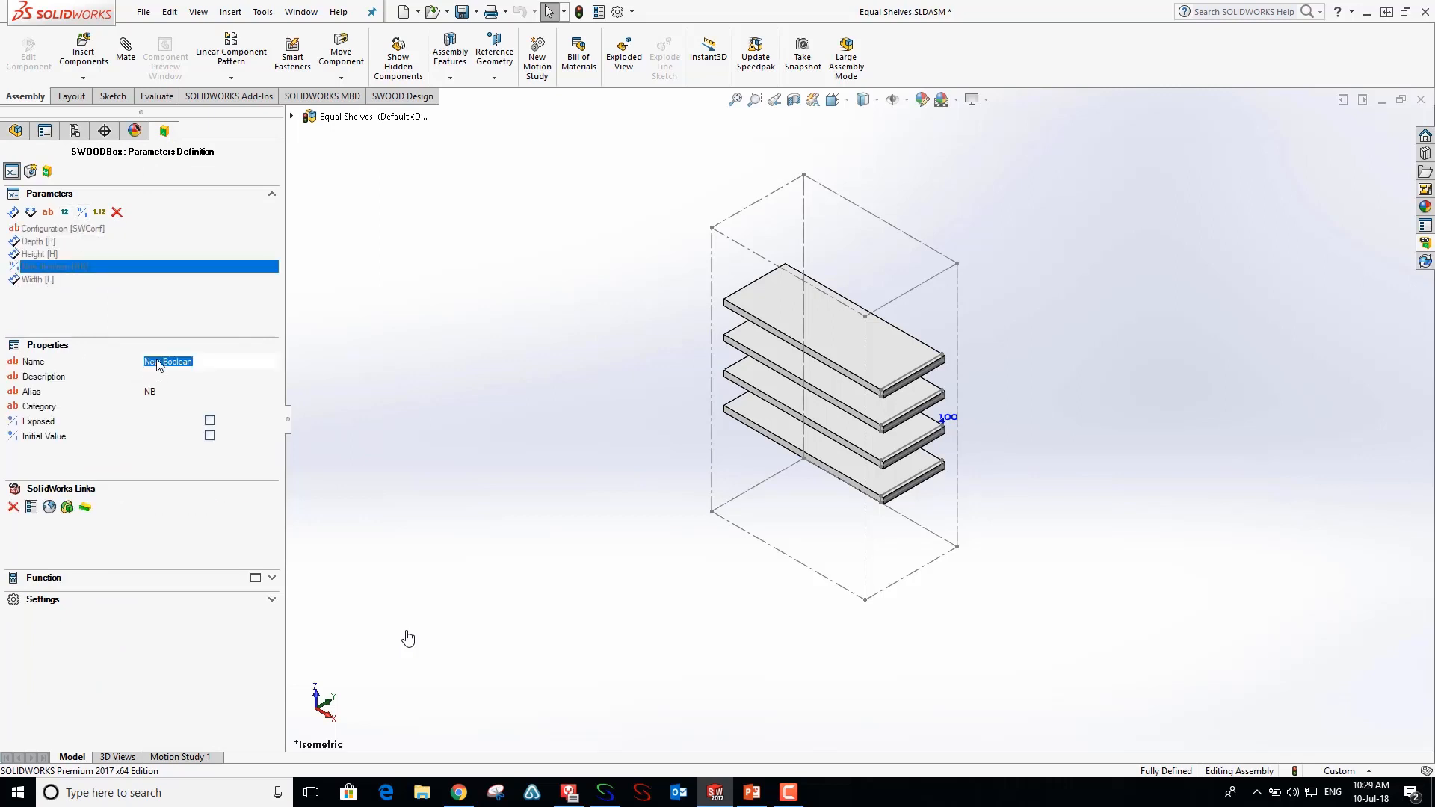
{"action": "type", "text": "Rebated Cut Sketch"}
{"action": "left_click", "coordinate": [164, 394]}
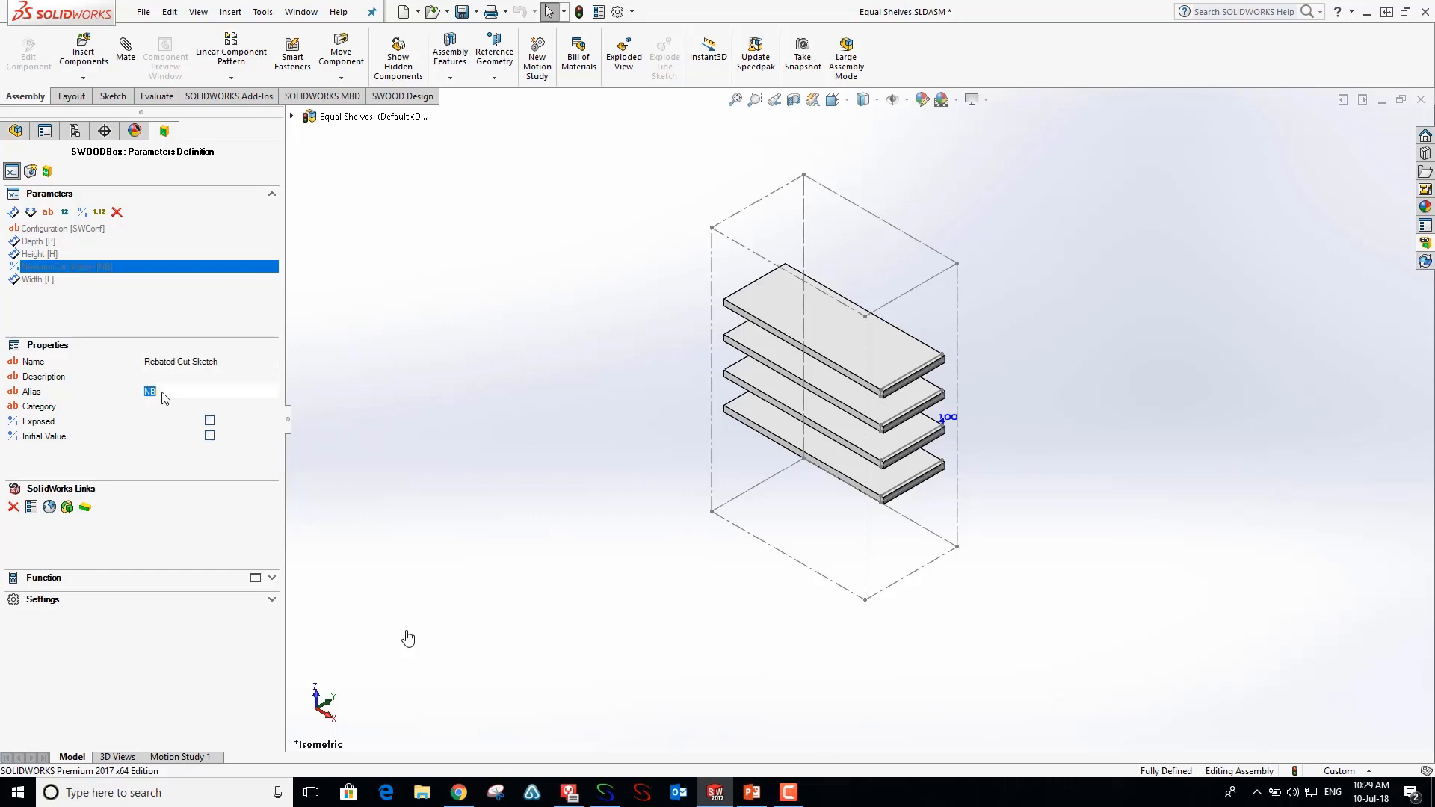
{"action": "type", "text": "RCS"}
- Link the Rebated Cut Sketch parameter to the "rebated cut" sketch as a feature link with Driving enabled
{"action": "left_click", "coordinate": [68, 508]}
{"action": "left_click", "coordinate": [67, 508]}
{"action": "left_click", "coordinate": [74, 526]}
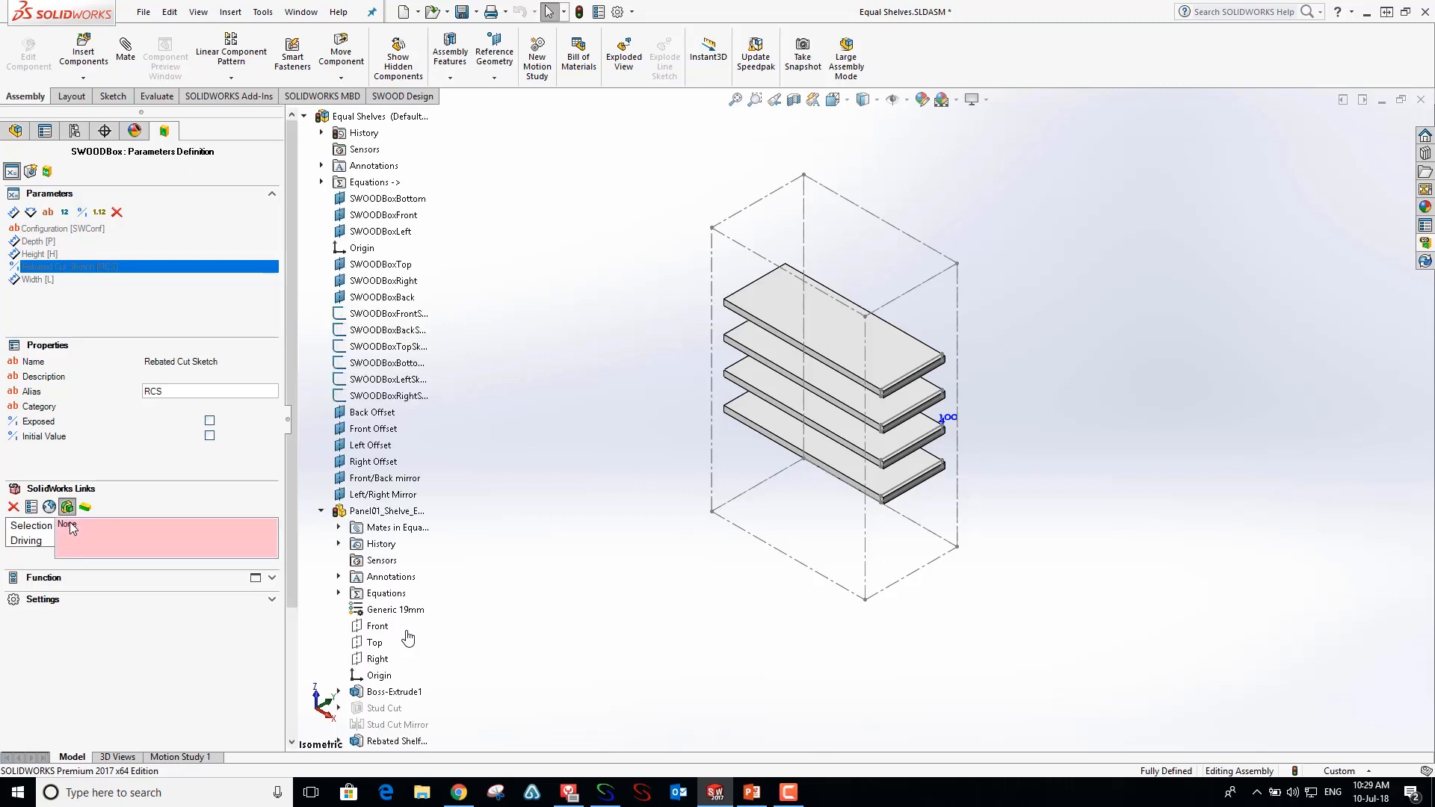
{"action": "scroll", "coordinate": [376, 609], "scroll_direction": "down", "scroll_amount": 3}
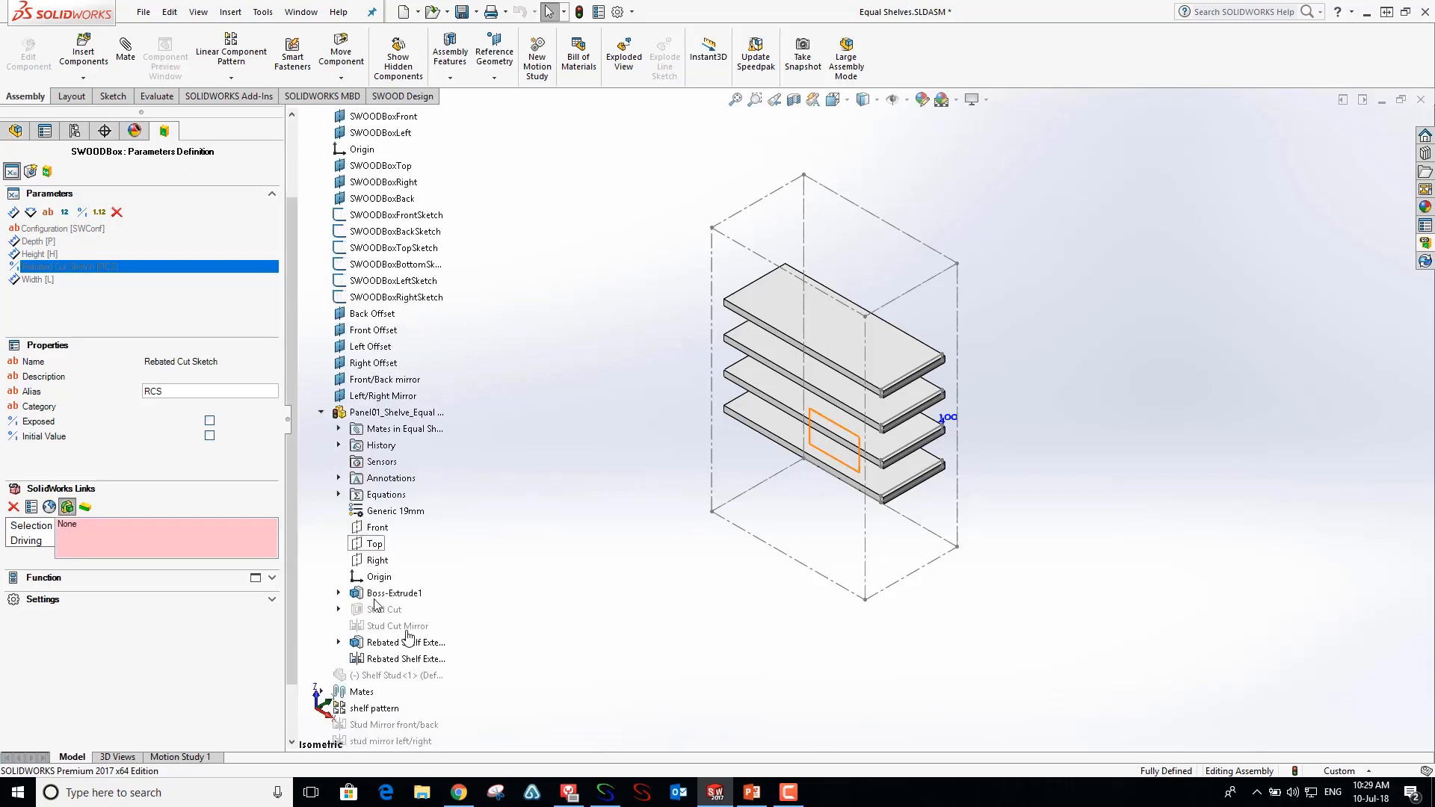
{"action": "scroll", "coordinate": [407, 638], "scroll_direction": "down", "scroll_amount": 1}
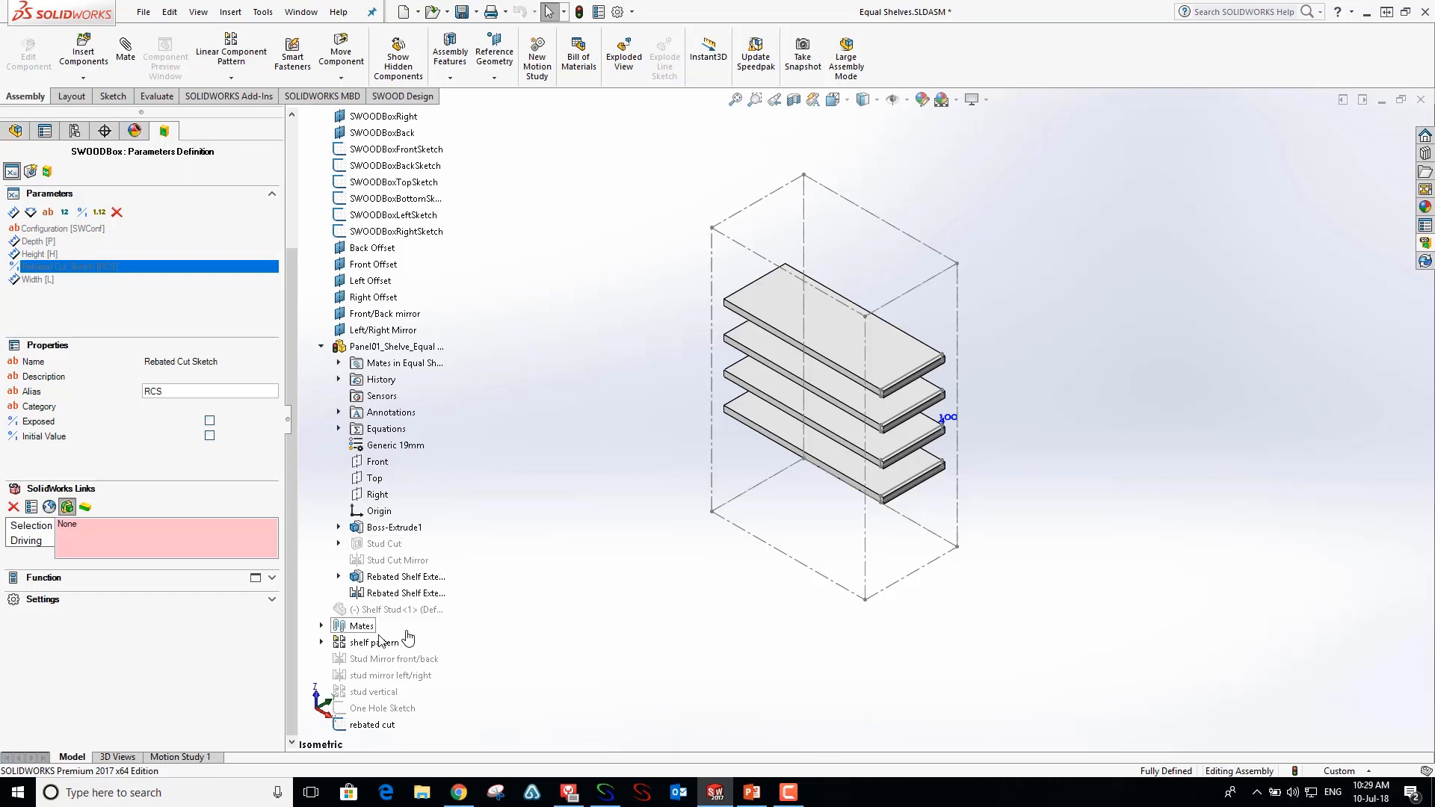
{"action": "left_click", "coordinate": [385, 723]}
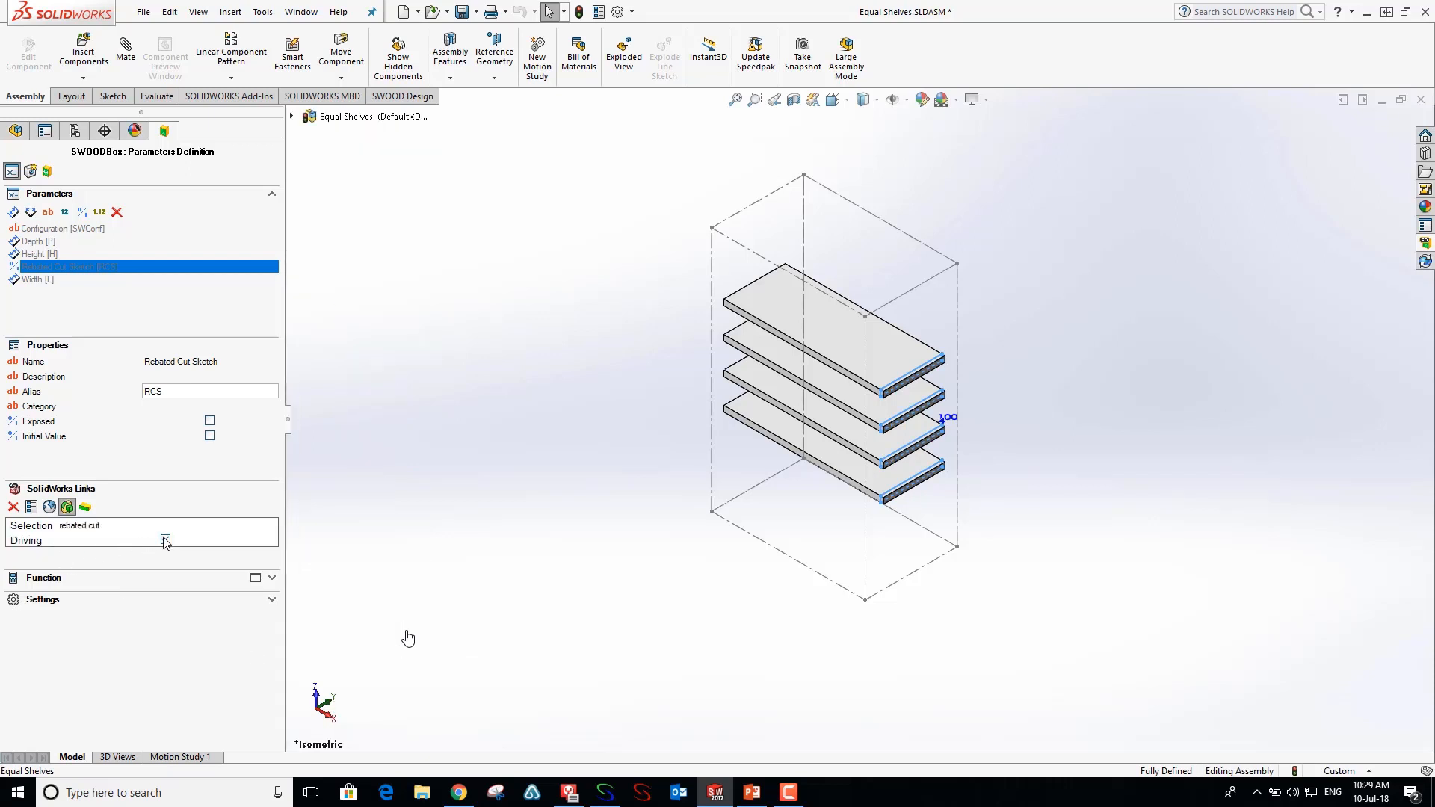
{"action": "left_click", "coordinate": [165, 540]}
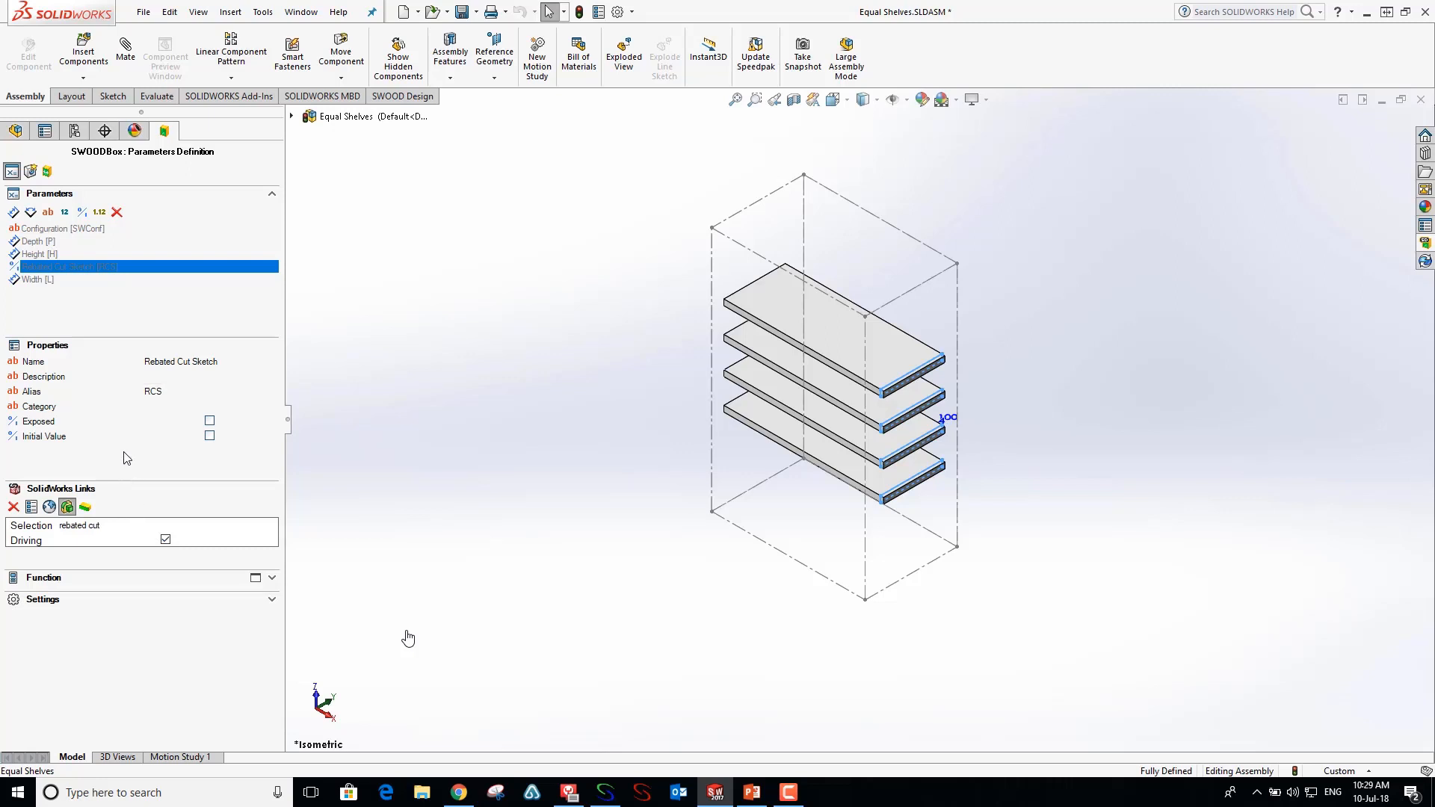
- Add another Boolean SWOODBox parameter named "Rebated Shelf Extend" with the alias RSE
{"action": "left_click", "coordinate": [82, 212]}
{"action": "left_click", "coordinate": [176, 364]}
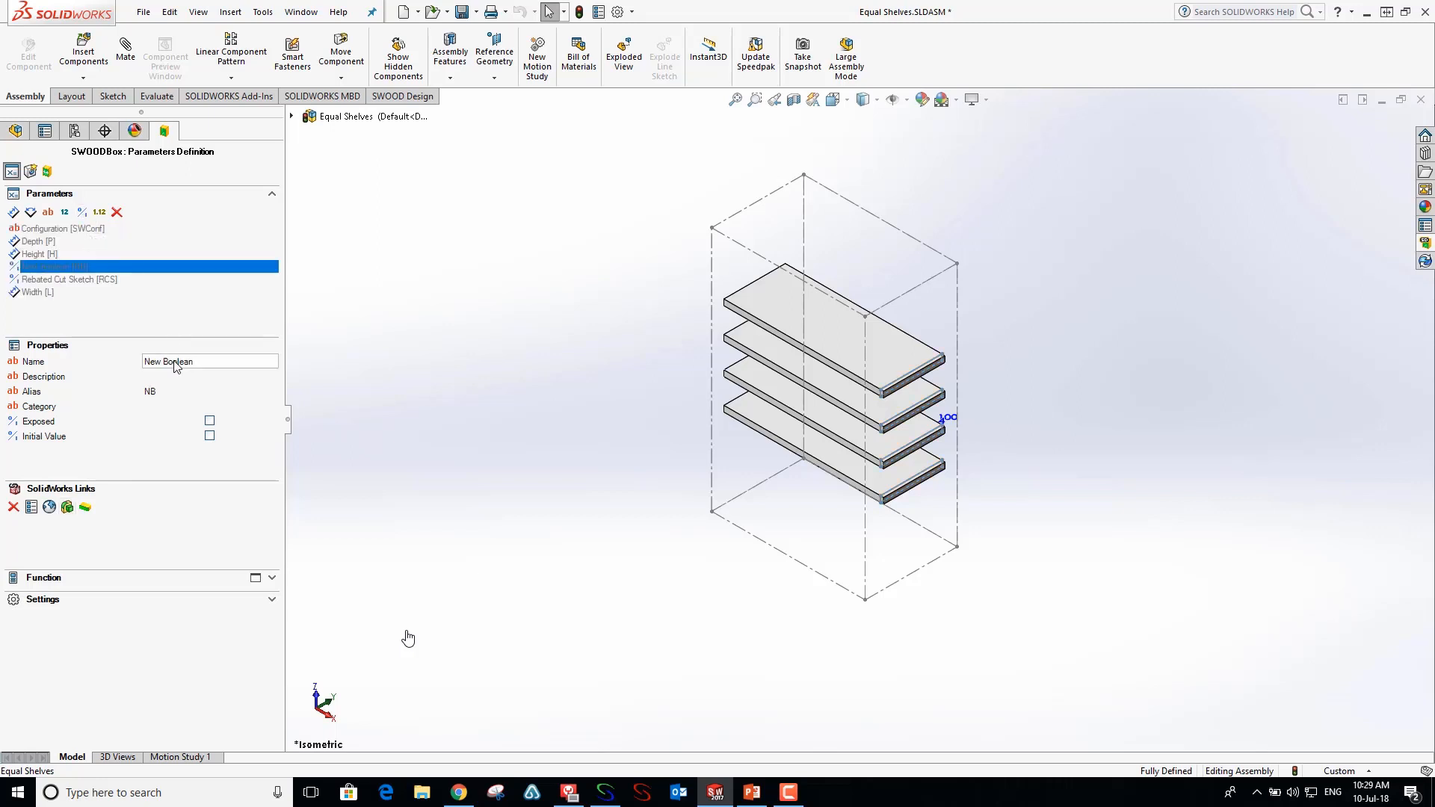
{"action": "type", "text": "Rebated Shelf Extend"}
{"action": "left_click", "coordinate": [163, 394]}
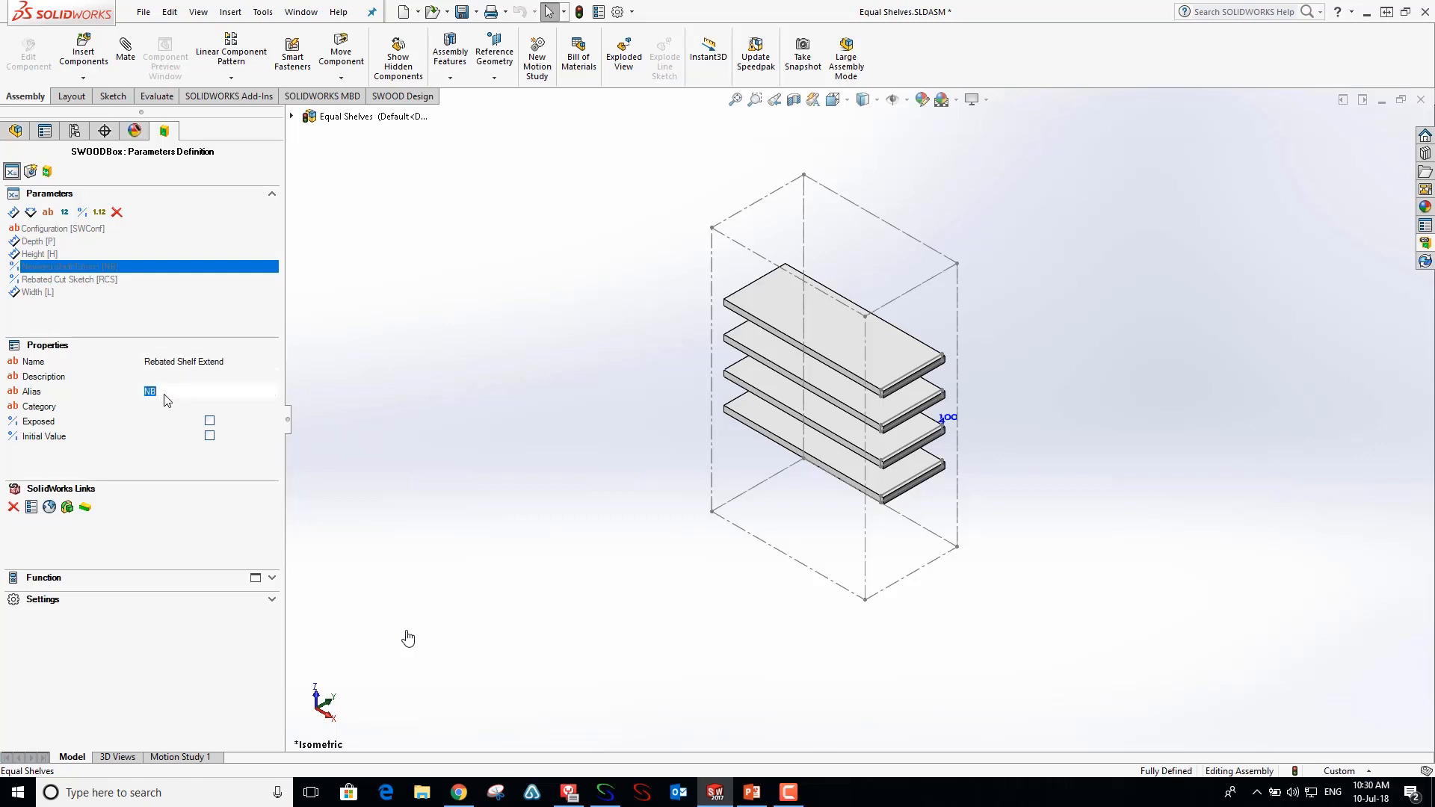
{"action": "type", "text": "RSE"}
{"action": "key", "text": "Return"}
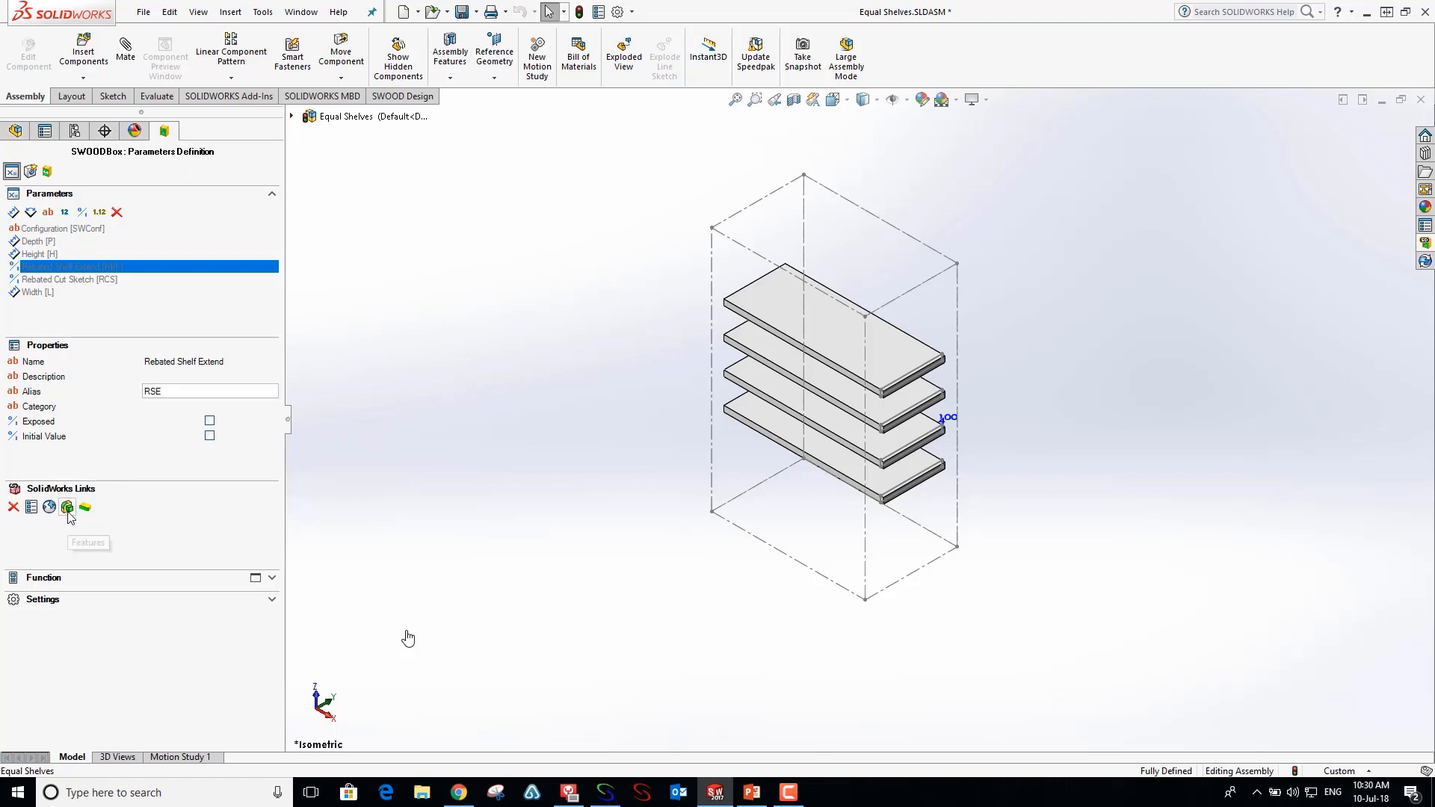
- Link the RSE parameter to the panel's Rebated Shelf Extend and Rebated Shelf Extend Mirror features as a driving link, and return to the feature tree
{"action": "left_click", "coordinate": [67, 508]}
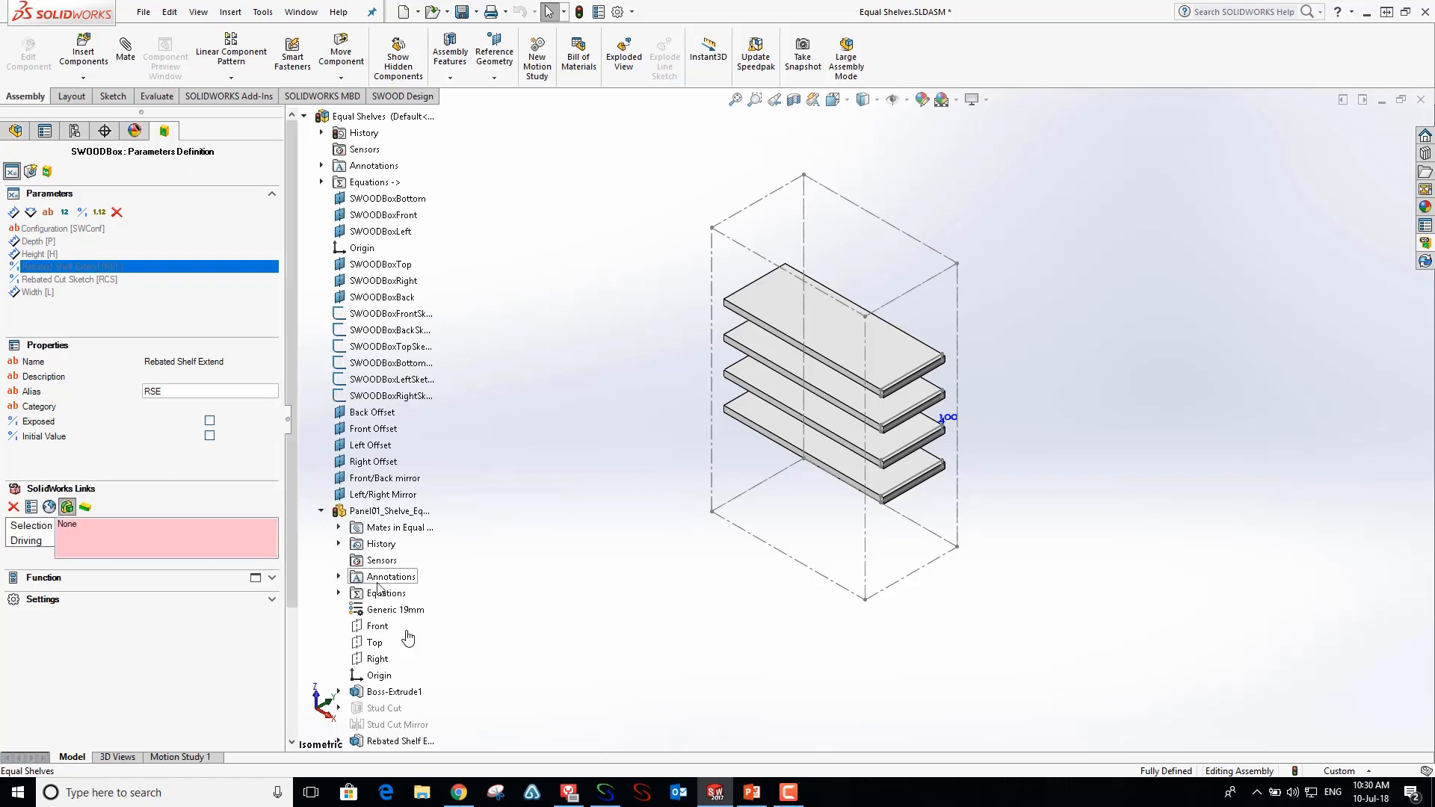
{"action": "scroll", "coordinate": [408, 637], "scroll_direction": "down", "scroll_amount": 2}
{"action": "left_click", "coordinate": [396, 643]}
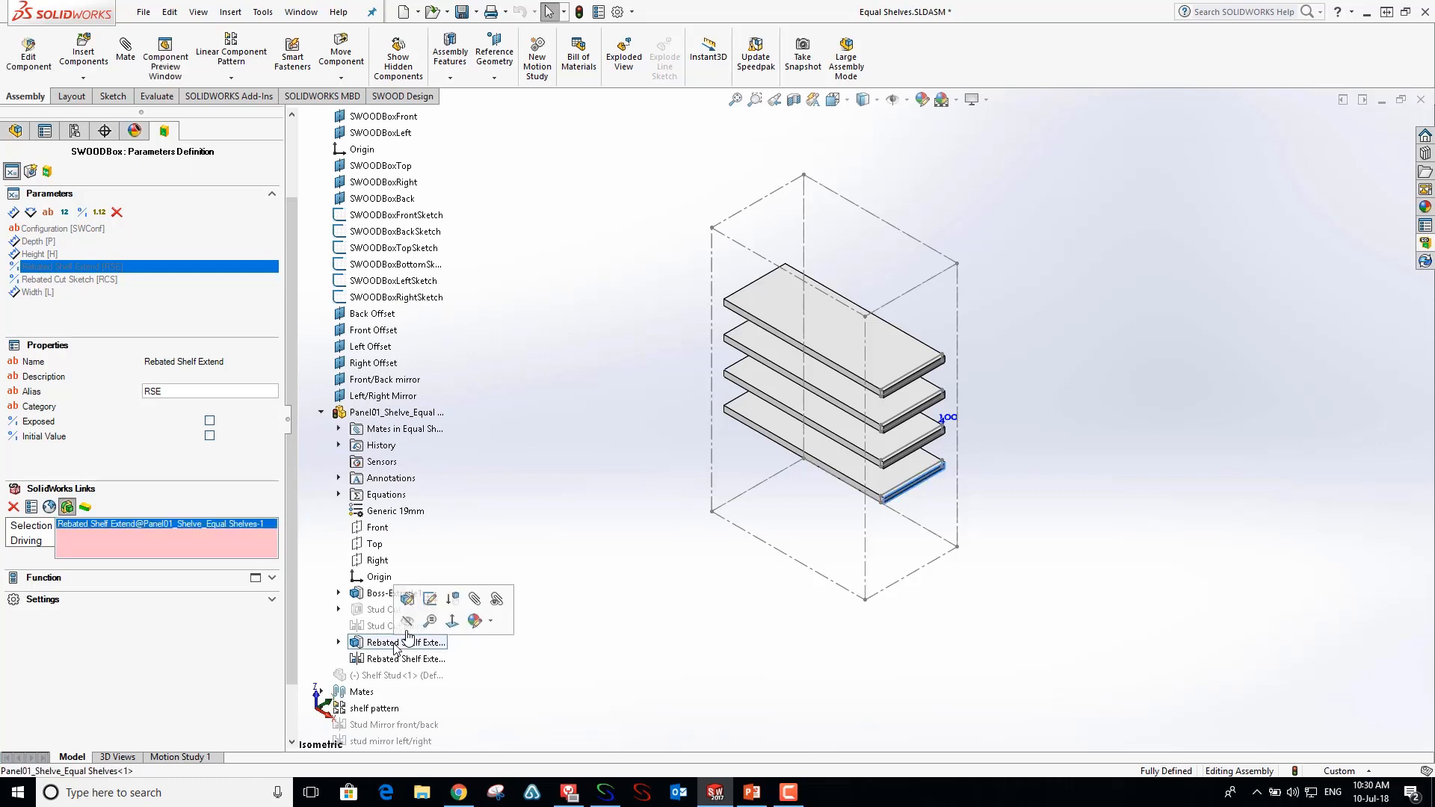
{"action": "left_click", "coordinate": [394, 657]}
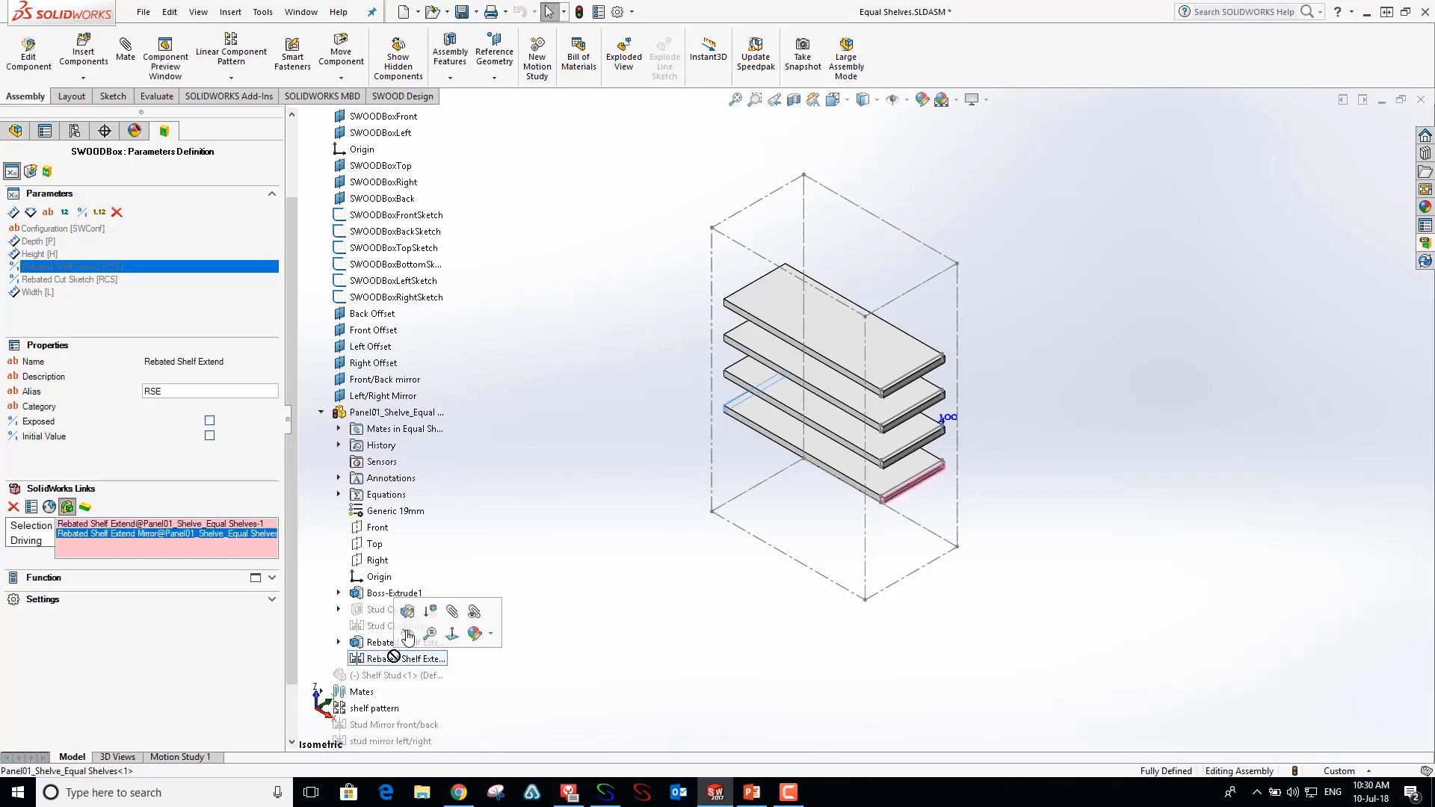
{"action": "left_click", "coordinate": [37, 540]}
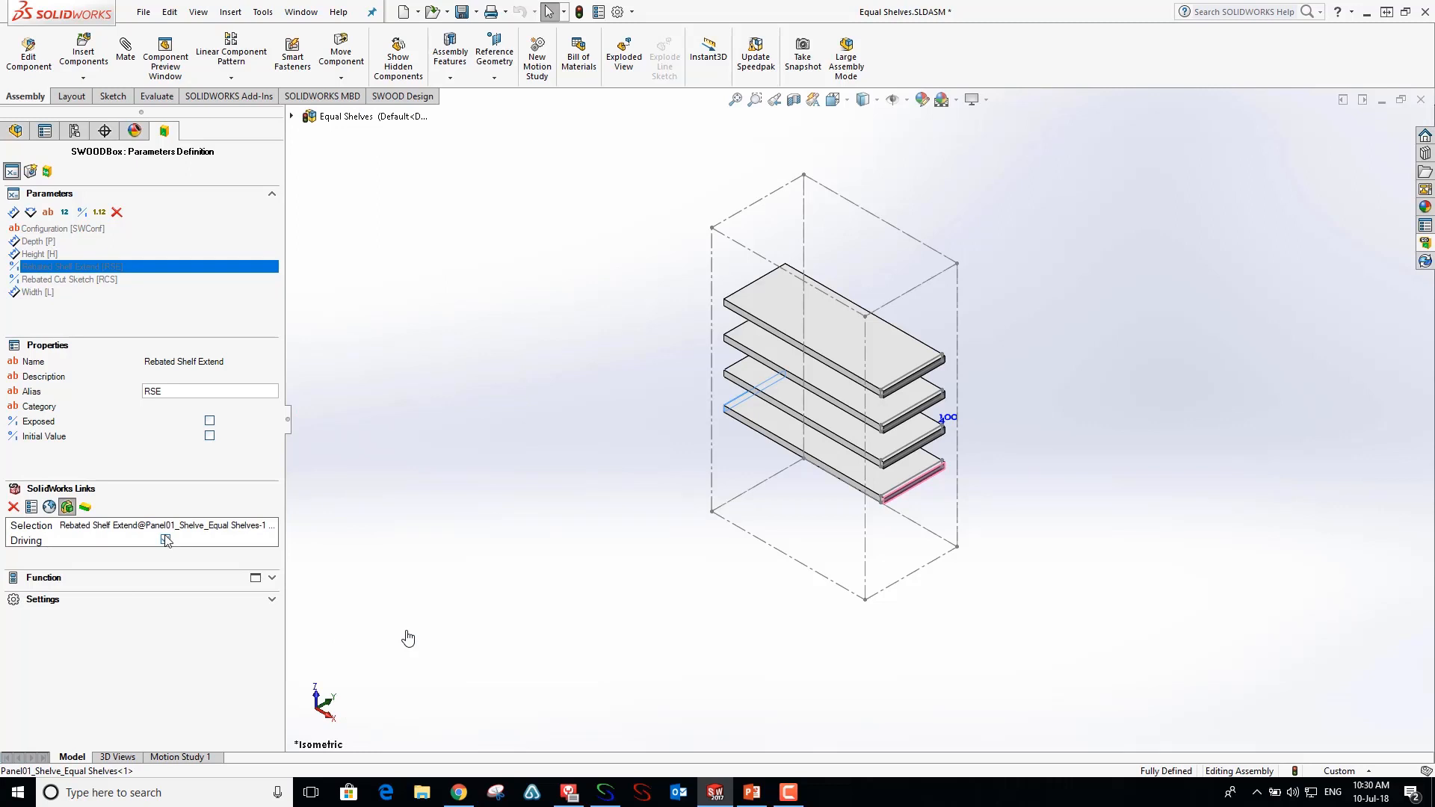
{"action": "left_click", "coordinate": [23, 132]}
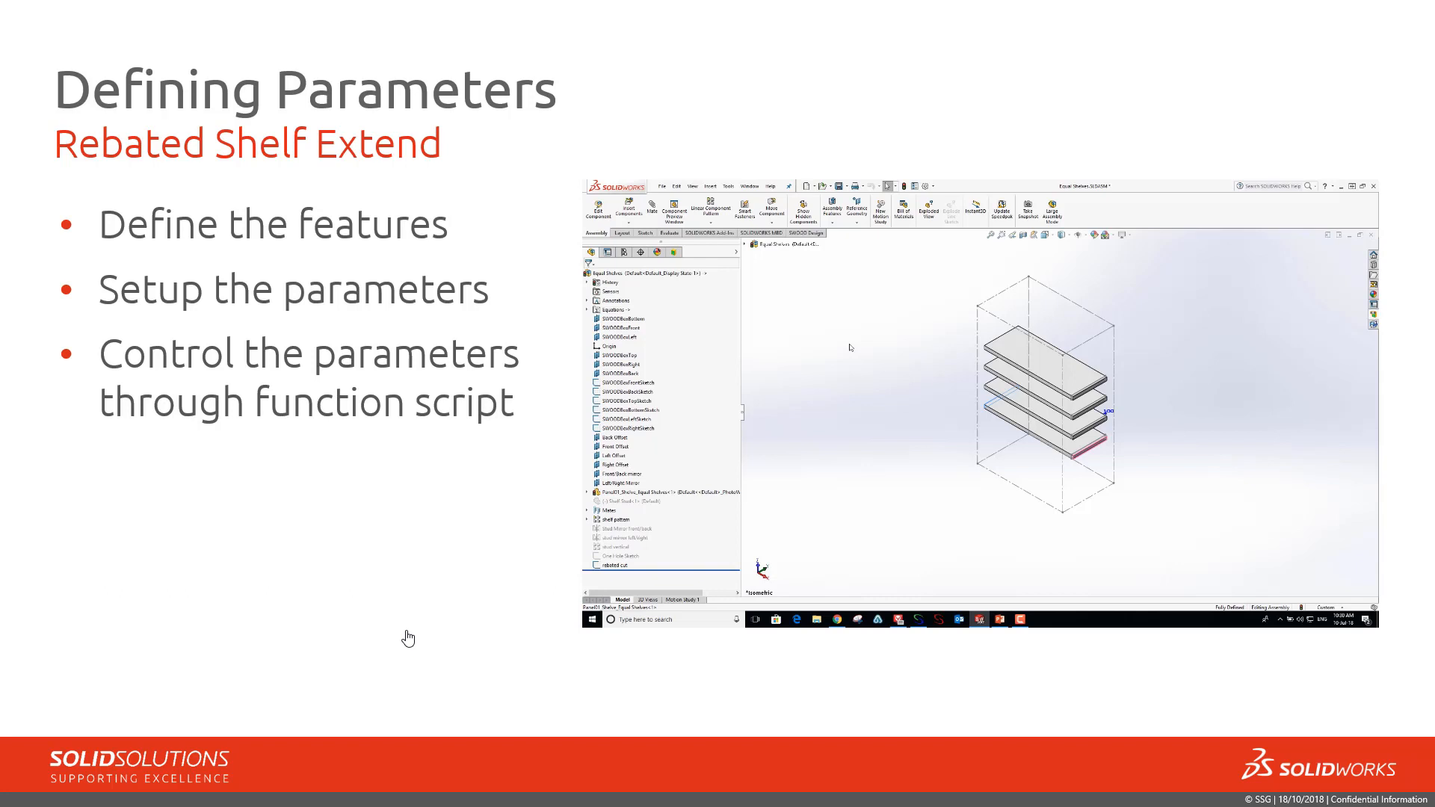
{"action": "left_click", "coordinate": [493, 630]}
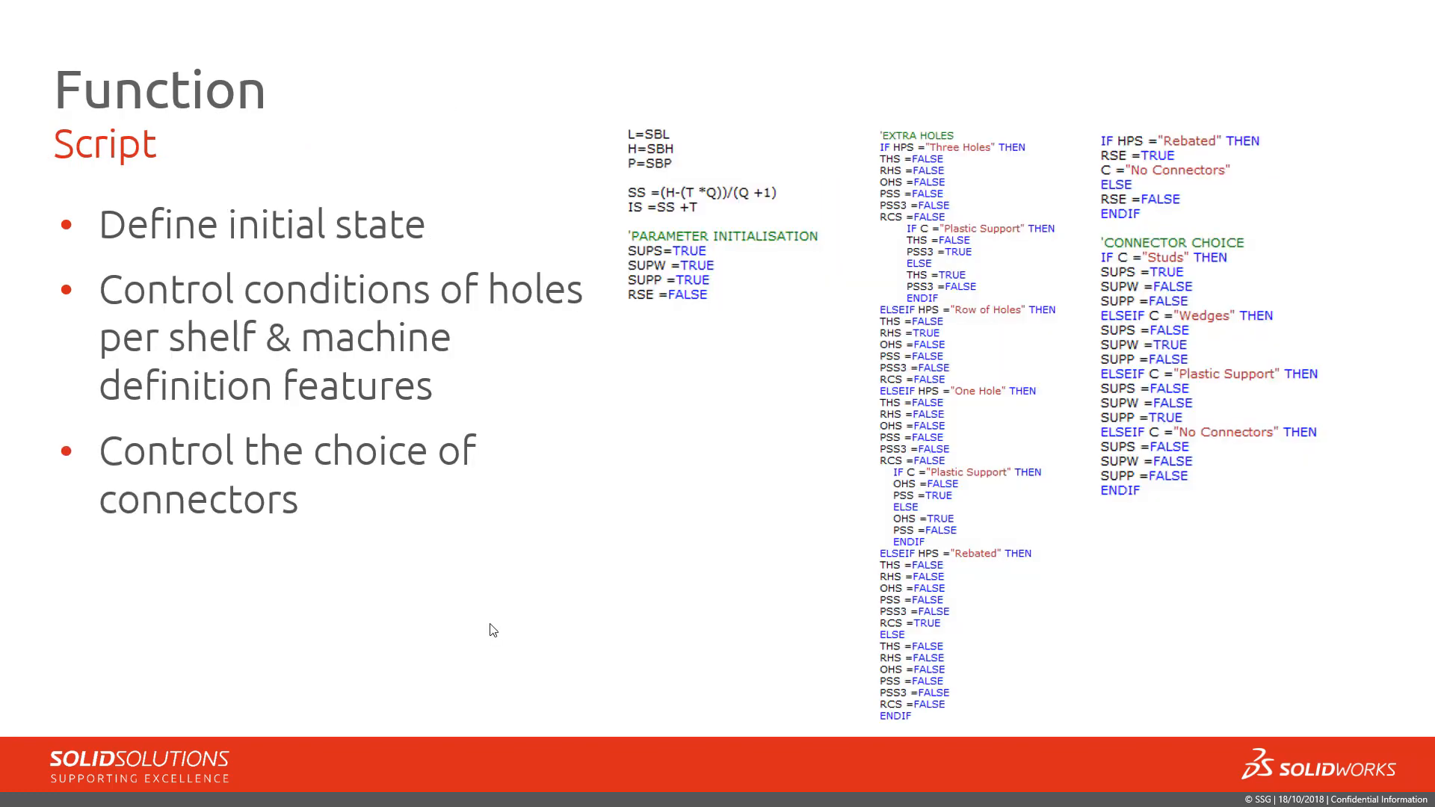